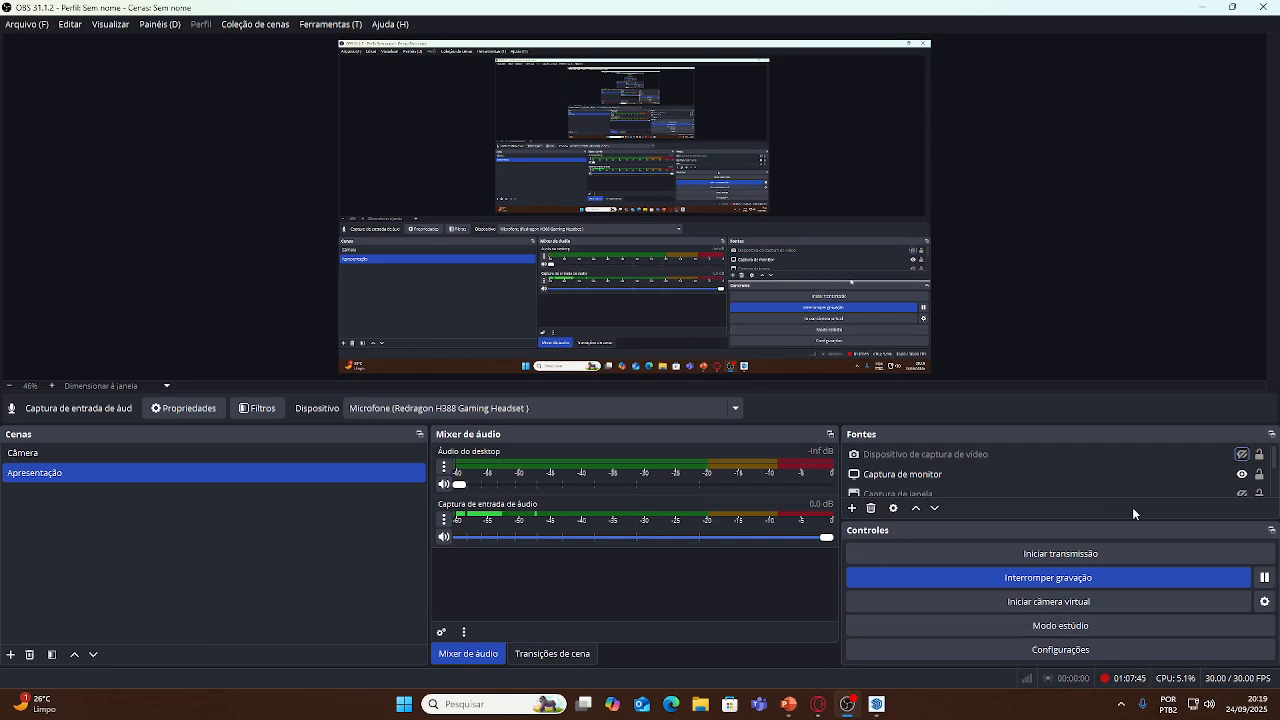
pyautogui.click(1225, 454)
pyautogui.click(1241, 454)
pyautogui.click(1241, 455)
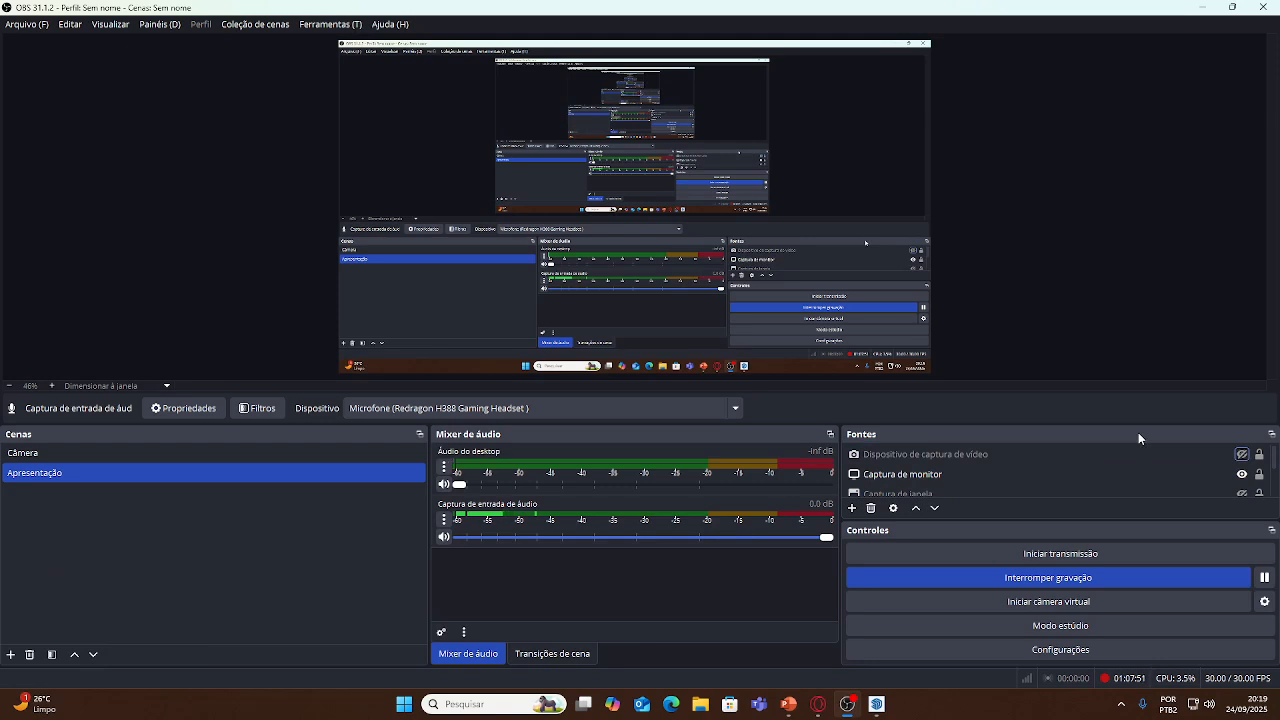
pyautogui.scroll(-2, 994, 484)
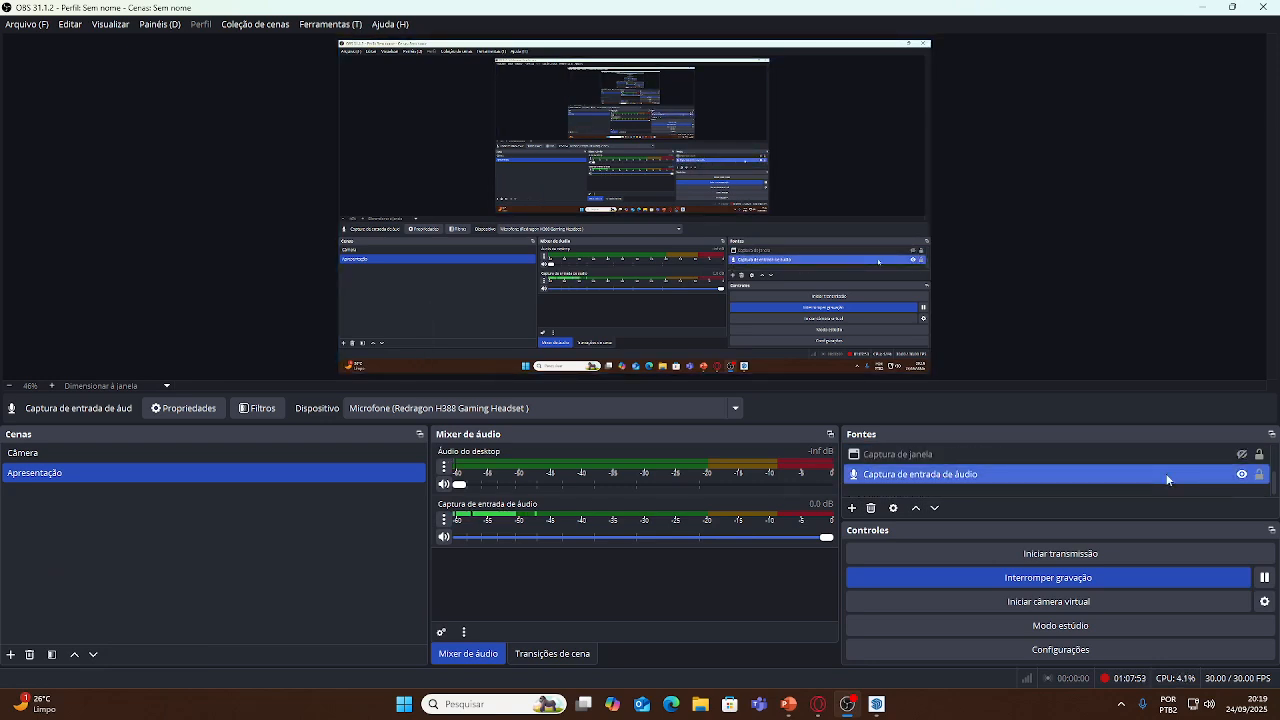
pyautogui.scroll(1, 1100, 485)
pyautogui.scroll(-1, 1100, 485)
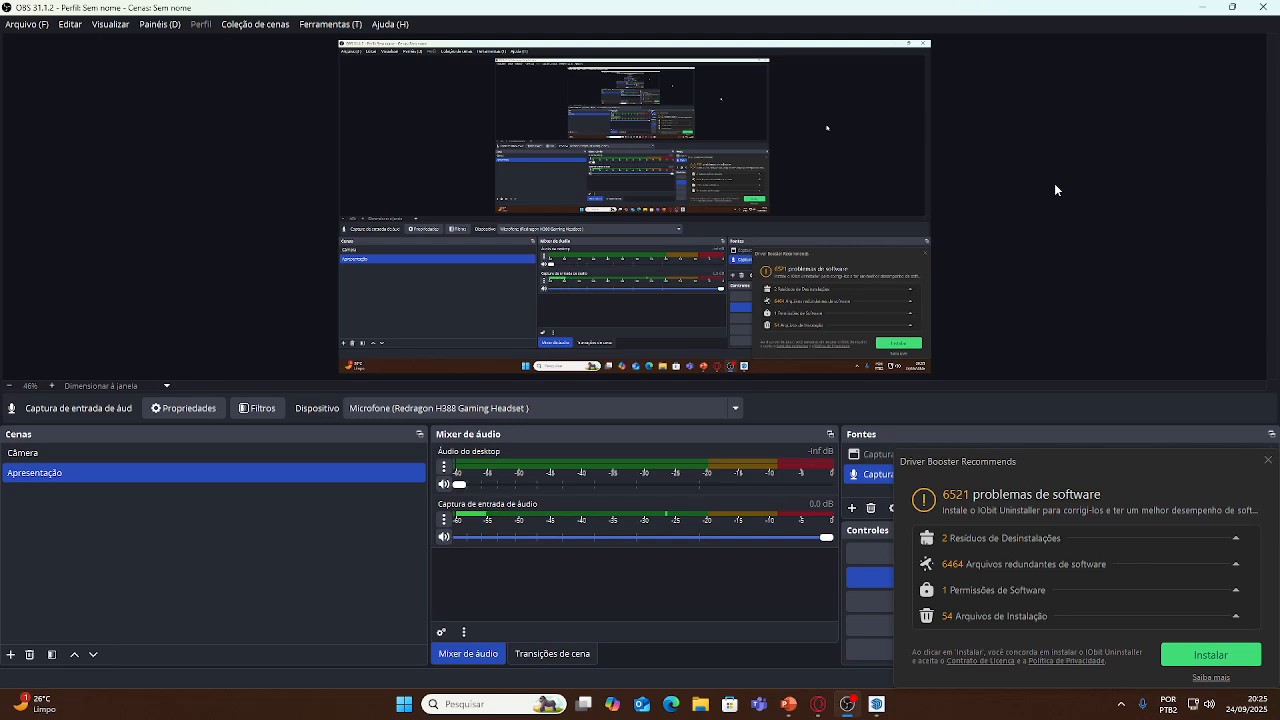
# - Dismiss the Driver Booster notification and make the Dispositivo de captura de vídeo source visible in the Apresentação scene
pyautogui.click(1267, 460)
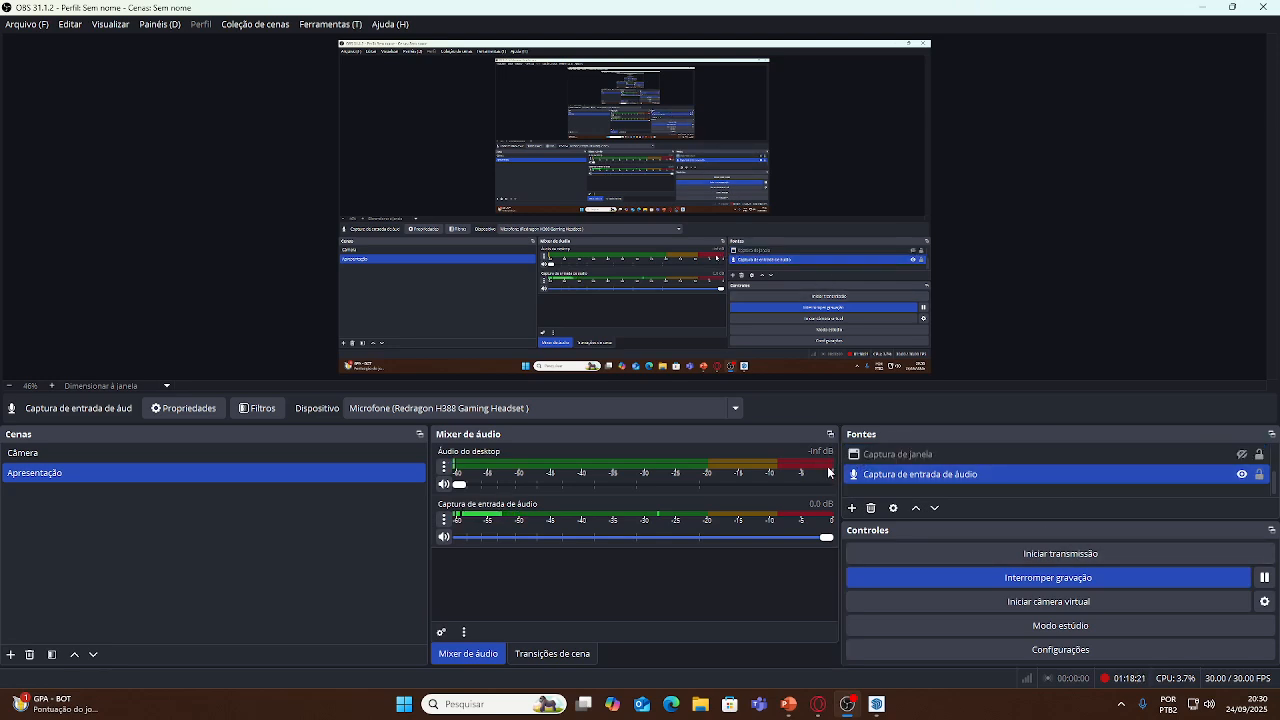
pyautogui.scroll(1, 1069, 474)
pyautogui.click(1084, 455)
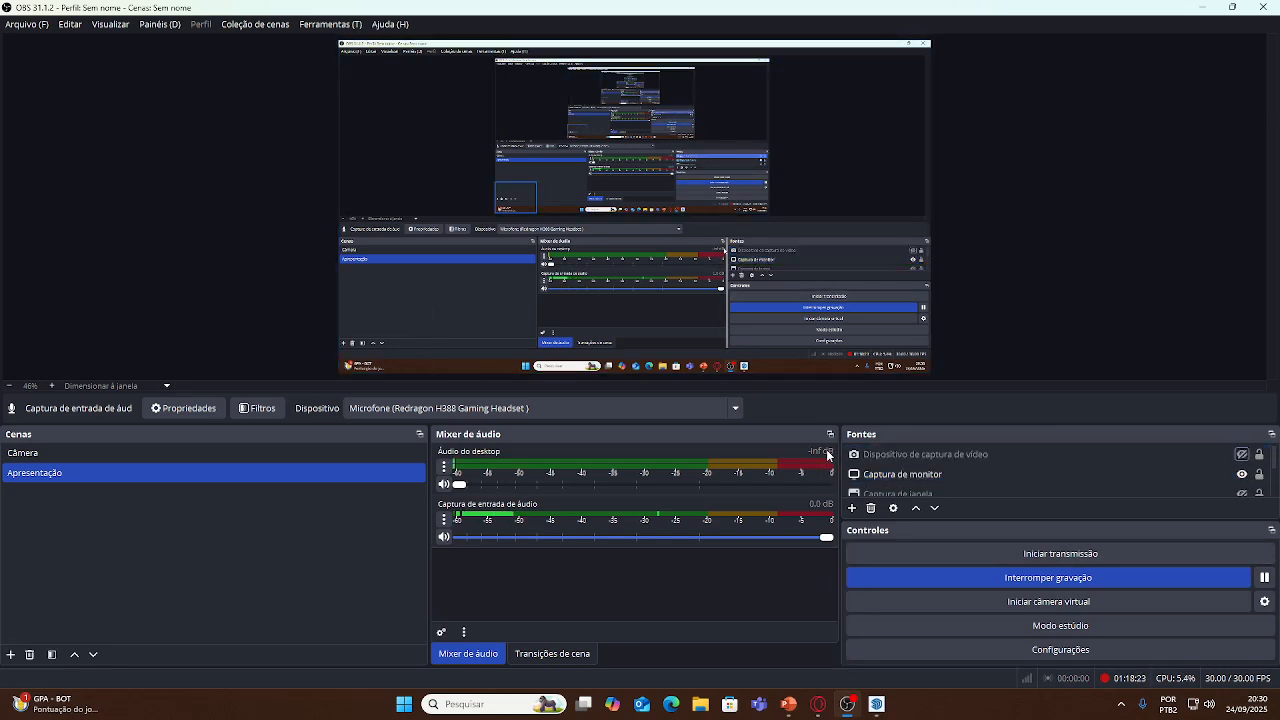
pyautogui.click(1242, 454)
pyautogui.click(1034, 472)
pyautogui.keyDown('ctrl'); pyautogui.click(1032, 468); pyautogui.keyUp('ctrl')
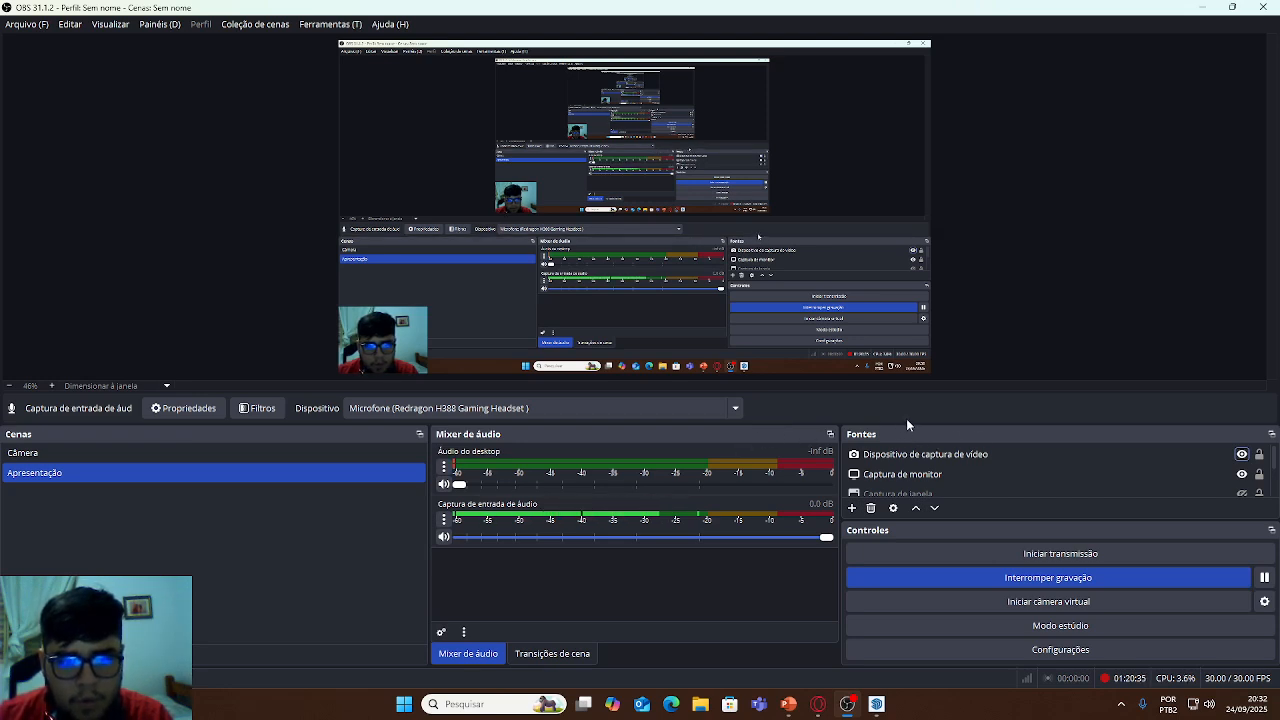
# - Minimize the OBS, browser and PowerPoint windows to clear the desktop
pyautogui.click(1206, 10)
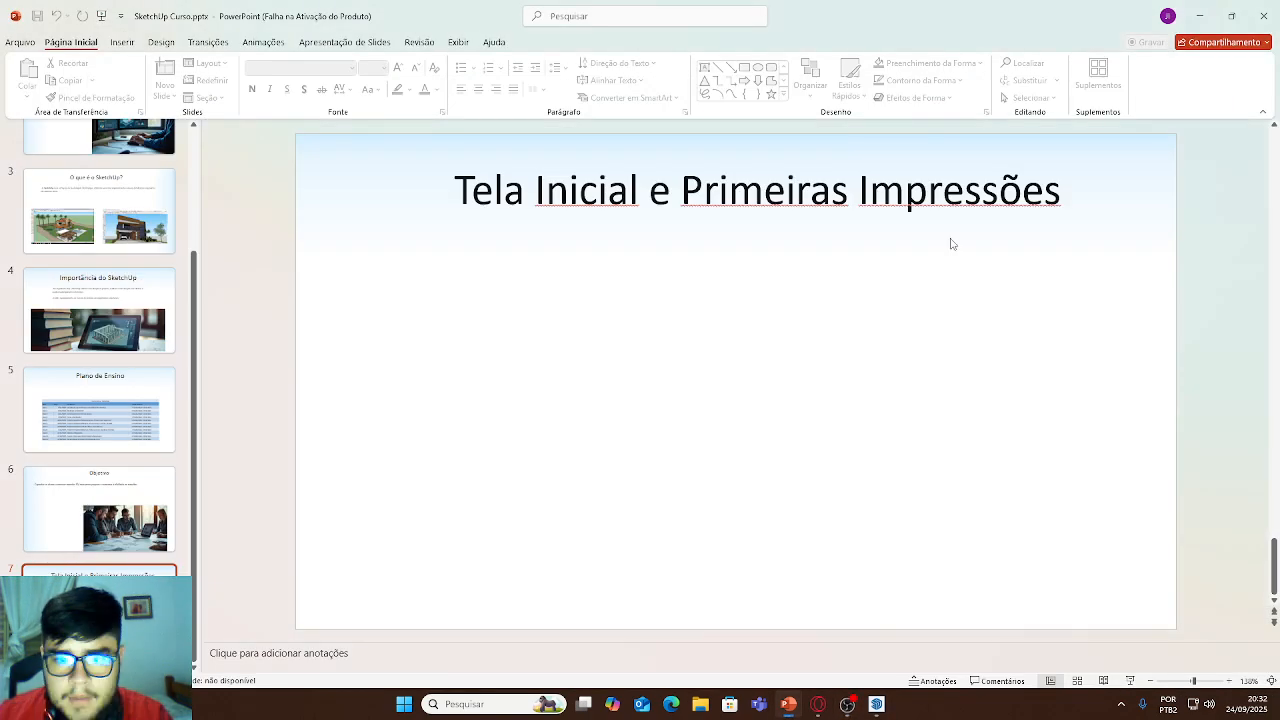
pyautogui.click(1190, 17)
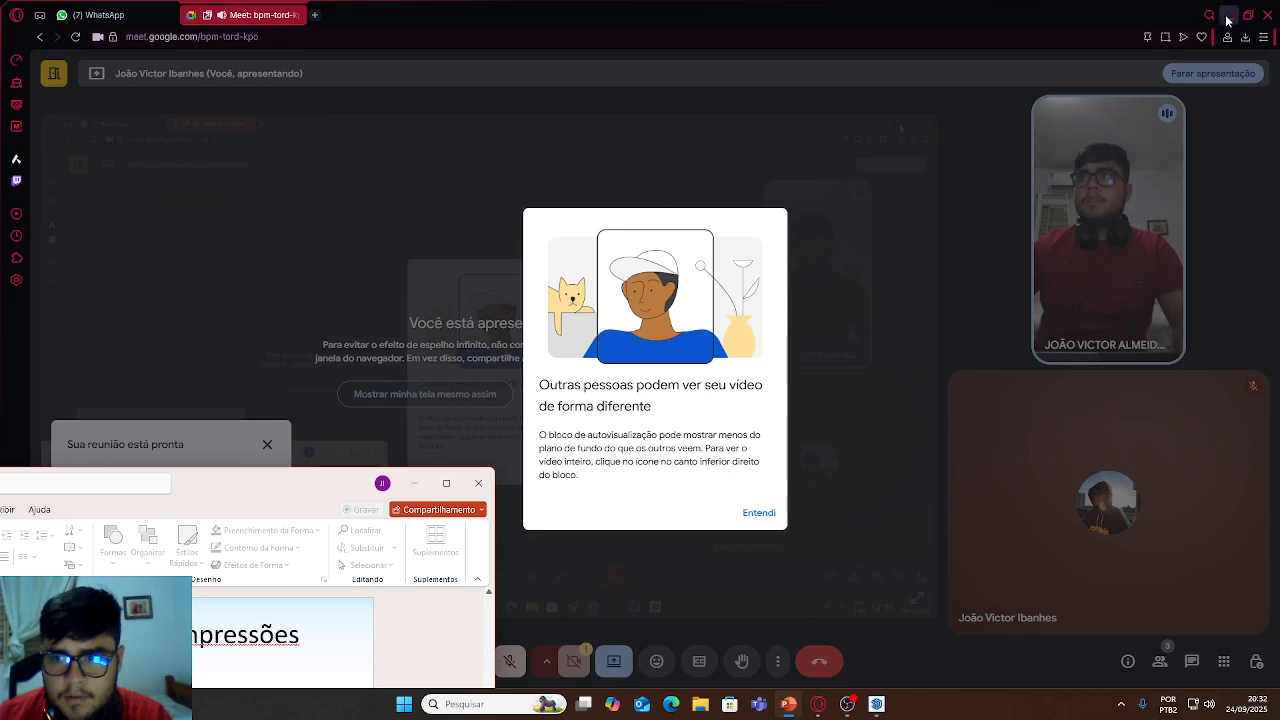
pyautogui.click(1228, 15)
pyautogui.click(1206, 8)
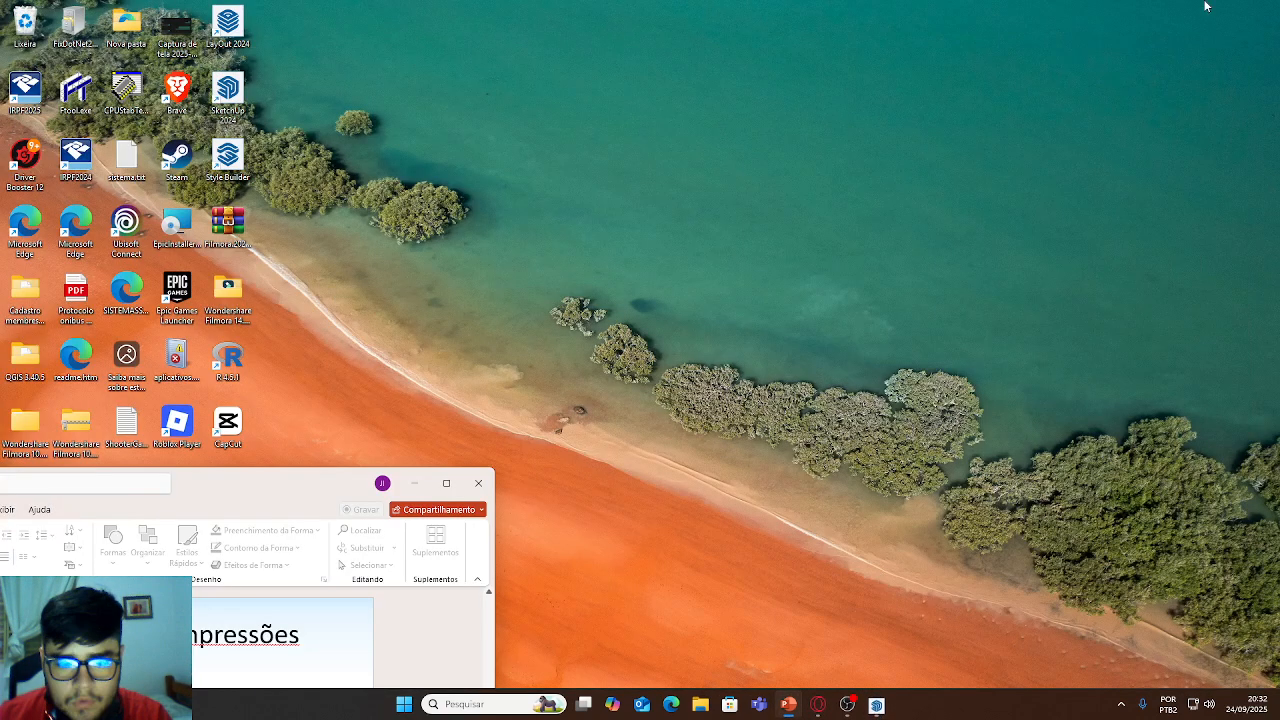
pyautogui.click(462, 508)
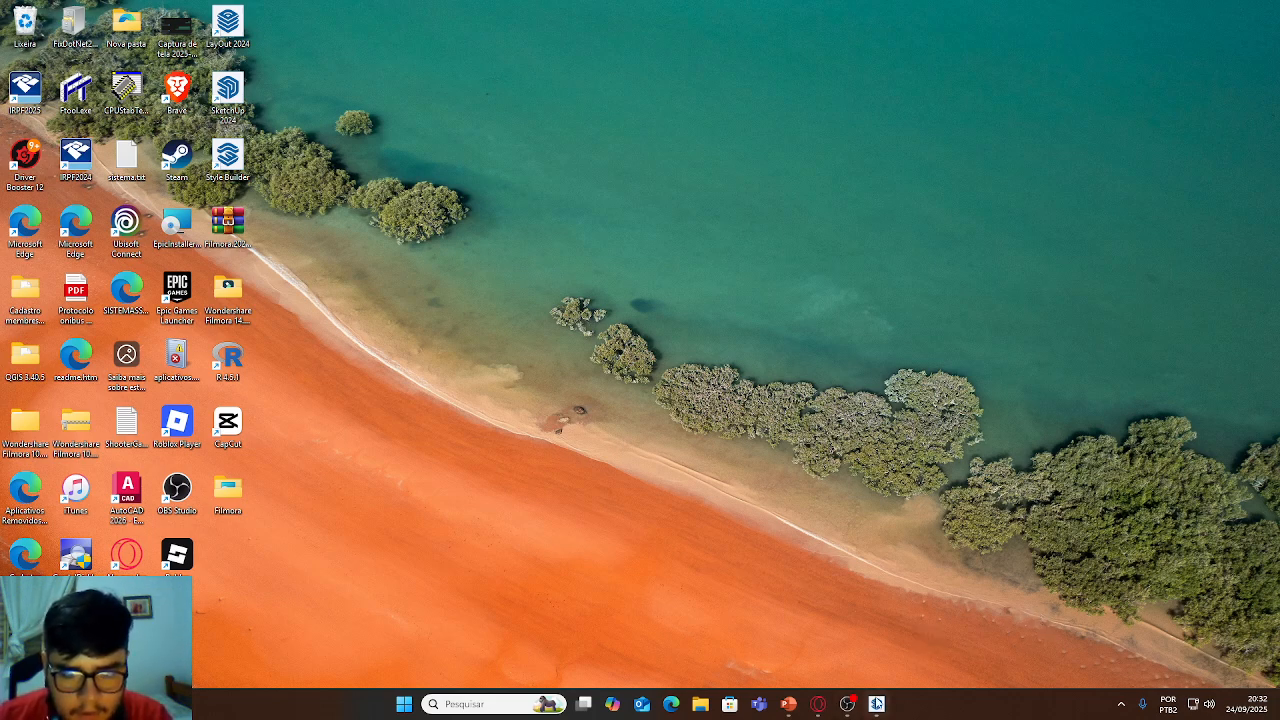
# - Close the already running SketchUp window and launch SketchUp 2024 again from the desktop
pyautogui.moveTo(876, 704)
pyautogui.click(928, 579)
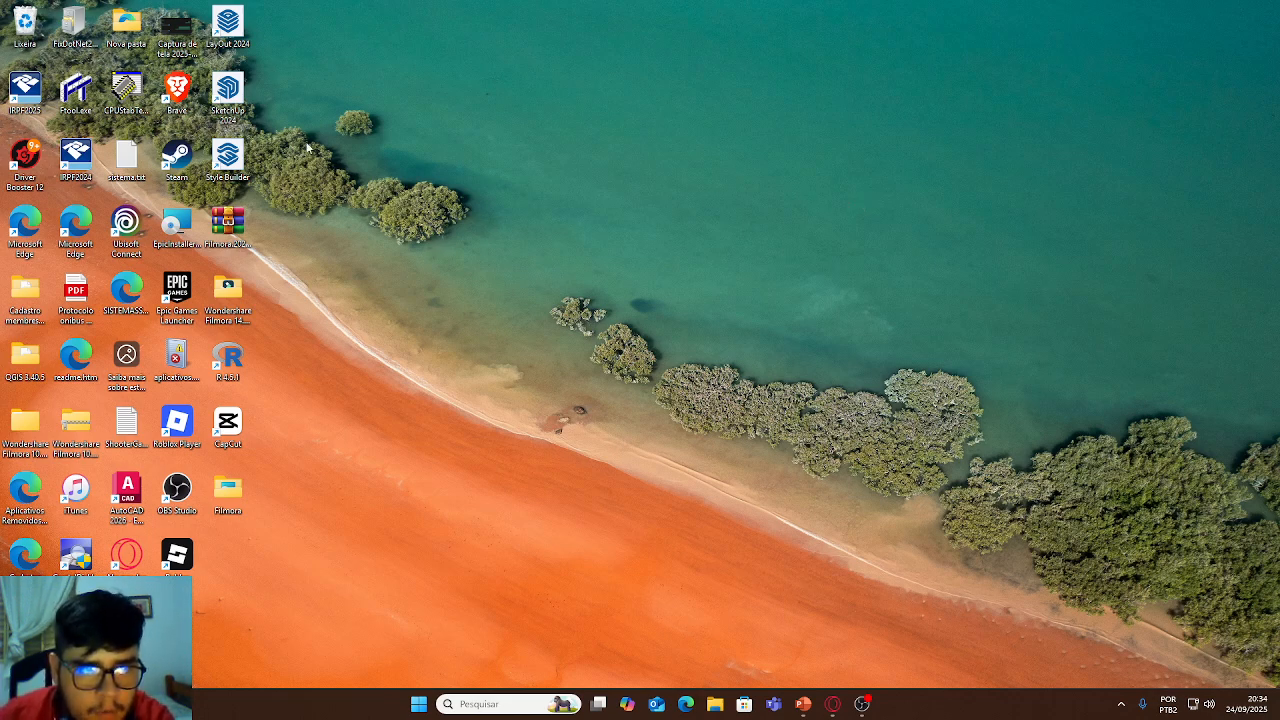
pyautogui.click(228, 95)
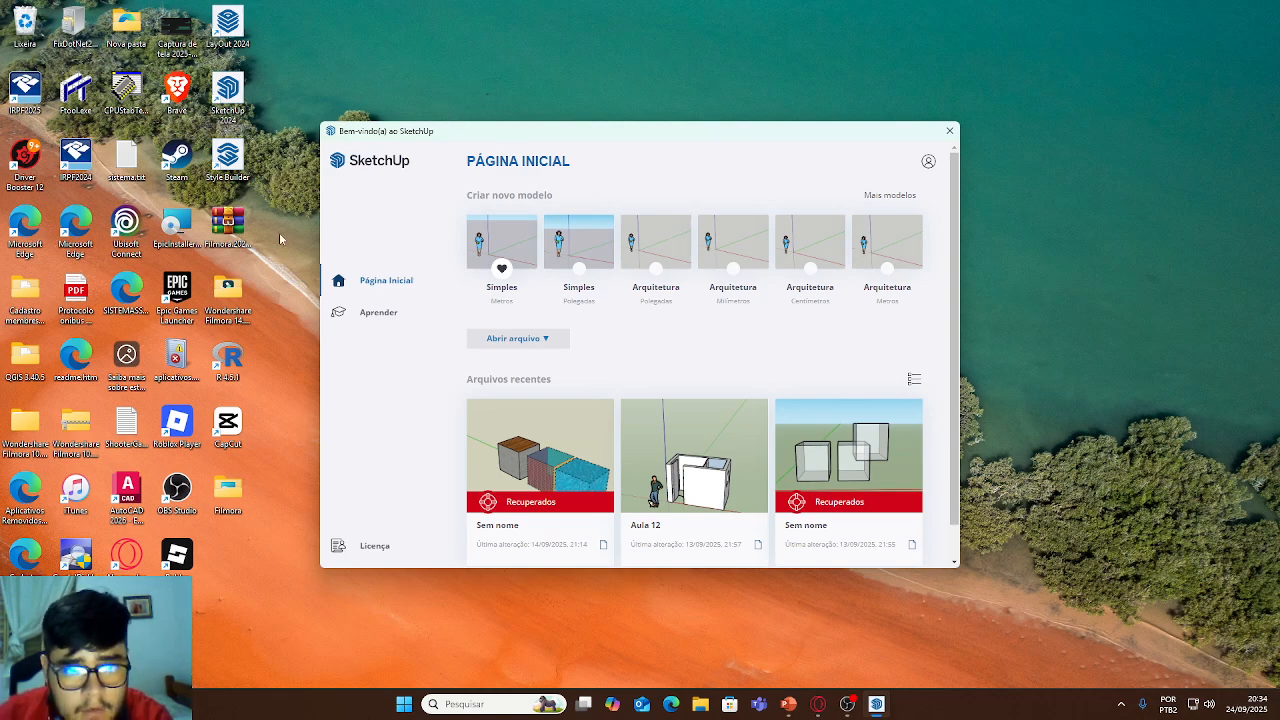
# - Look through the welcome window's Aprender page, then the templates and recent files on the Página Inicial
pyautogui.click(360, 316)
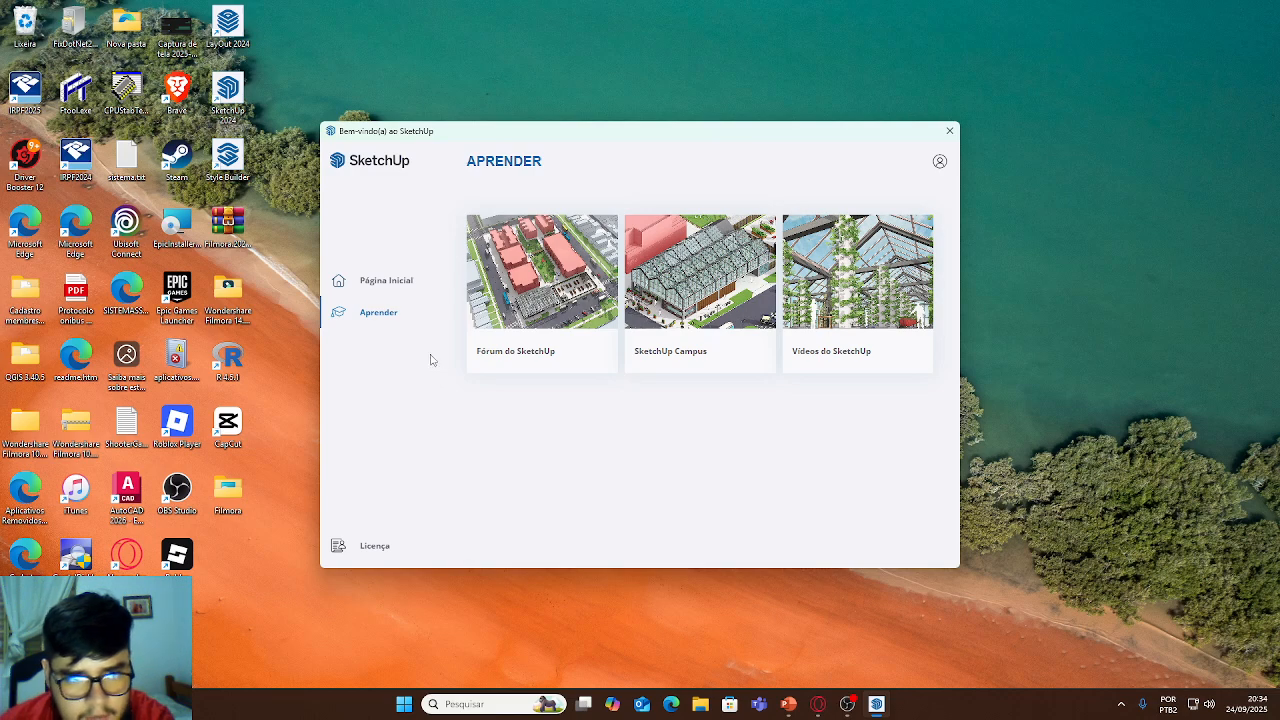
pyautogui.click(414, 280)
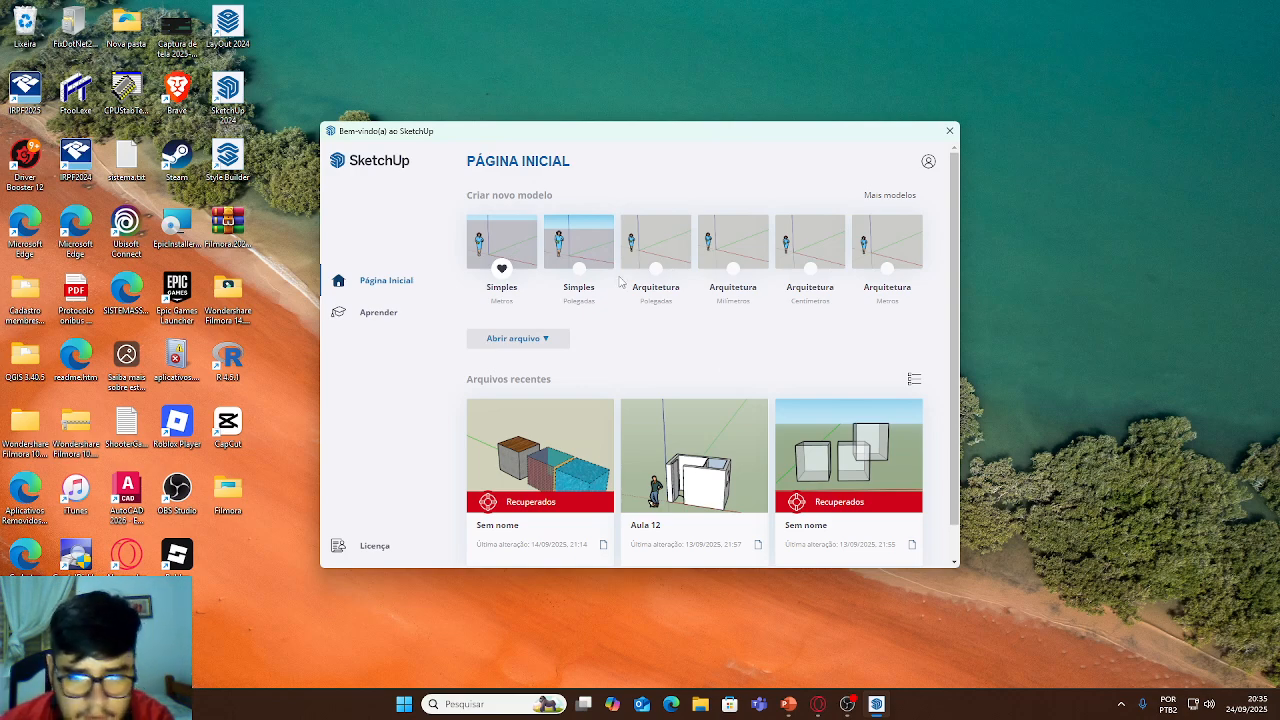
pyautogui.scroll(-1, 684, 411)
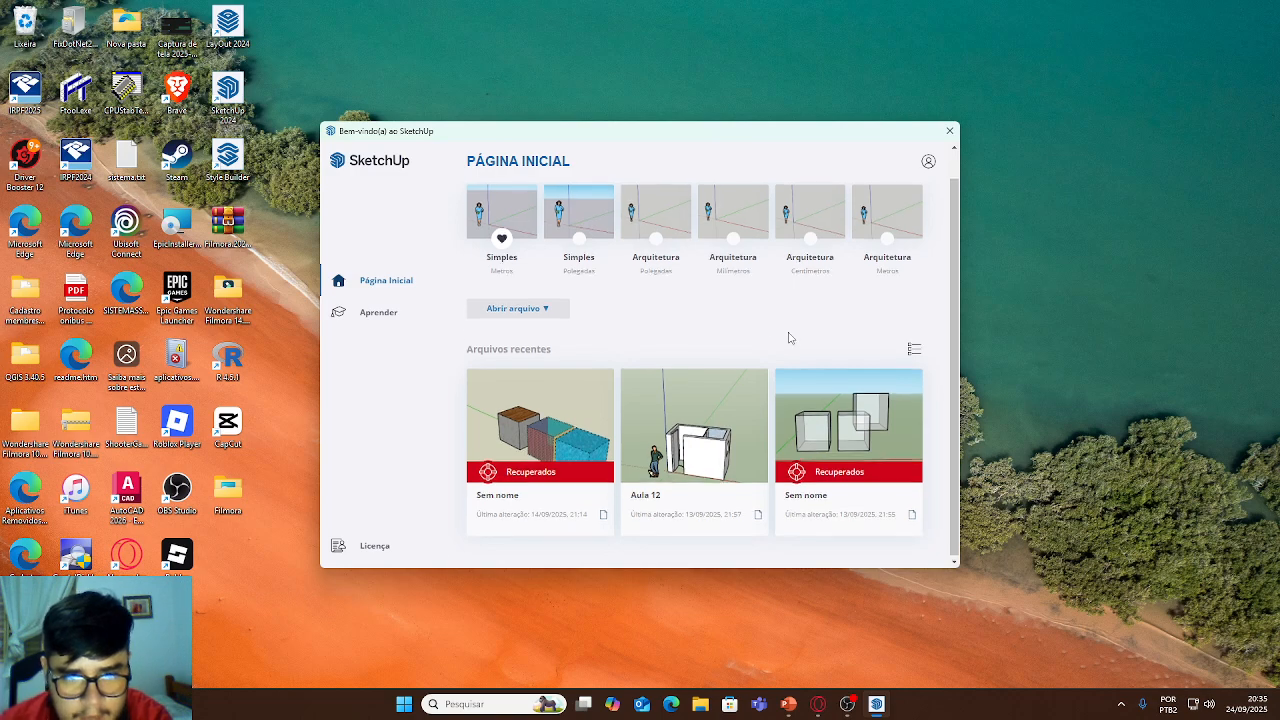
pyautogui.scroll(1, 760, 340)
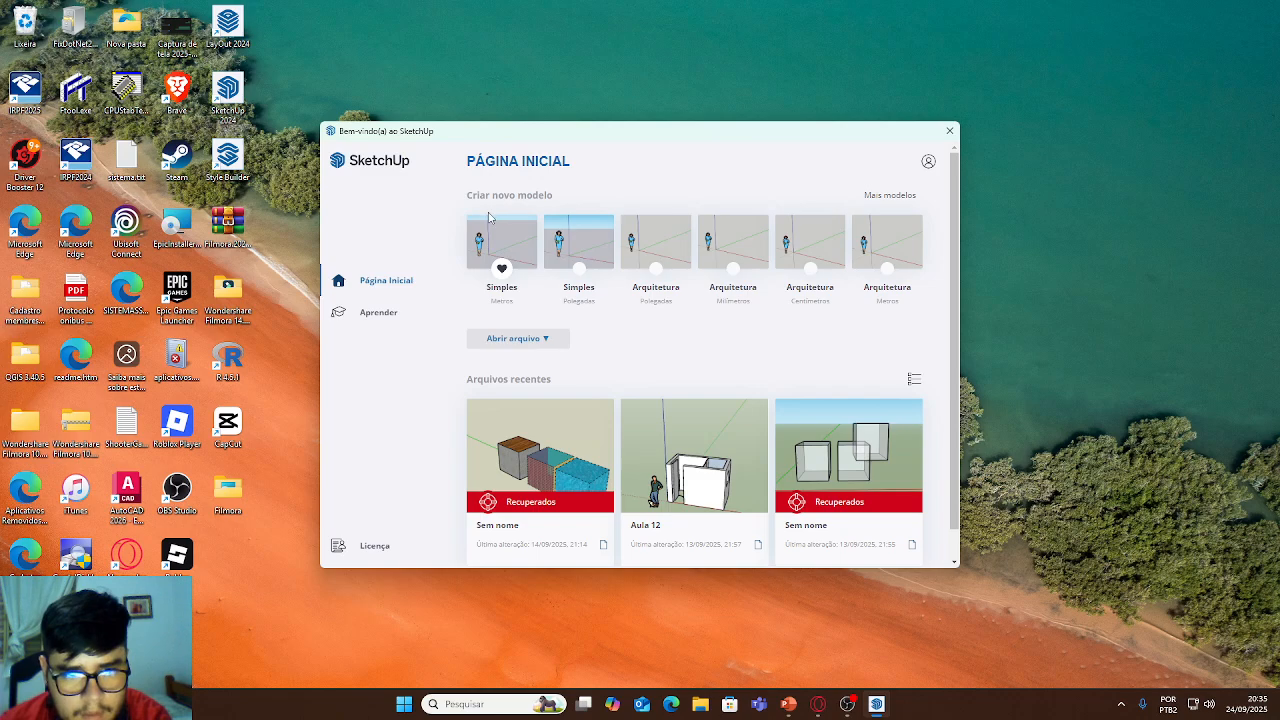
# - Create a new model from the Simples (Metros) template, then collapse the Materiais section and auto-hide the Bandeja padrão
pyautogui.click(505, 247)
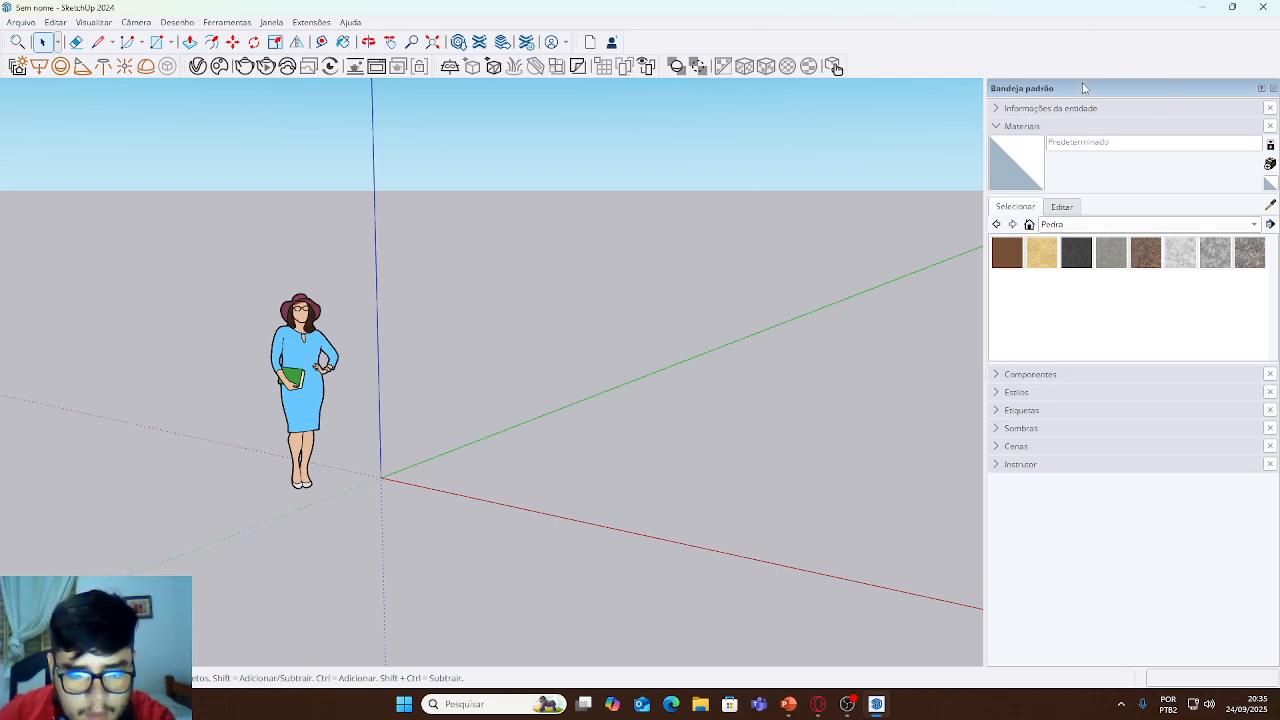
pyautogui.click(1000, 127)
pyautogui.click(1261, 88)
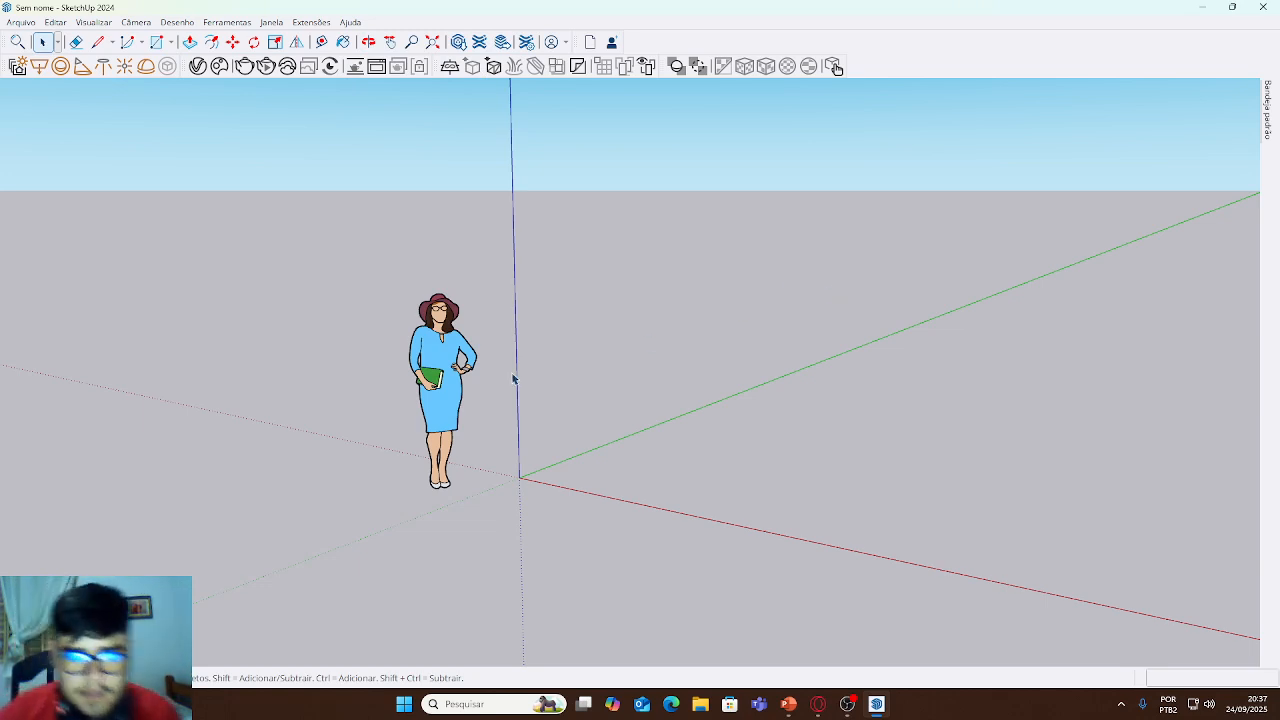
# - Orbit around the scale figure and axes to examine the scene from the sides, near ground level and above
pyautogui.moveTo(566, 390); pyautogui.dragTo(577, 389, button='middle')
pyautogui.middleClick(577, 396)
pyautogui.middleClick(577, 396)
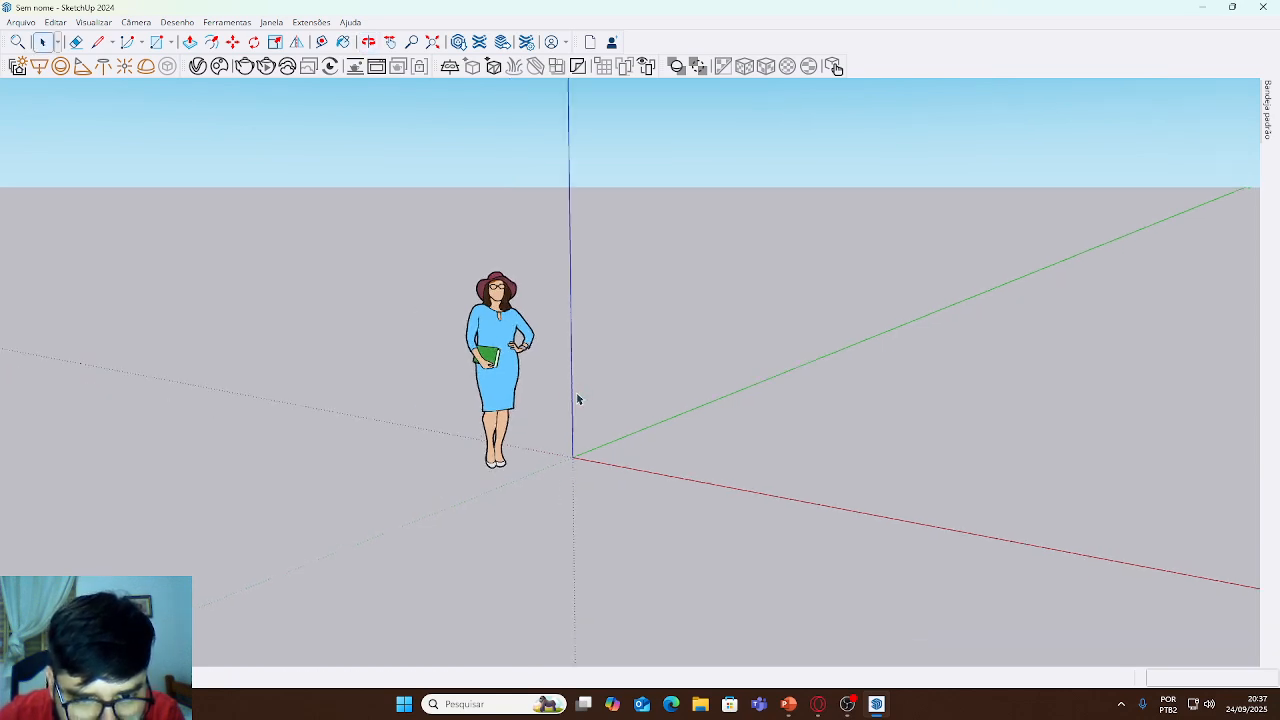
pyautogui.moveTo(594, 380); pyautogui.dragTo(593, 376, button='middle')
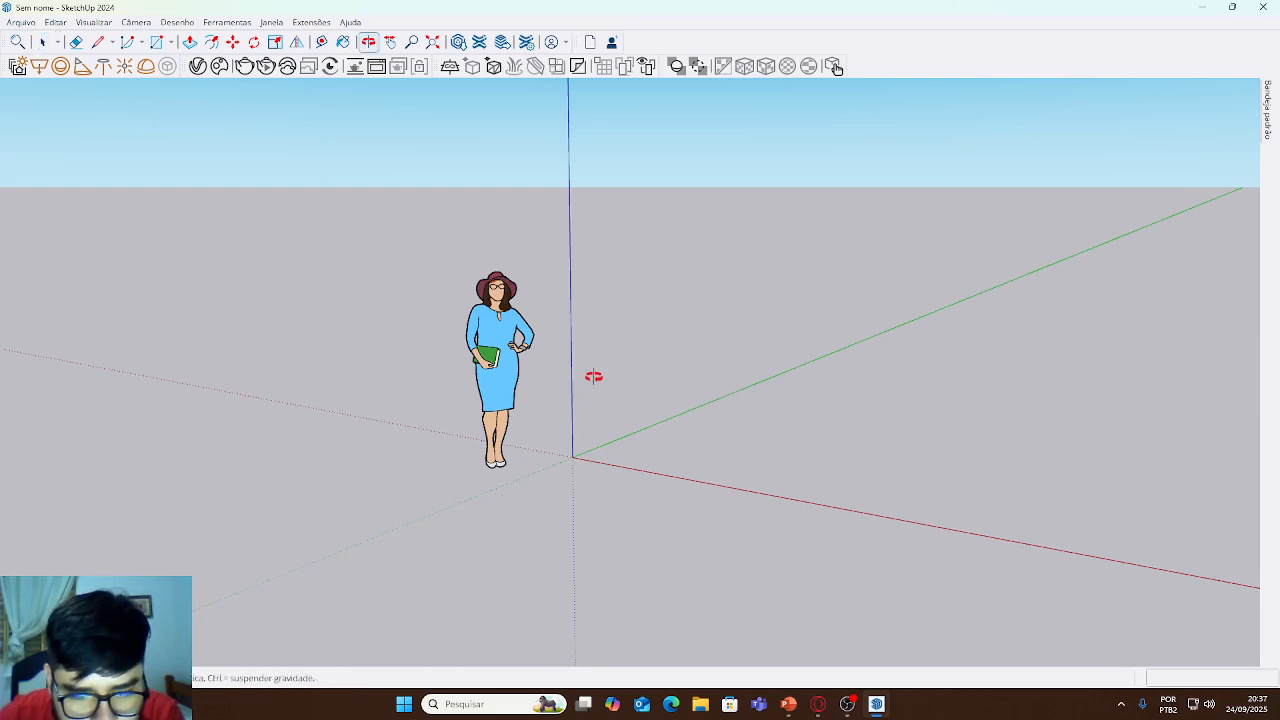
pyautogui.moveTo(594, 377); pyautogui.dragTo(963, 354, button='middle')
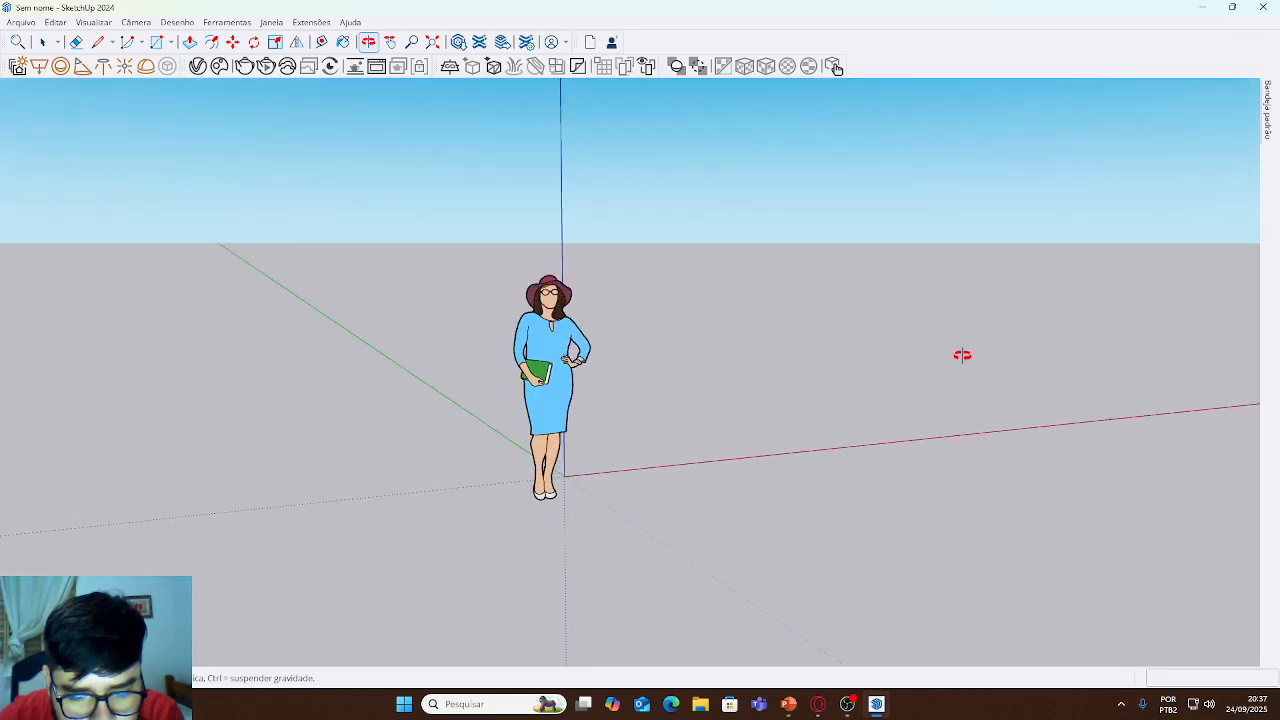
pyautogui.moveTo(747, 320); pyautogui.dragTo(1094, 380, button='middle')
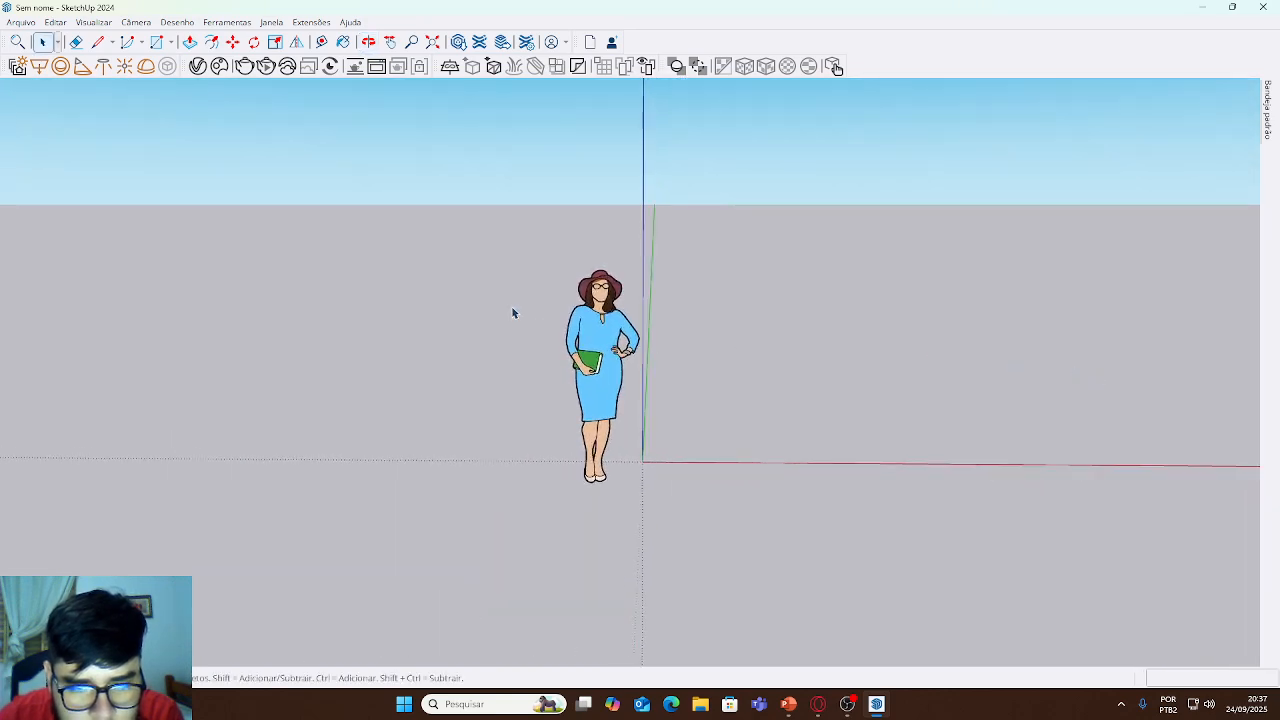
pyautogui.moveTo(514, 311); pyautogui.dragTo(920, 340, button='middle')
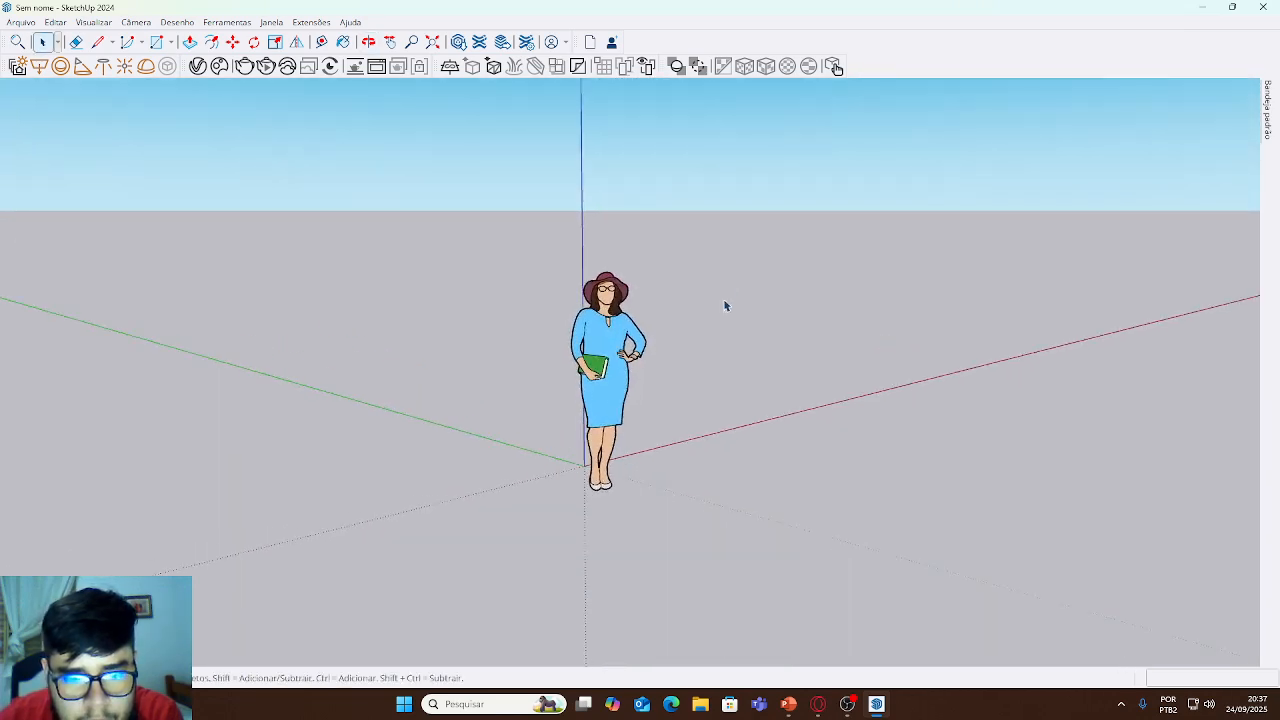
pyautogui.moveTo(726, 303); pyautogui.dragTo(665, 140, button='middle')
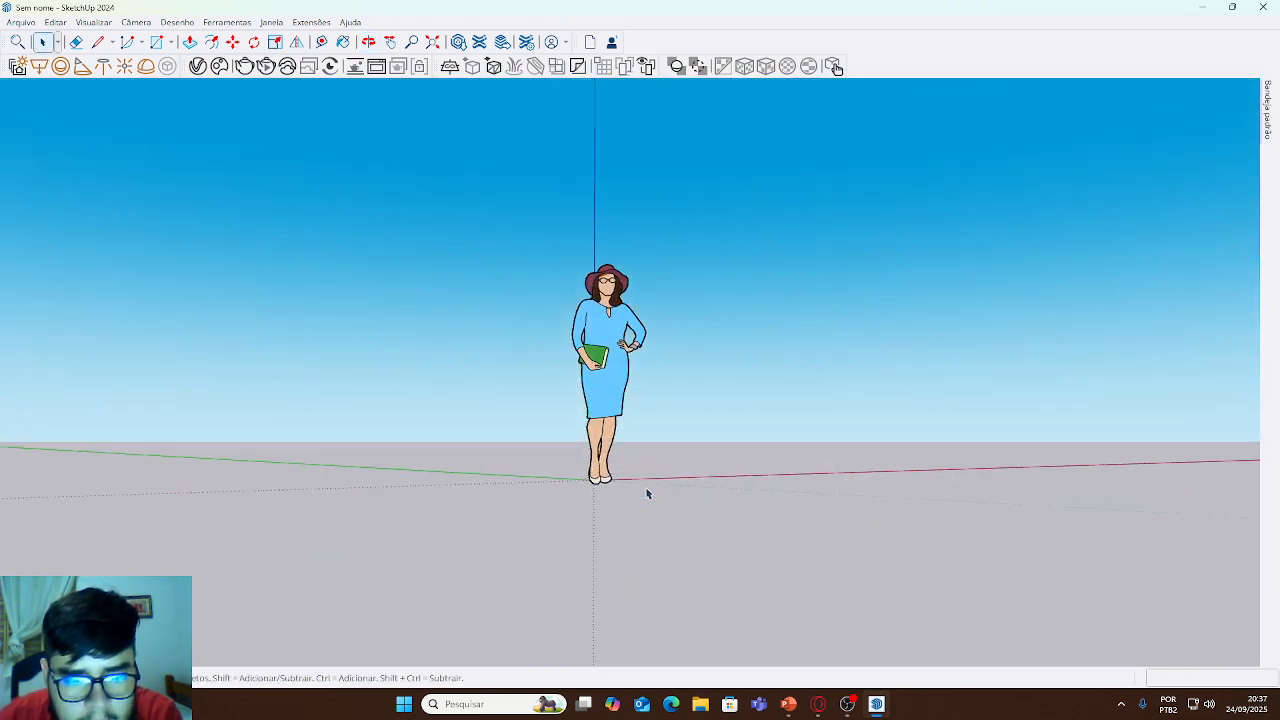
pyautogui.moveTo(646, 491); pyautogui.dragTo(618, 549, button='middle')
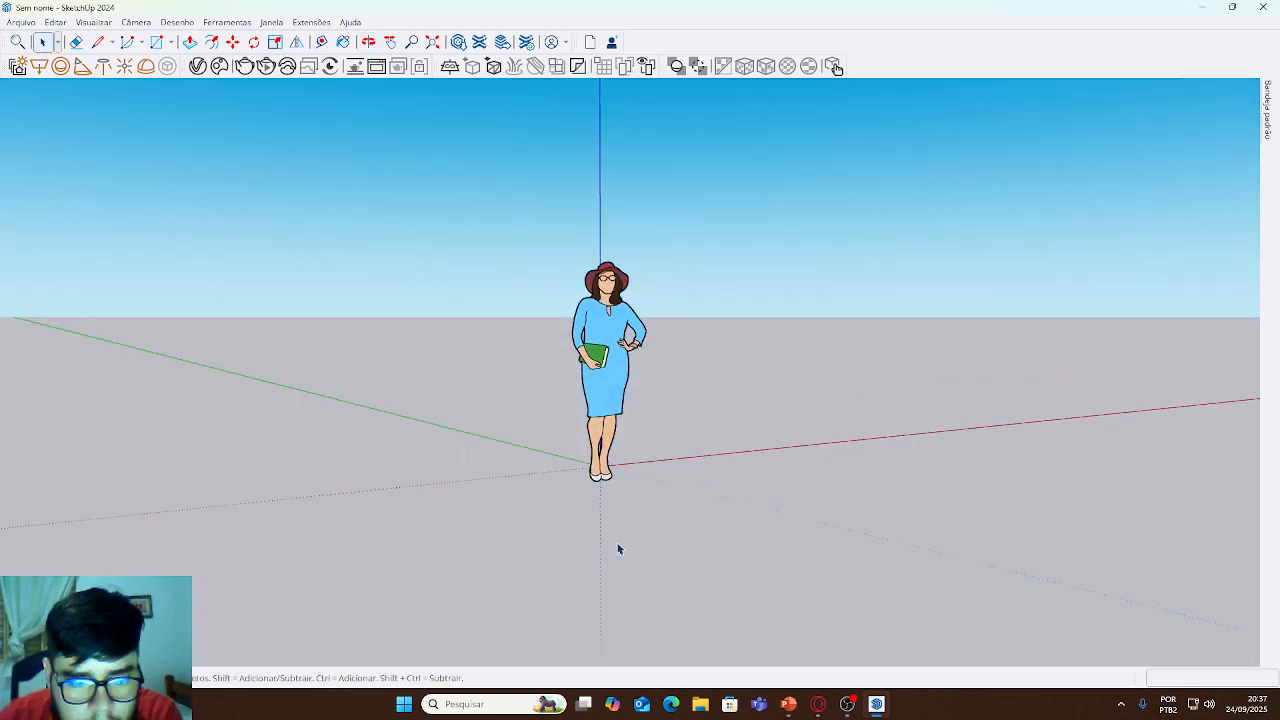
pyautogui.moveTo(635, 345); pyautogui.dragTo(652, 540, button='middle')
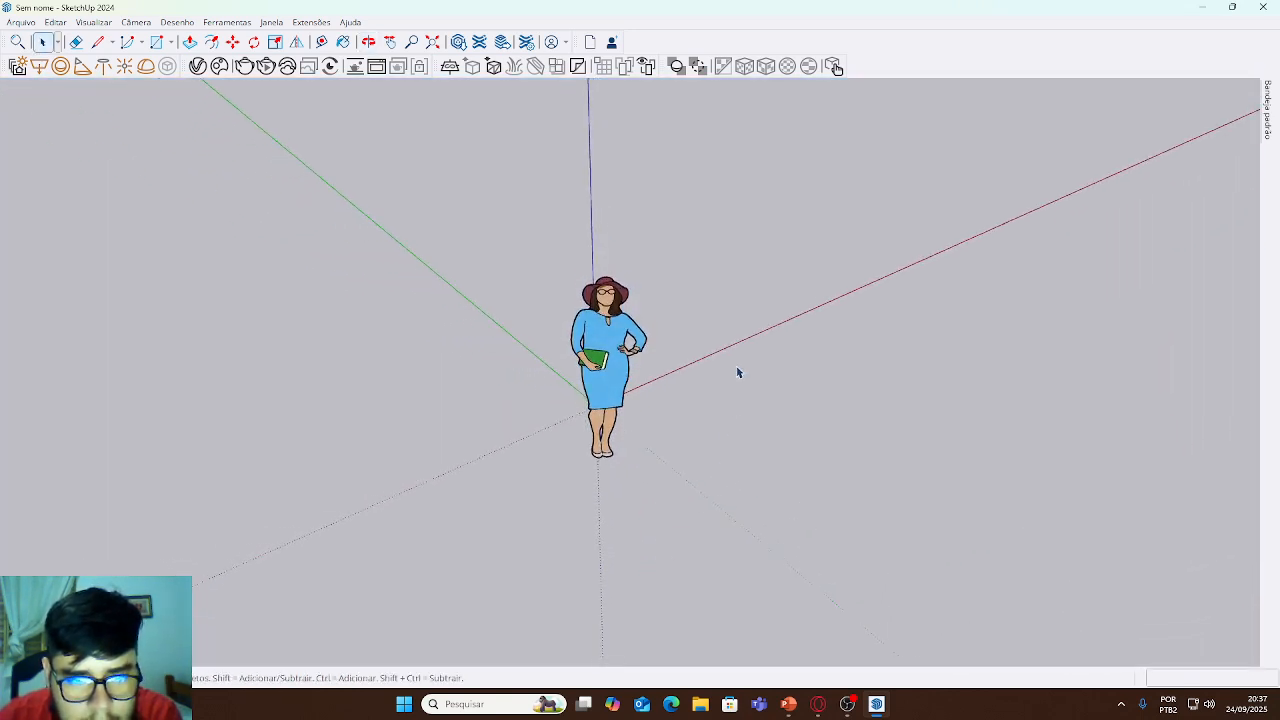
pyautogui.moveTo(737, 369); pyautogui.dragTo(537, 306, button='middle')
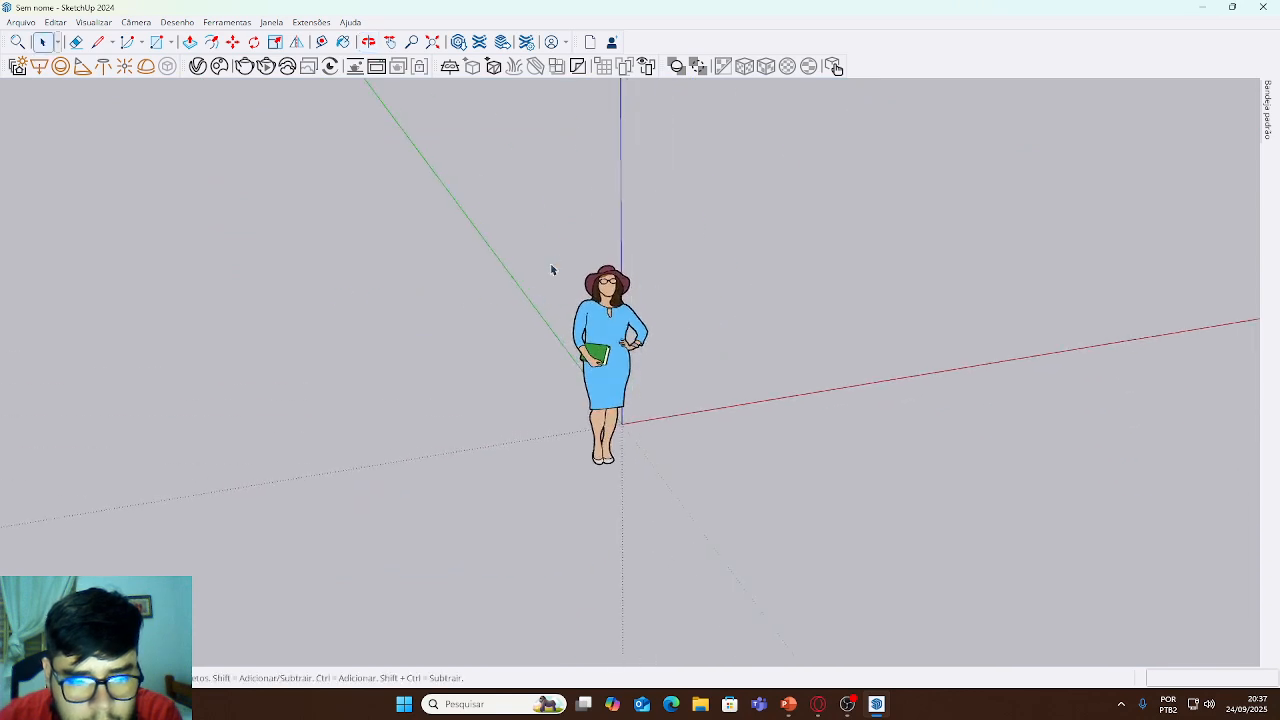
pyautogui.moveTo(691, 339); pyautogui.dragTo(564, 311, button='middle')
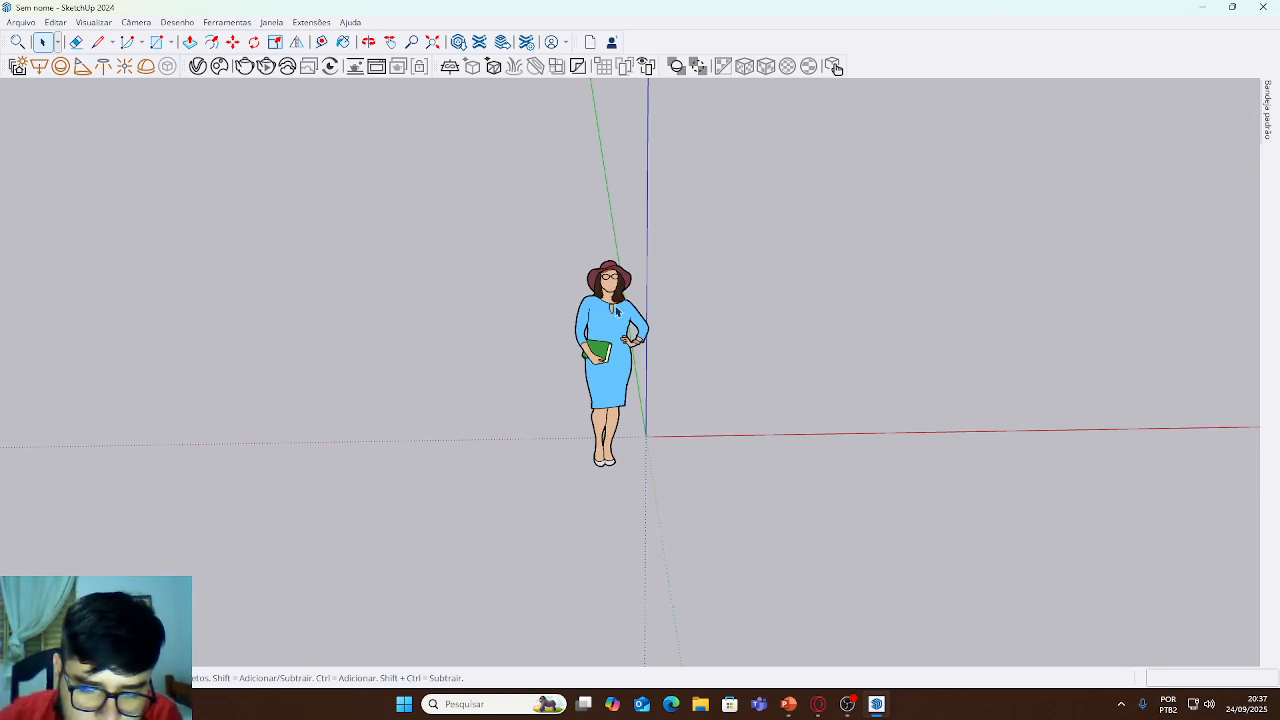
# - Zoom far out from the scale figure and back in to a close-up of its face and chin
pyautogui.scroll(-6, 648, 298)
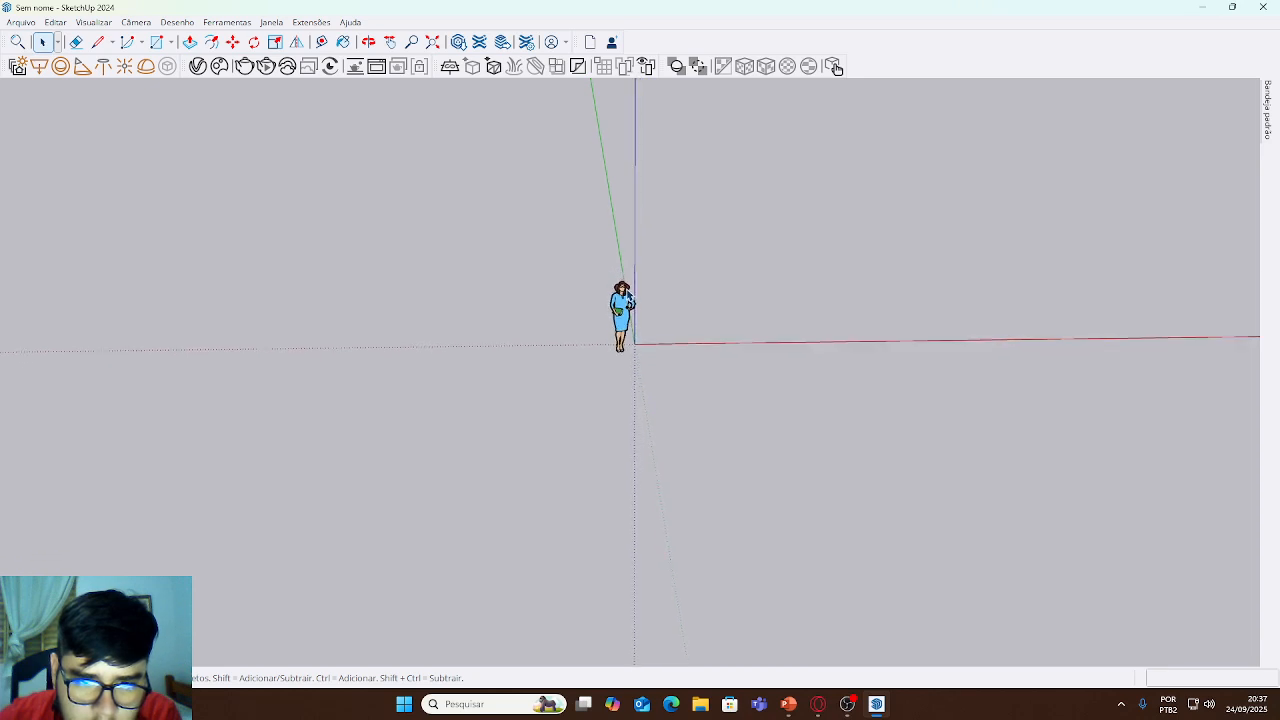
pyautogui.scroll(-5, 628, 298)
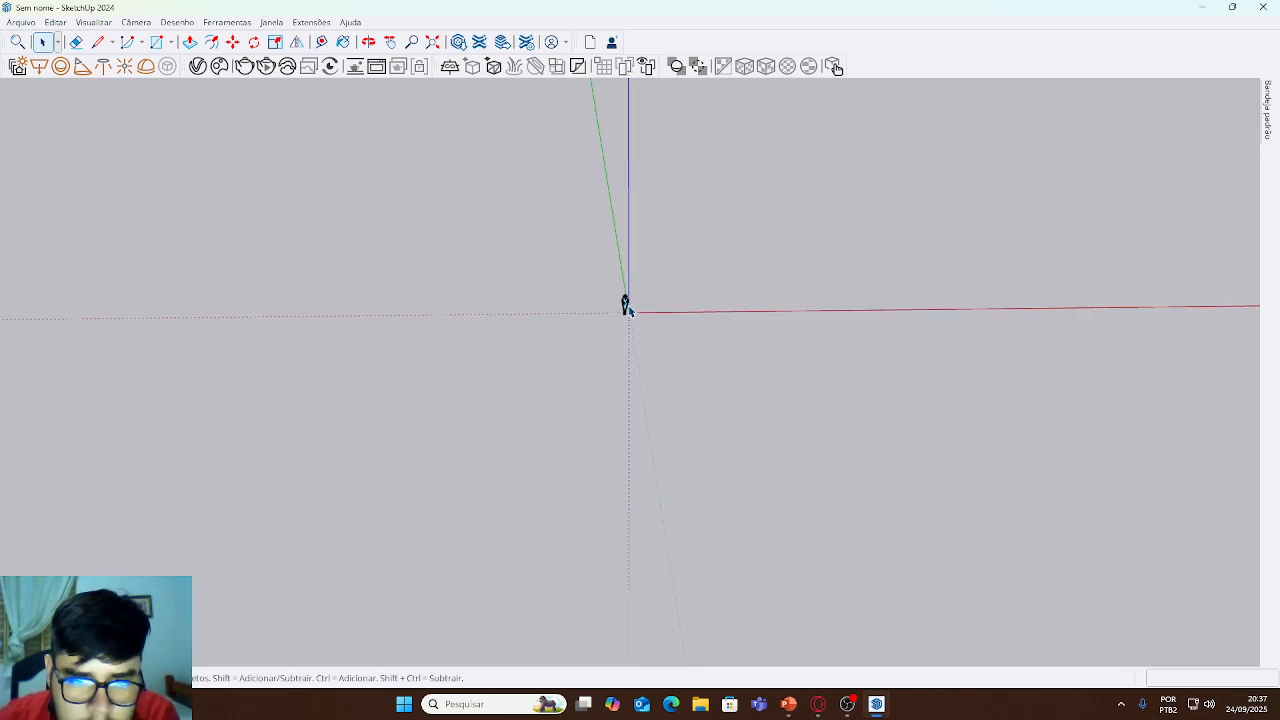
pyautogui.scroll(4, 626, 306)
pyautogui.scroll(5, 602, 290)
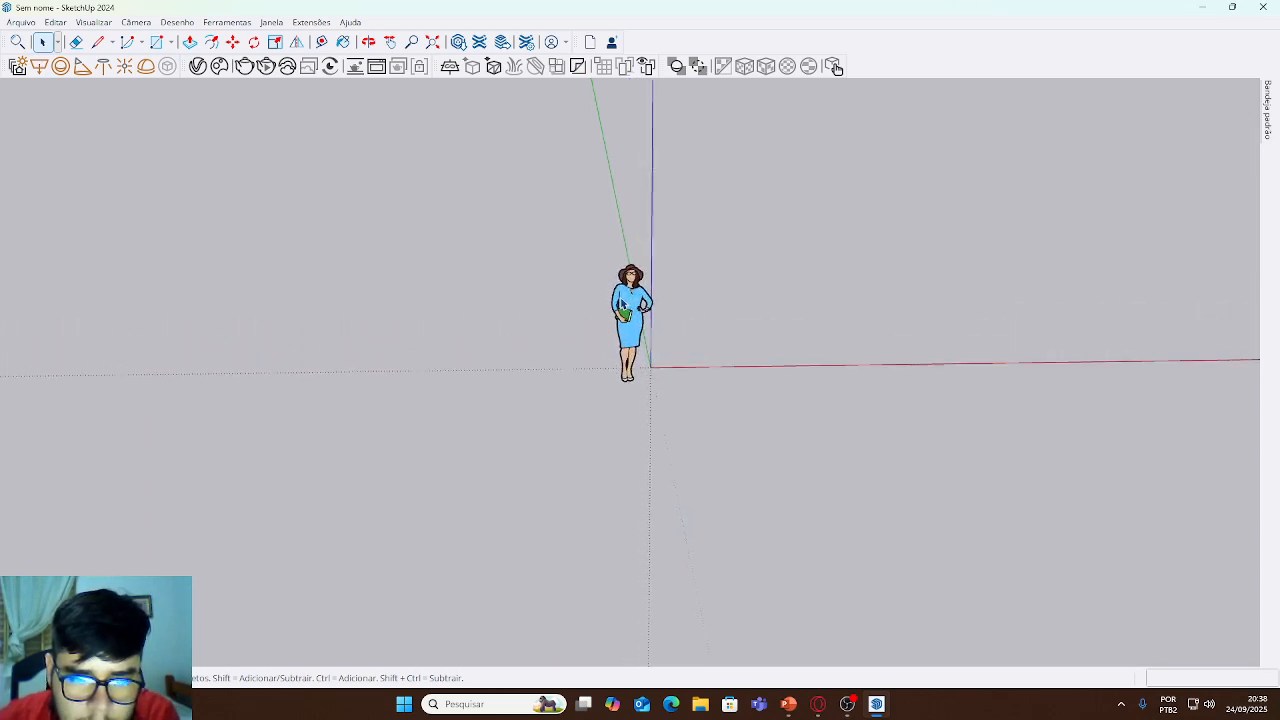
pyautogui.scroll(8, 630, 272)
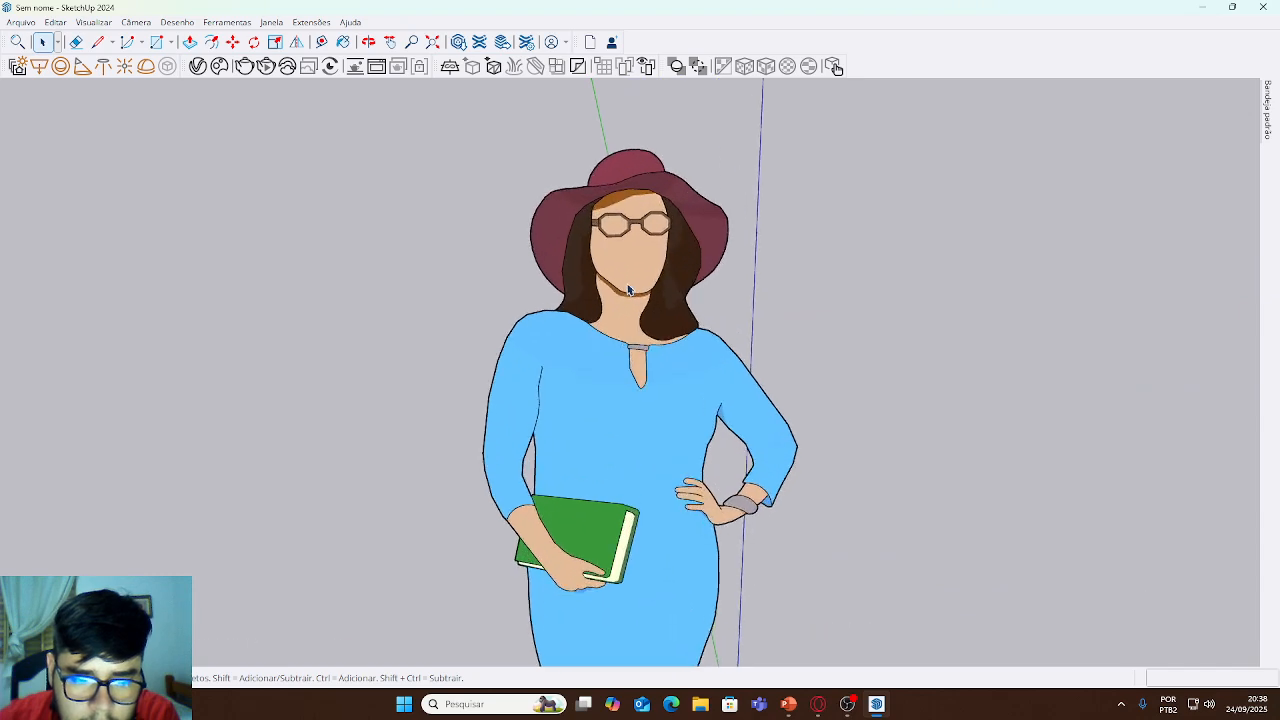
pyautogui.scroll(3, 627, 290)
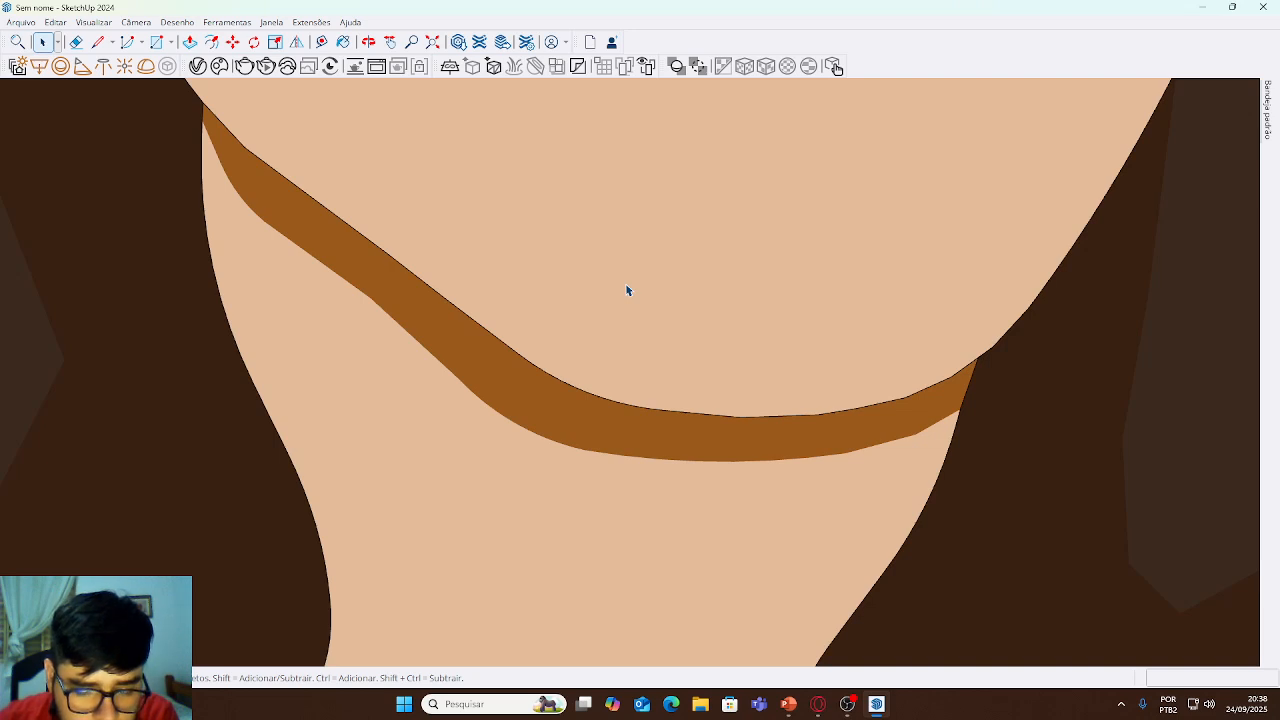
pyautogui.scroll(4, 706, 354)
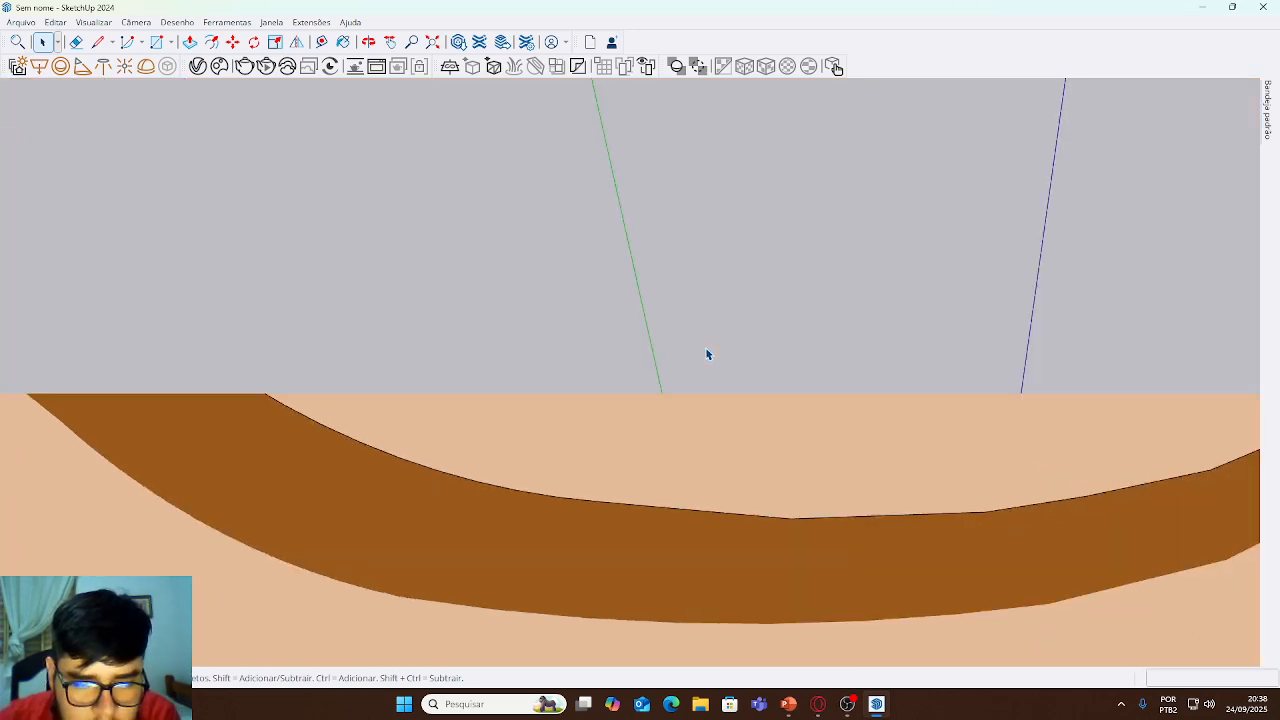
pyautogui.scroll(-4, 677, 326)
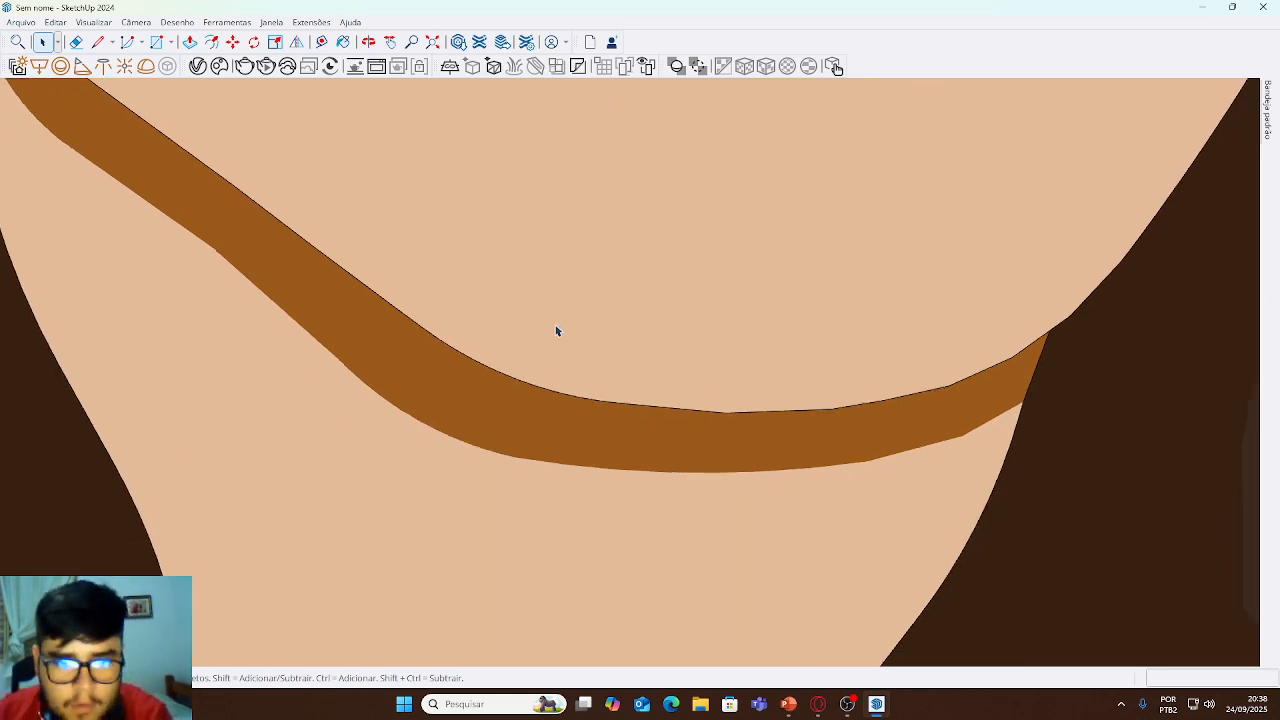
# - Zoom in and out around the scale figure's chin, ending on a view of its neck and shoulders
pyautogui.scroll(3, 786, 349)
pyautogui.scroll(-3, 782, 348)
pyautogui.moveTo(633, 357)
pyautogui.mouseDown(button='middle')
pyautogui.moveTo(614, 346)
pyautogui.moveTo(134, 346)
pyautogui.moveTo(431, 352)
pyautogui.mouseUp(button='middle')
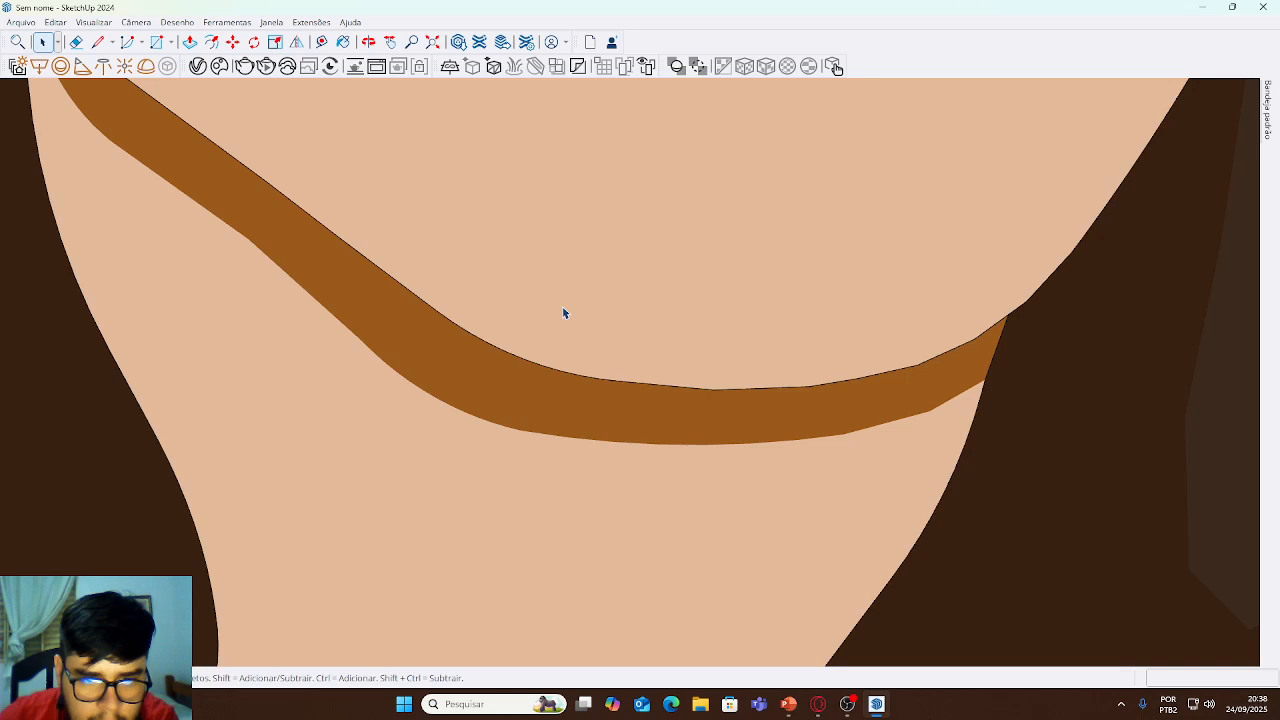
pyautogui.scroll(-2, 561, 313)
pyautogui.scroll(2, 559, 313)
pyautogui.scroll(-3, 560, 315)
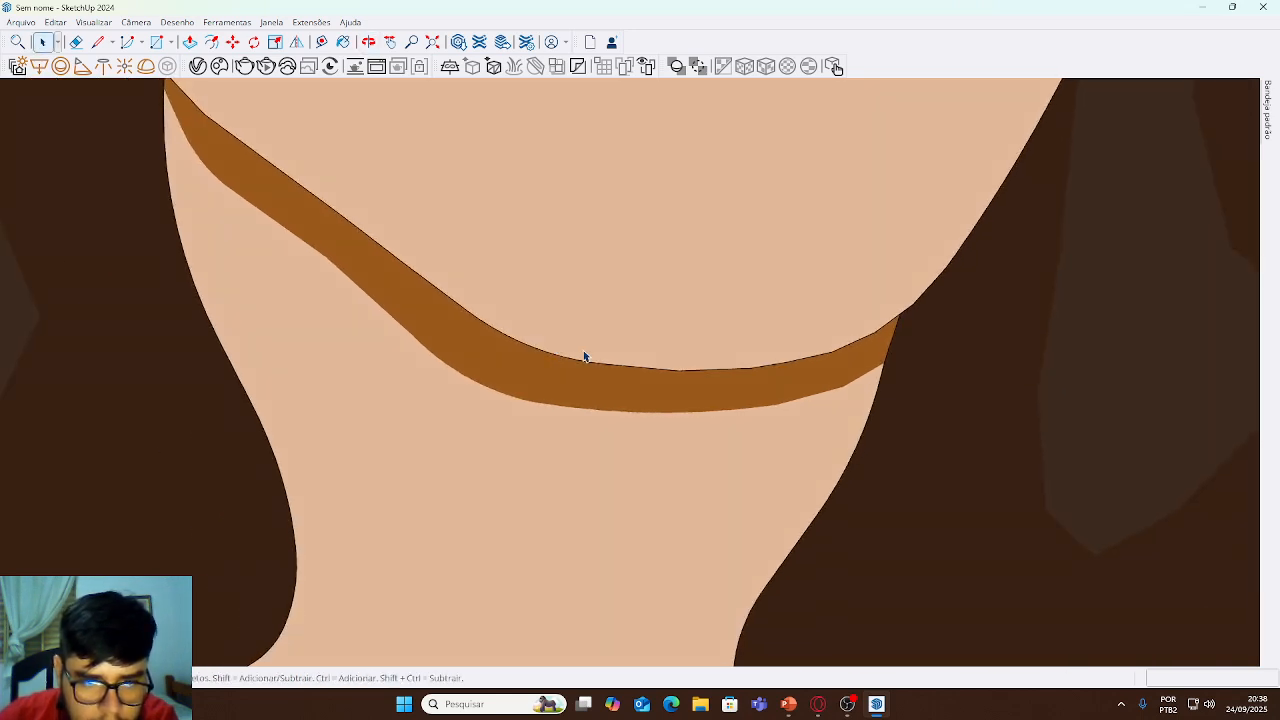
pyautogui.scroll(-5, 593, 354)
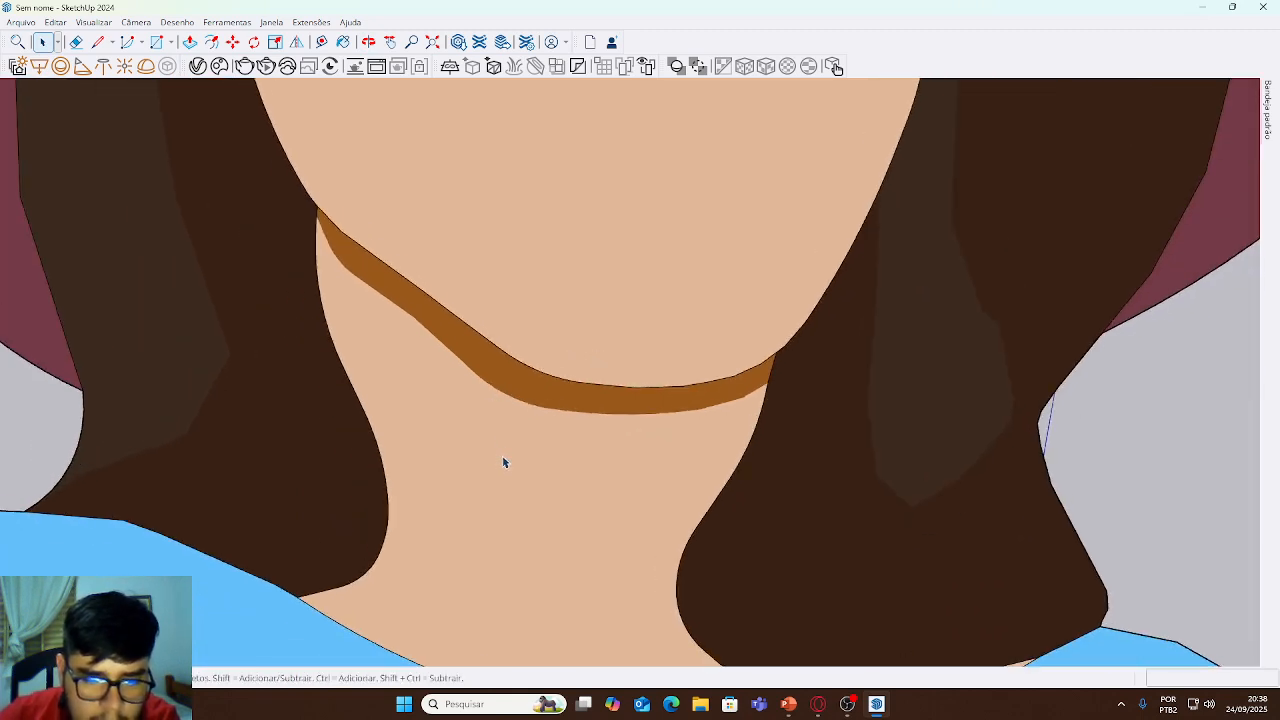
pyautogui.scroll(1, 925, 515)
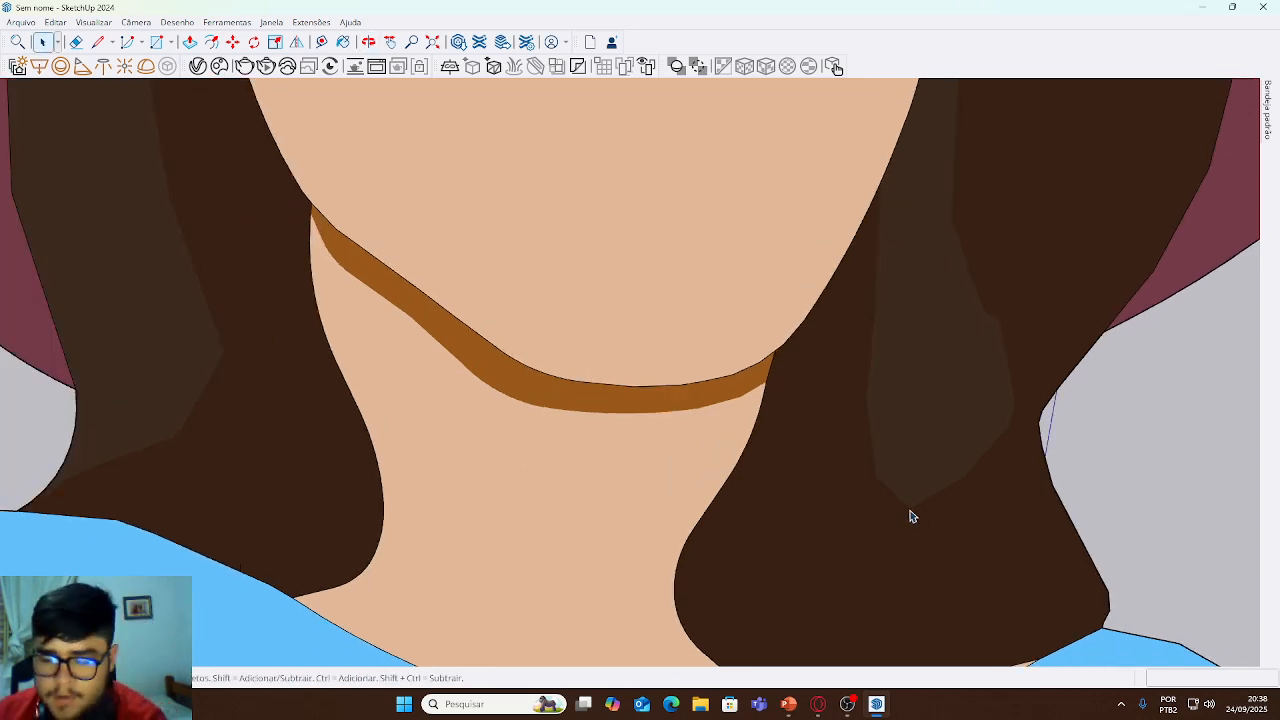
# - Select and deselect the scale figure, and zoom out until its hat, book and upper body are in view
pyautogui.click(945, 456)
pyautogui.scroll(-2, 946, 457)
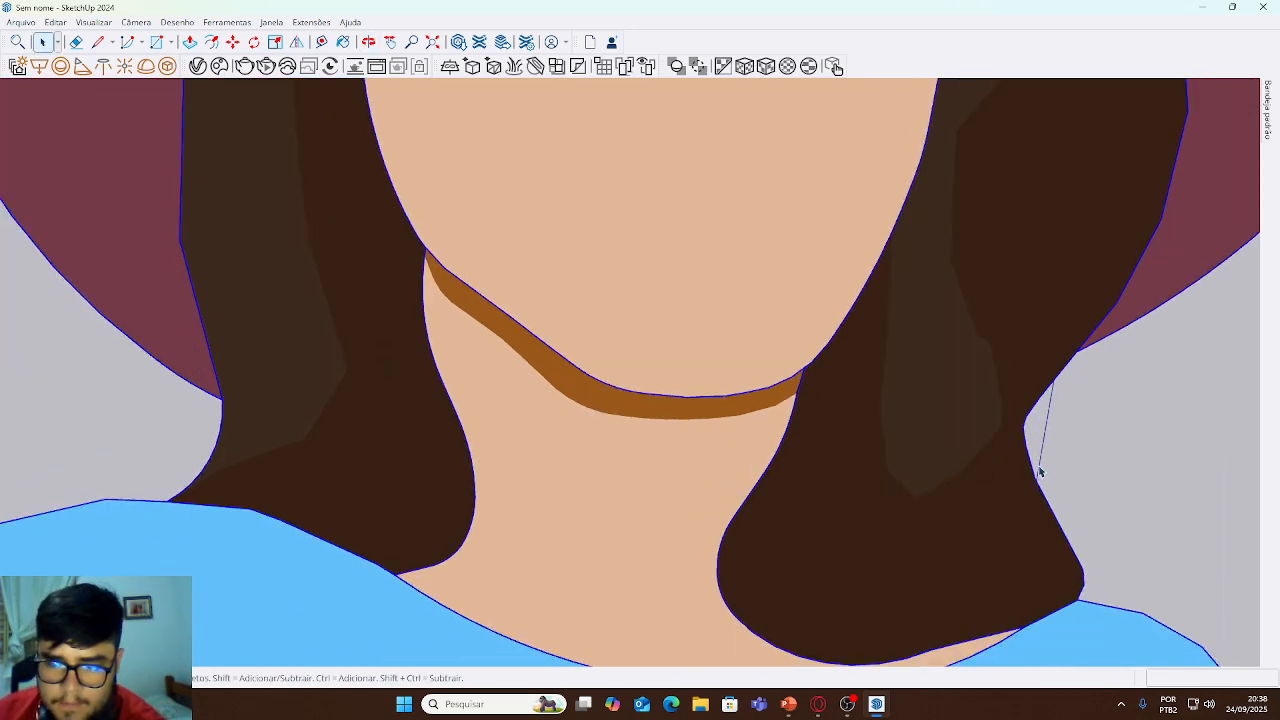
pyautogui.scroll(-1, 1200, 478)
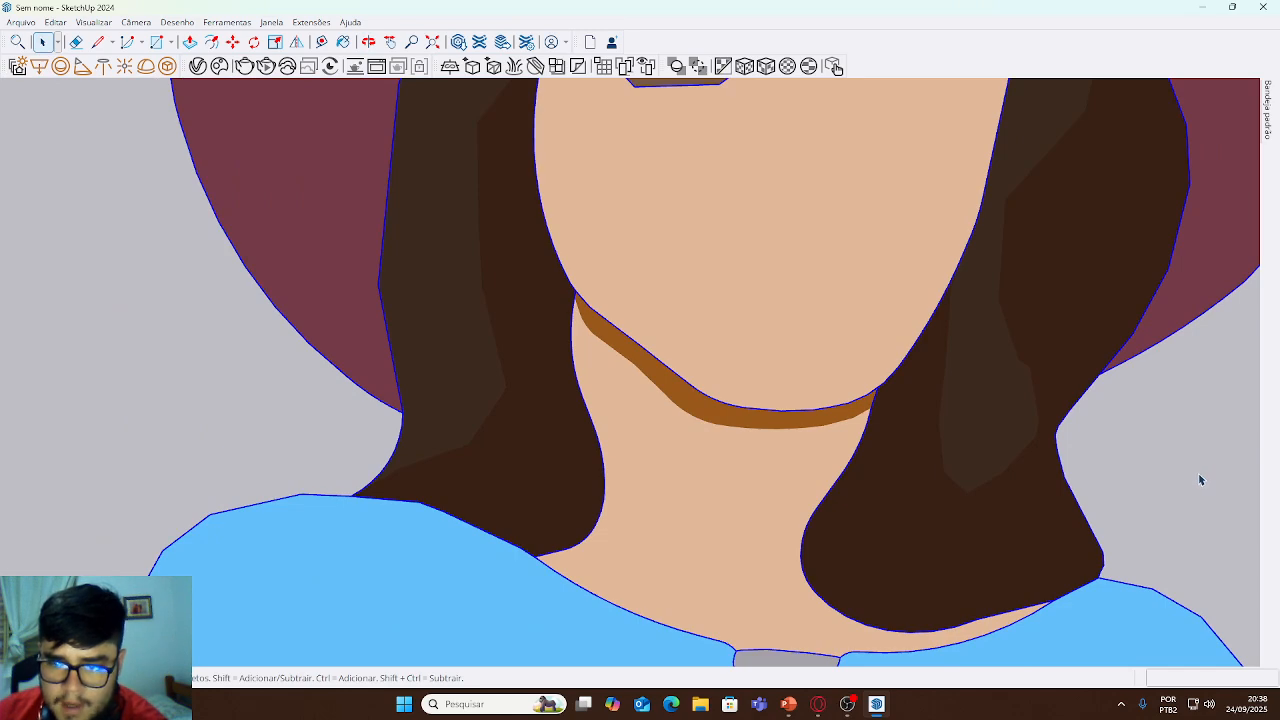
pyautogui.middleClick(1201, 478)
pyautogui.middleClick(1201, 478)
pyautogui.click(1212, 496)
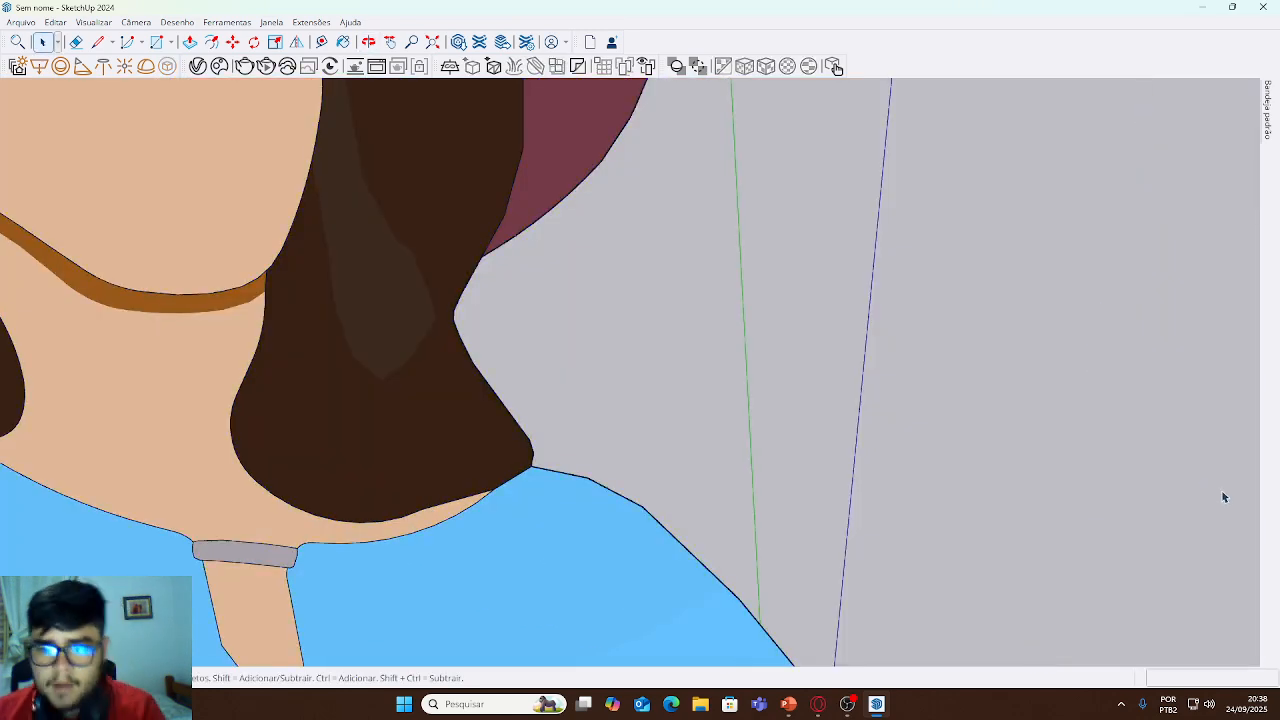
pyautogui.middleClick(936, 373)
pyautogui.middleClick(936, 373)
pyautogui.scroll(-7, 943, 376)
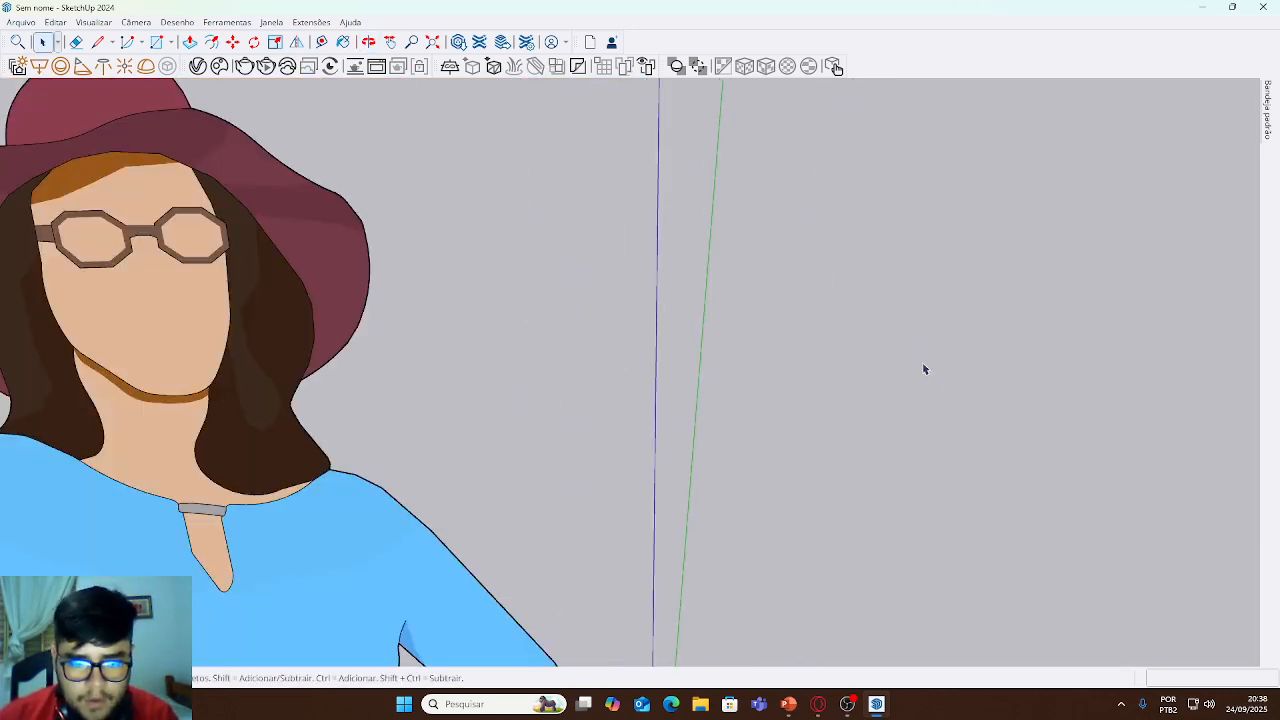
pyautogui.scroll(-3, 902, 362)
pyautogui.scroll(-3, 900, 570)
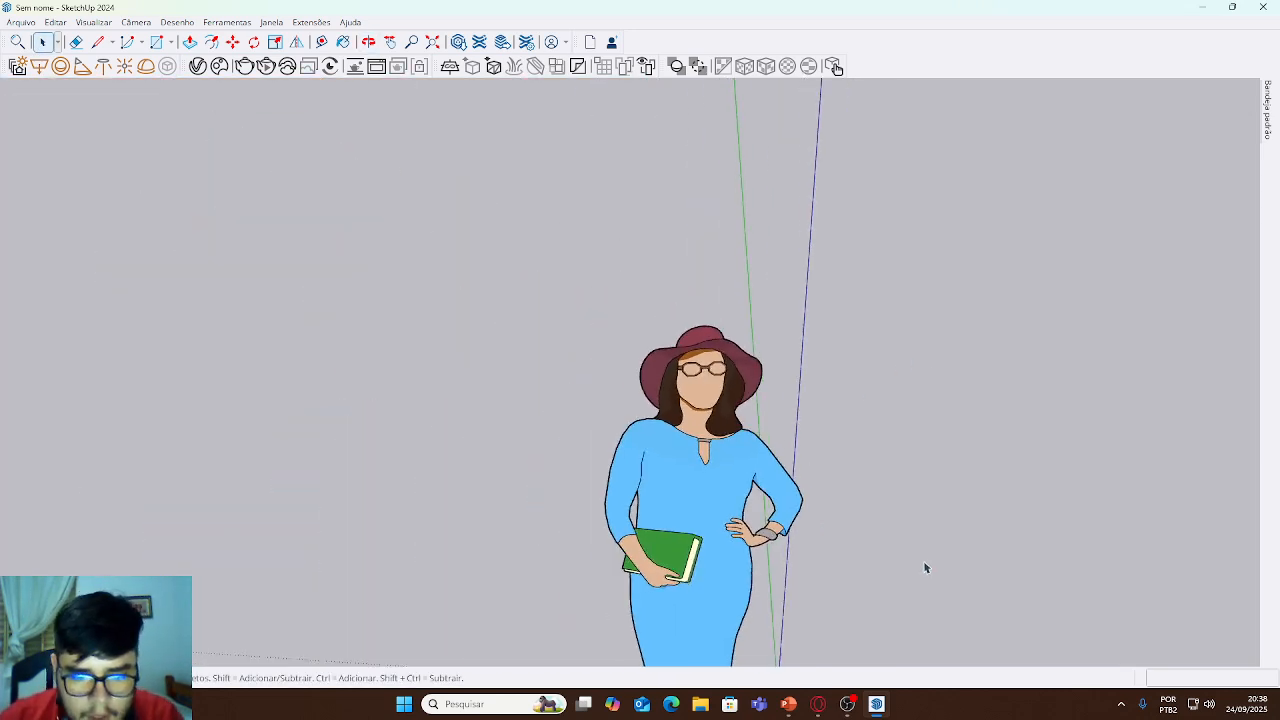
# - Pan the view with the Pan tool to show the whole scale figure and the axes origin, and return to Select
pyautogui.click(390, 42)
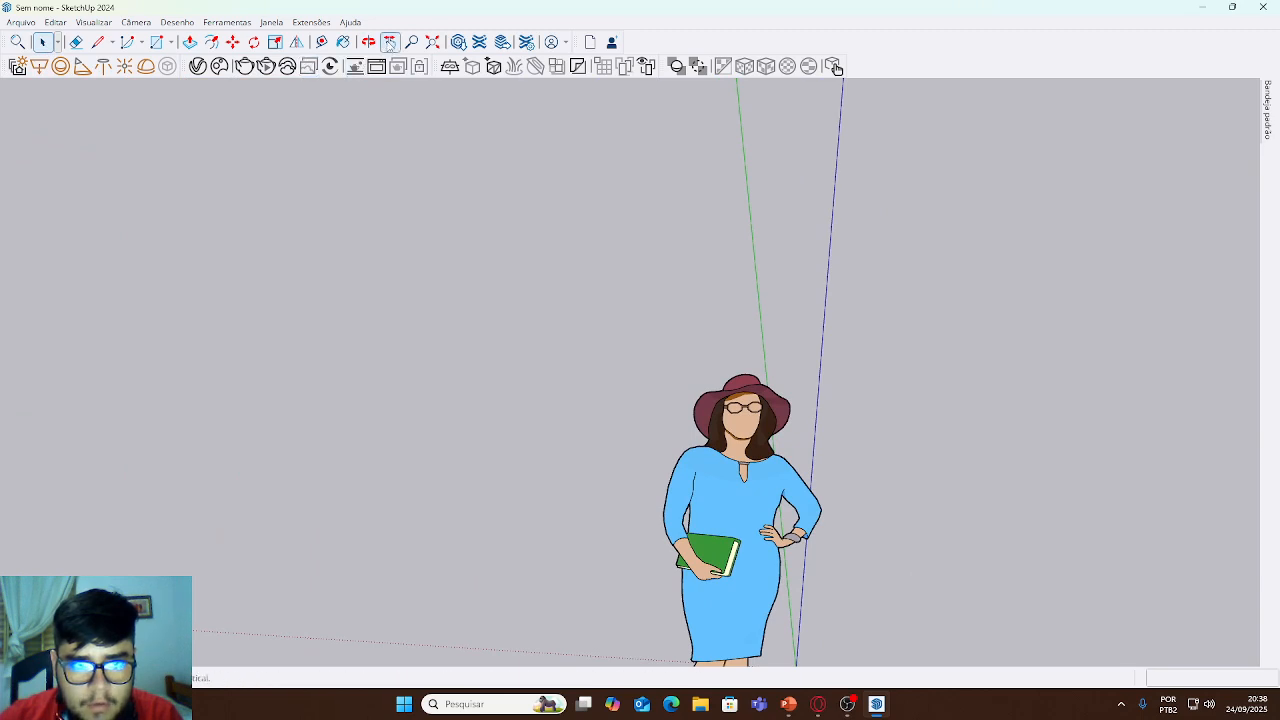
pyautogui.moveTo(640, 360); pyautogui.dragTo(606, 208)
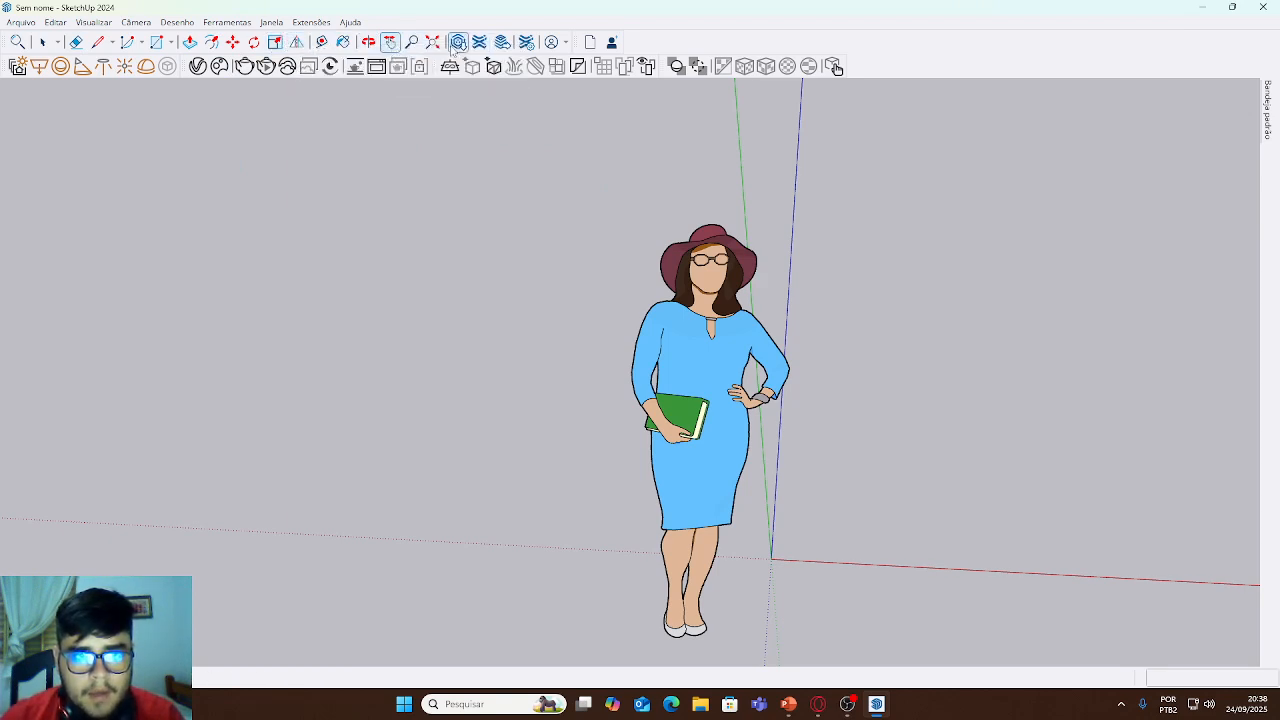
pyautogui.press('space')
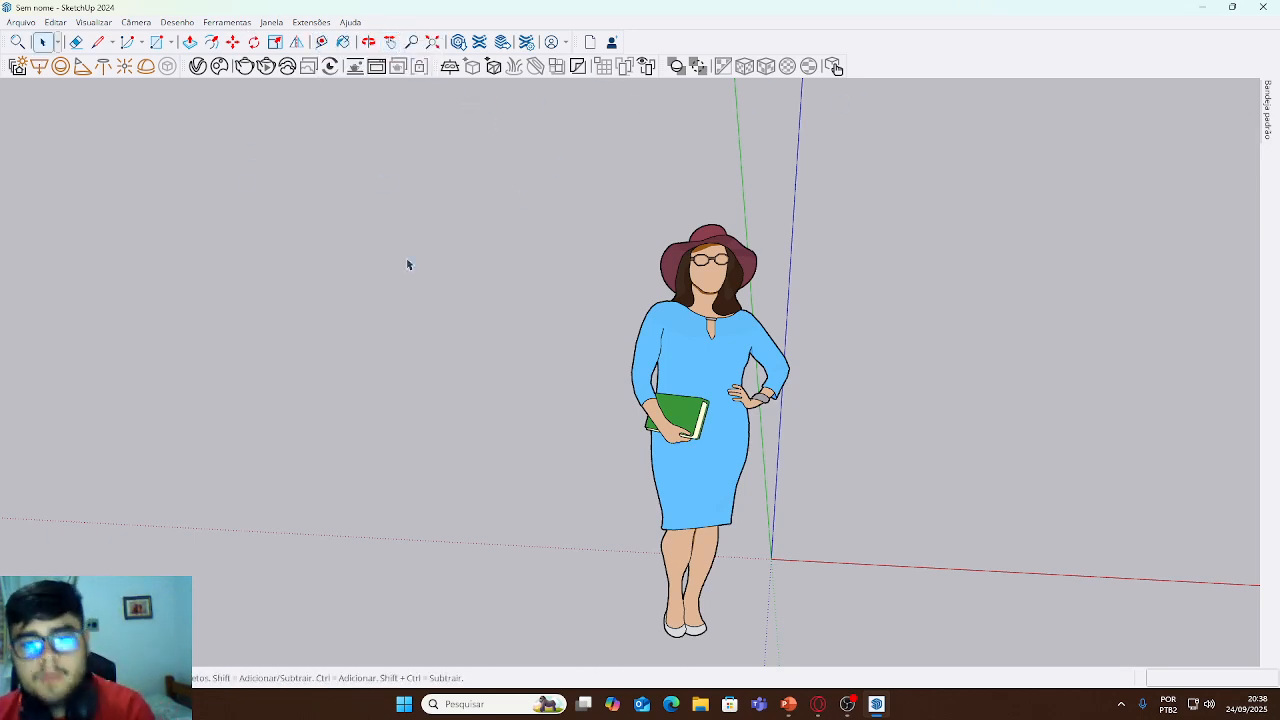
# - Orbit to another side of the axes and shift the scene back and forth with the Pan tool
pyautogui.scroll(-2, 407, 264)
pyautogui.moveTo(573, 350); pyautogui.dragTo(357, 326, button='middle')
pyautogui.moveTo(655, 266); pyautogui.dragTo(831, 291, button='middle')
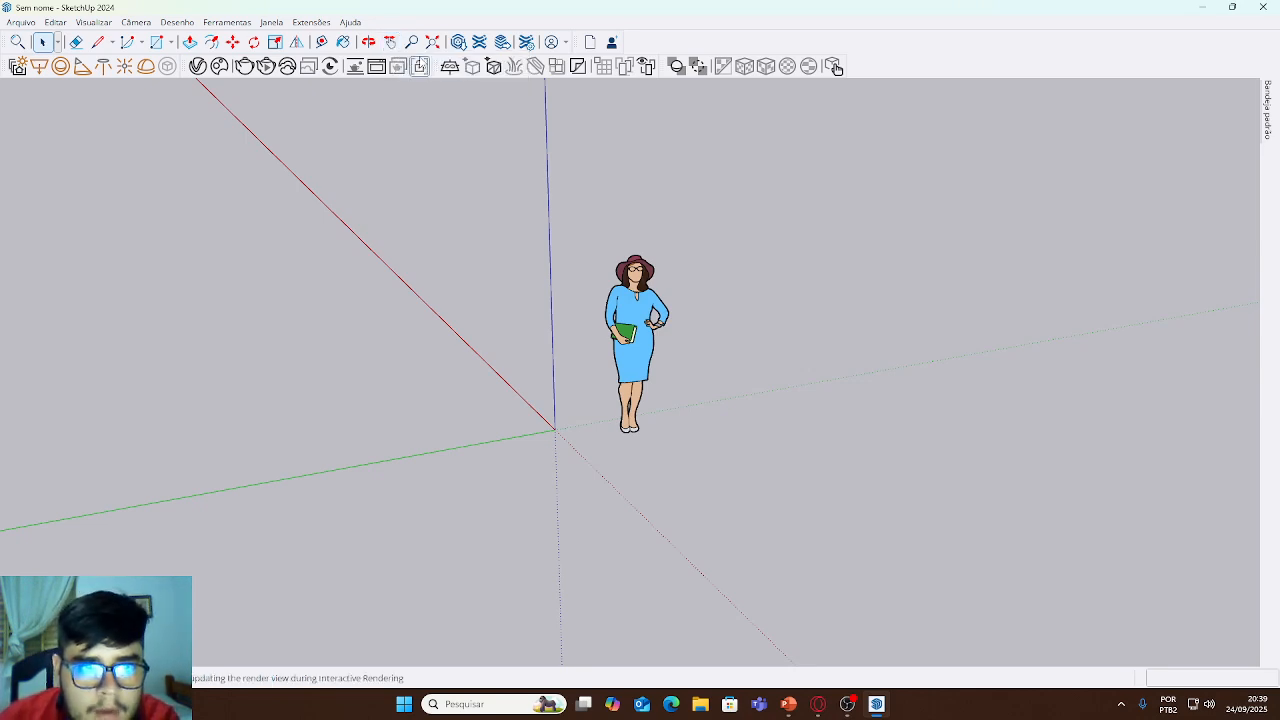
pyautogui.click(390, 42)
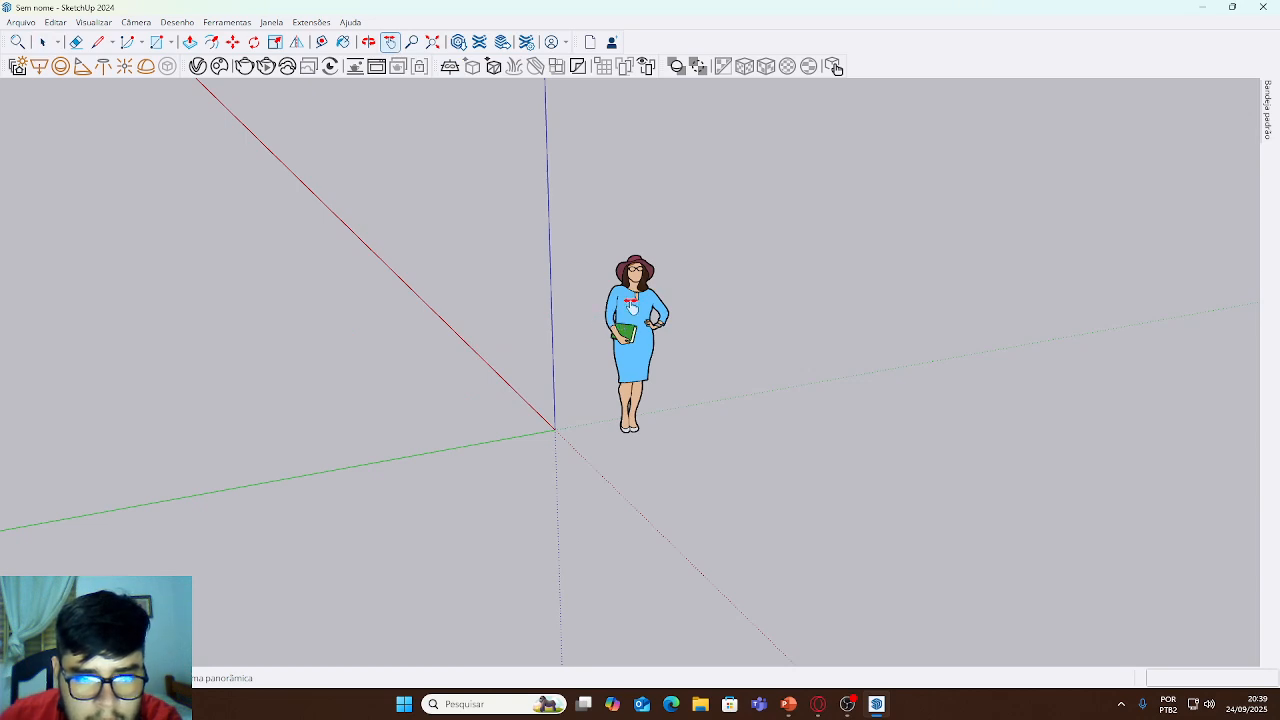
pyautogui.moveTo(619, 322); pyautogui.dragTo(678, 258)
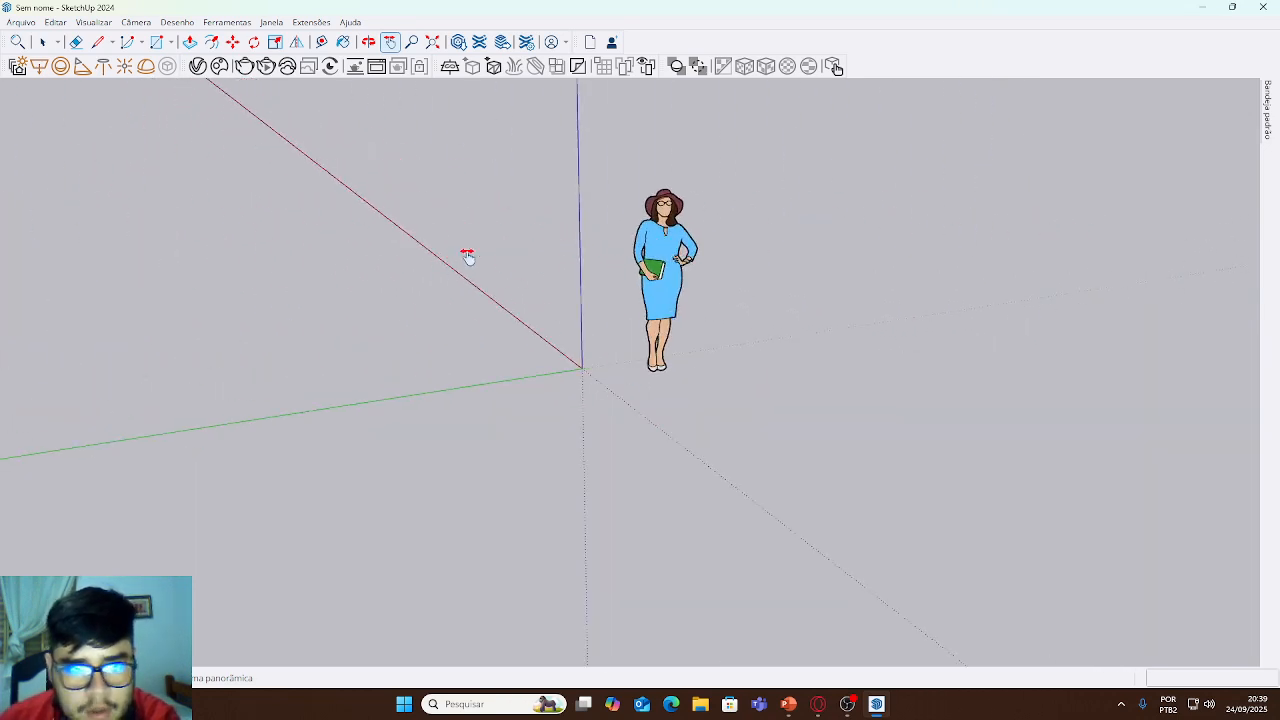
pyautogui.moveTo(469, 257); pyautogui.dragTo(434, 309)
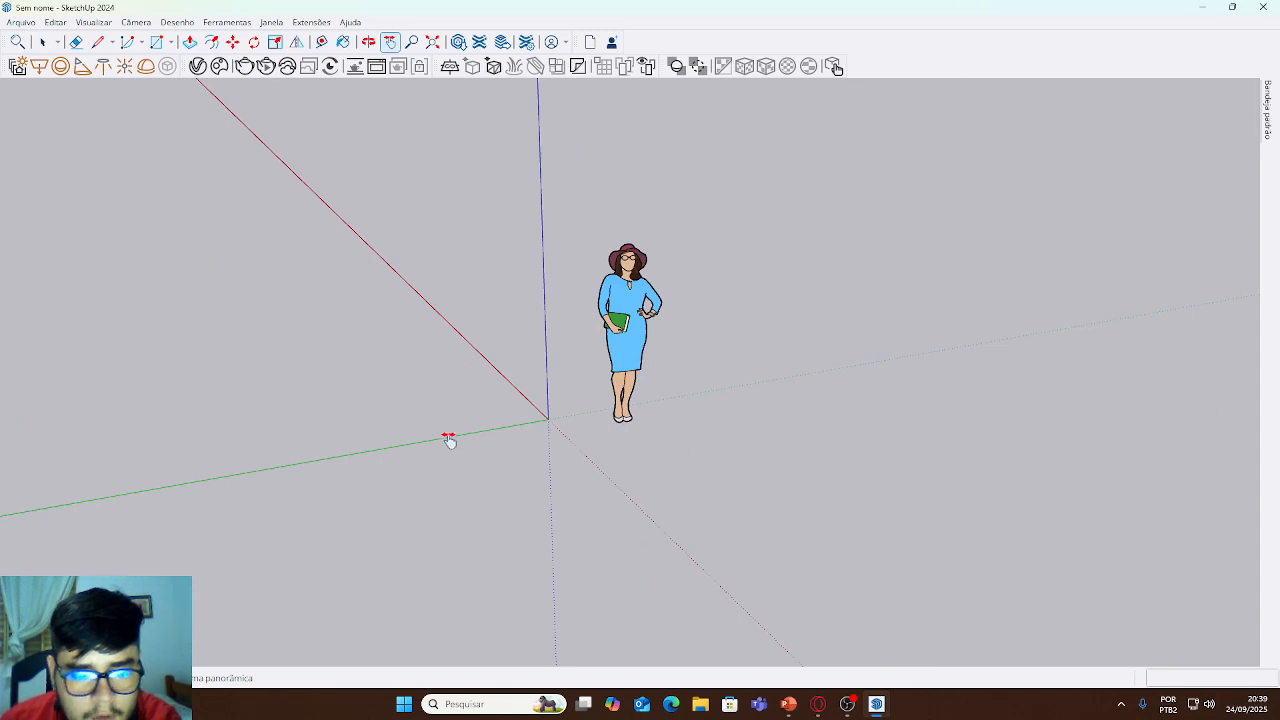
# - Combine orbiting, zooming and panning around the scale figure, finishing at a low angle with the horizon in view
pyautogui.moveTo(449, 437); pyautogui.dragTo(434, 326, button='middle')
pyautogui.scroll(3, 567, 333)
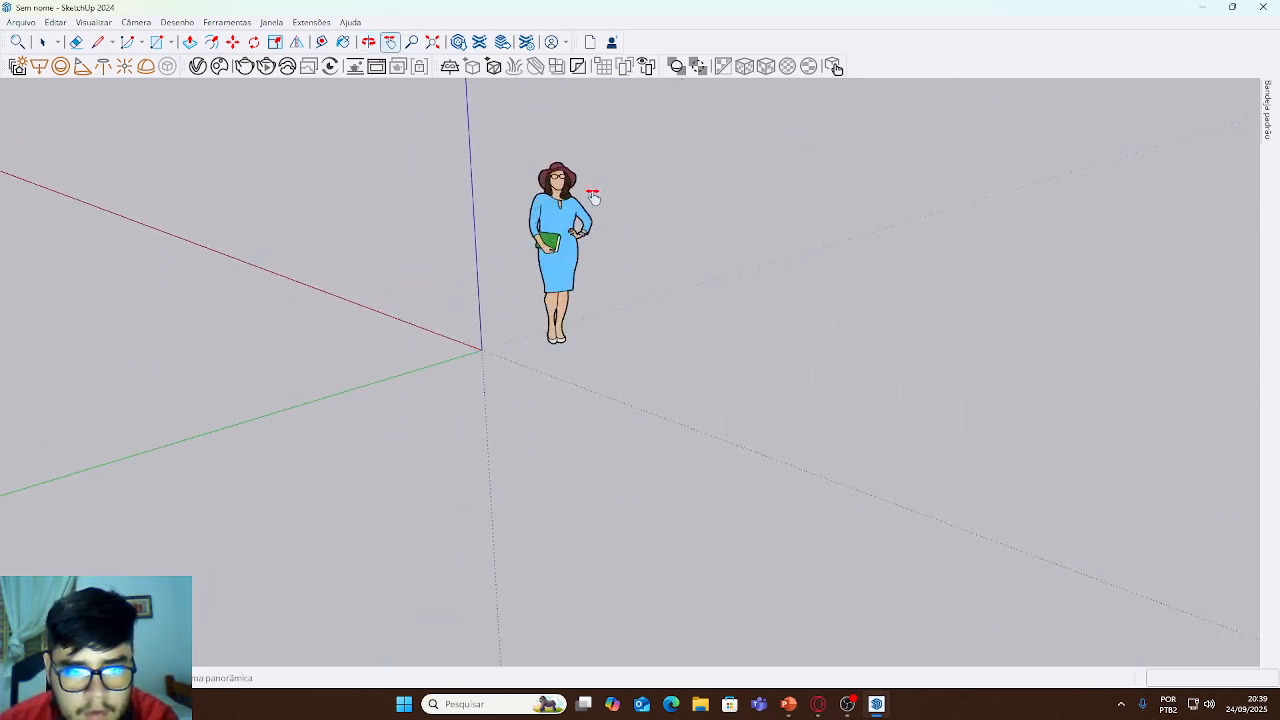
pyautogui.moveTo(591, 194); pyautogui.dragTo(546, 369)
pyautogui.scroll(3, 546, 369)
pyautogui.moveTo(357, 374); pyautogui.dragTo(465, 314, button='middle')
pyautogui.scroll(4, 465, 314)
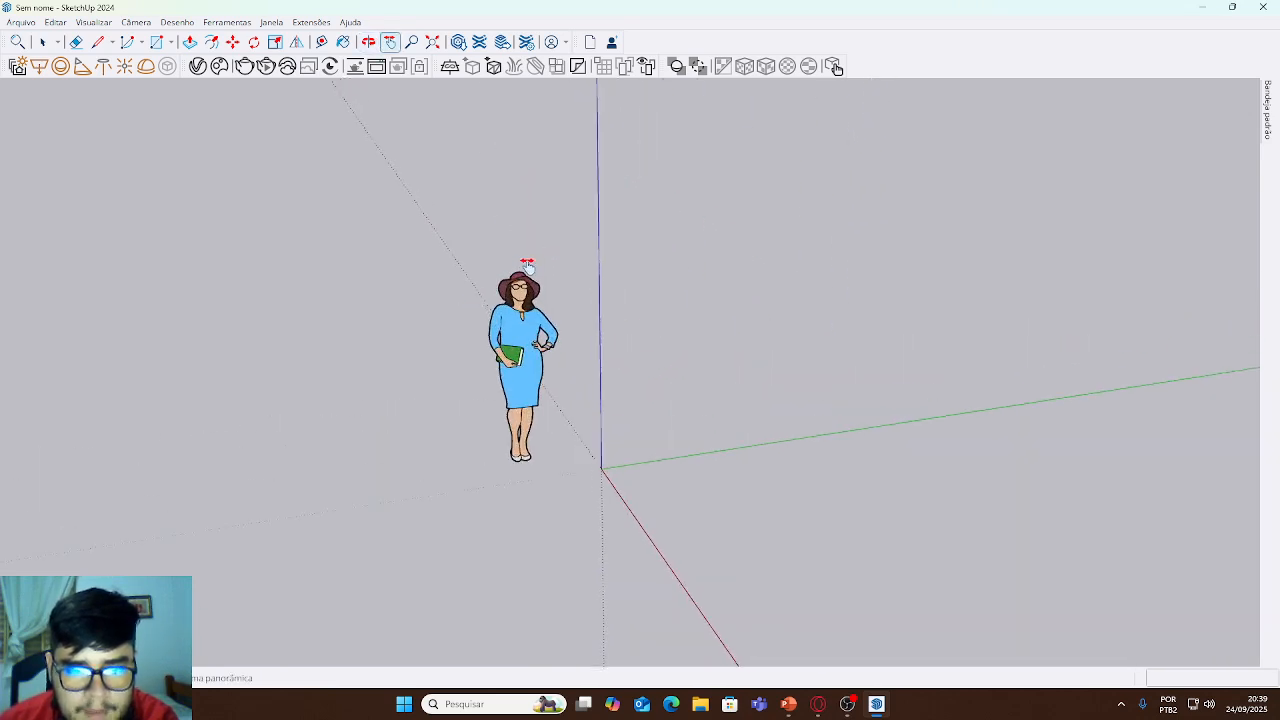
pyautogui.scroll(-2, 444, 398)
pyautogui.keyDown('shift'); pyautogui.moveTo(444, 398); pyautogui.dragTo(440, 338, button='middle'); pyautogui.keyUp('shift')
pyautogui.scroll(-4, 503, 383)
pyautogui.moveTo(503, 386); pyautogui.dragTo(326, 354, button='middle')
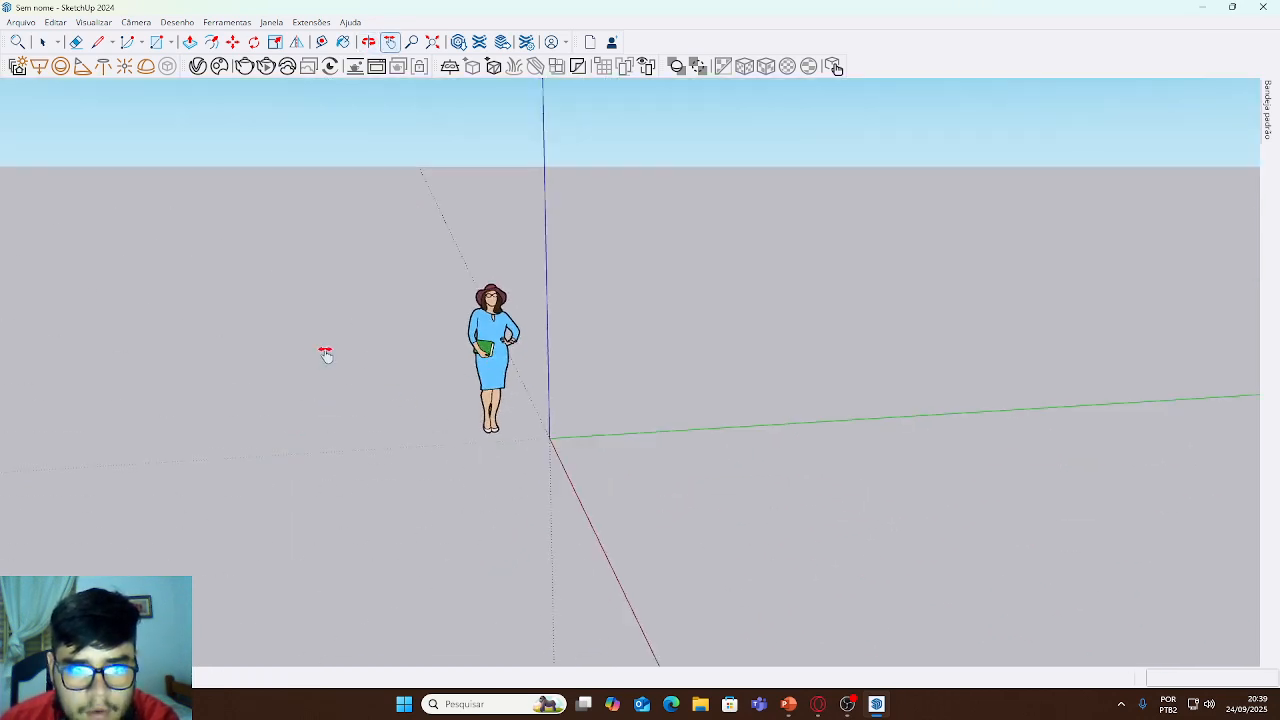
# - Rotate the view around the scale figure with the Orbit tool, from above and back down to the horizon
pyautogui.click(368, 41)
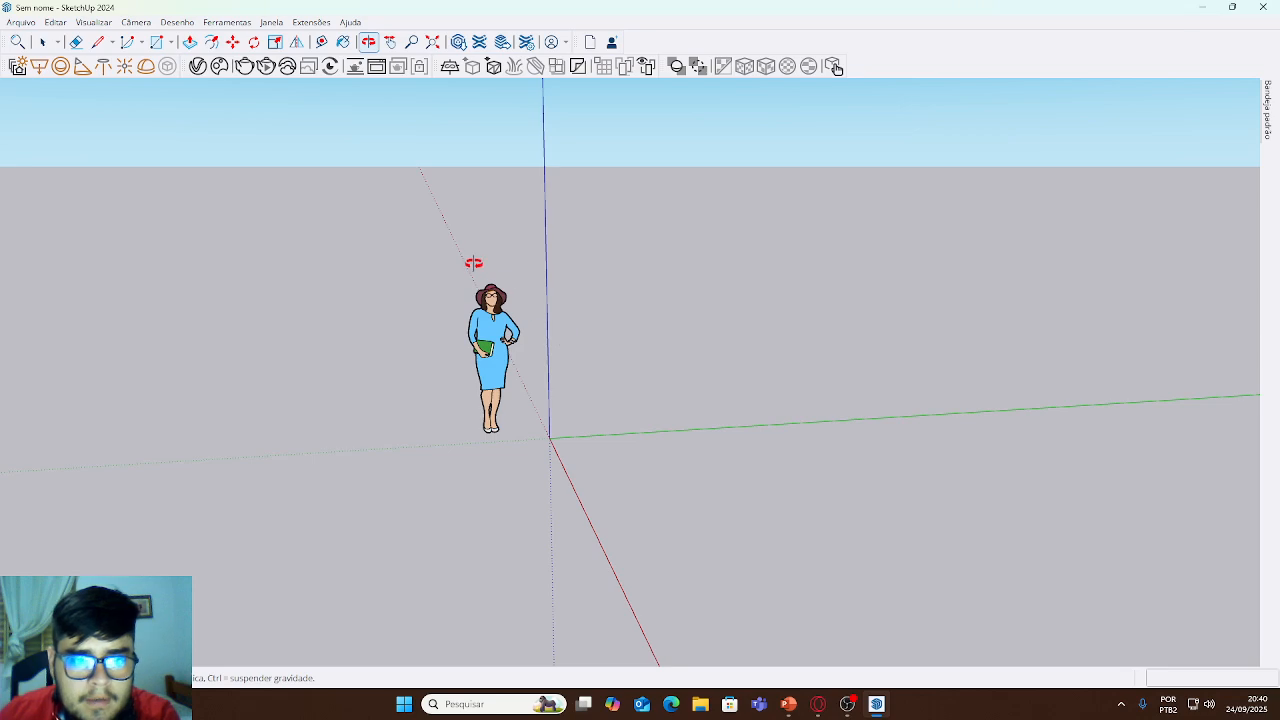
pyautogui.moveTo(560, 432); pyautogui.dragTo(523, 389)
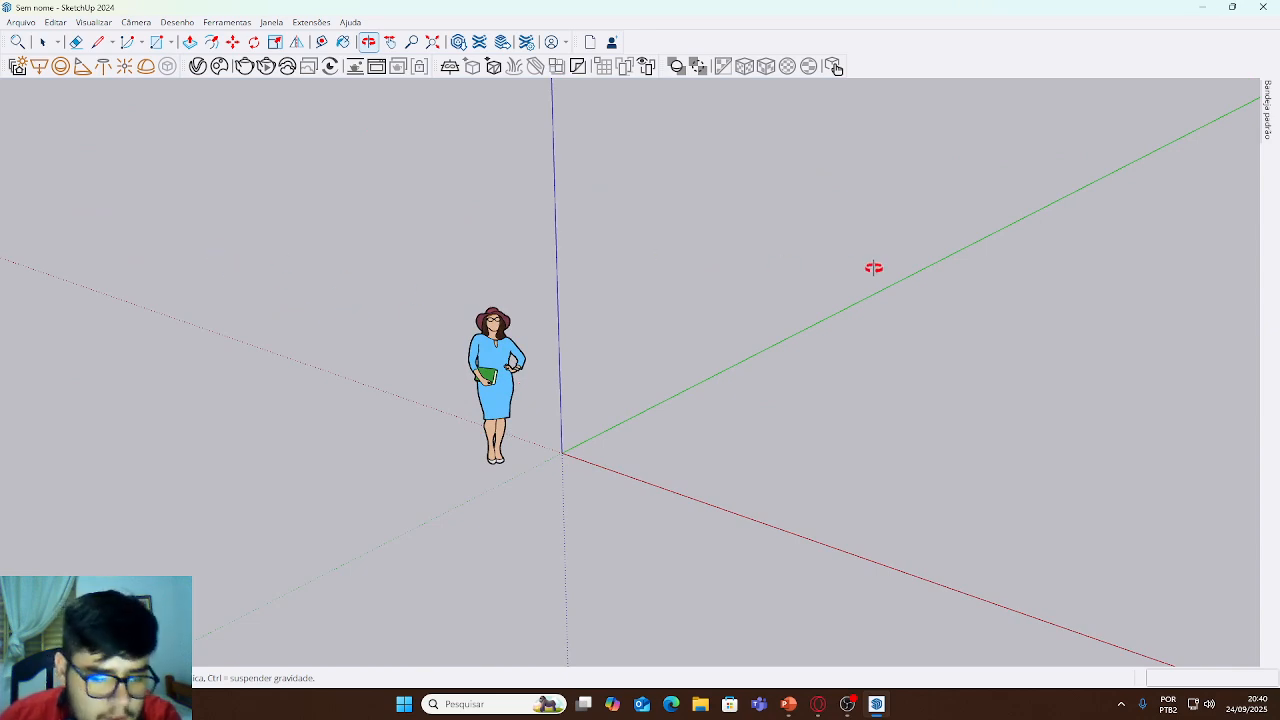
pyautogui.moveTo(551, 354); pyautogui.dragTo(436, 260)
# - Switch to the Pan tool and slide the scale figure sideways across the view without rotating the camera
pyautogui.press('h')
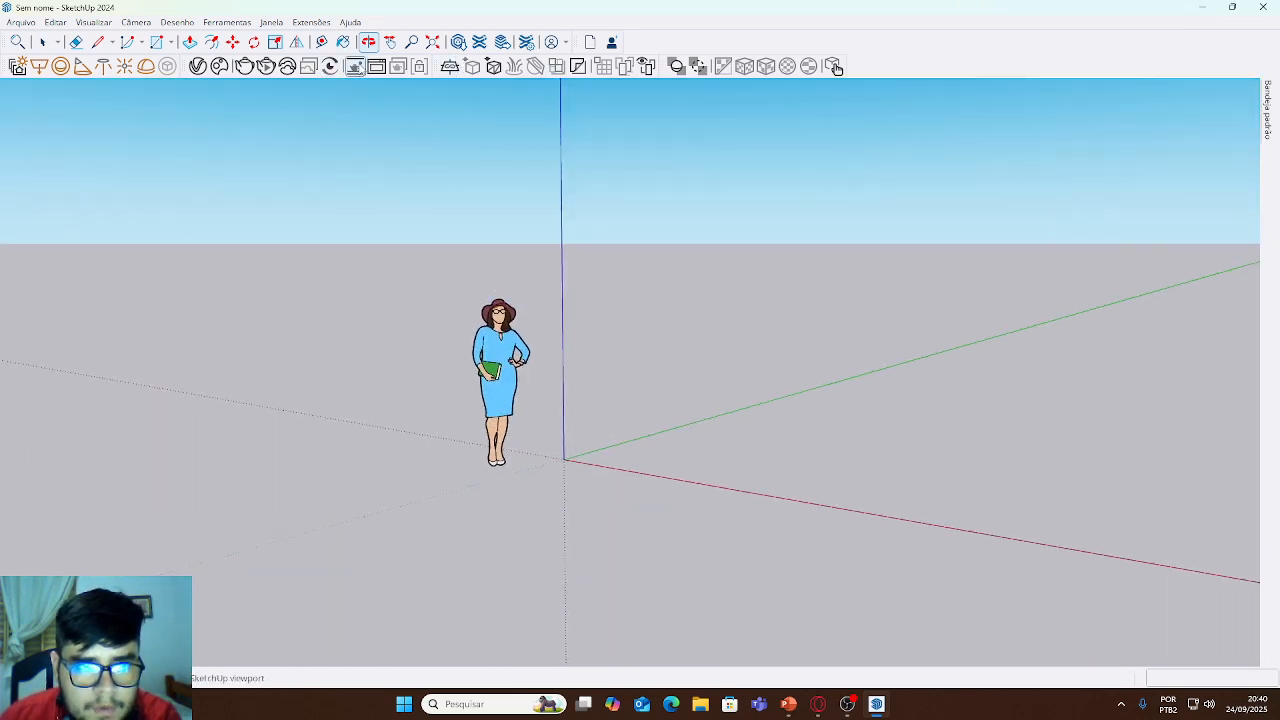
pyautogui.moveTo(463, 429); pyautogui.dragTo(552, 321)
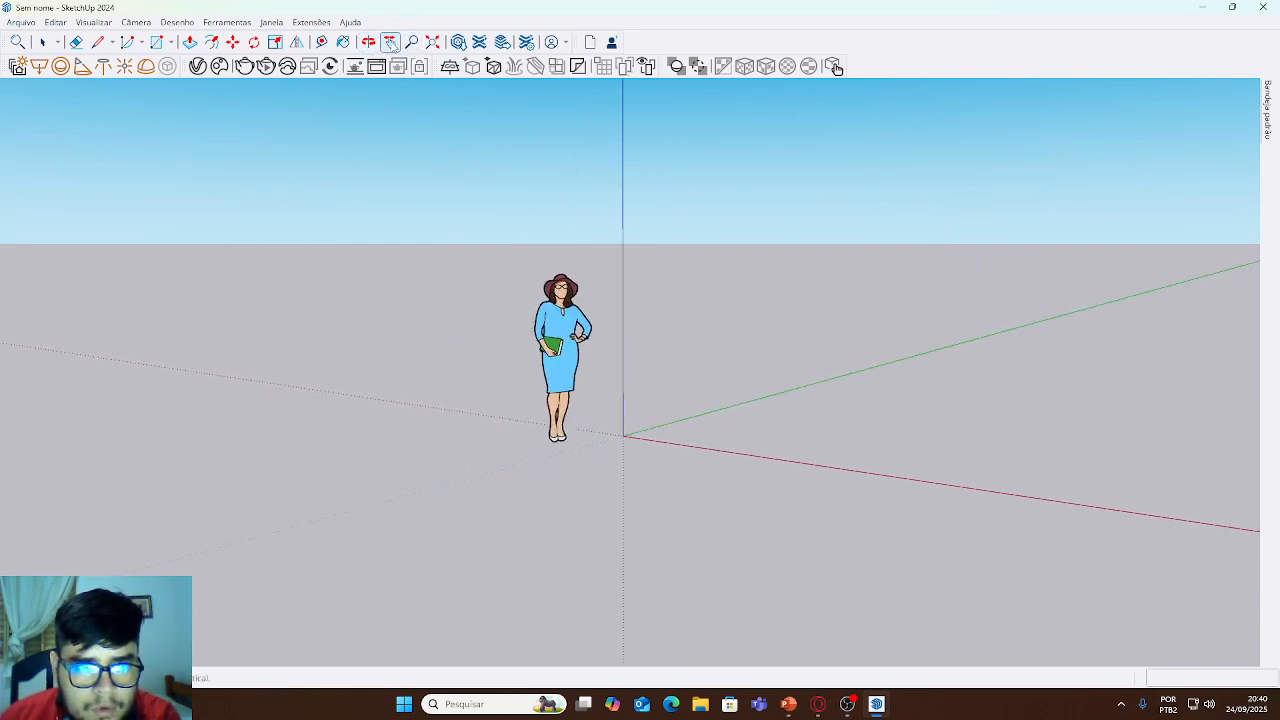
pyautogui.moveTo(666, 389); pyautogui.dragTo(516, 346)
pyautogui.moveTo(391, 347); pyautogui.dragTo(394, 349)
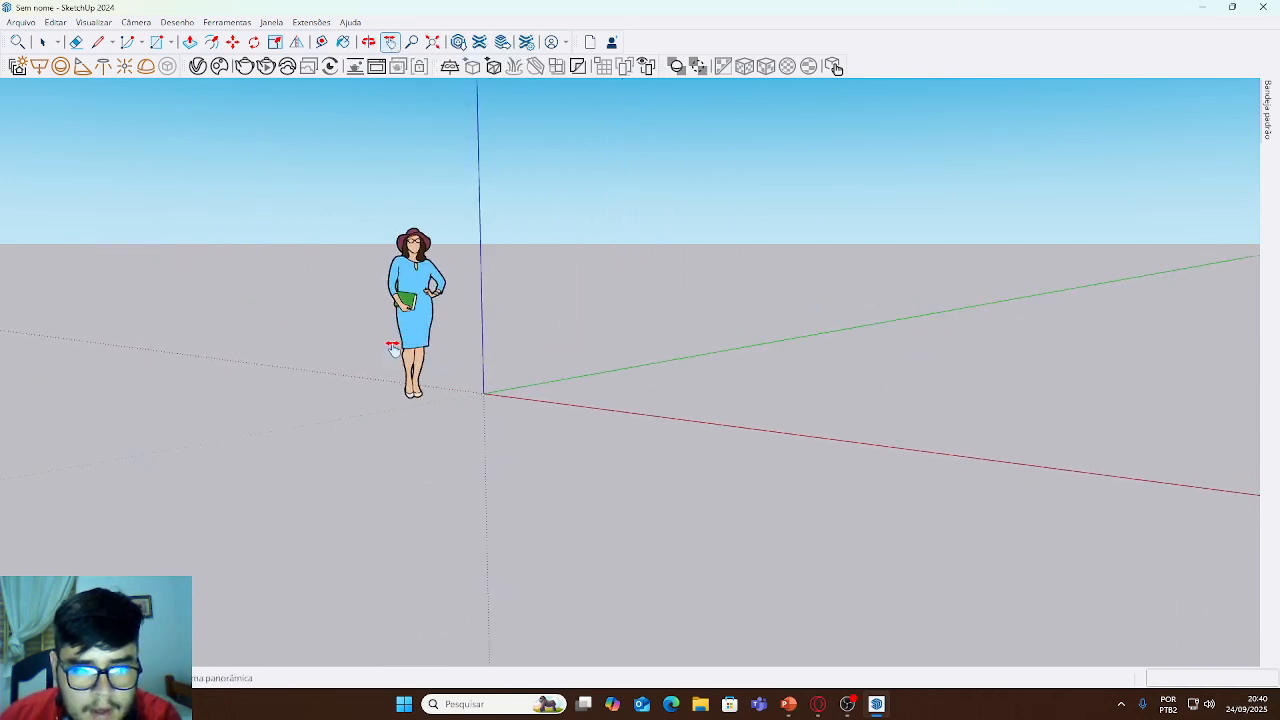
# - Orbit to a slightly higher angle and pan the scale figure back to the middle of the view
pyautogui.moveTo(340, 317); pyautogui.dragTo(612, 443, button='middle')
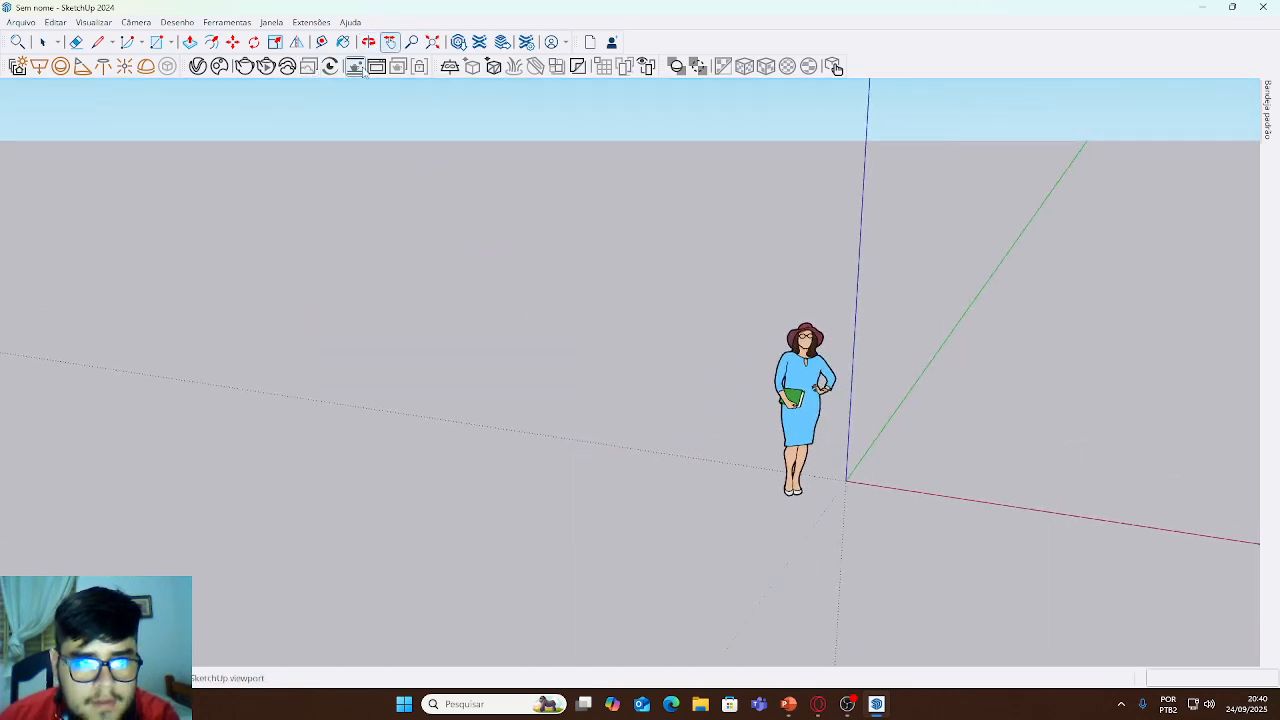
pyautogui.click(389, 41)
pyautogui.moveTo(869, 251); pyautogui.dragTo(666, 163)
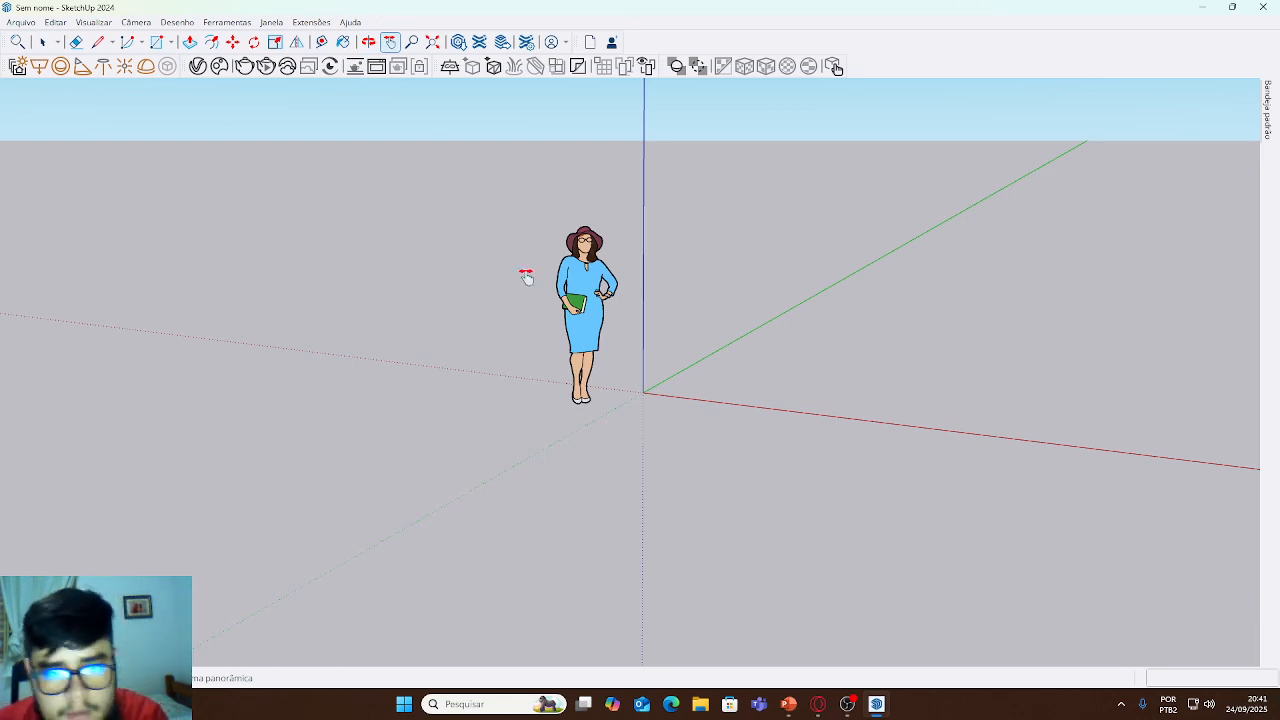
pyautogui.moveTo(491, 297); pyautogui.dragTo(646, 298)
pyautogui.moveTo(748, 269); pyautogui.dragTo(660, 290)
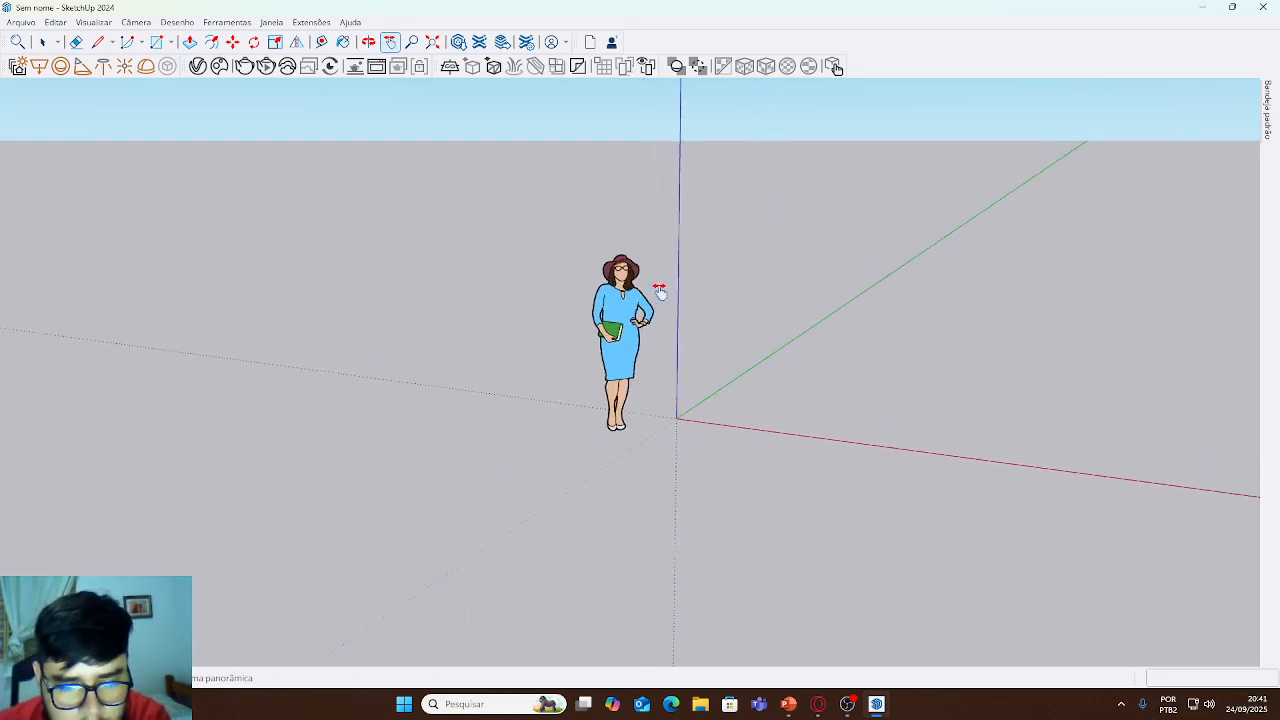
# - Zoom in and out on the scale figure, including with the Zoom tool
pyautogui.scroll(2, 646, 304)
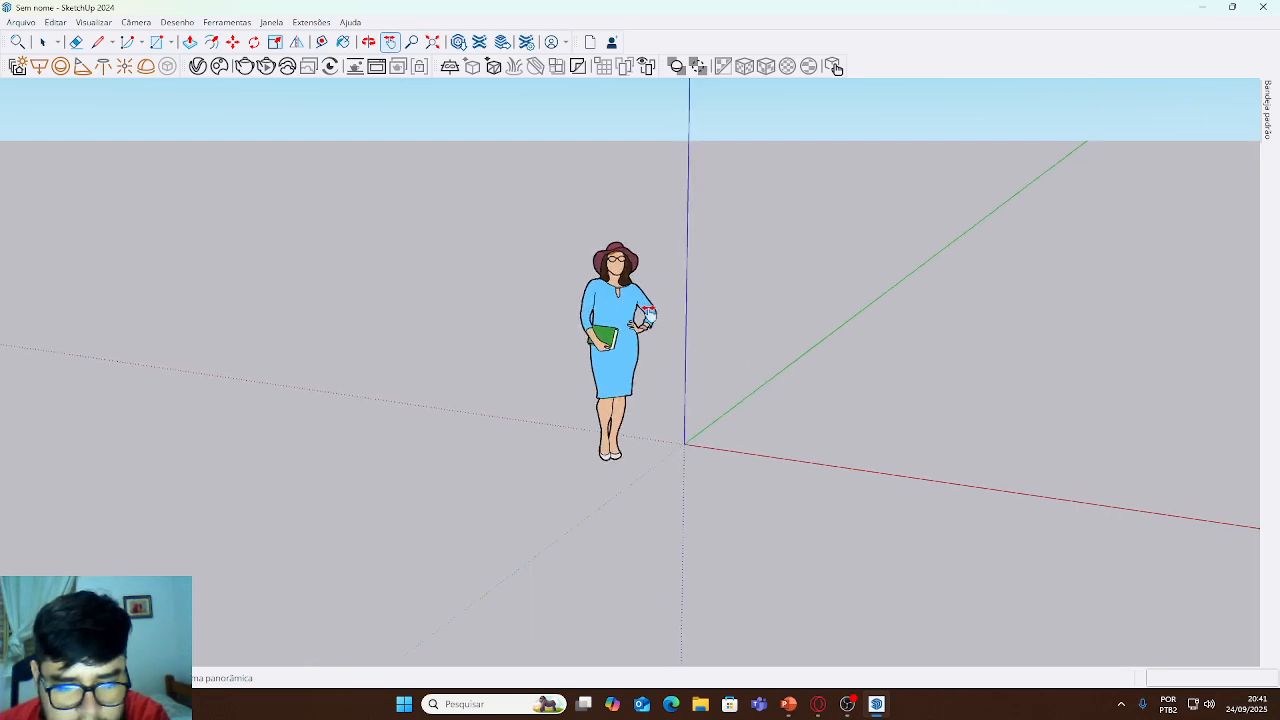
pyautogui.scroll(-2, 657, 316)
pyautogui.scroll(1, 660, 322)
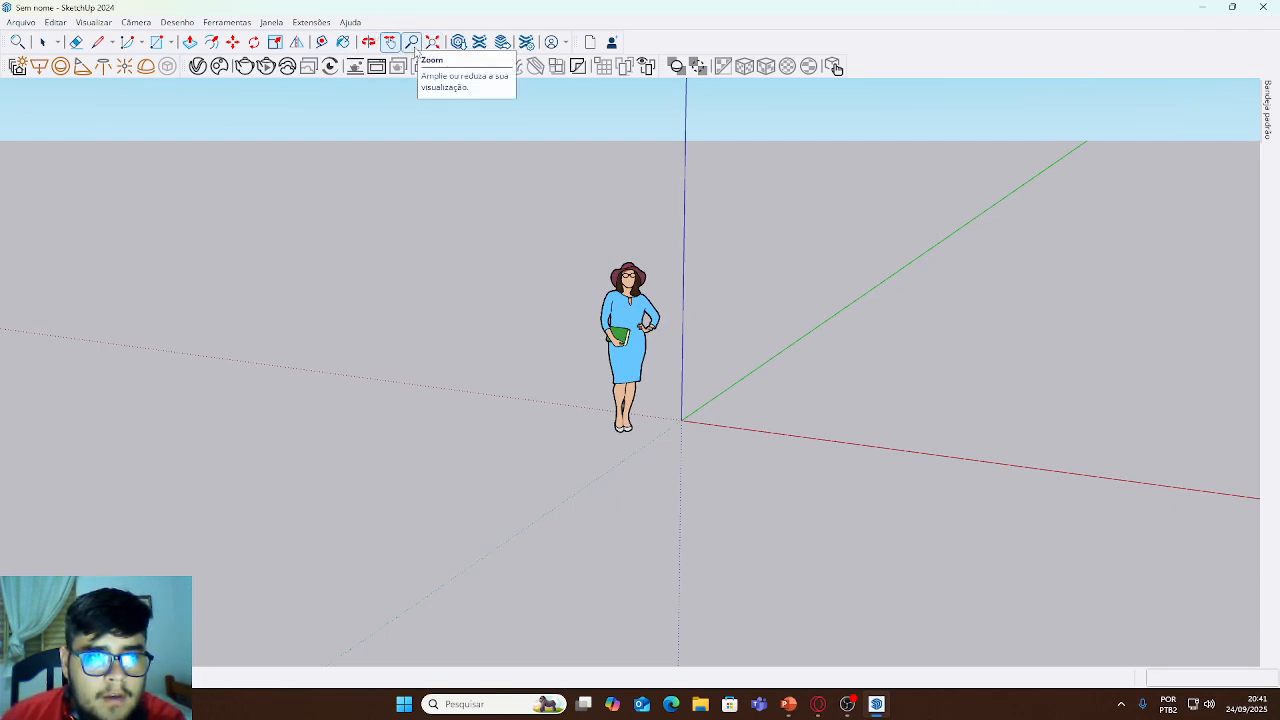
pyautogui.click(411, 42)
pyautogui.moveTo(635, 305); pyautogui.dragTo(638, 290)
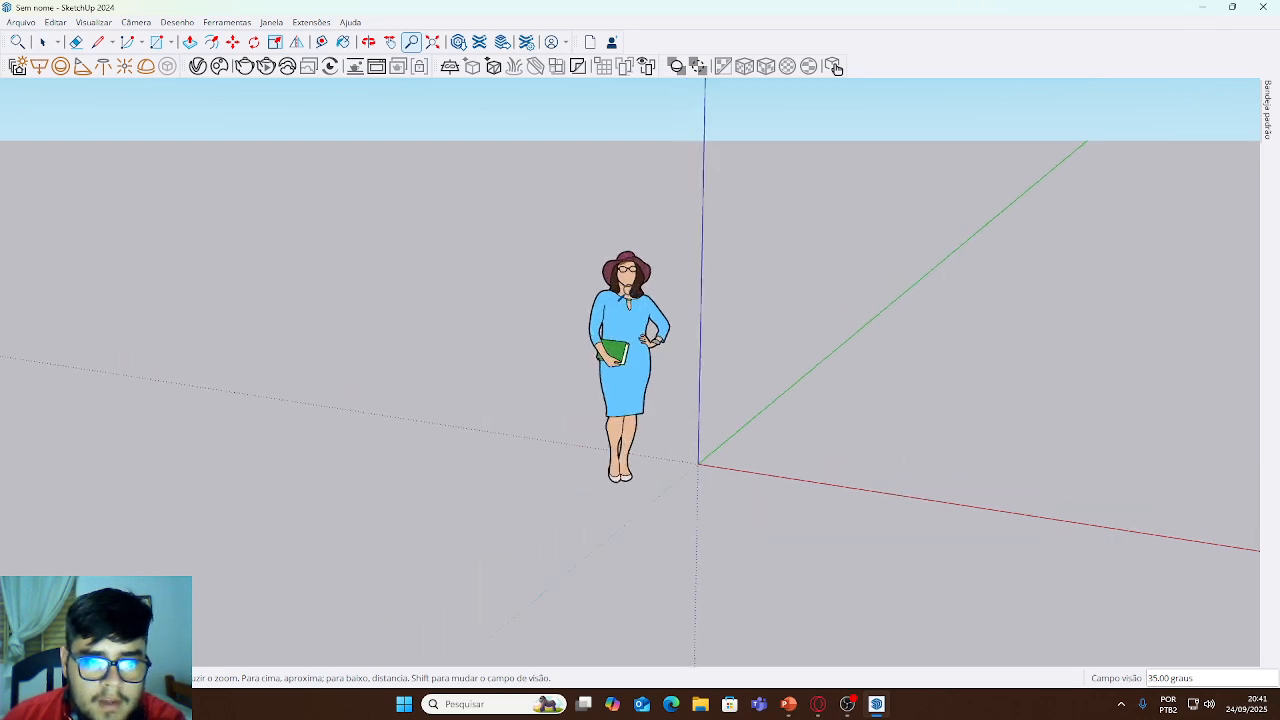
pyautogui.scroll(-2, 611, 306)
pyautogui.scroll(1, 611, 306)
pyautogui.scroll(1, 598, 332)
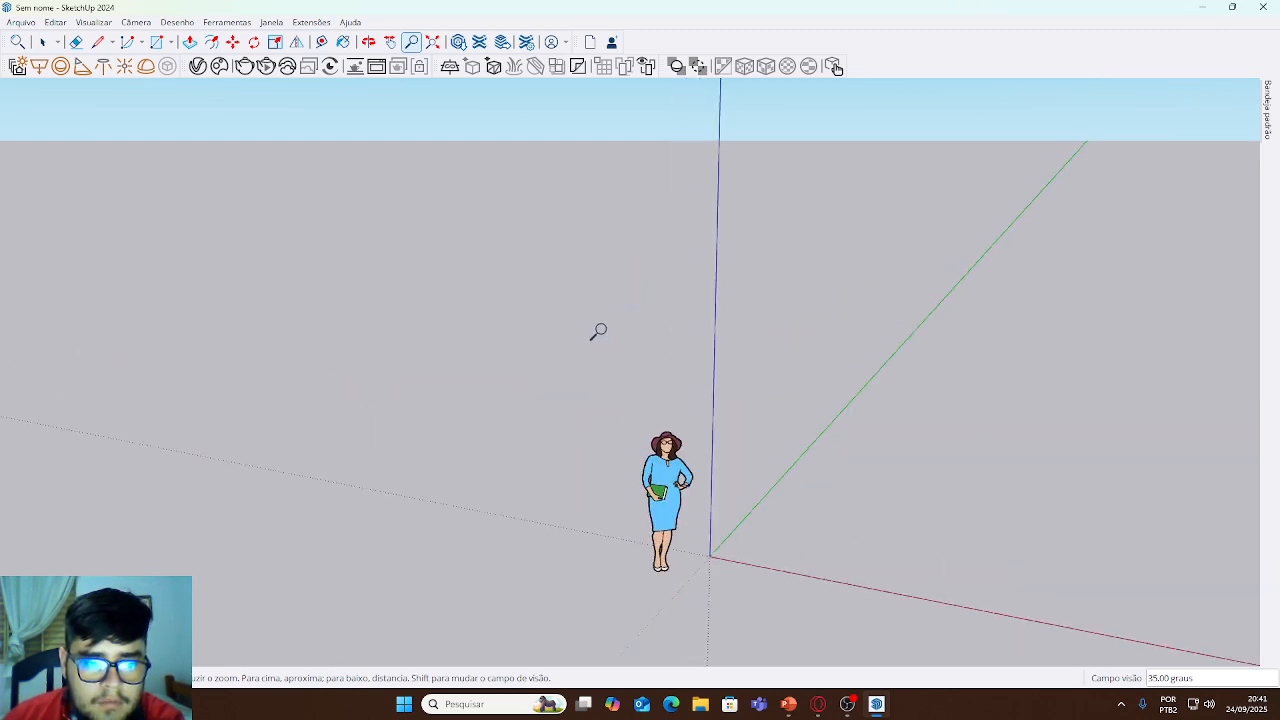
pyautogui.doubleClick(495, 314)
pyautogui.doubleClick(822, 589)
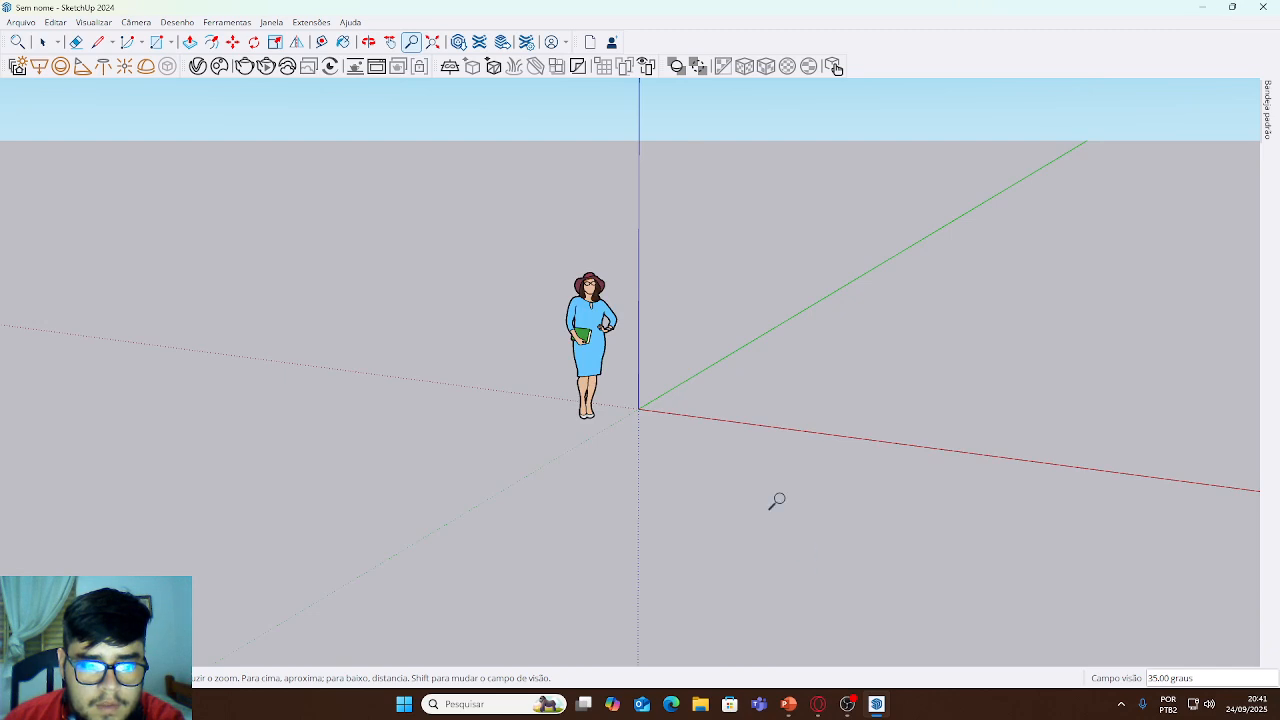
# - Fit the whole model in the view with Zoom Extents, and zoom in until the figure's blue dress fills the view
pyautogui.click(432, 42)
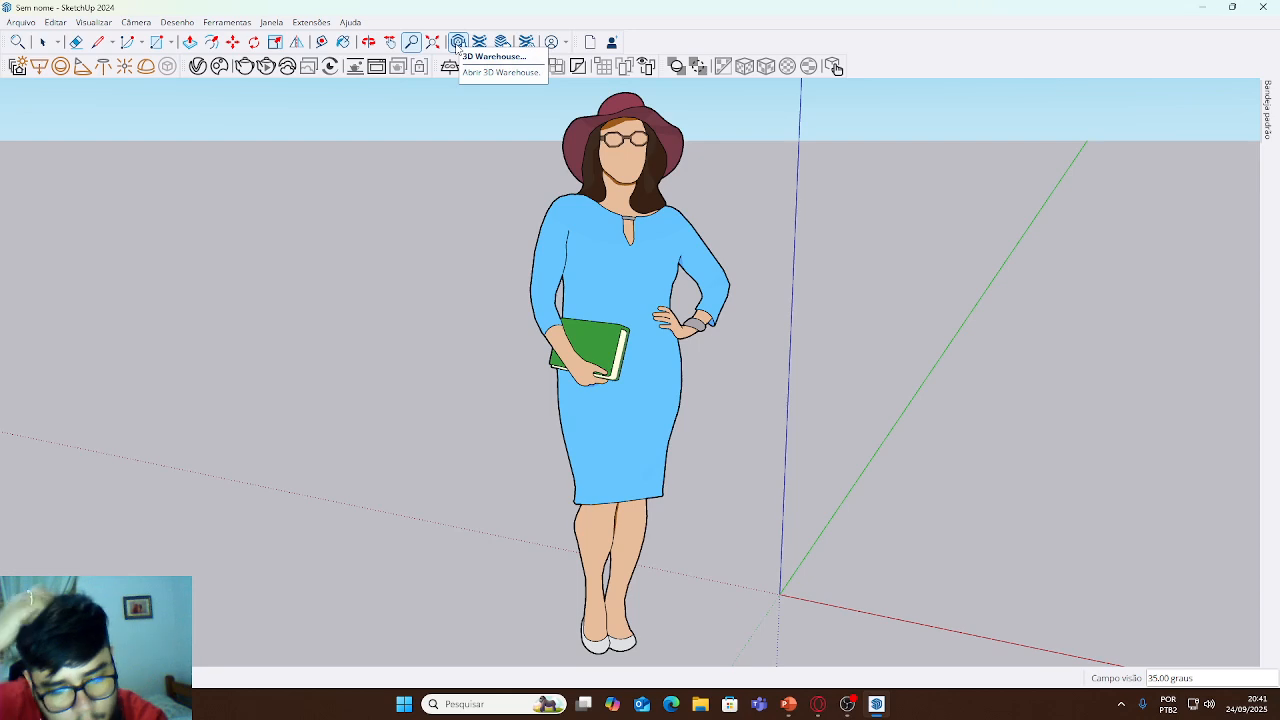
pyautogui.scroll(10, 700, 200)
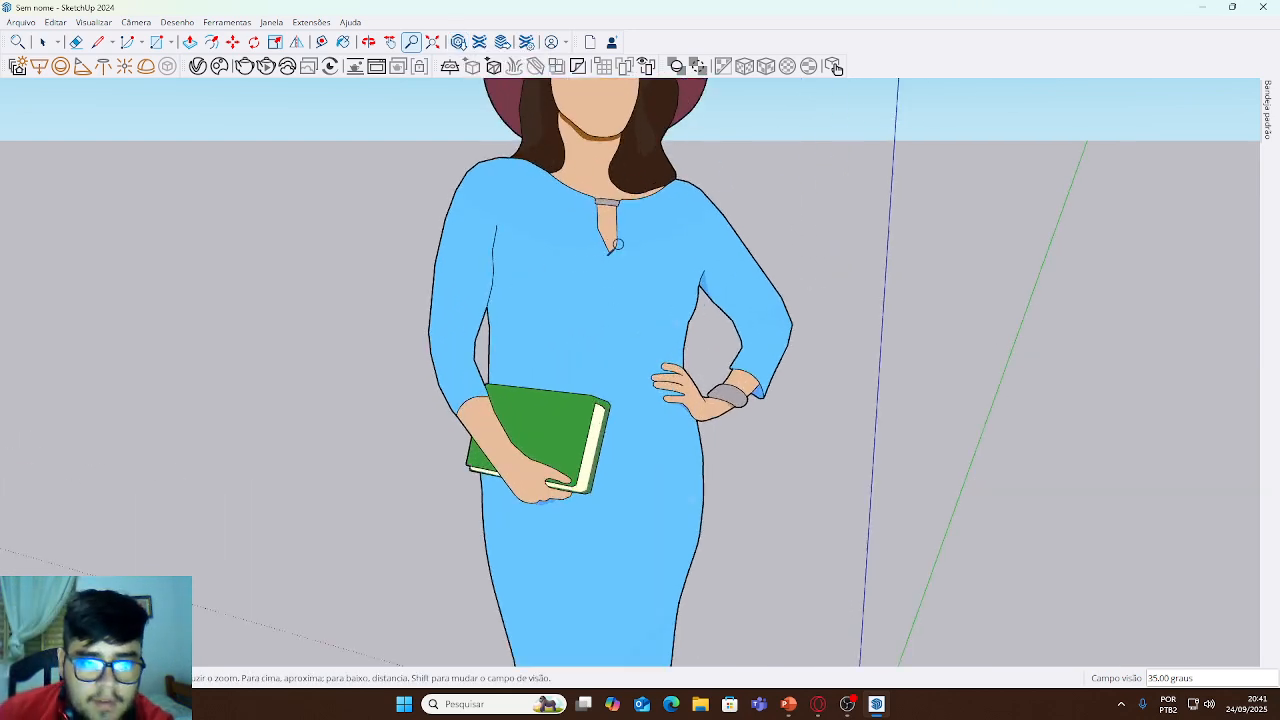
pyautogui.scroll(10, 610, 190)
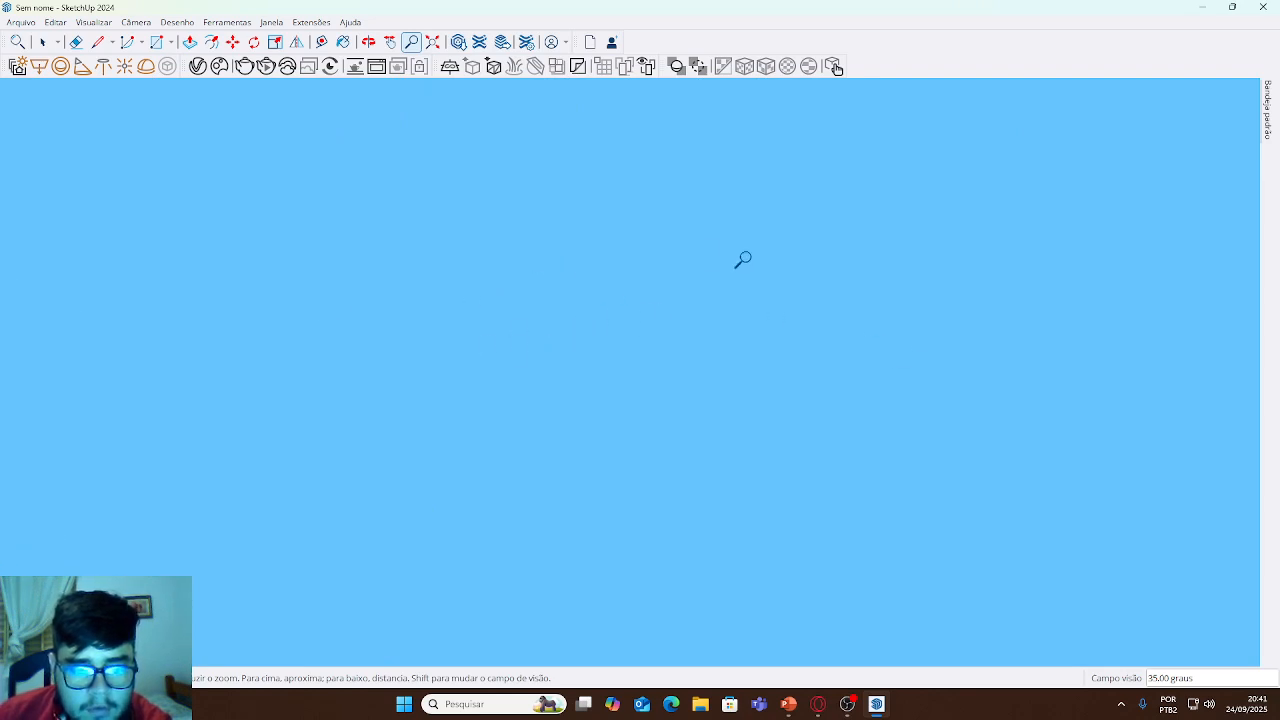
# - Fit the whole scale figure back in the view with Zoom Extents
pyautogui.scroll(-1, 558, 295)
pyautogui.scroll(2, 594, 285)
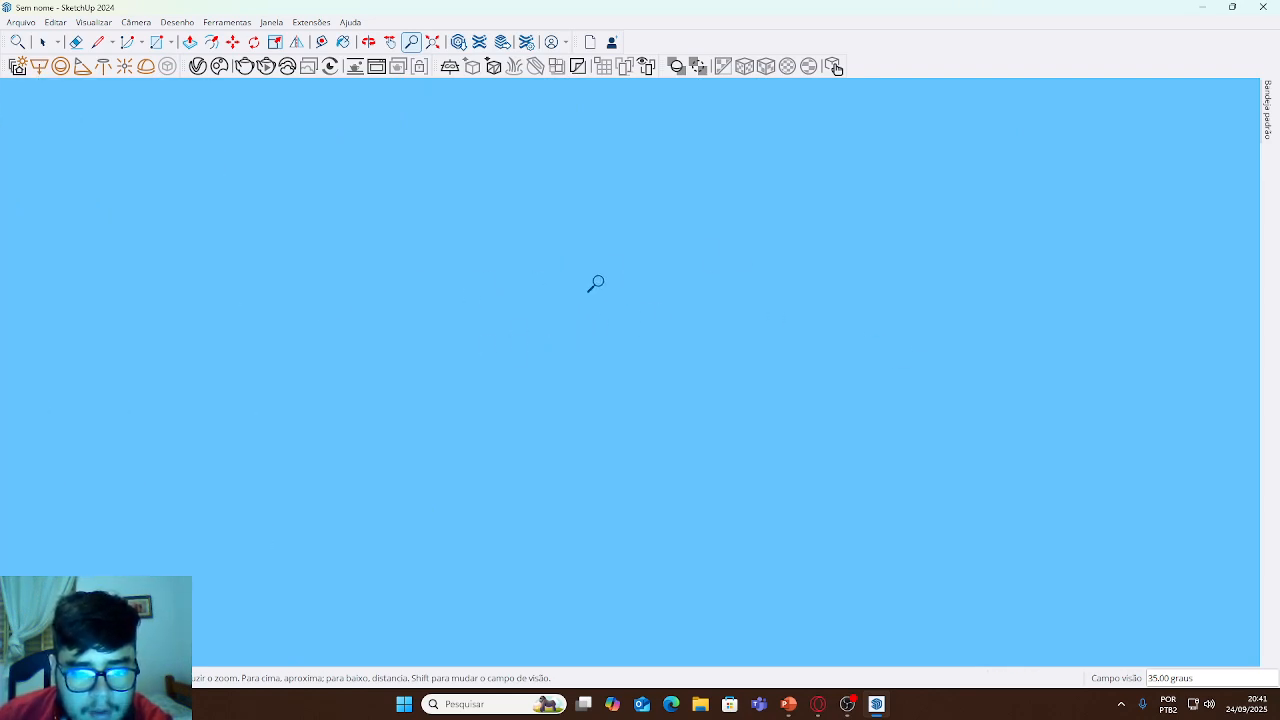
pyautogui.click(432, 41)
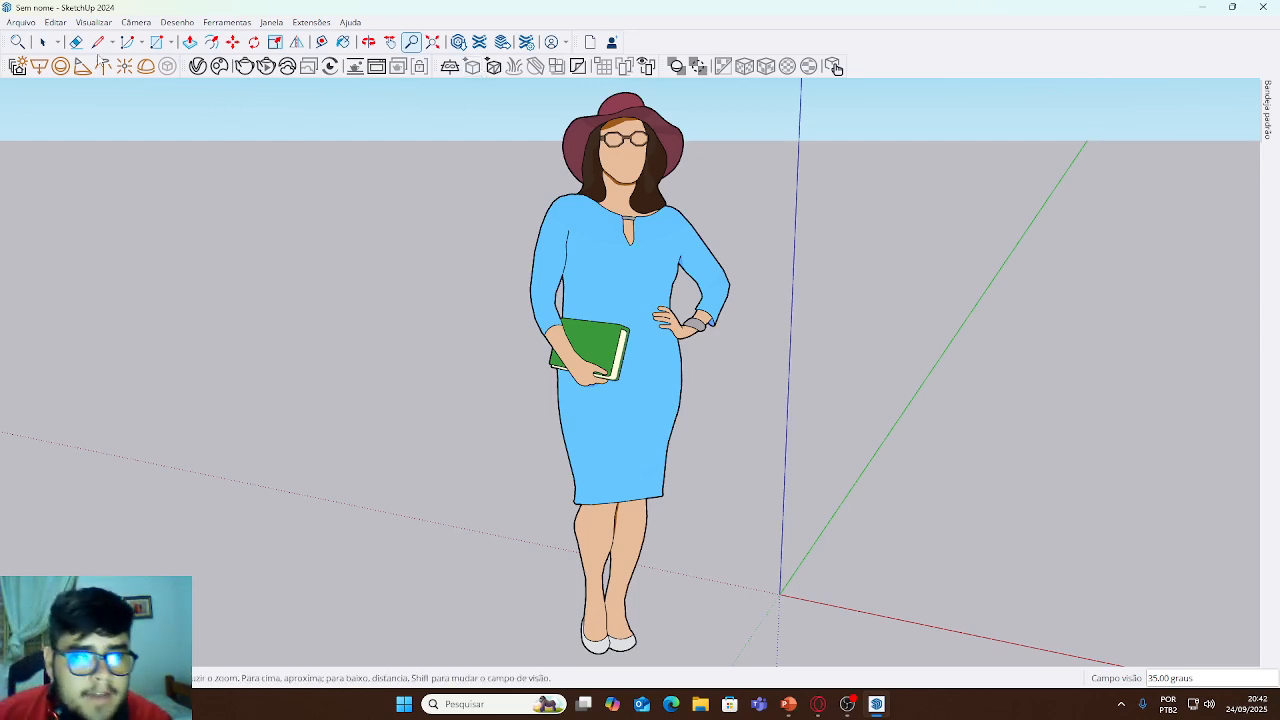
# - Select the scale figure with the Select tool, open it for editing and select the shoulder face of the dress
pyautogui.click(43, 44)
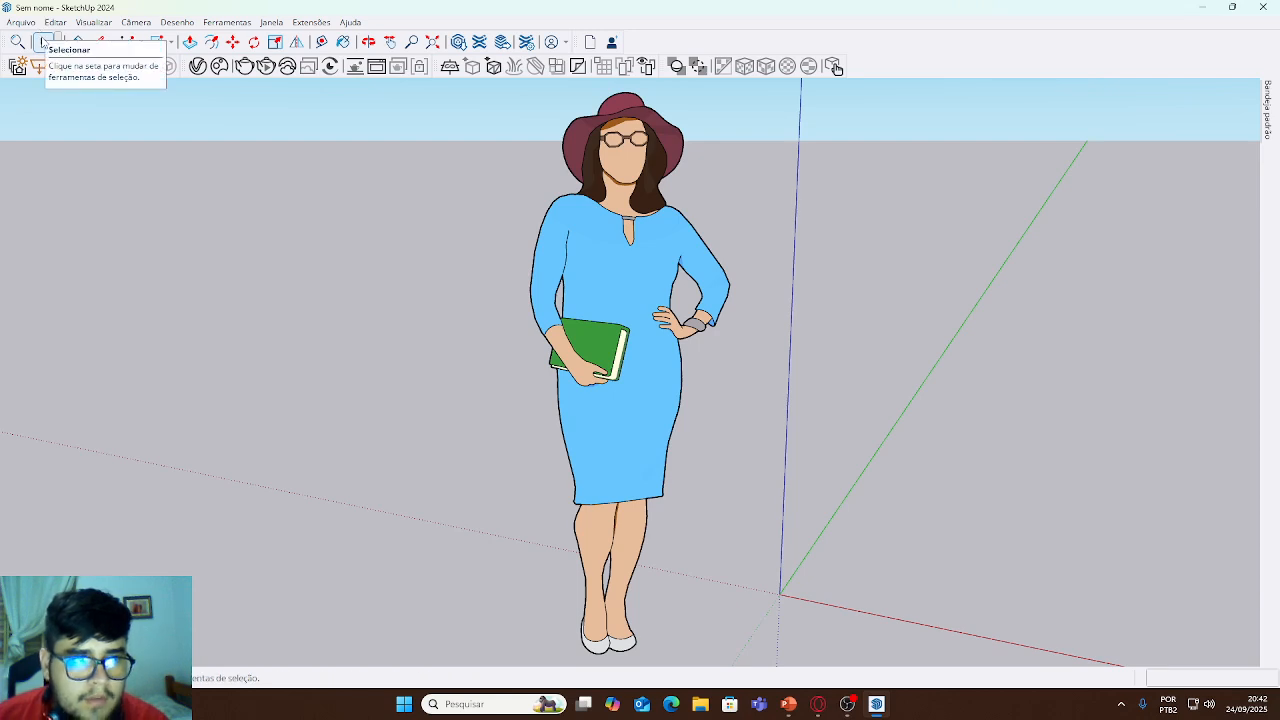
pyautogui.click(43, 41)
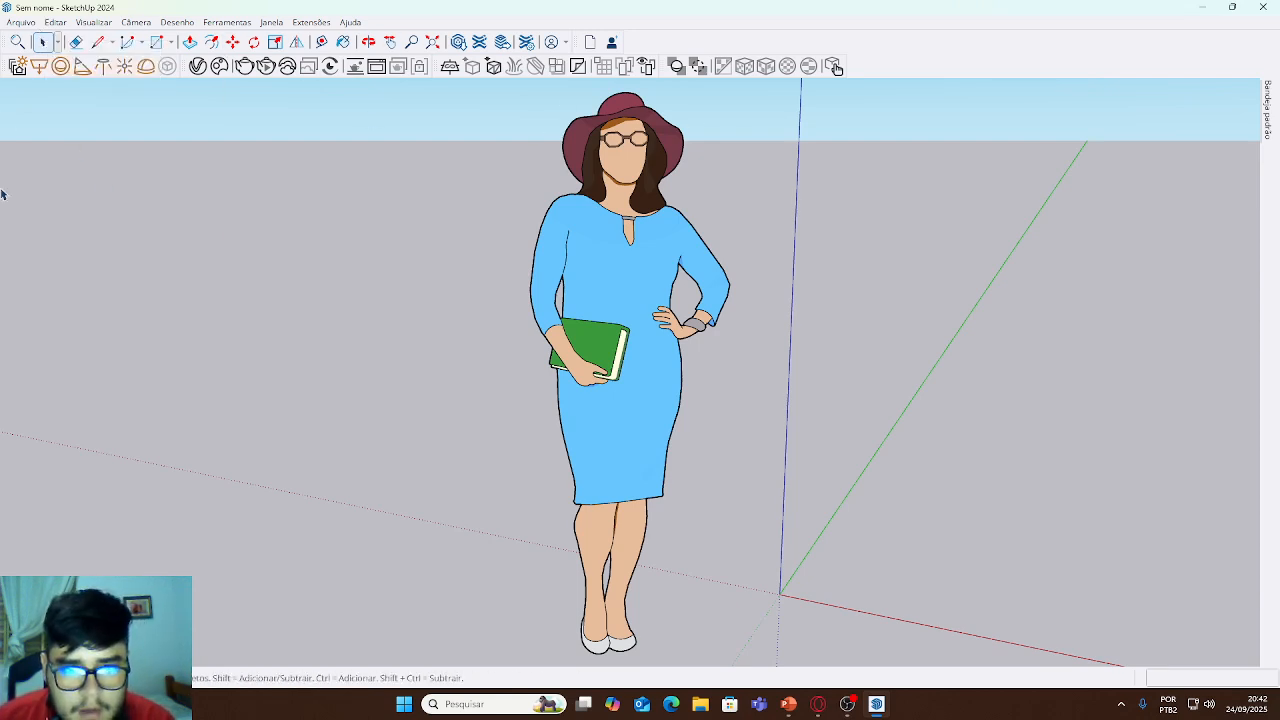
pyautogui.scroll(-3, 670, 300)
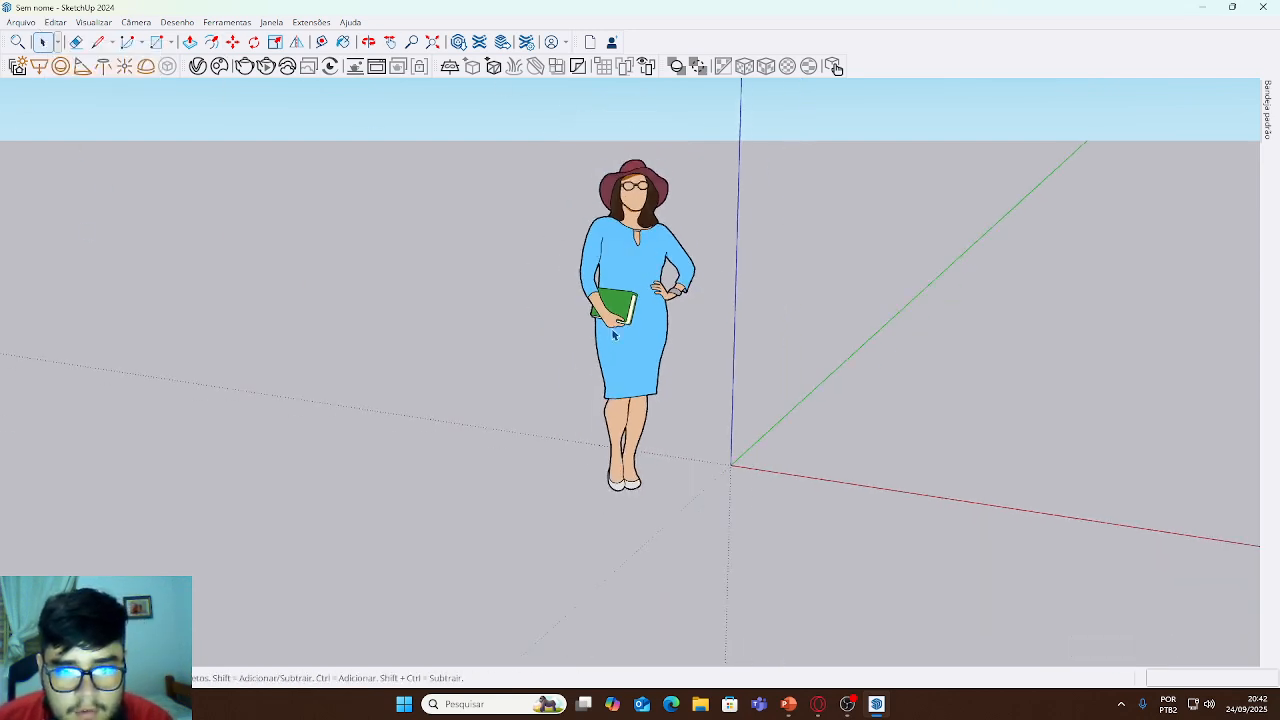
pyautogui.click(631, 255)
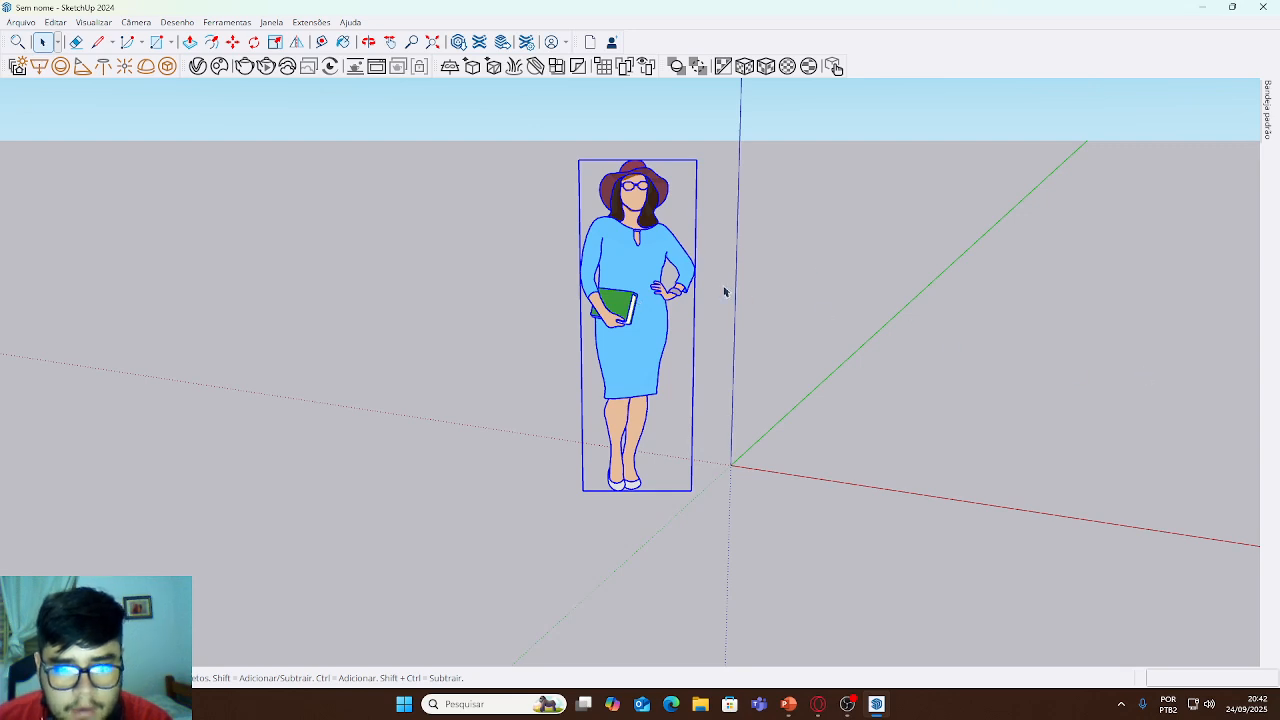
pyautogui.doubleClick(621, 256)
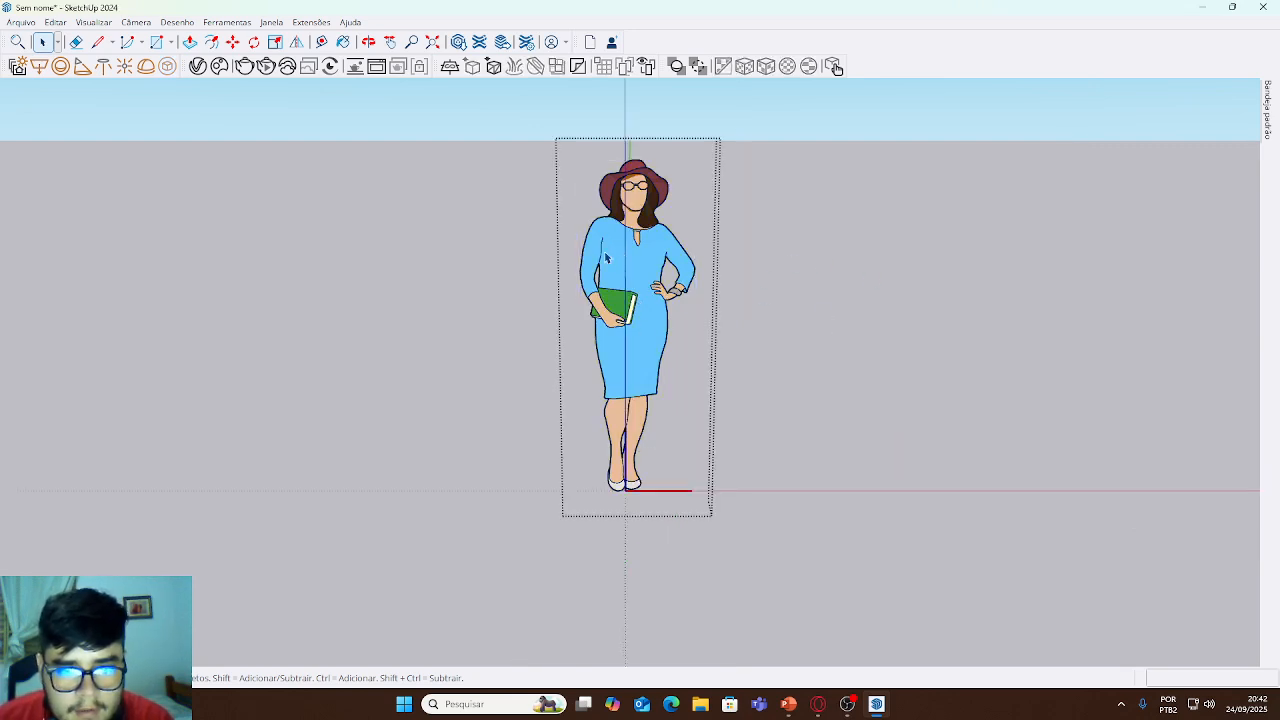
pyautogui.click(614, 249)
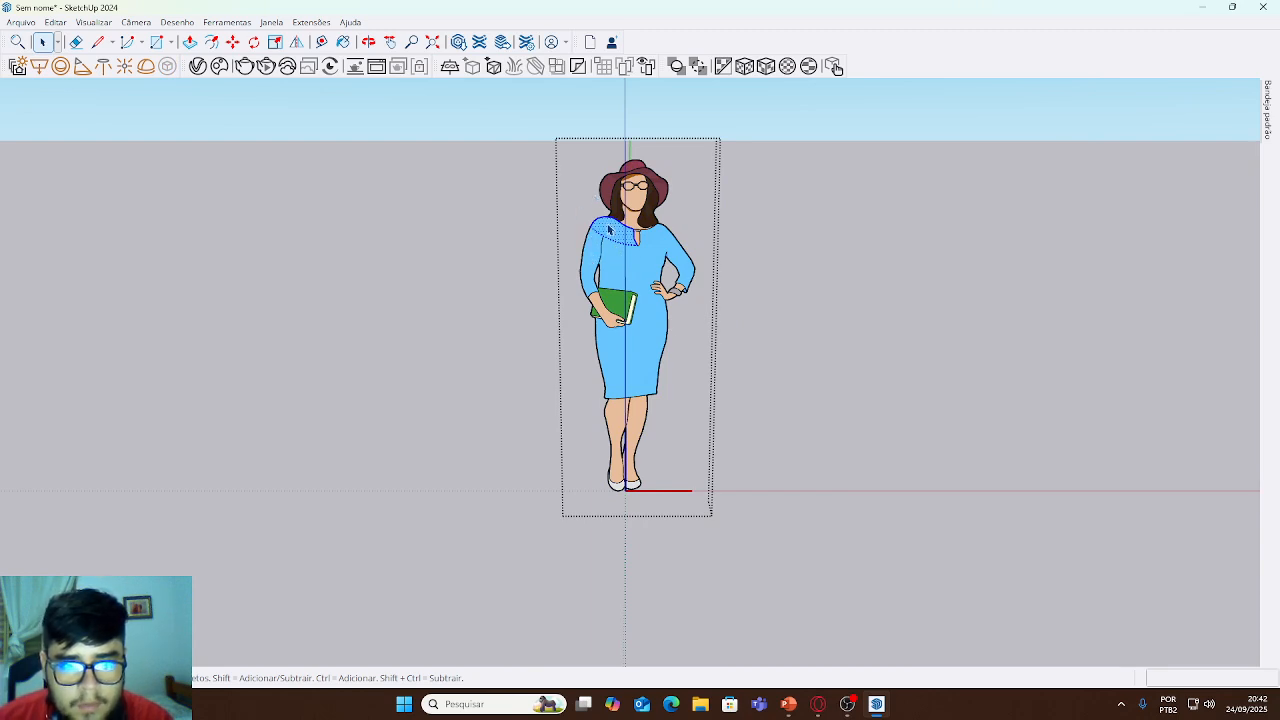
# - Select the figure's hat crown, hair and dress sleeve one at a time inside the open component
pyautogui.scroll(5, 608, 230)
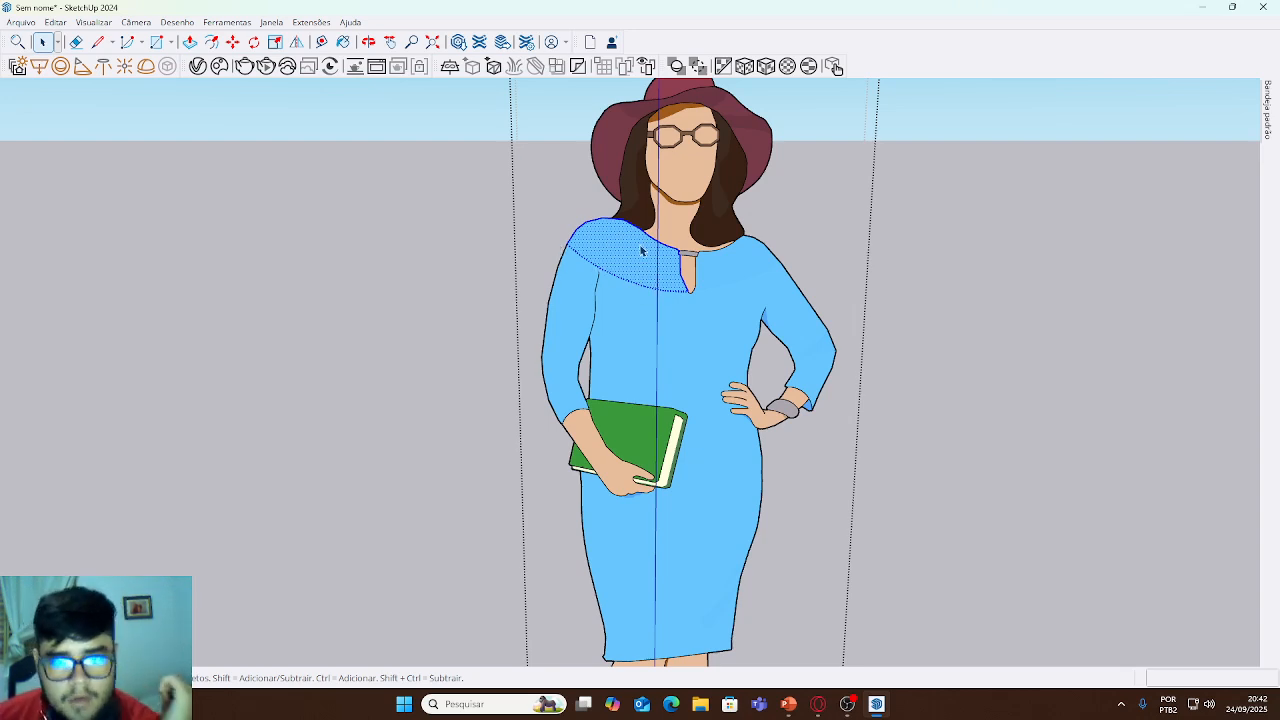
pyautogui.scroll(-3, 683, 200)
pyautogui.scroll(3, 683, 160)
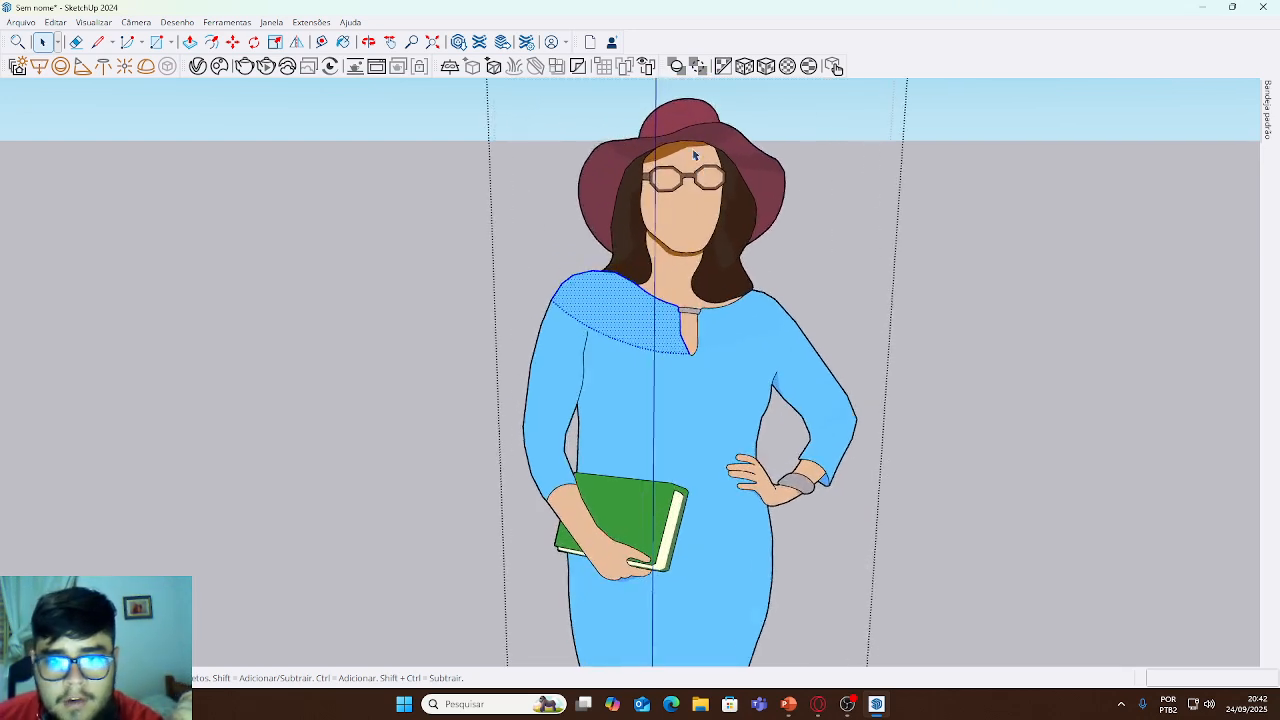
pyautogui.click(687, 116)
pyautogui.scroll(-1, 737, 246)
pyautogui.click(741, 171)
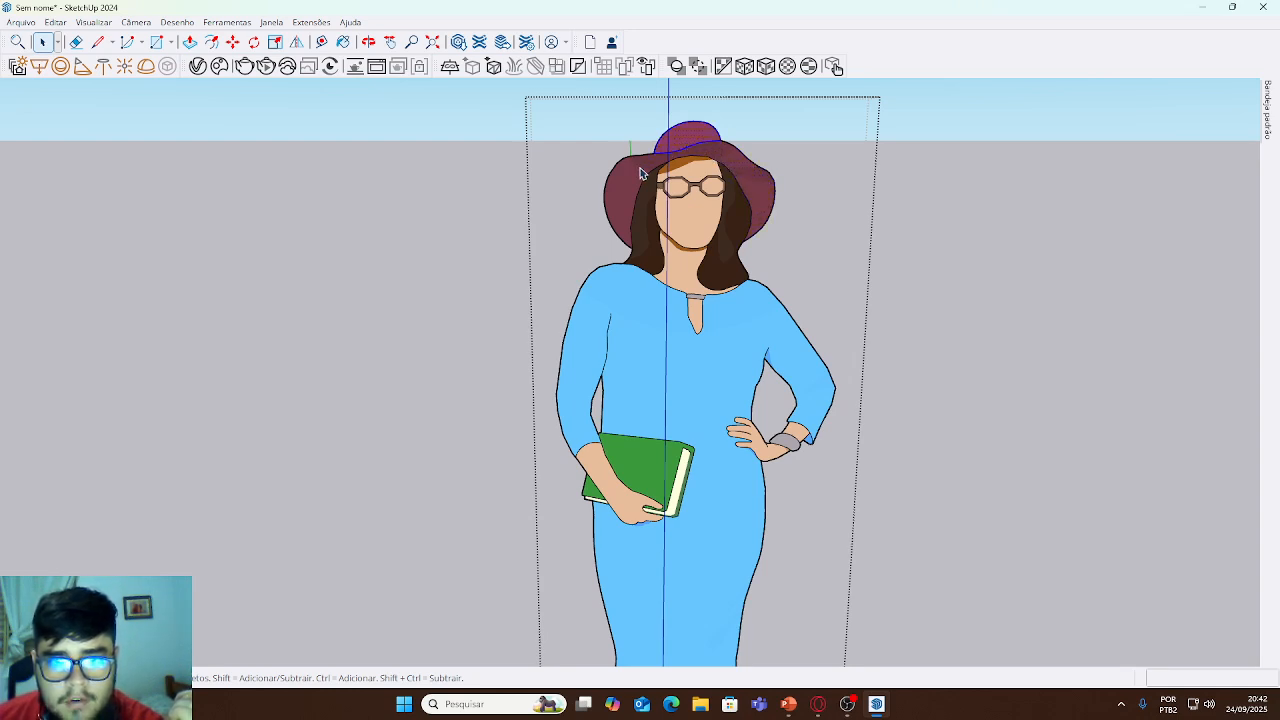
pyautogui.click(618, 228)
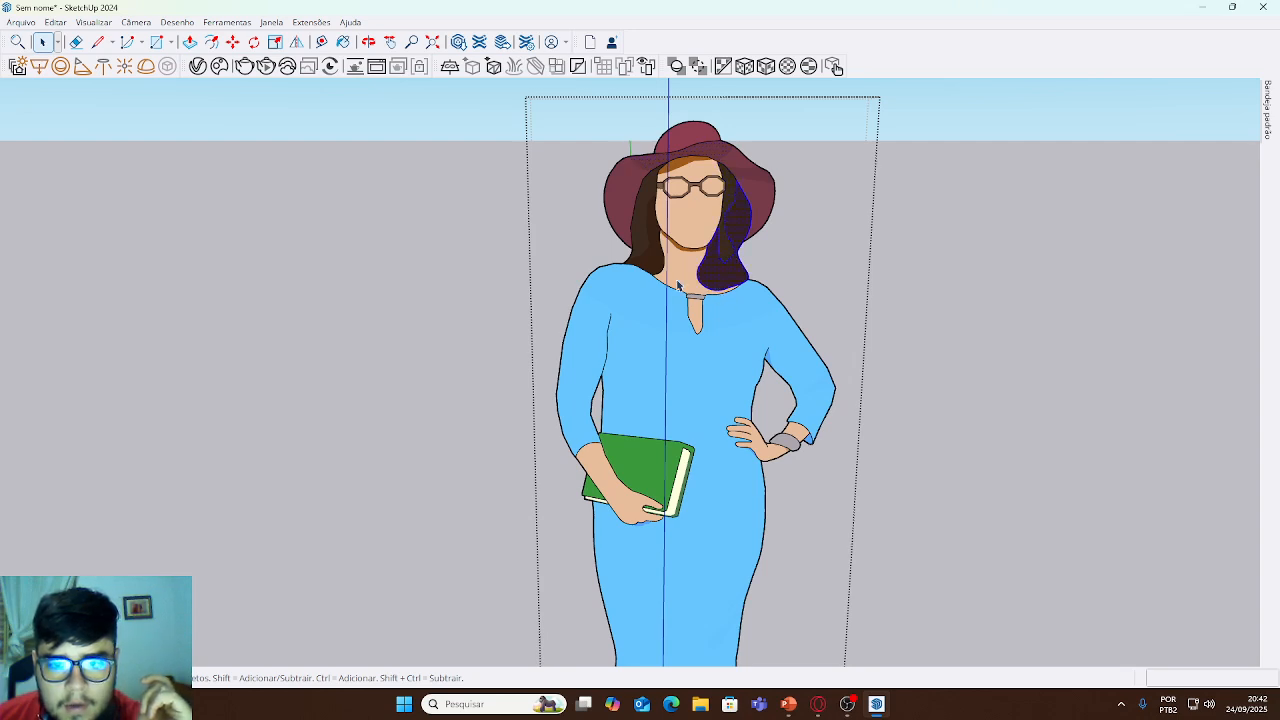
pyautogui.click(722, 345)
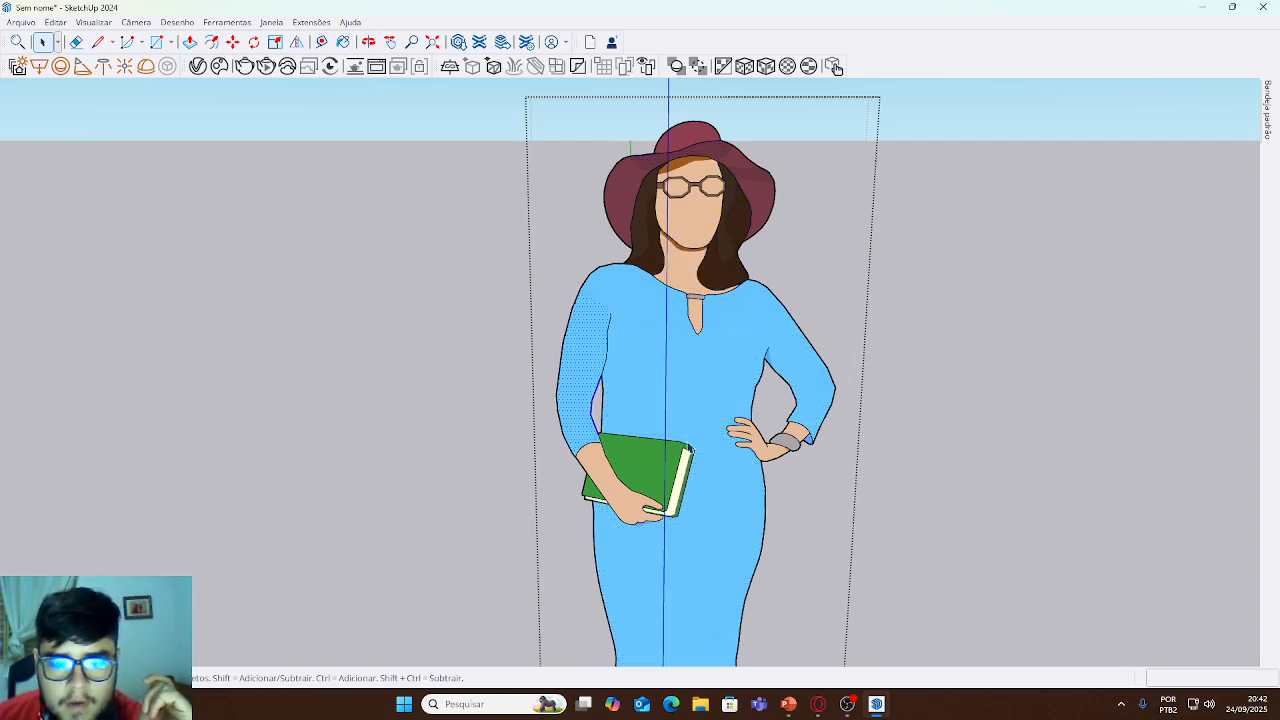
# - Select the green book and the glasses one at a time, and close the figure's component
pyautogui.click(643, 481)
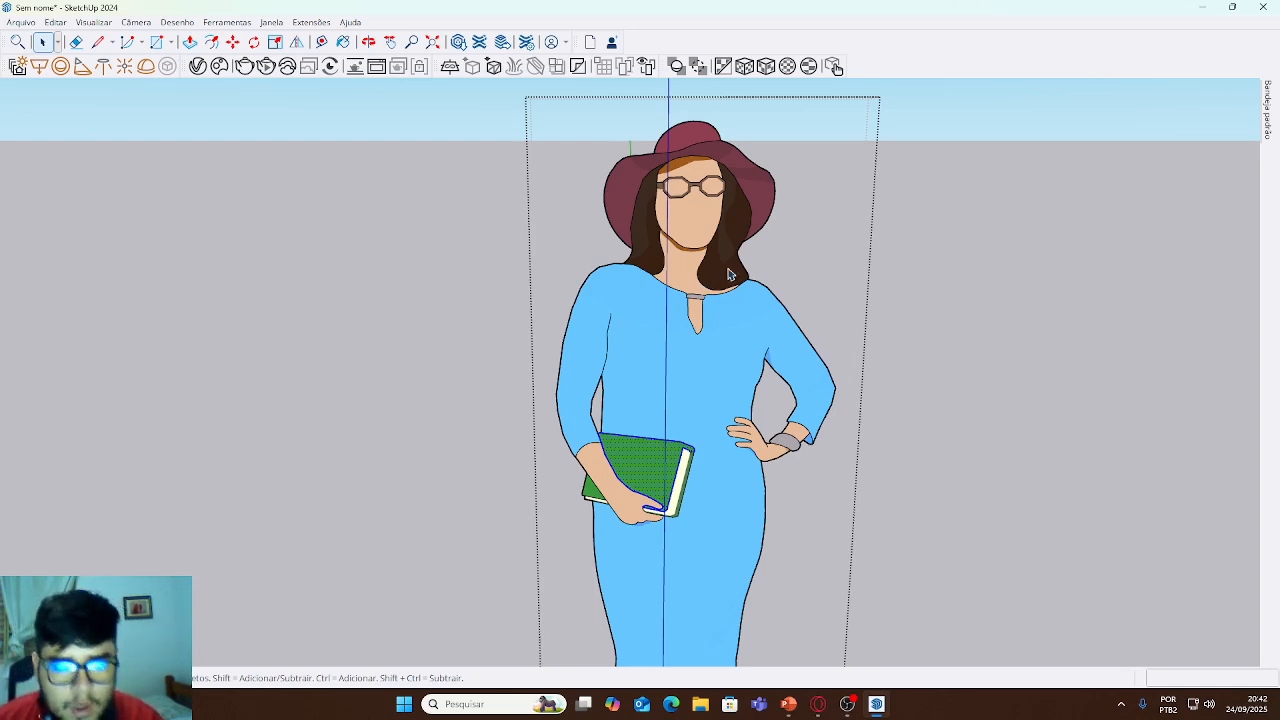
pyautogui.click(703, 233)
pyautogui.click(704, 188)
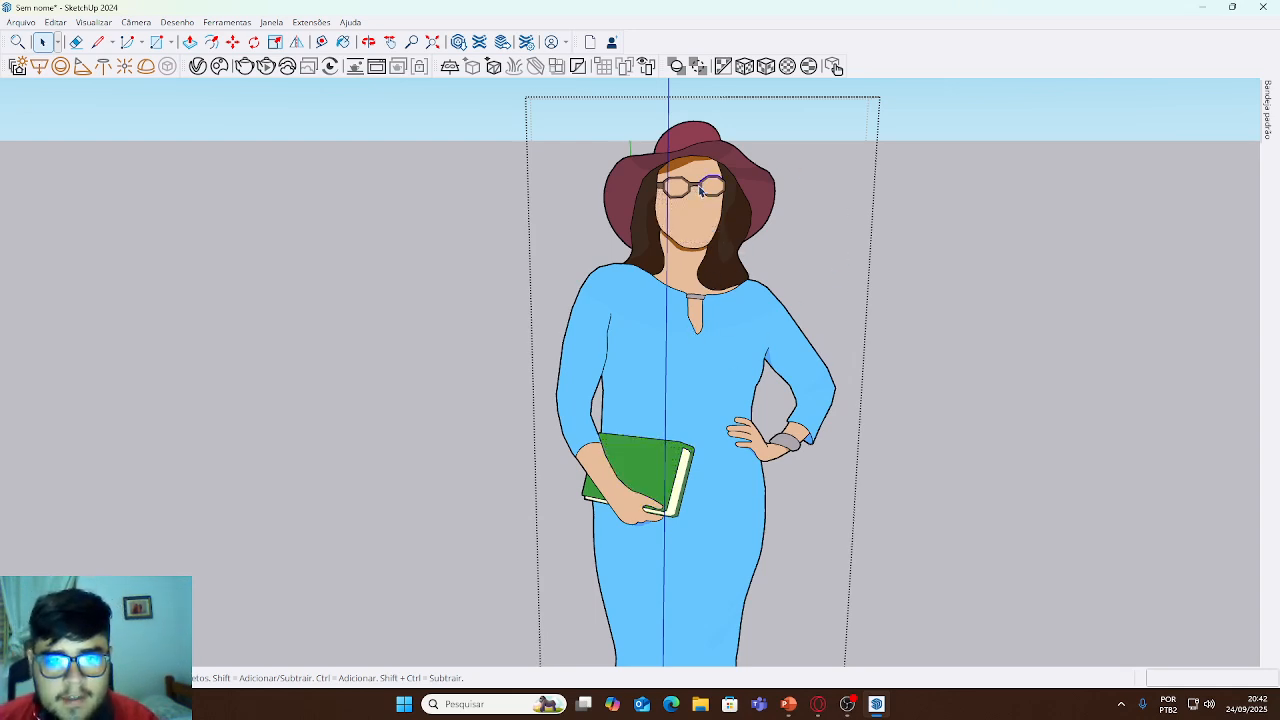
pyautogui.click(693, 188)
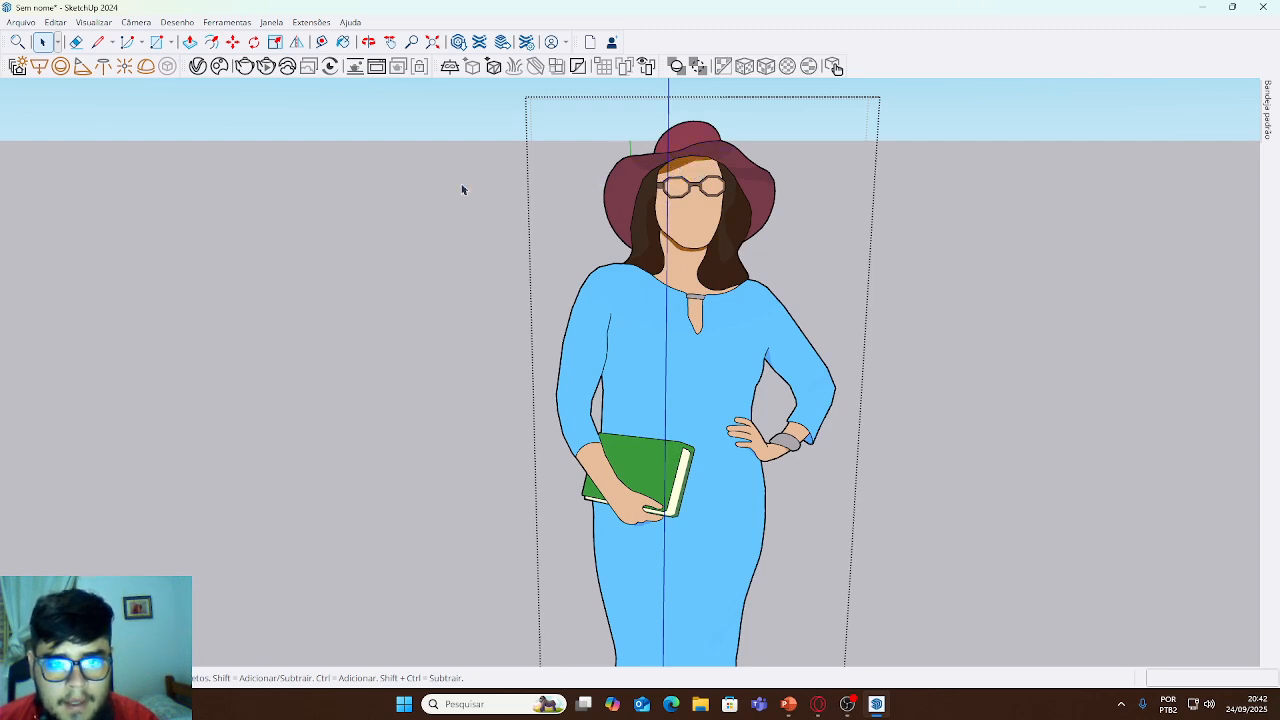
pyautogui.click(445, 150)
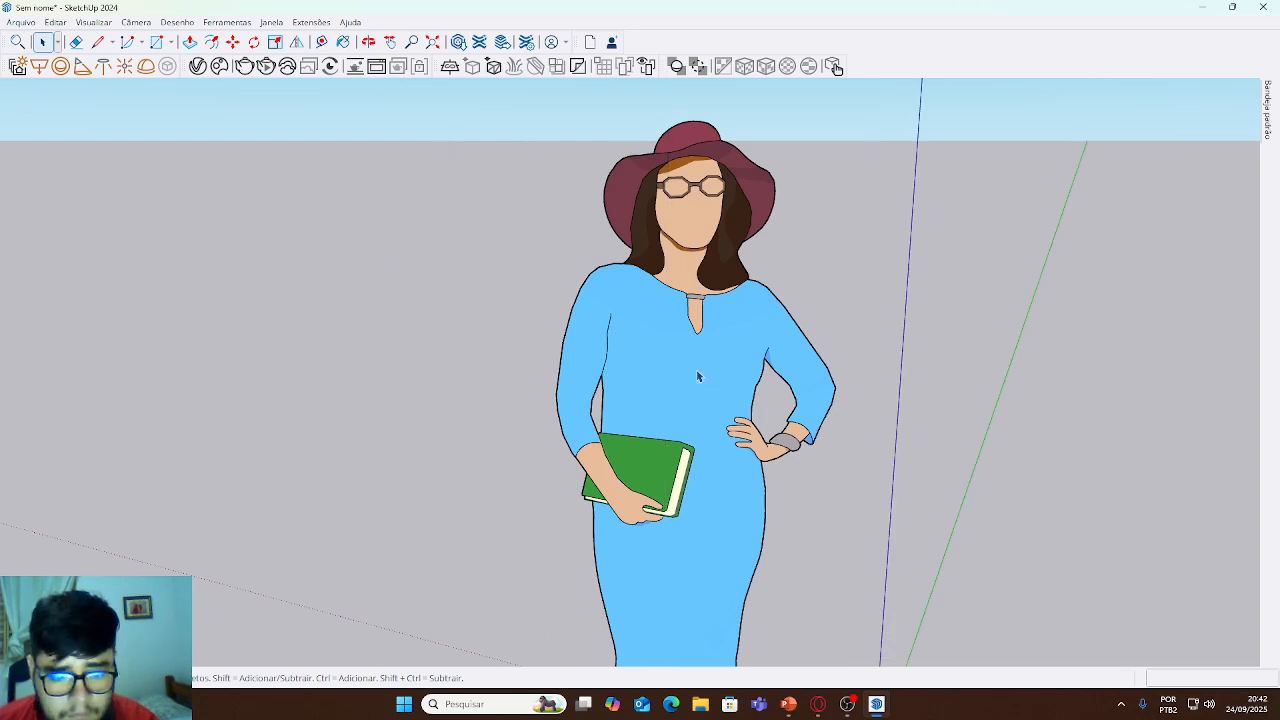
# - Slide the scale figure around the view with the Pan tool until all of it shows near the middle
pyautogui.scroll(-3, 671, 390)
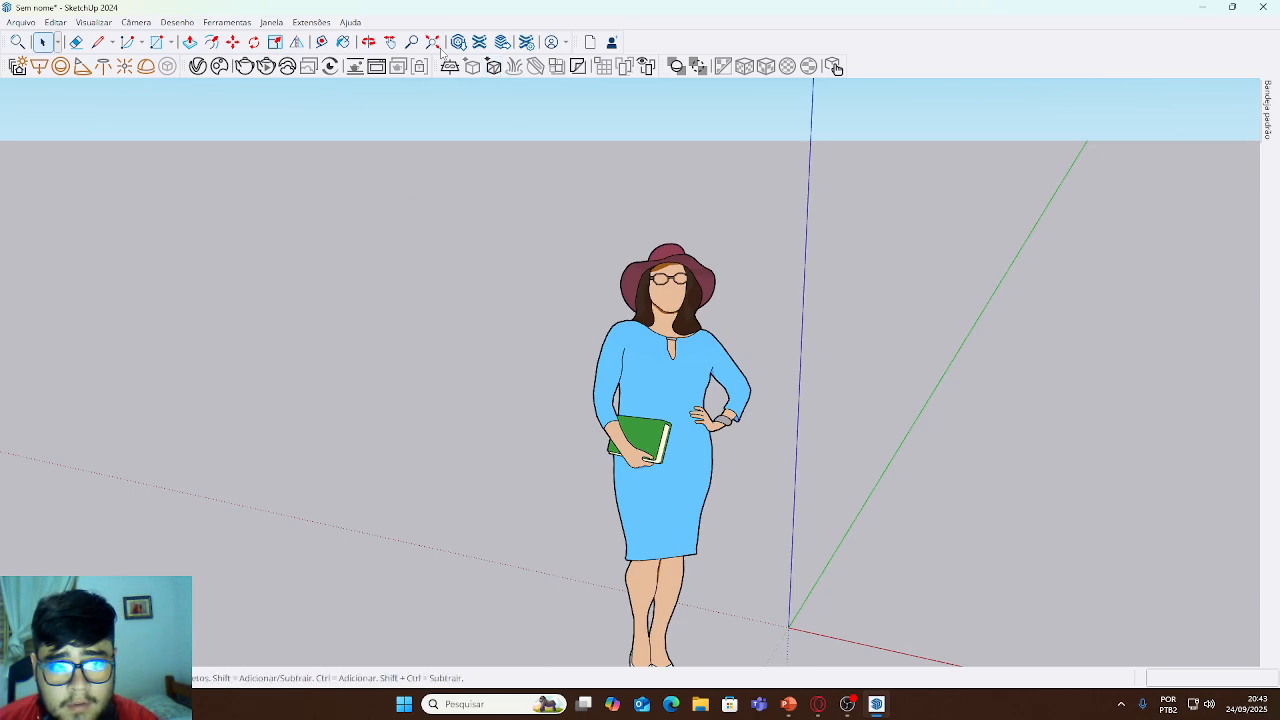
pyautogui.click(390, 41)
pyautogui.moveTo(846, 303); pyautogui.dragTo(512, 373)
pyautogui.moveTo(576, 455); pyautogui.dragTo(701, 400)
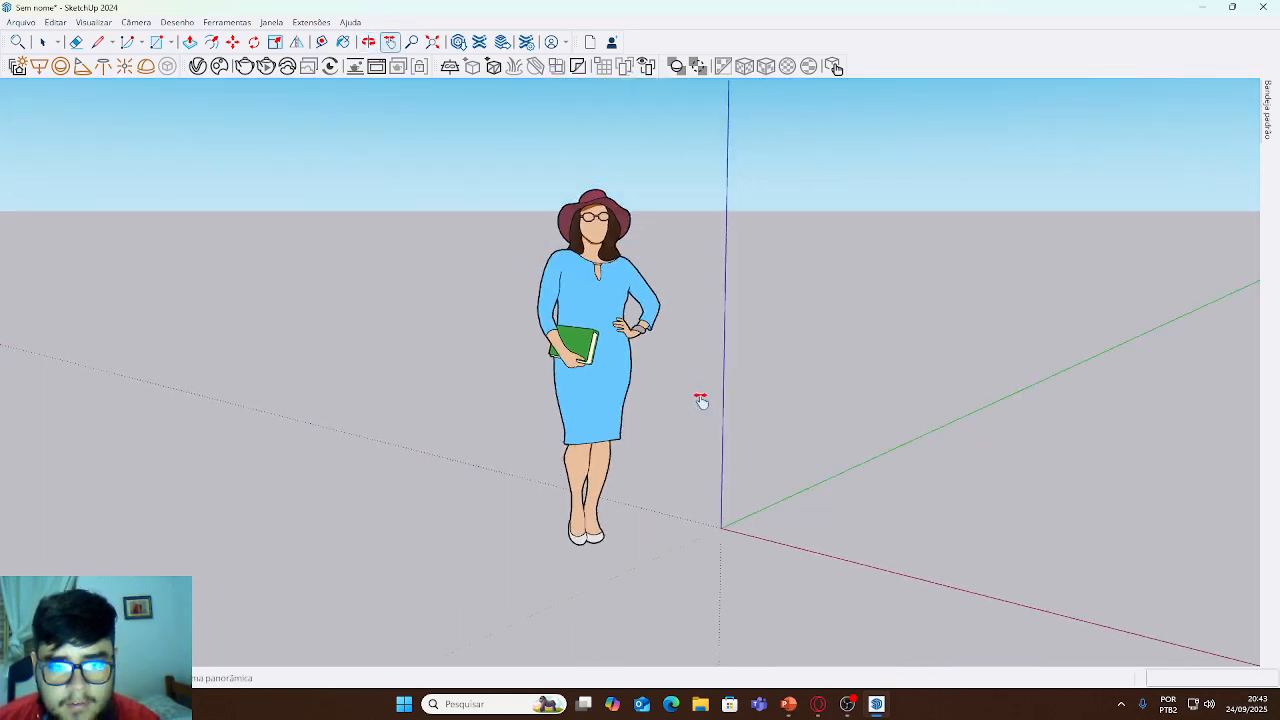
pyautogui.moveTo(598, 283); pyautogui.dragTo(637, 375)
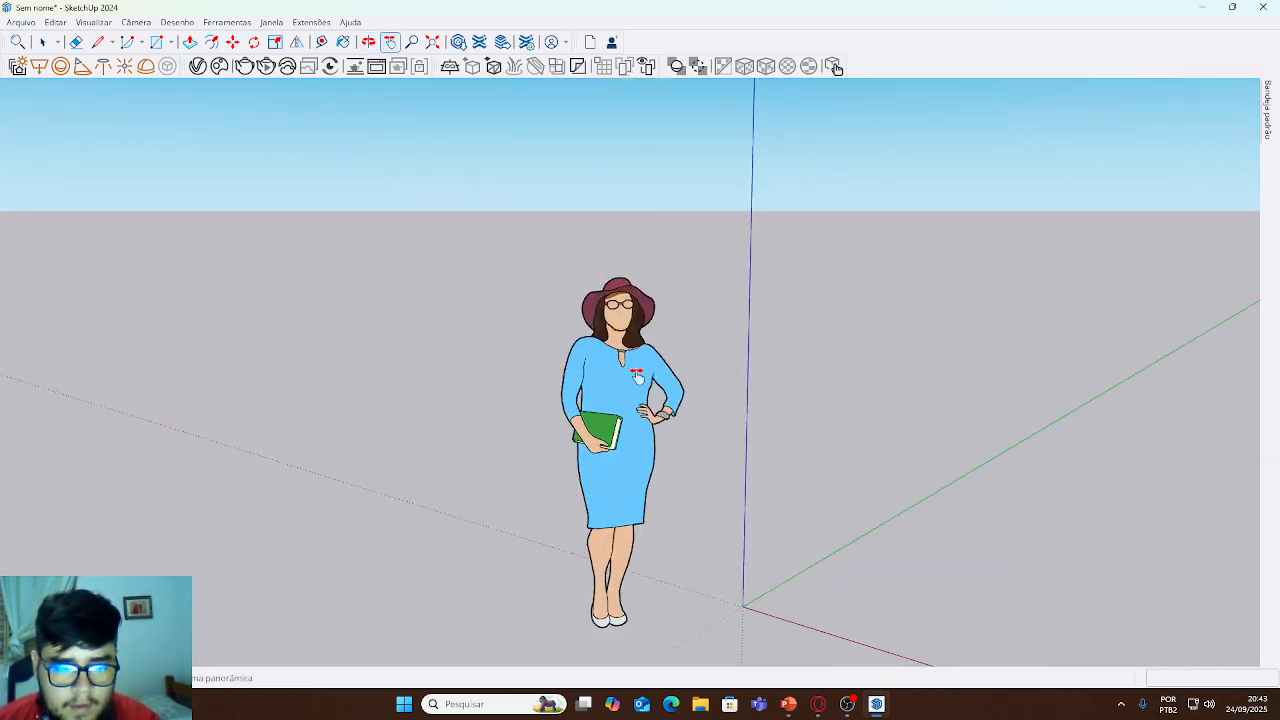
pyautogui.moveTo(638, 518); pyautogui.dragTo(635, 515)
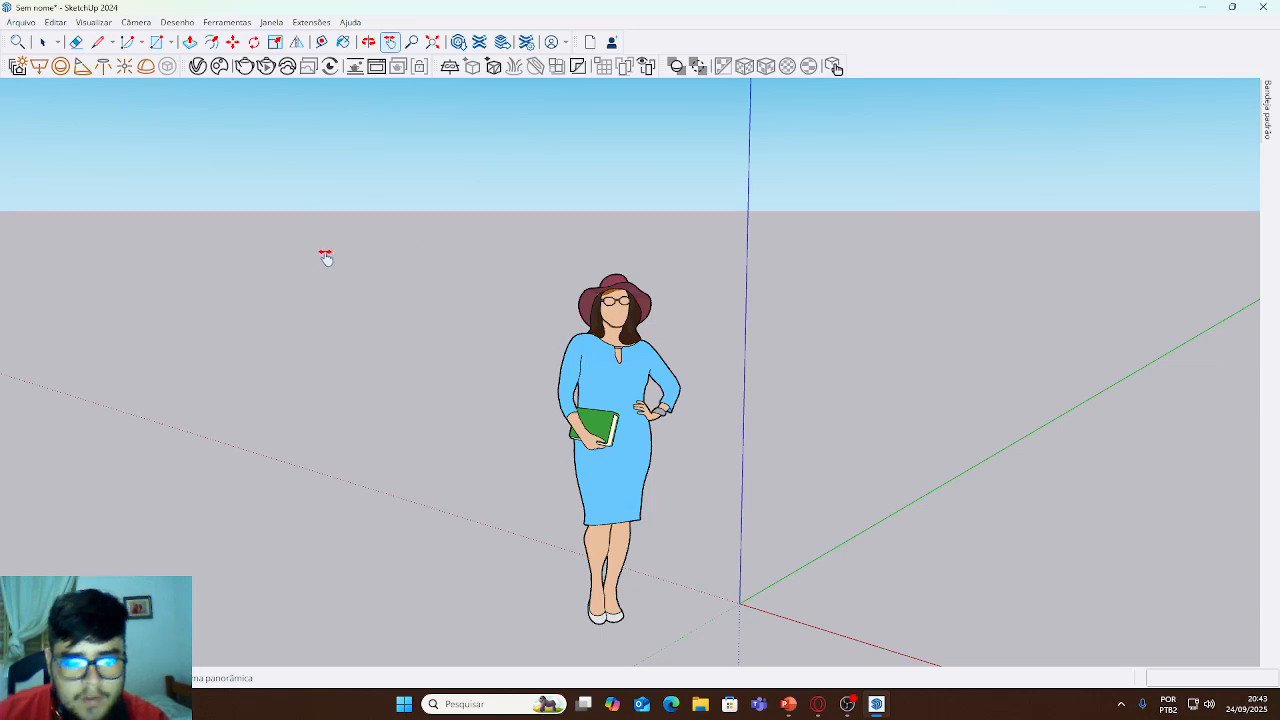
# - Select the whole scale figure with the Select tool and clear the selection
pyautogui.click(43, 44)
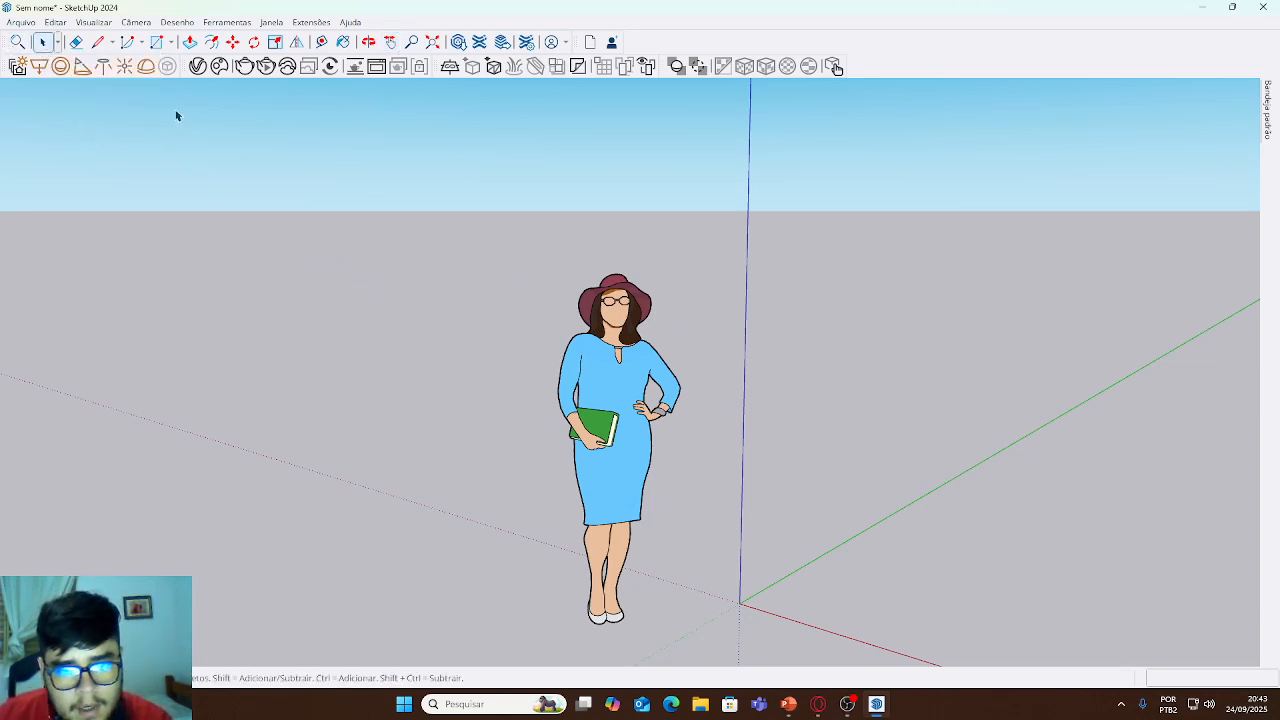
pyautogui.click(626, 421)
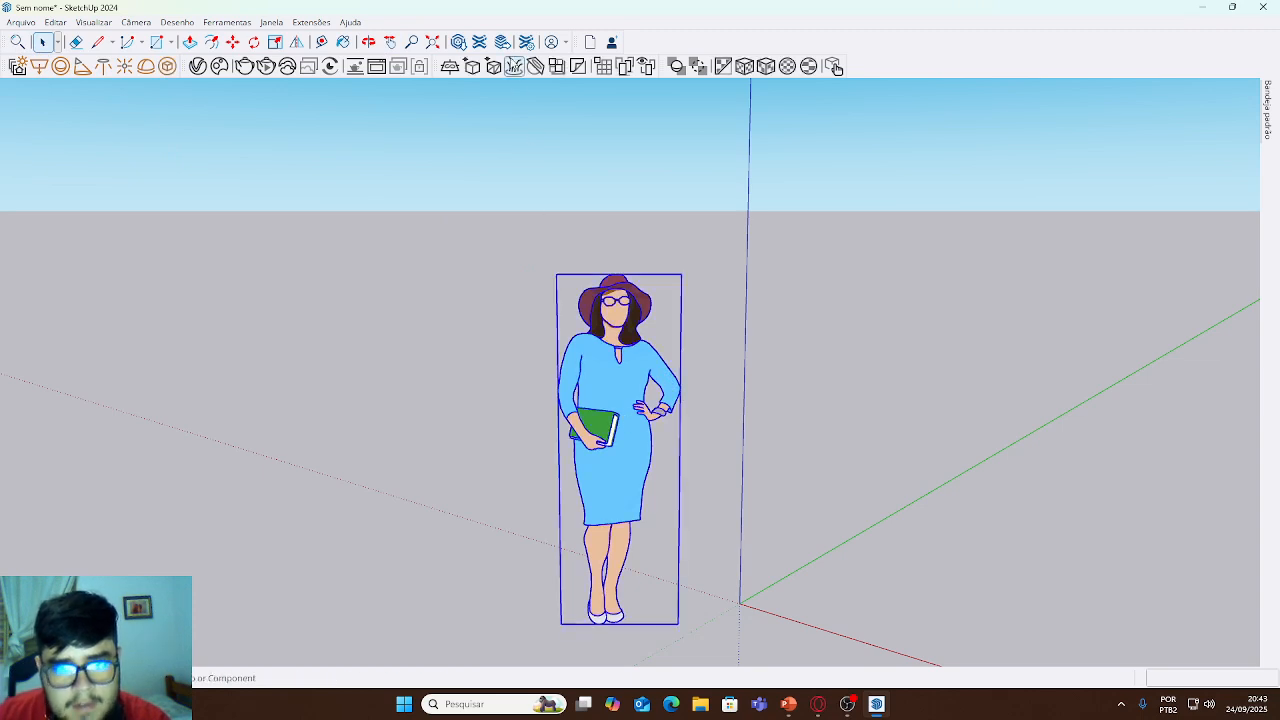
pyautogui.click(512, 170)
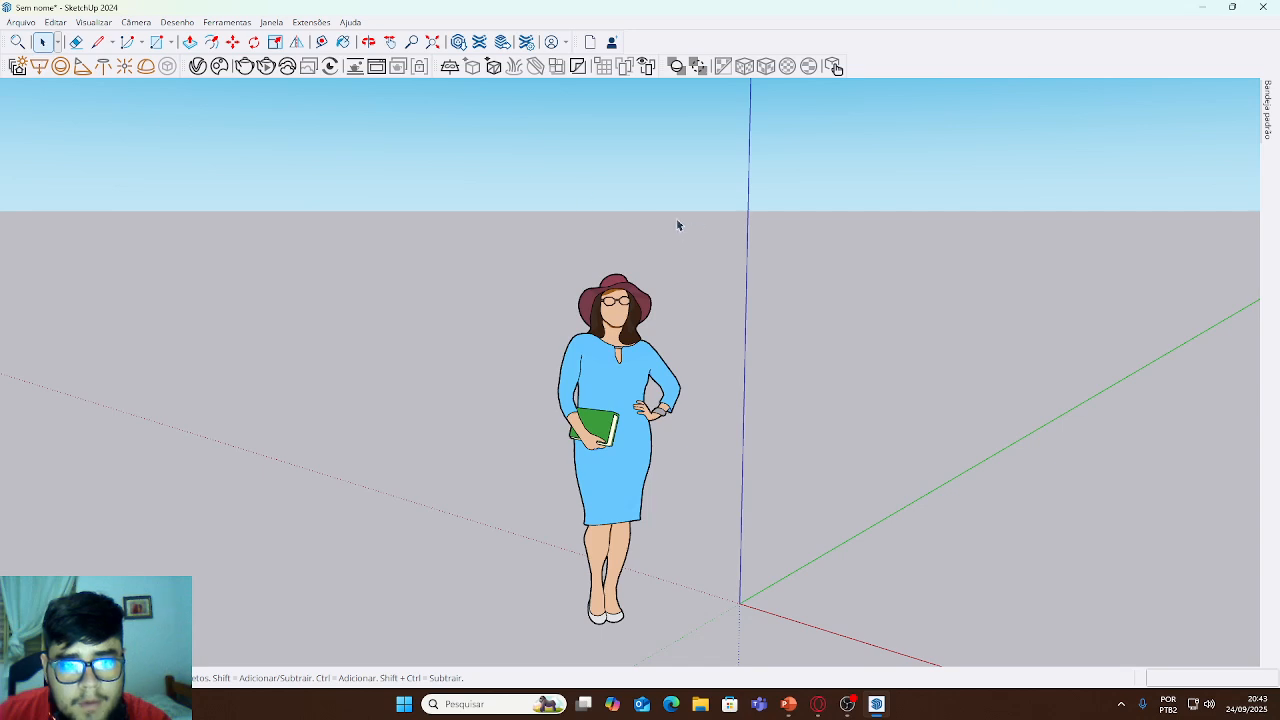
# - Alternate between the Pan and Orbit tools to reposition the figure, and return to the Select tool
pyautogui.click(390, 42)
pyautogui.moveTo(760, 345); pyautogui.dragTo(581, 373)
pyautogui.press('o')
pyautogui.press('h')
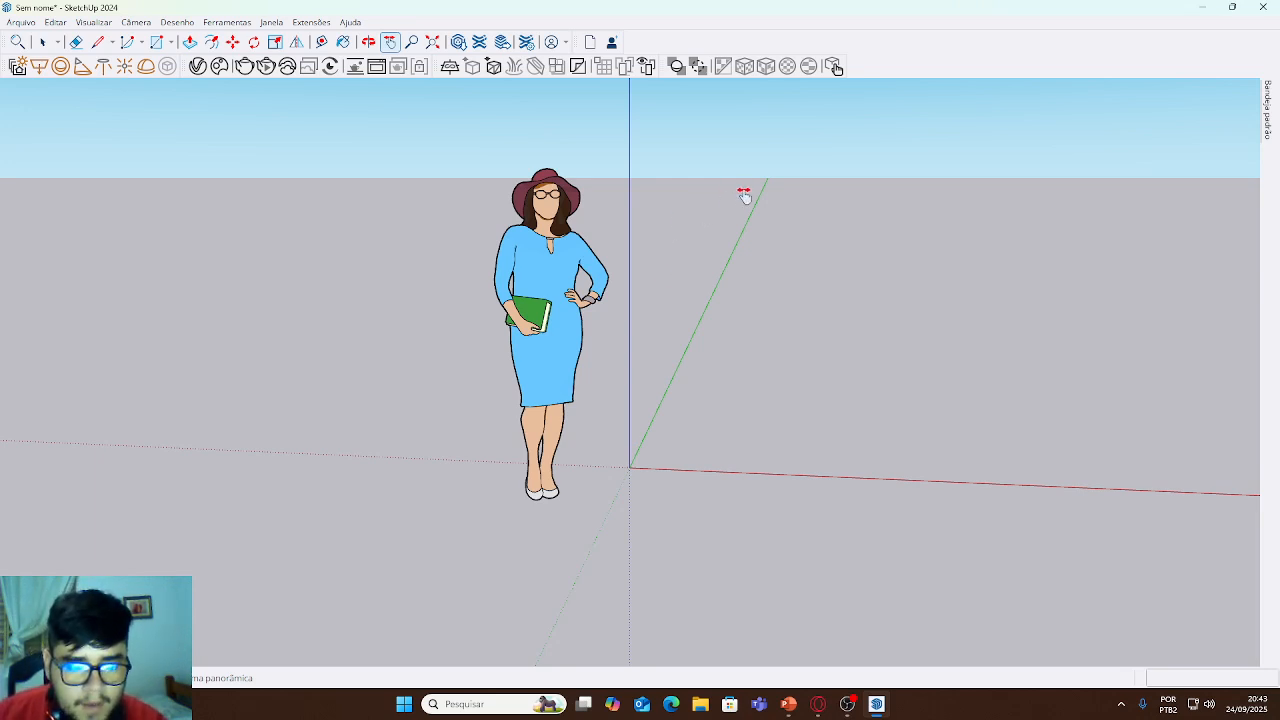
pyautogui.press('space')
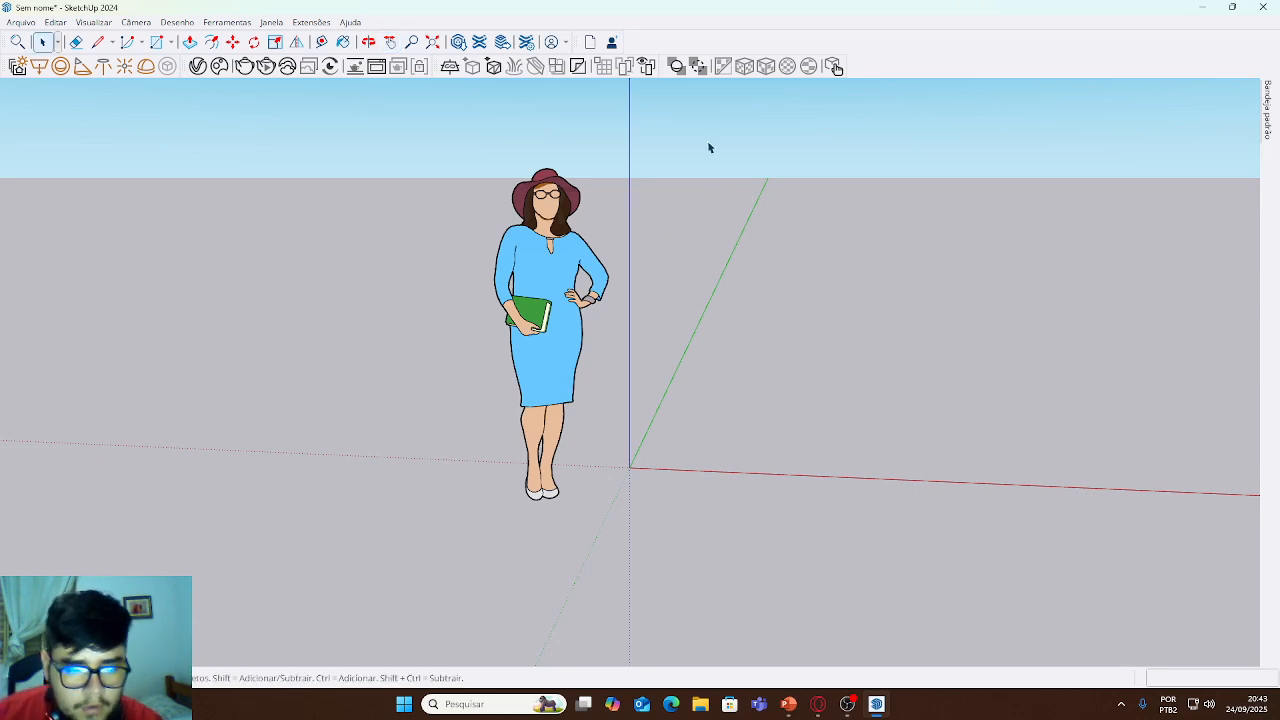
pyautogui.click(390, 42)
pyautogui.press('space')
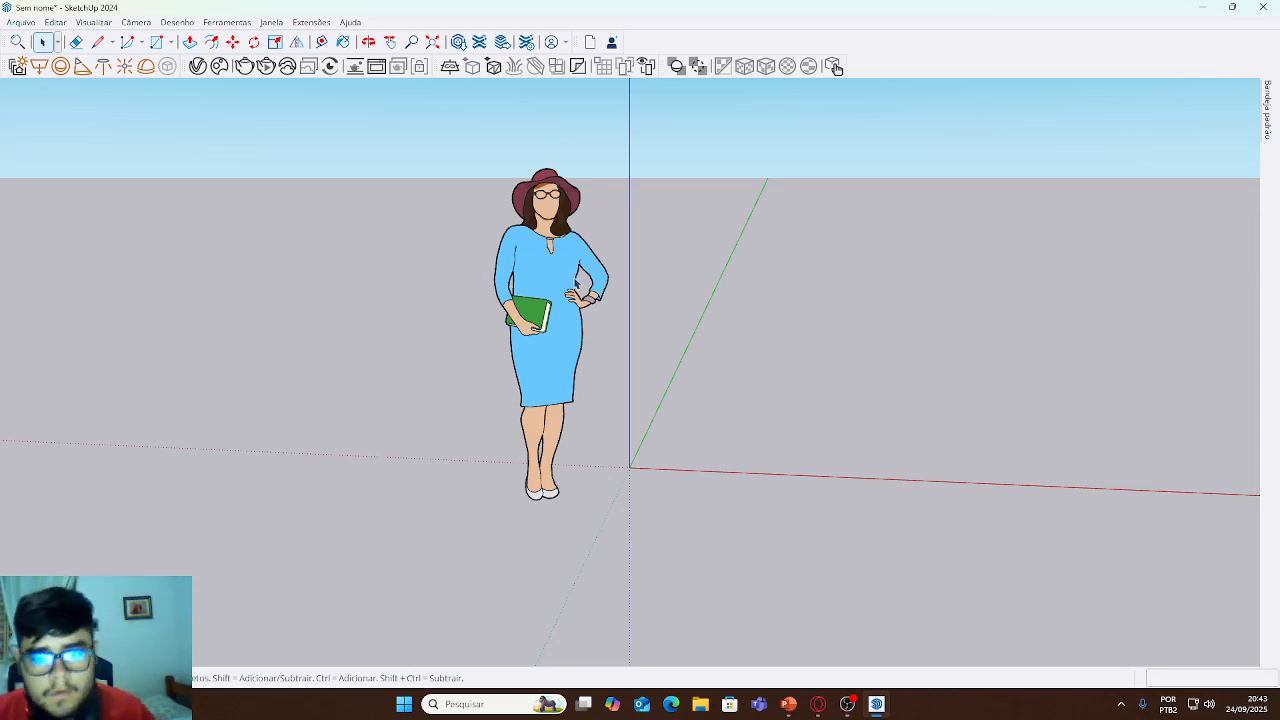
# - Draw a 2 m line parallel to the red axis, in front of the axis origin, with the Line tool
pyautogui.scroll(-1, 484, 247)
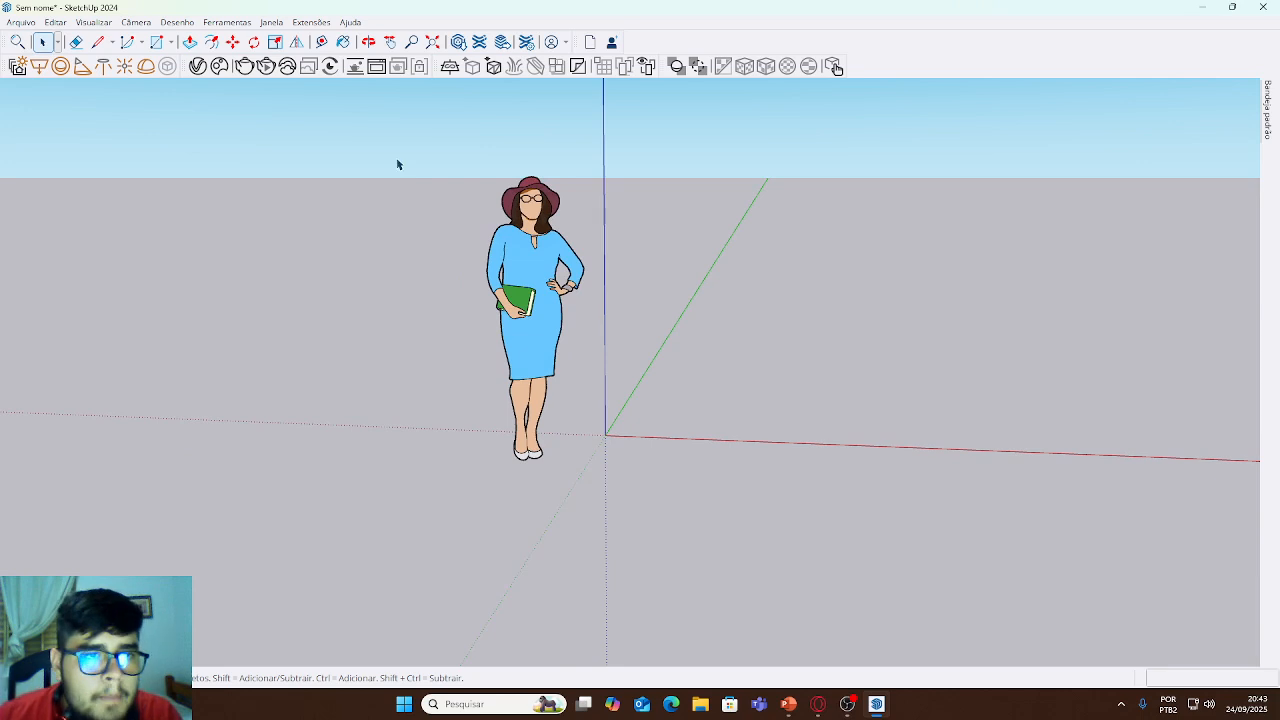
pyautogui.moveTo(397, 164); pyautogui.dragTo(502, 242, button='middle')
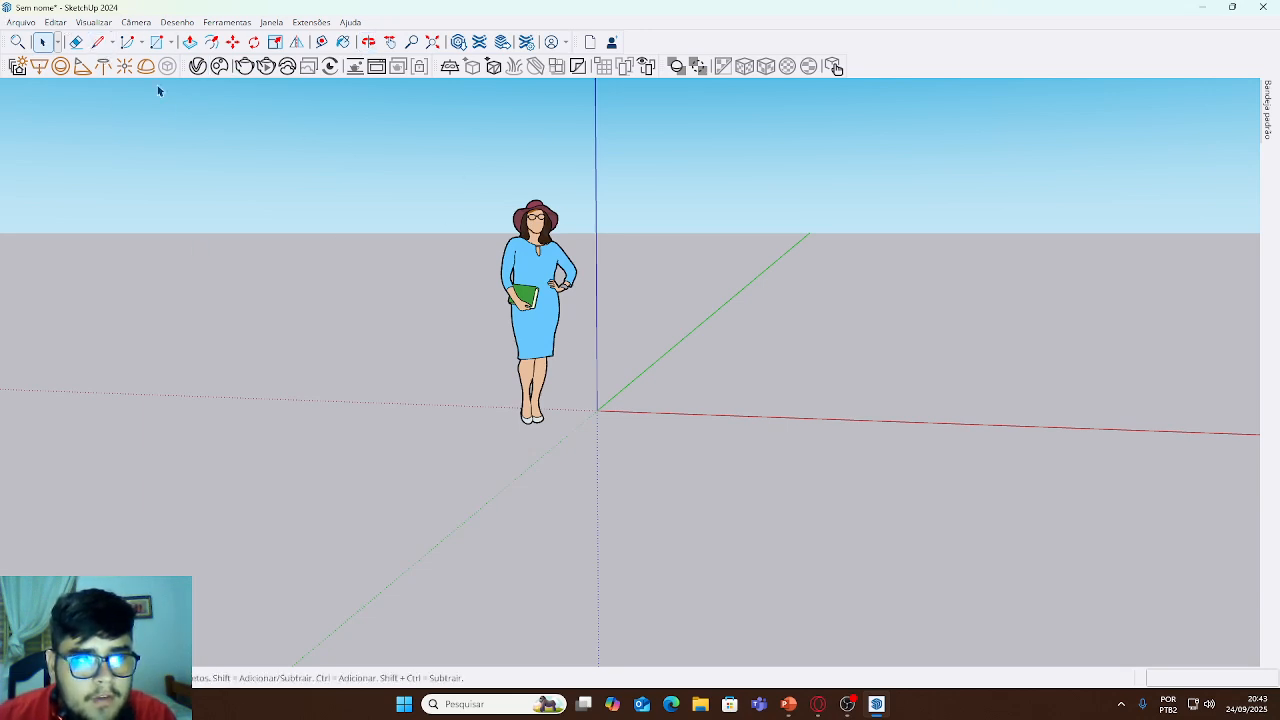
pyautogui.click(100, 43)
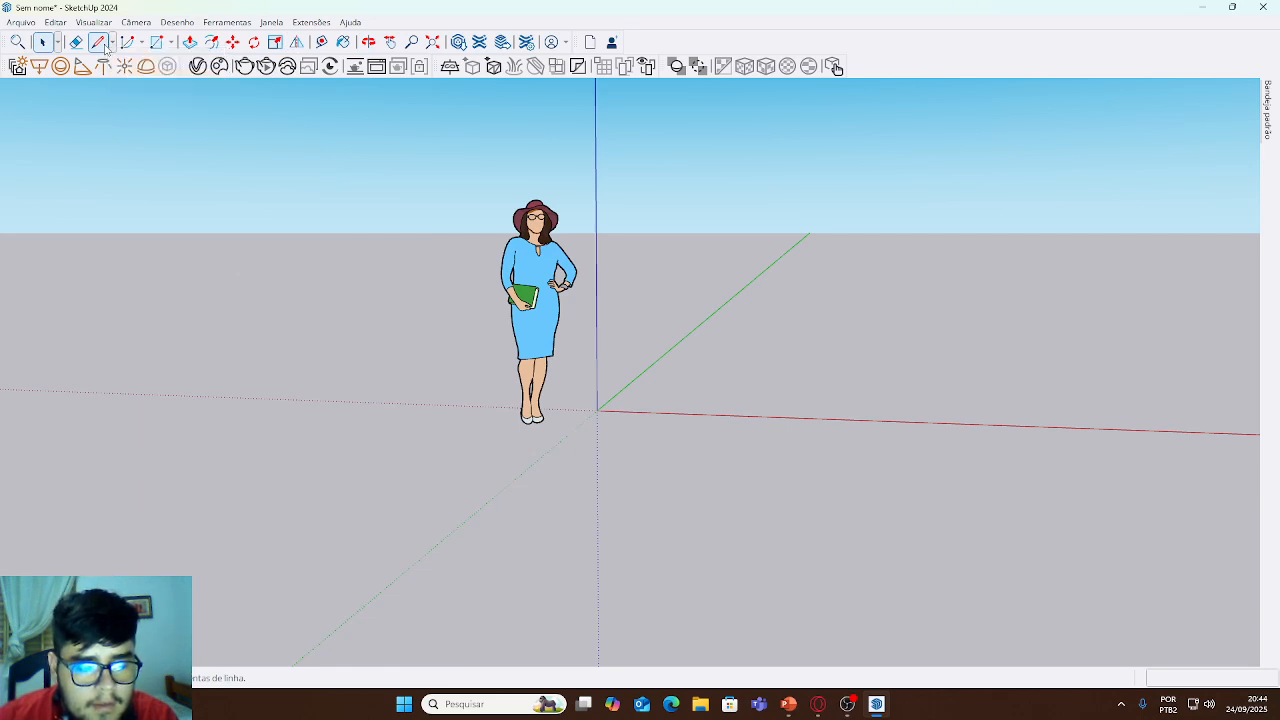
pyautogui.moveTo(664, 530); pyautogui.dragTo(720, 594, button='middle')
pyautogui.moveTo(718, 403); pyautogui.dragTo(697, 429, button='middle')
pyautogui.click(692, 440)
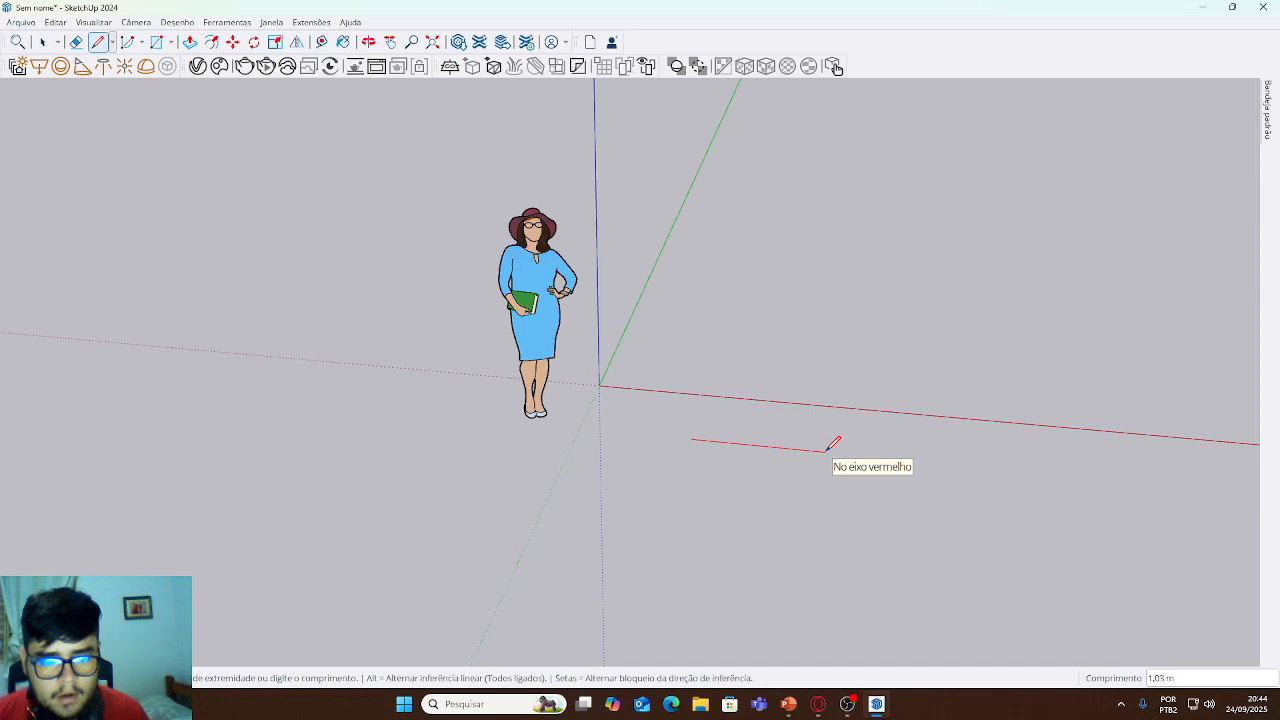
pyautogui.write('2')
pyautogui.press('Return')
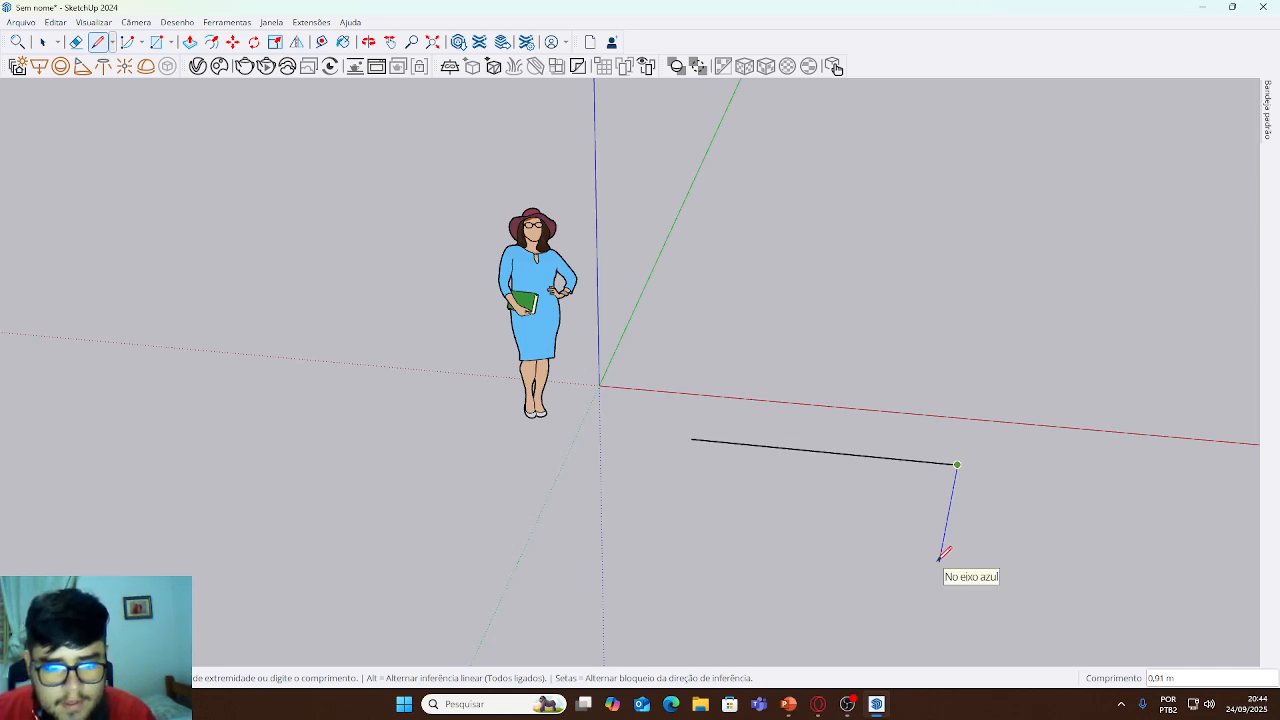
# - Draw a 2 m line downward along the blue axis from the first line's end, and close the triangle at the starting point
pyautogui.write('2')
pyautogui.press('Return')
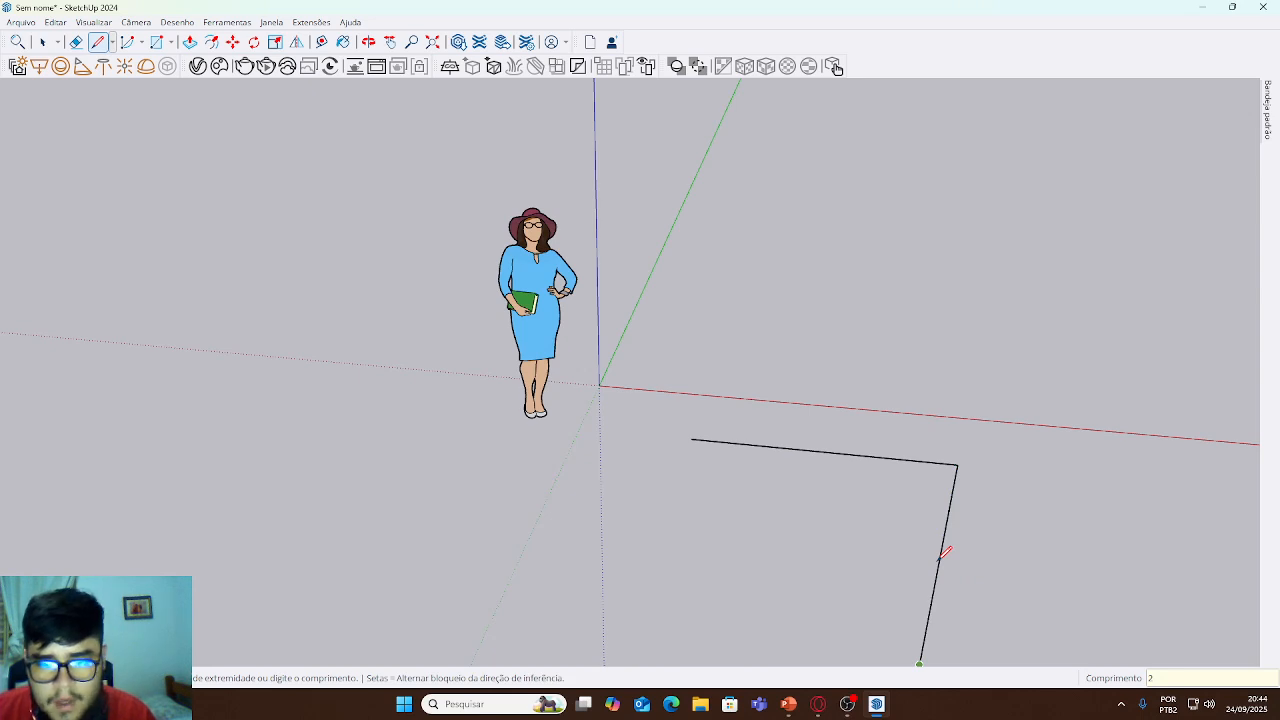
pyautogui.scroll(-1, 945, 560)
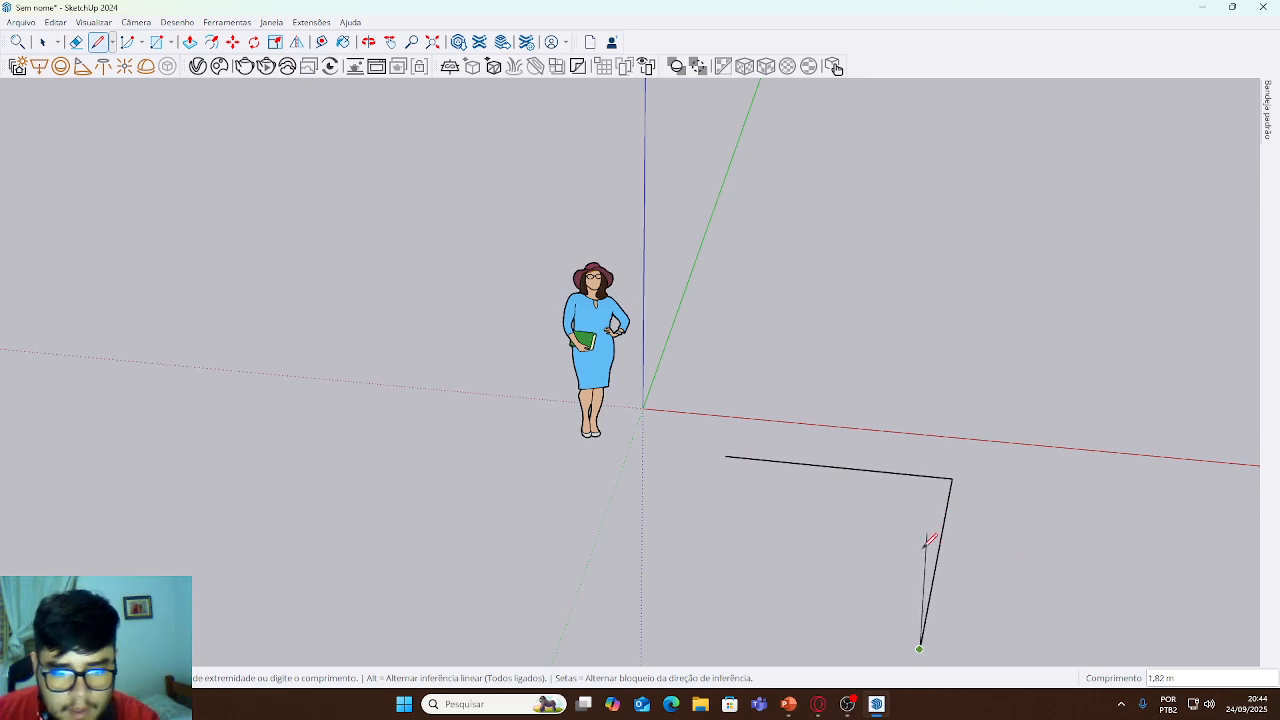
pyautogui.click(726, 456)
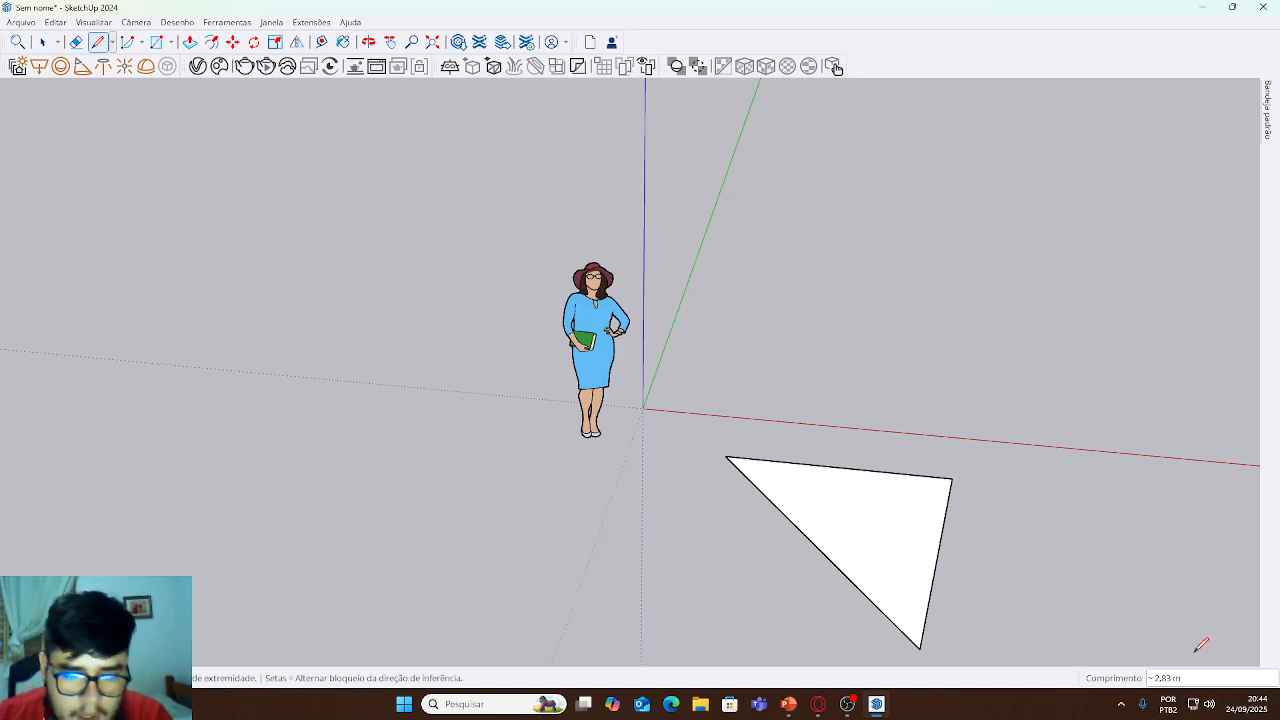
# - Draw a 2 m line along the green axis from the triangle's right-angle corner, toward the front
pyautogui.moveTo(1023, 629)
pyautogui.mouseDown(button='middle')
pyautogui.moveTo(931, 497)
pyautogui.moveTo(463, 366)
pyautogui.moveTo(531, 263)
pyautogui.moveTo(516, 145)
pyautogui.moveTo(689, 263)
pyautogui.moveTo(1029, 320)
pyautogui.moveTo(900, 537)
pyautogui.mouseUp(button='middle')
pyautogui.moveTo(848, 474)
pyautogui.mouseDown(button='middle')
pyautogui.moveTo(871, 529)
pyautogui.moveTo(940, 613)
pyautogui.mouseUp(button='middle')
pyautogui.moveTo(1043, 605)
pyautogui.mouseDown(button='middle')
pyautogui.moveTo(906, 503)
pyautogui.moveTo(689, 131)
pyautogui.moveTo(503, 151)
pyautogui.moveTo(596, 410)
pyautogui.moveTo(251, 417)
pyautogui.moveTo(509, 400)
pyautogui.moveTo(884, 519)
pyautogui.moveTo(910, 505)
pyautogui.mouseUp(button='middle')
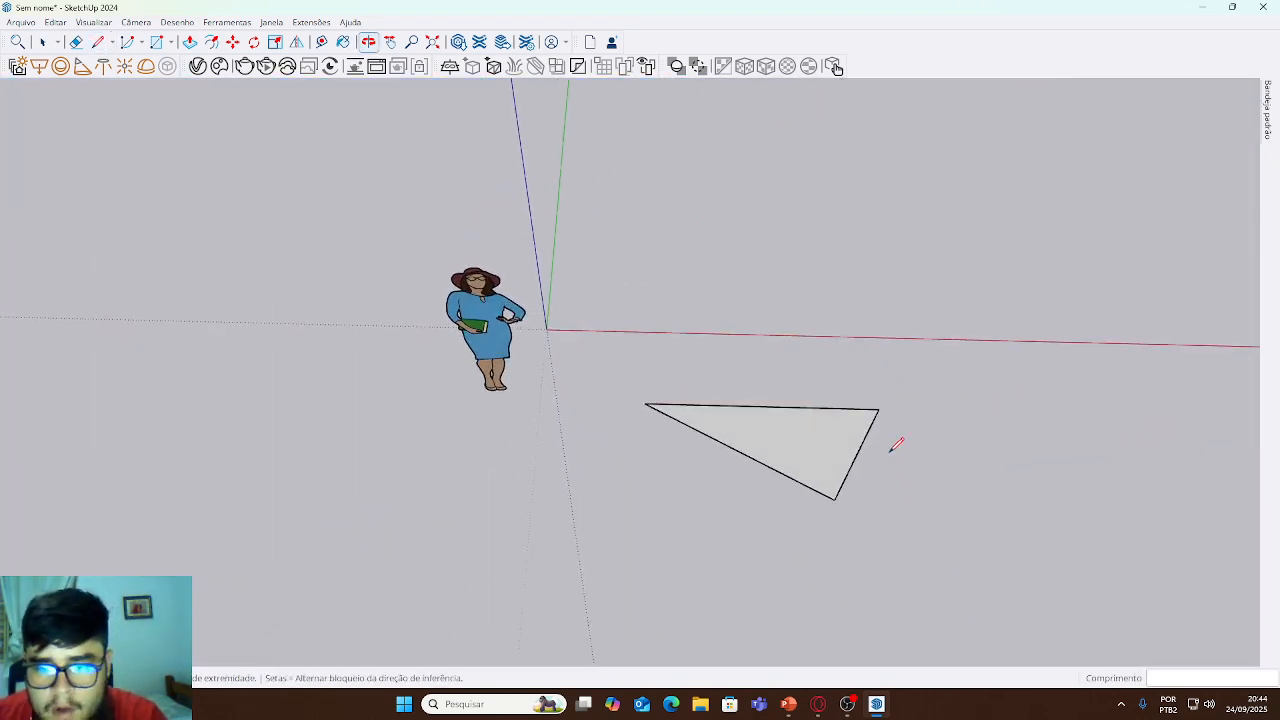
pyautogui.press('o')
pyautogui.moveTo(849, 240)
pyautogui.mouseDown()
pyautogui.moveTo(888, 374)
pyautogui.moveTo(897, 103)
pyautogui.mouseUp()
pyautogui.press('l')
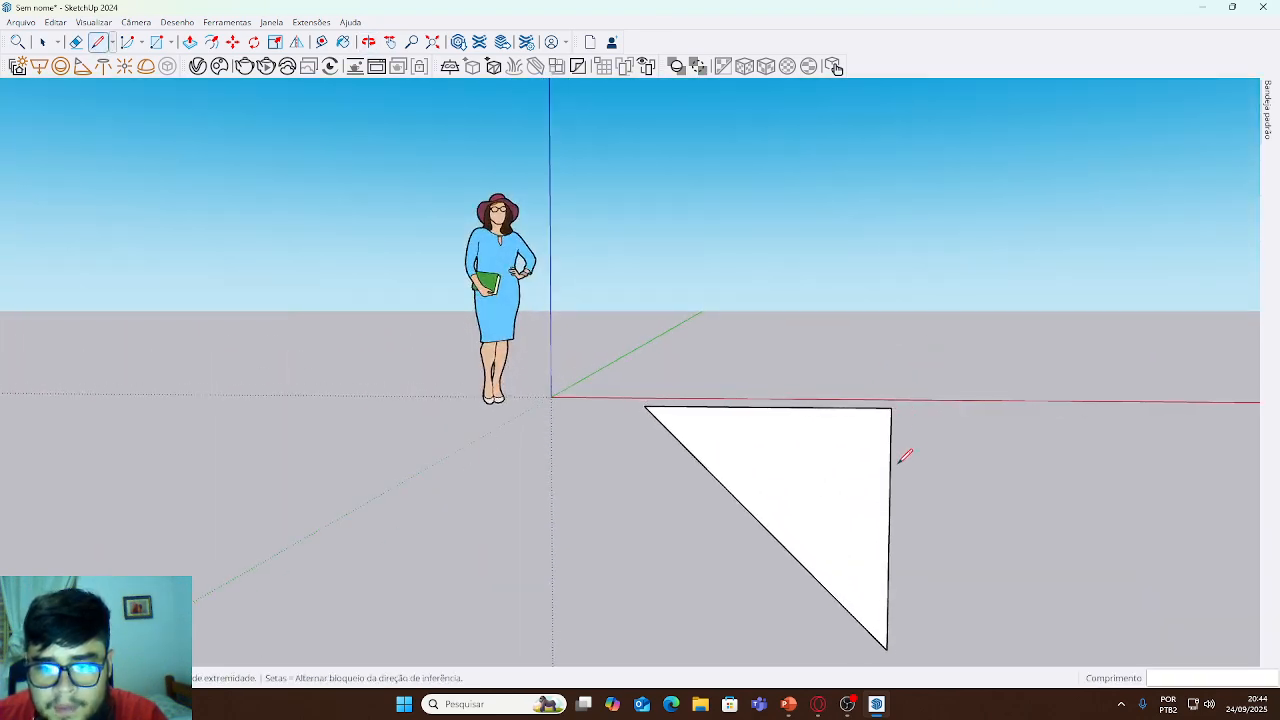
pyautogui.moveTo(886, 565)
pyautogui.mouseDown(button='middle')
pyautogui.moveTo(870, 640)
pyautogui.moveTo(844, 578)
pyautogui.moveTo(769, 171)
pyautogui.moveTo(848, 303)
pyautogui.mouseUp(button='middle')
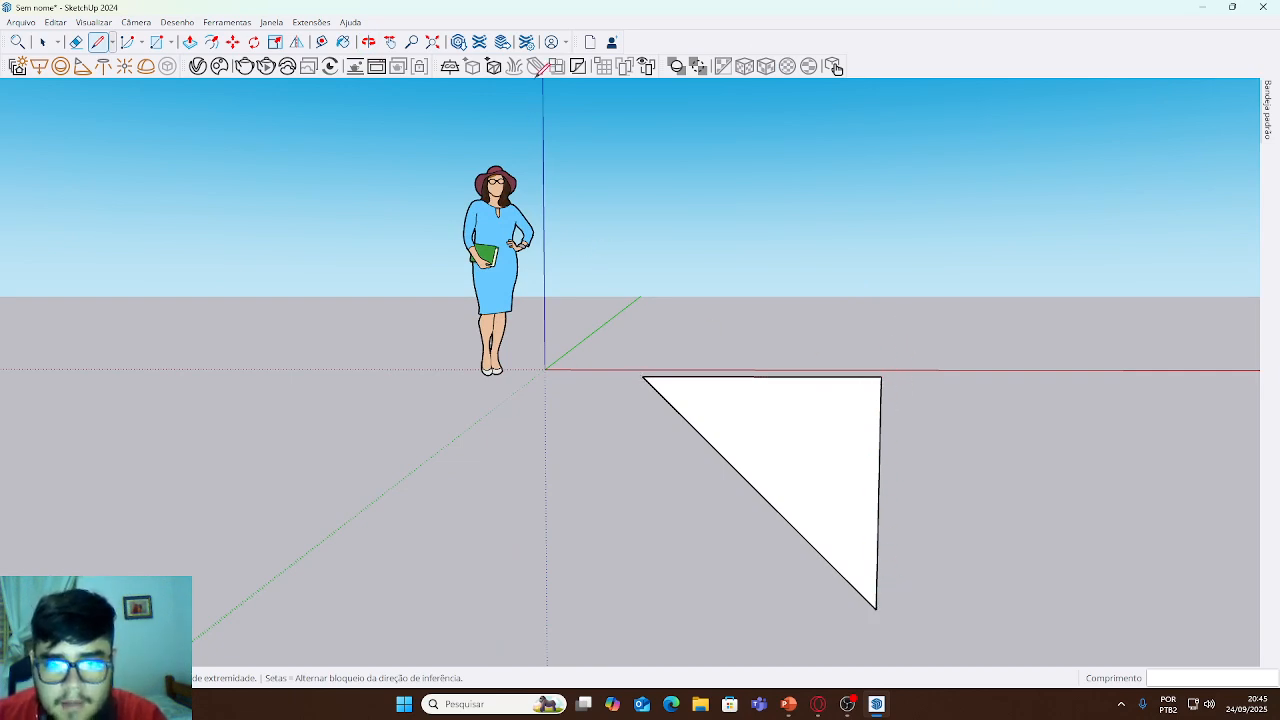
pyautogui.moveTo(540, 260); pyautogui.dragTo(867, 408, button='middle')
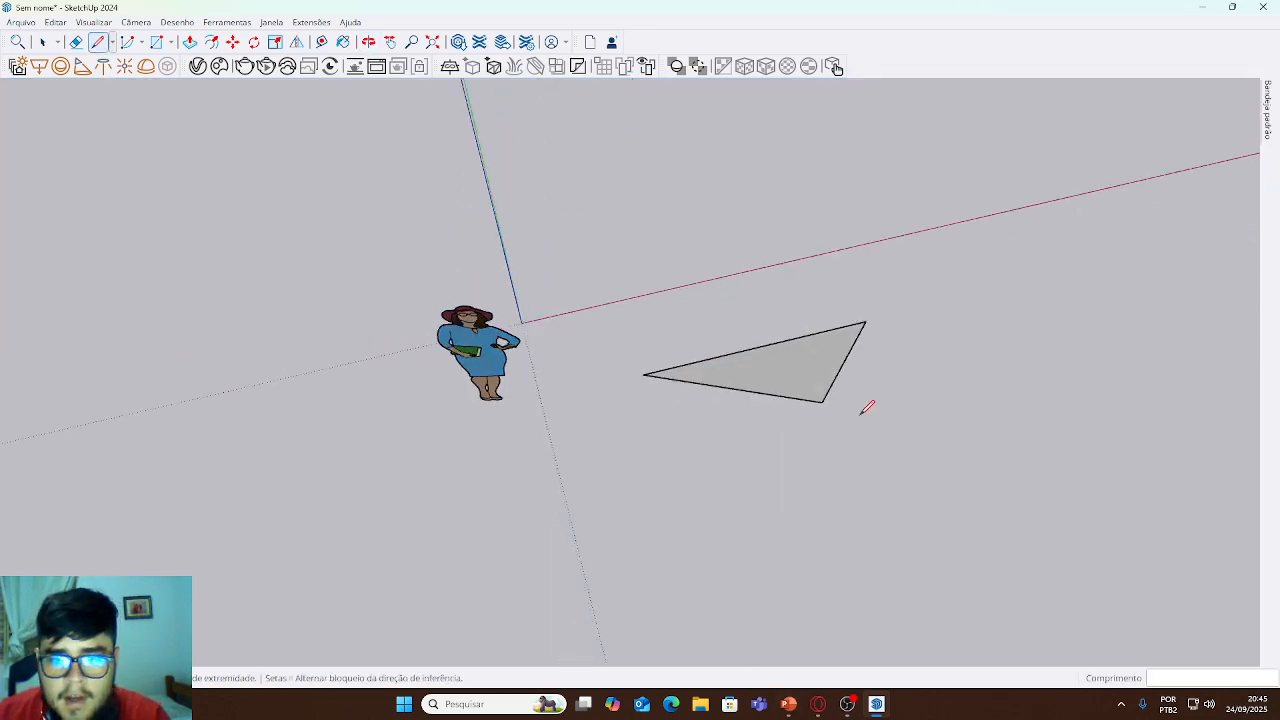
pyautogui.click(865, 322)
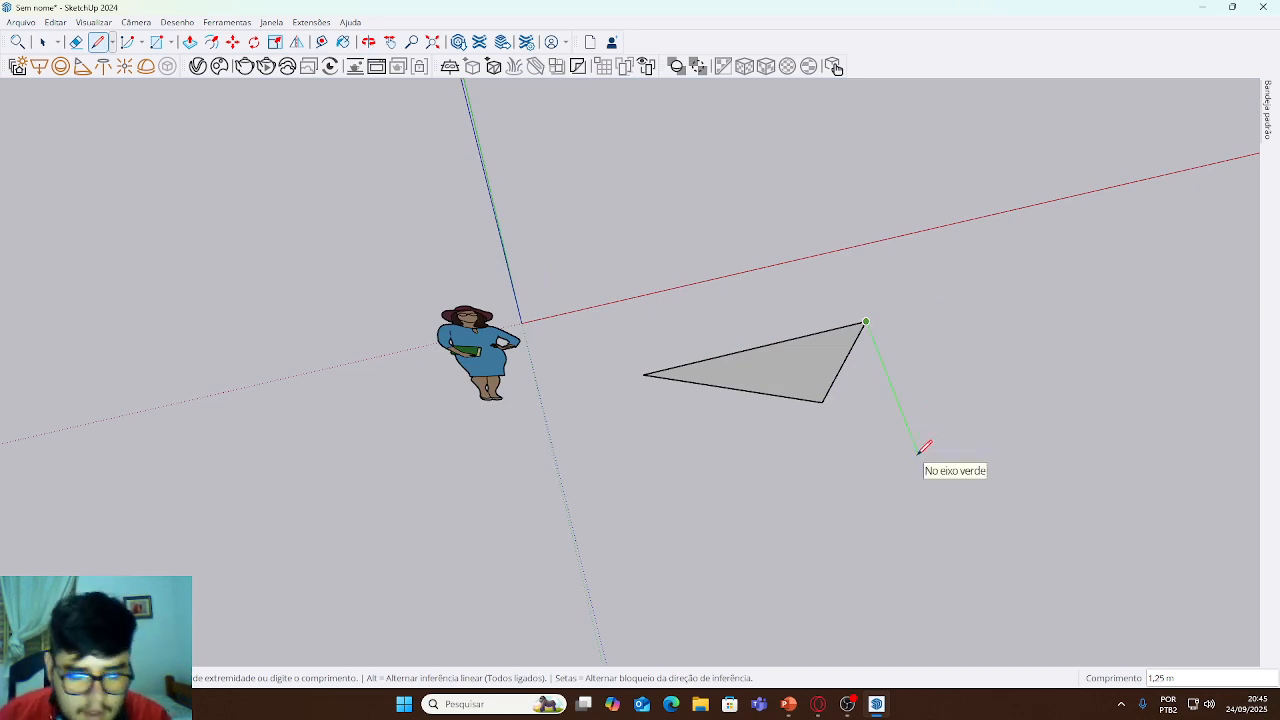
pyautogui.write('2')
pyautogui.press('Return')
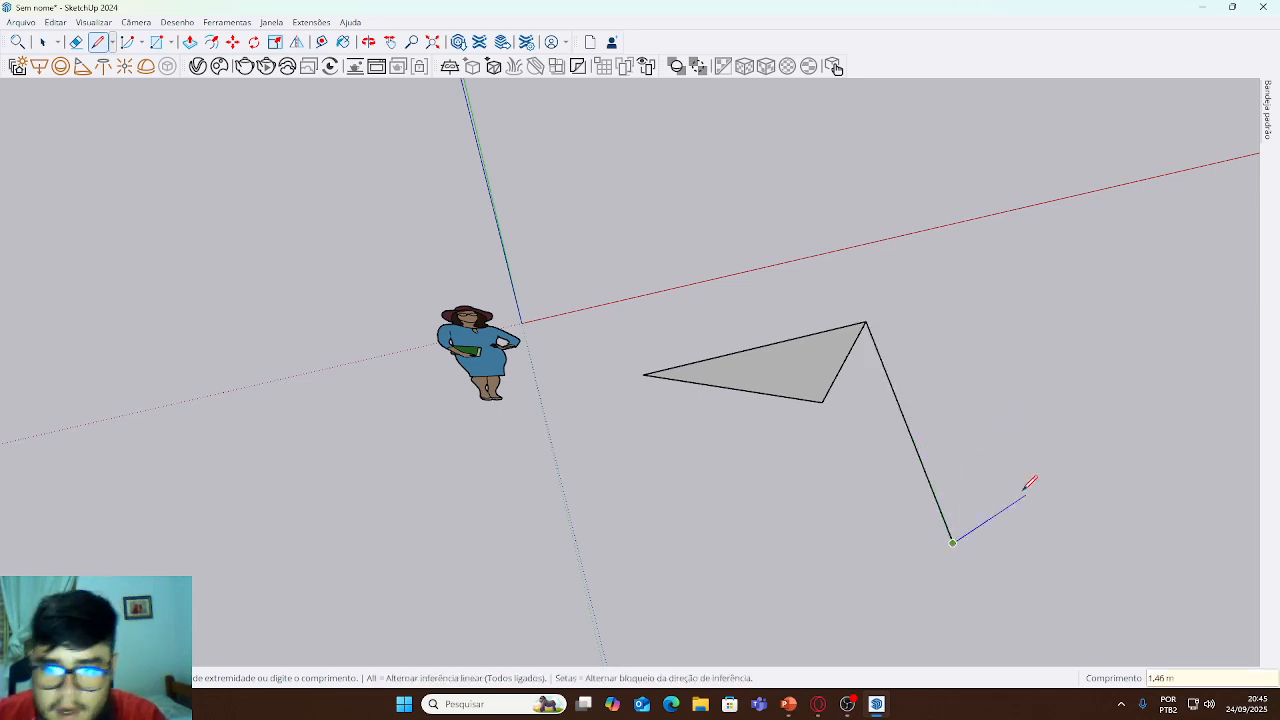
# - Draw a 2 m line down the blue axis from the new line's end, and close the square face at the triangle's lower corner
pyautogui.moveTo(971, 614)
pyautogui.mouseDown(button='middle')
pyautogui.moveTo(828, 371)
pyautogui.moveTo(541, 238)
pyautogui.moveTo(671, 271)
pyautogui.moveTo(663, 194)
pyautogui.mouseUp(button='middle')
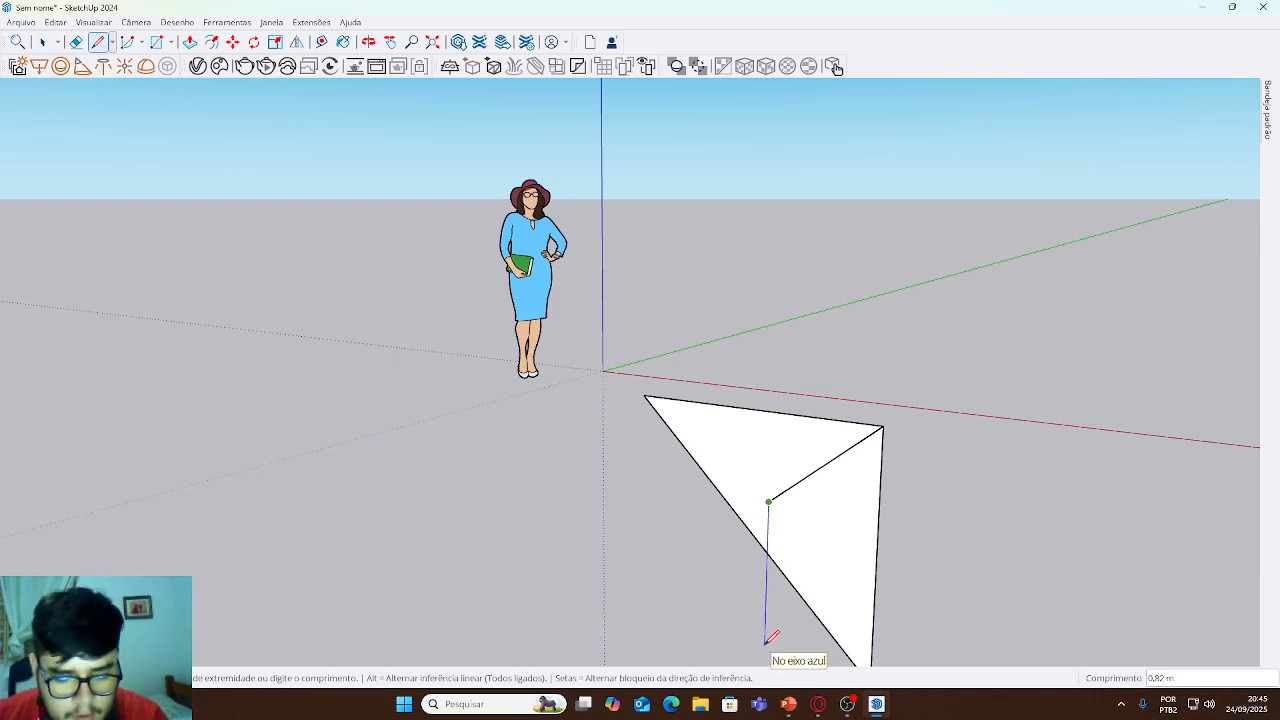
pyautogui.write('2')
pyautogui.press('Return')
pyautogui.moveTo(762, 595); pyautogui.dragTo(549, 378, button='middle')
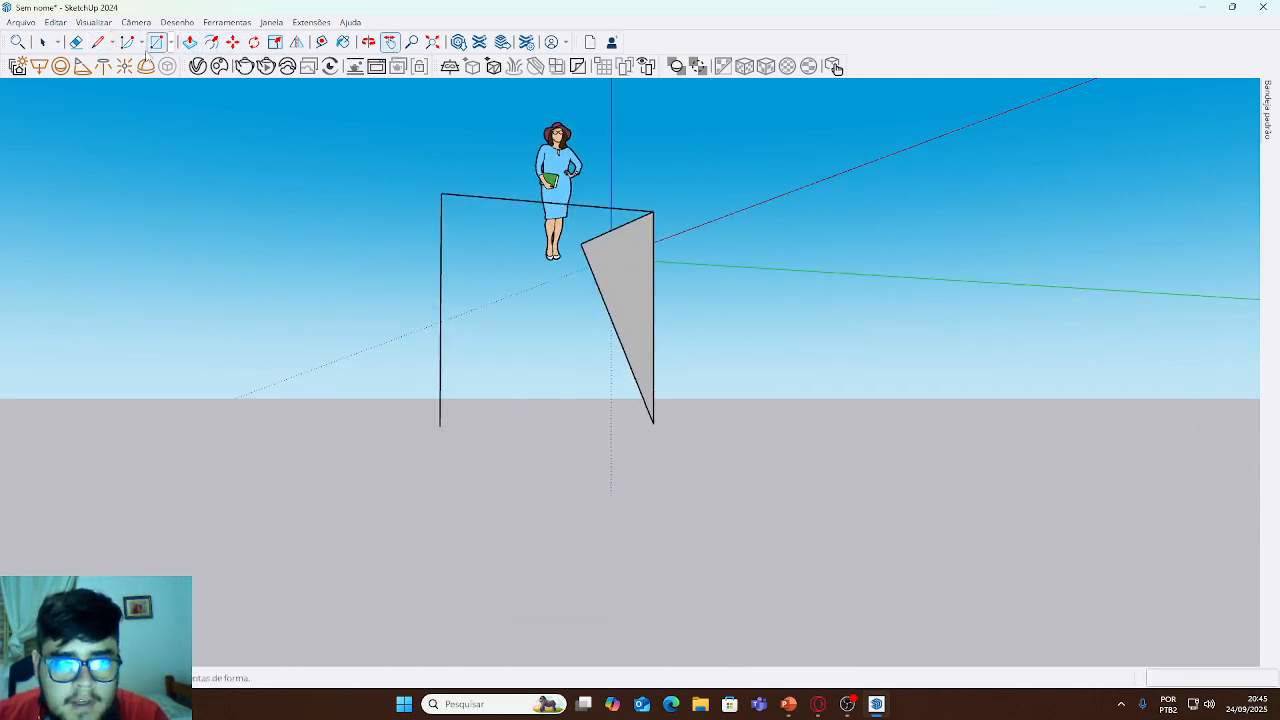
pyautogui.click(98, 42)
pyautogui.click(440, 426)
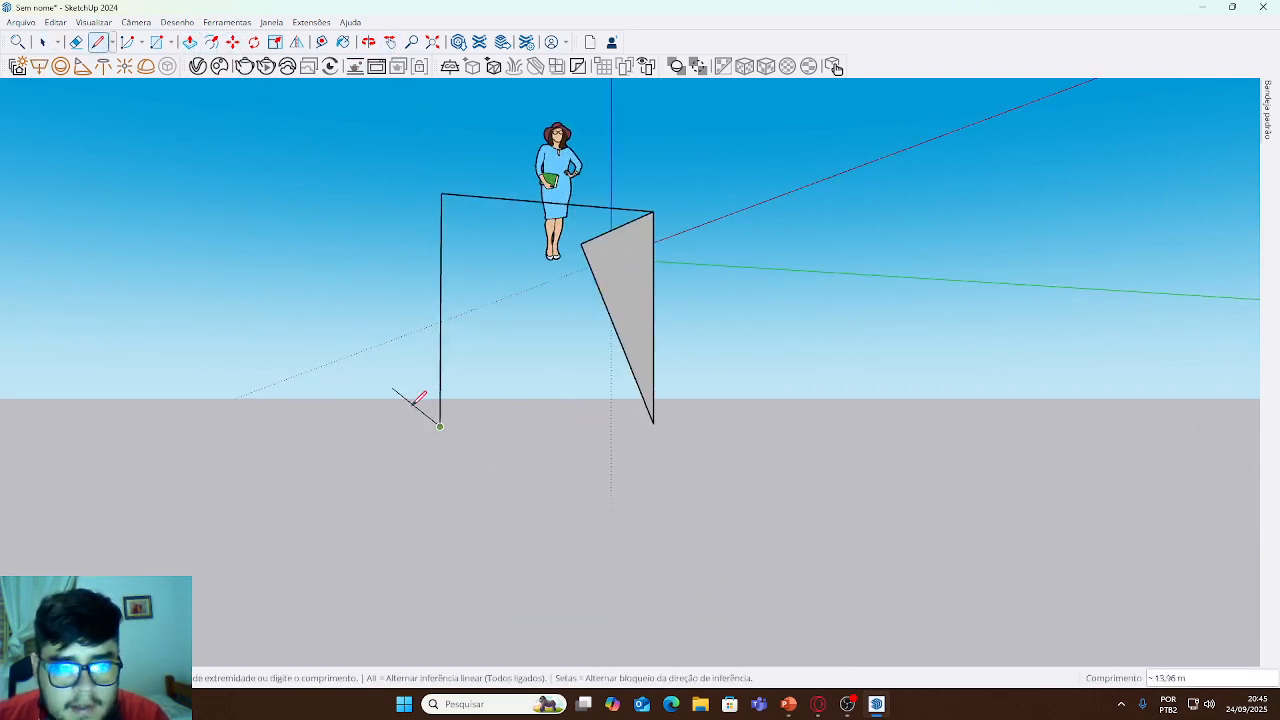
pyautogui.click(654, 423)
pyautogui.moveTo(364, 497)
pyautogui.mouseDown(button='middle')
pyautogui.moveTo(903, 663)
pyautogui.moveTo(620, 463)
pyautogui.moveTo(977, 597)
pyautogui.moveTo(765, 531)
pyautogui.moveTo(440, 460)
pyautogui.mouseUp(button='middle')
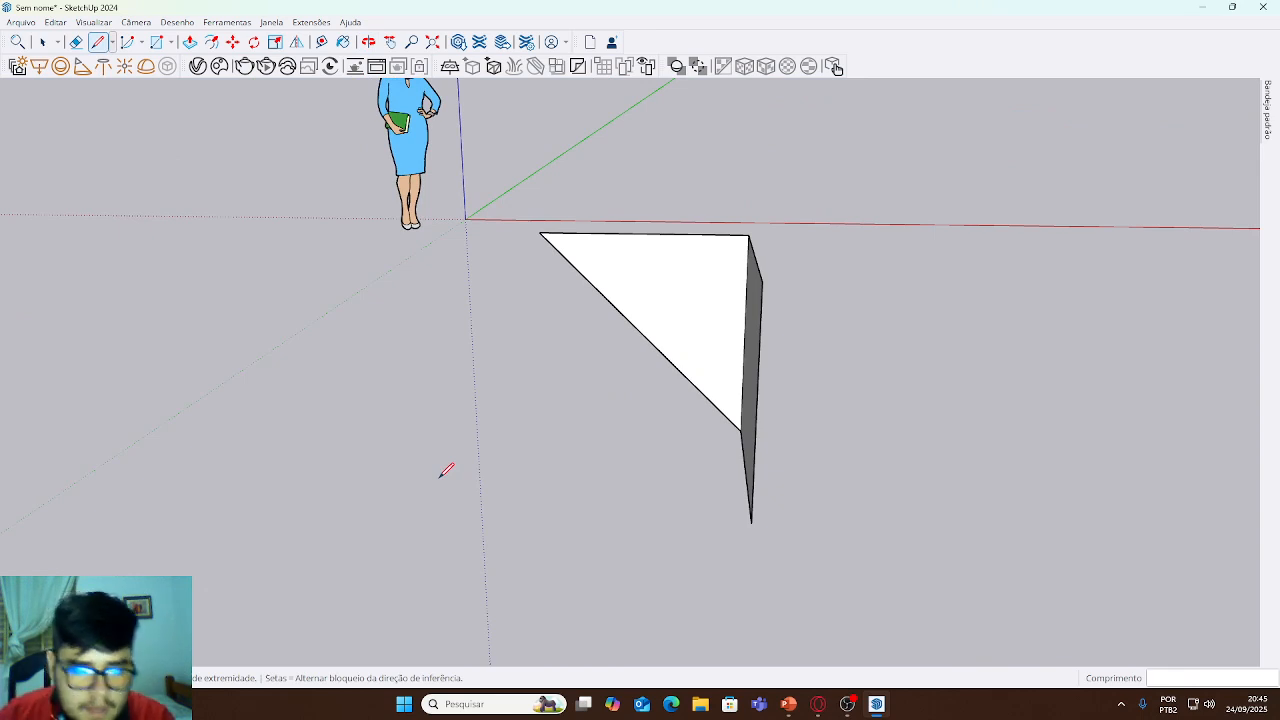
pyautogui.moveTo(789, 378)
pyautogui.mouseDown(button='middle')
pyautogui.moveTo(1023, 406)
pyautogui.moveTo(1017, 346)
pyautogui.moveTo(900, 195)
pyautogui.moveTo(737, 300)
pyautogui.mouseUp(button='middle')
pyautogui.click(487, 246)
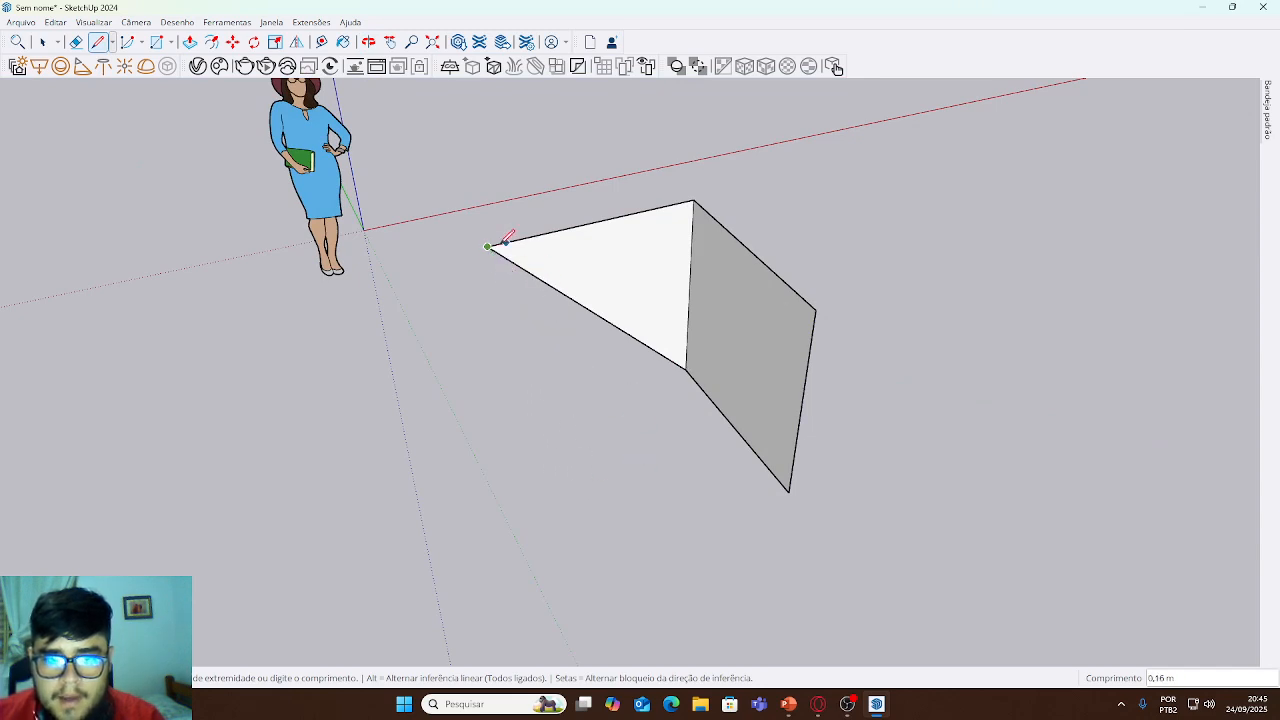
pyautogui.moveTo(506, 234); pyautogui.dragTo(560, 460, button='middle')
pyautogui.scroll(-2, 548, 266)
pyautogui.moveTo(534, 560); pyautogui.dragTo(560, 392, button='middle')
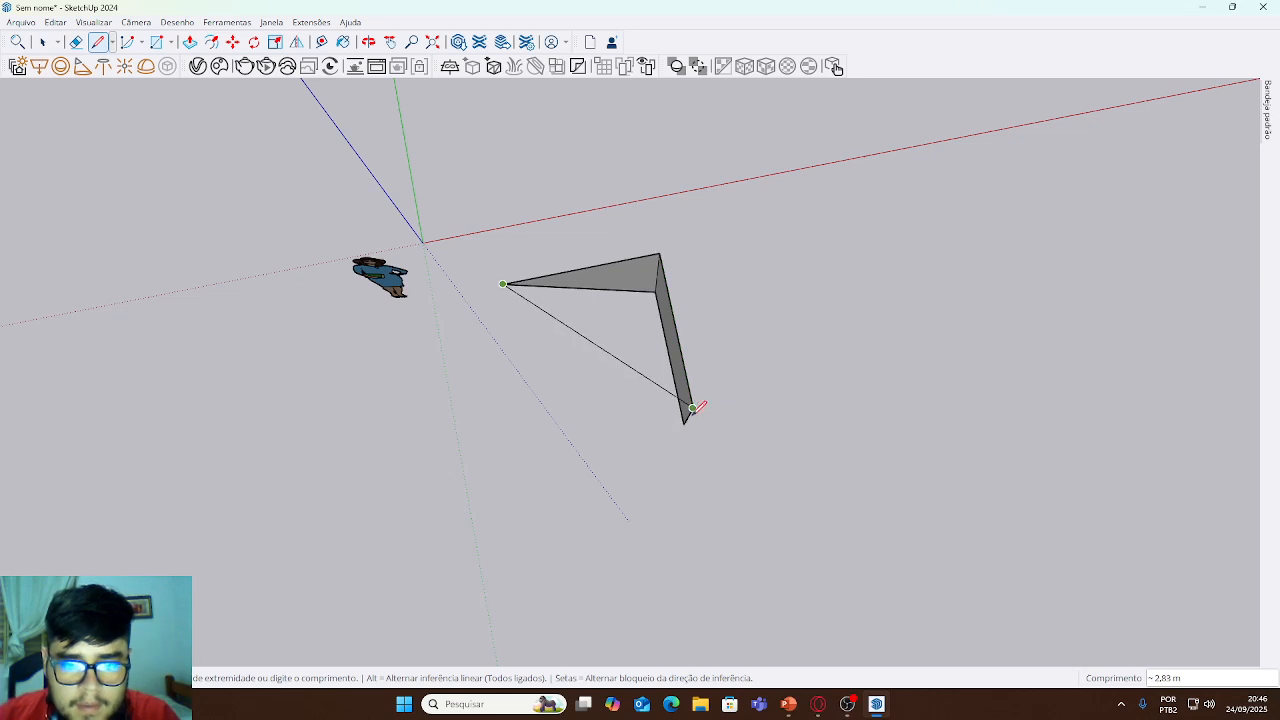
pyautogui.moveTo(683, 410); pyautogui.dragTo(689, 283, button='middle')
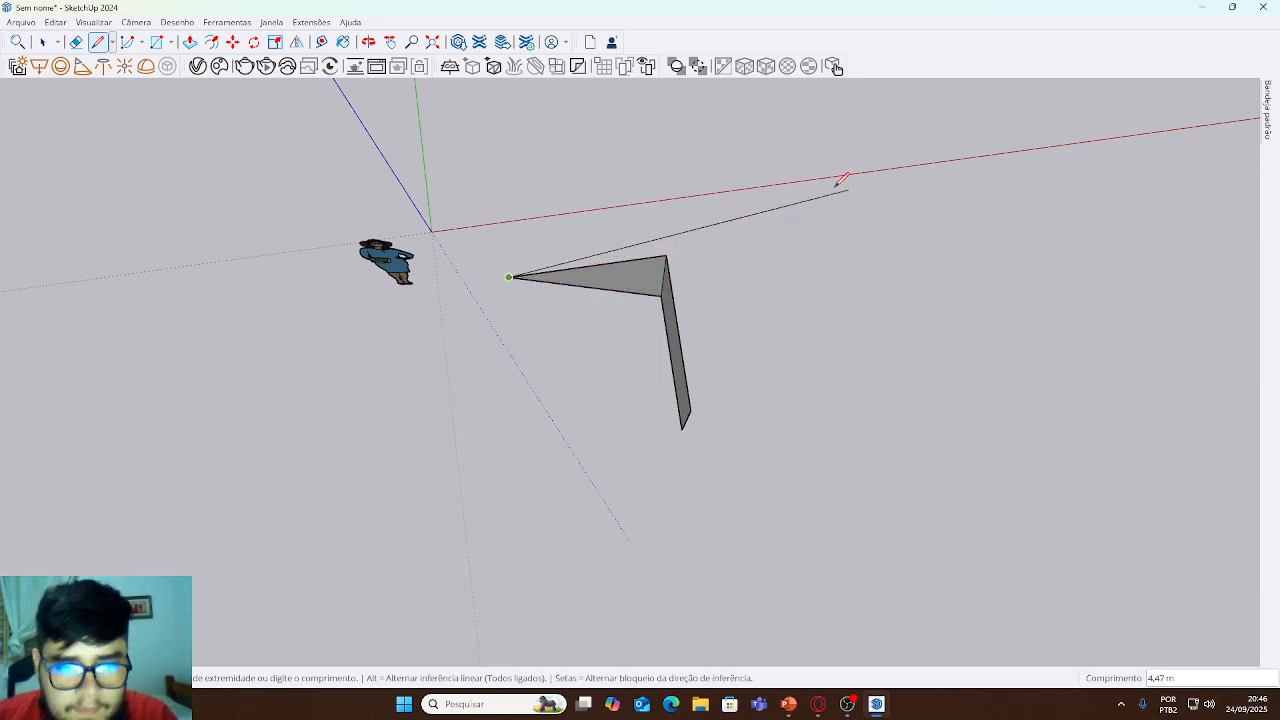
pyautogui.moveTo(842, 178); pyautogui.dragTo(786, 209, button='middle')
pyautogui.moveTo(771, 460); pyautogui.dragTo(842, 343, button='middle')
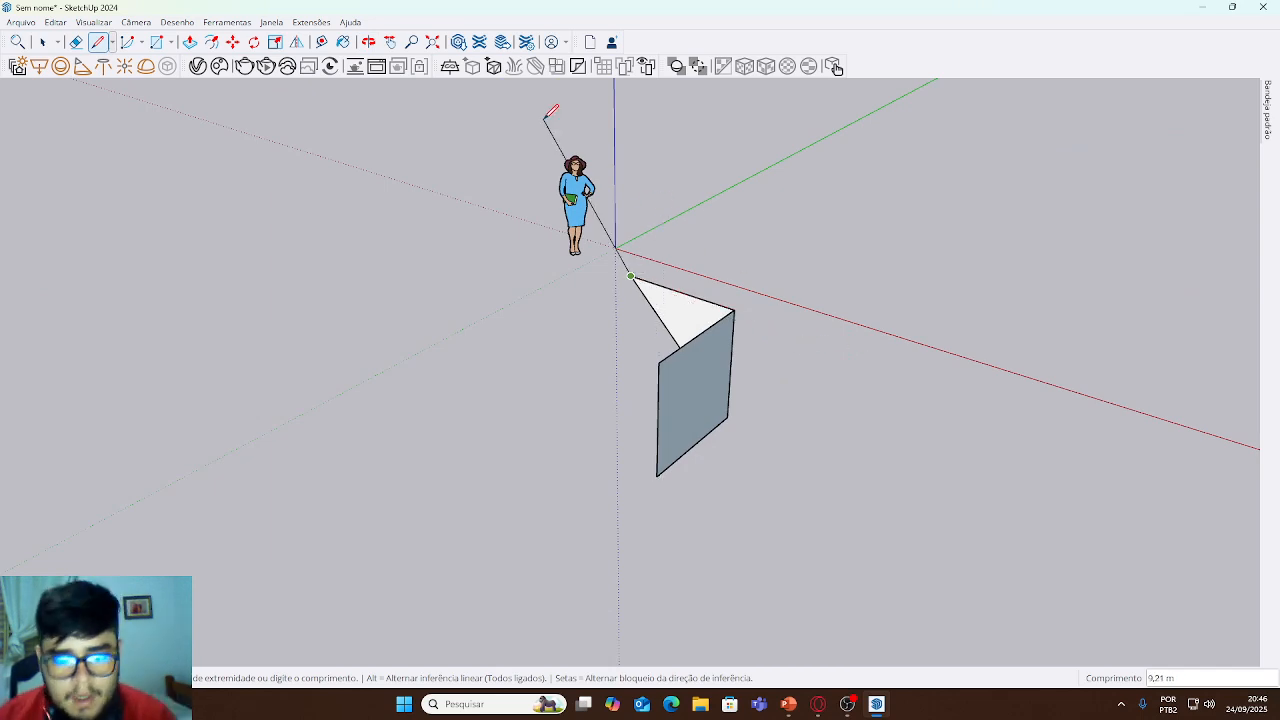
pyautogui.press('Escape')
# - Erase the triangle's upper and diagonal edges with the Eraser tool, keeping the square face
pyautogui.moveTo(729, 337); pyautogui.dragTo(969, 394, button='middle')
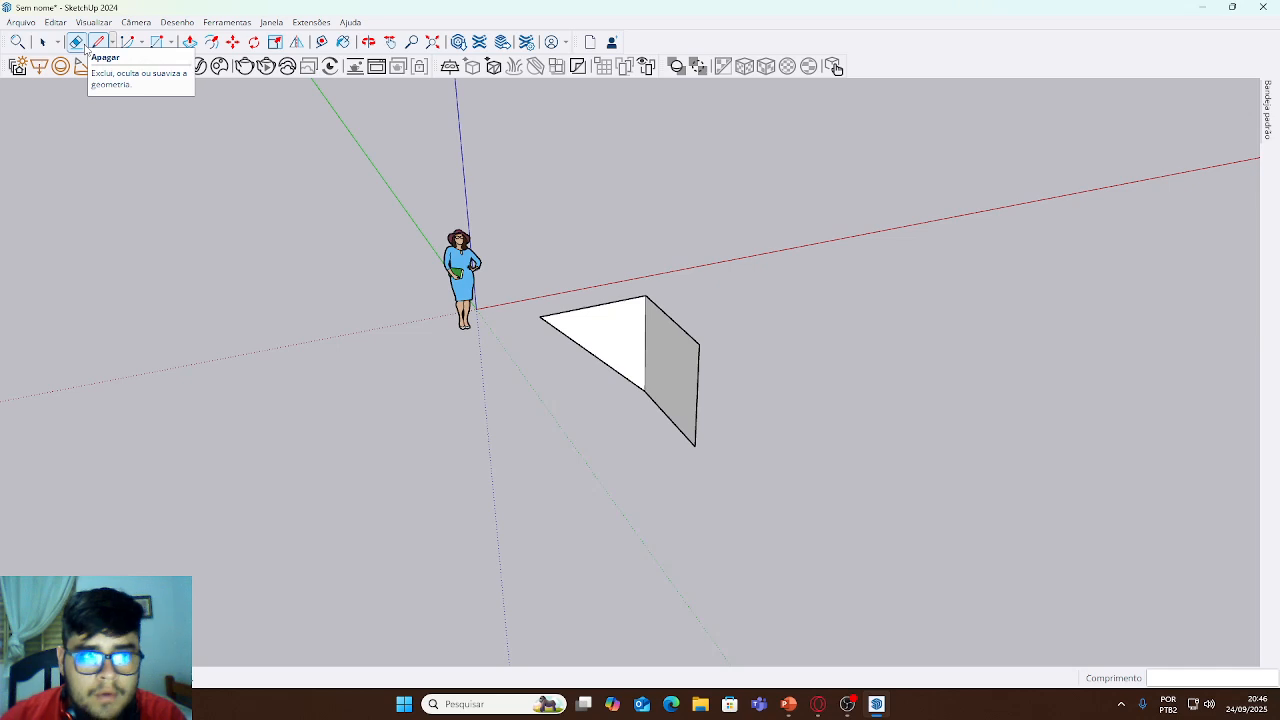
pyautogui.click(84, 45)
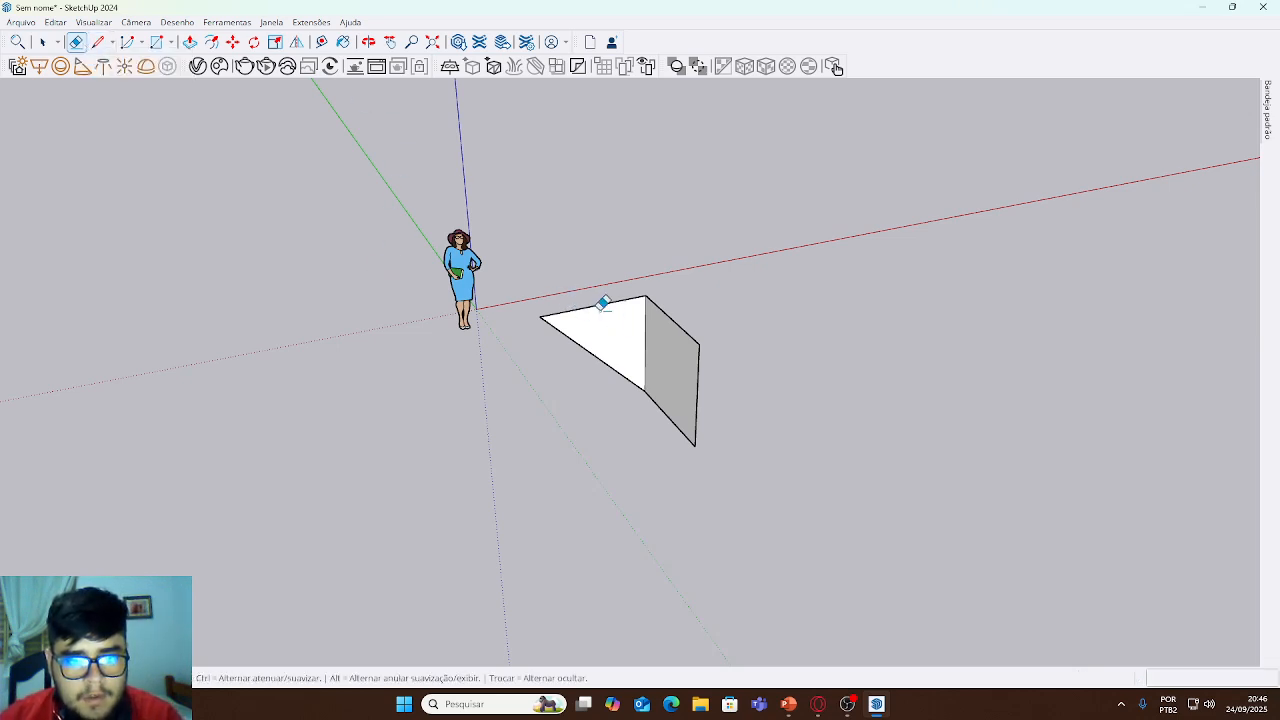
pyautogui.scroll(3, 622, 322)
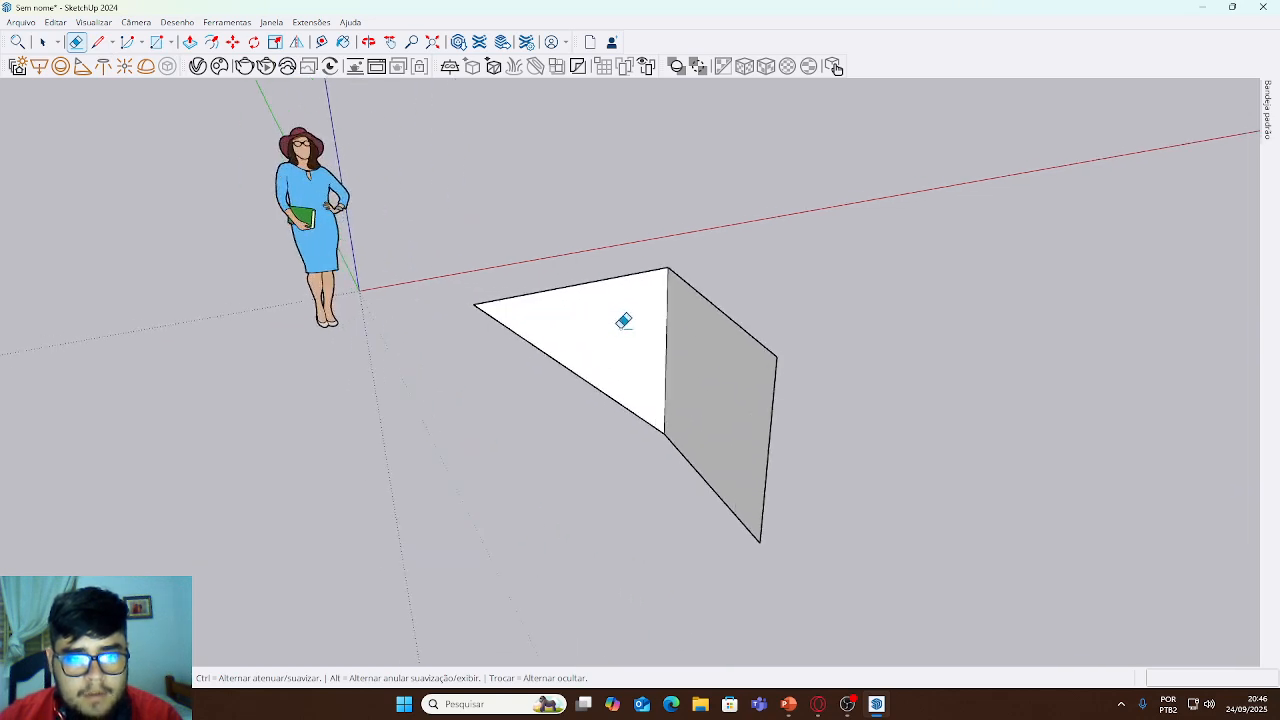
pyautogui.moveTo(695, 371); pyautogui.dragTo(834, 357, button='middle')
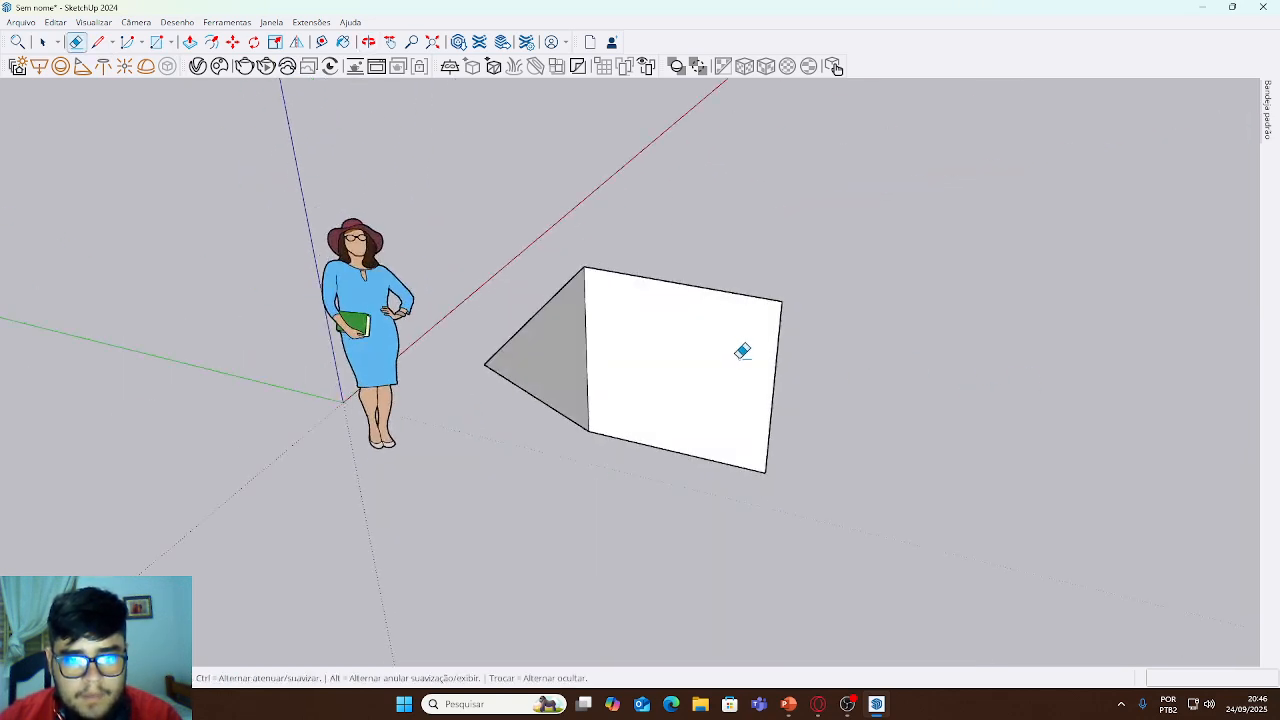
pyautogui.moveTo(579, 336)
pyautogui.mouseDown(button='middle')
pyautogui.moveTo(437, 314)
pyautogui.moveTo(551, 329)
pyautogui.mouseUp(button='middle')
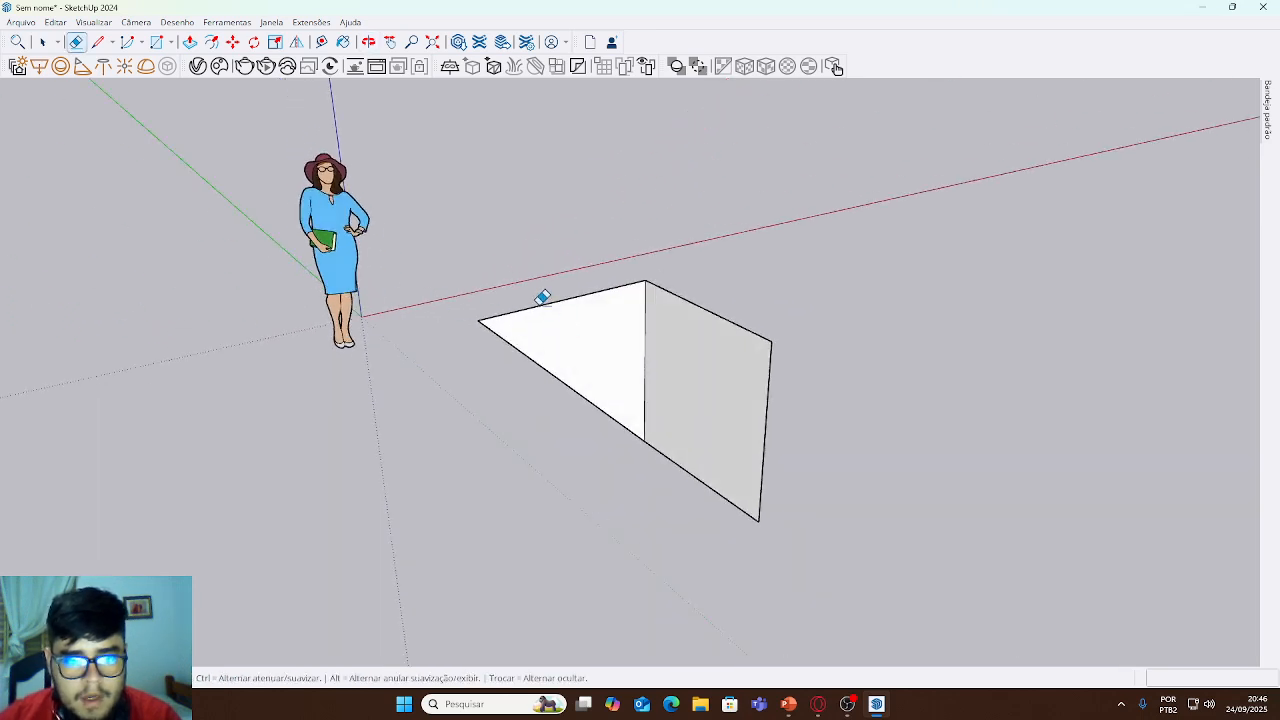
pyautogui.click(543, 294)
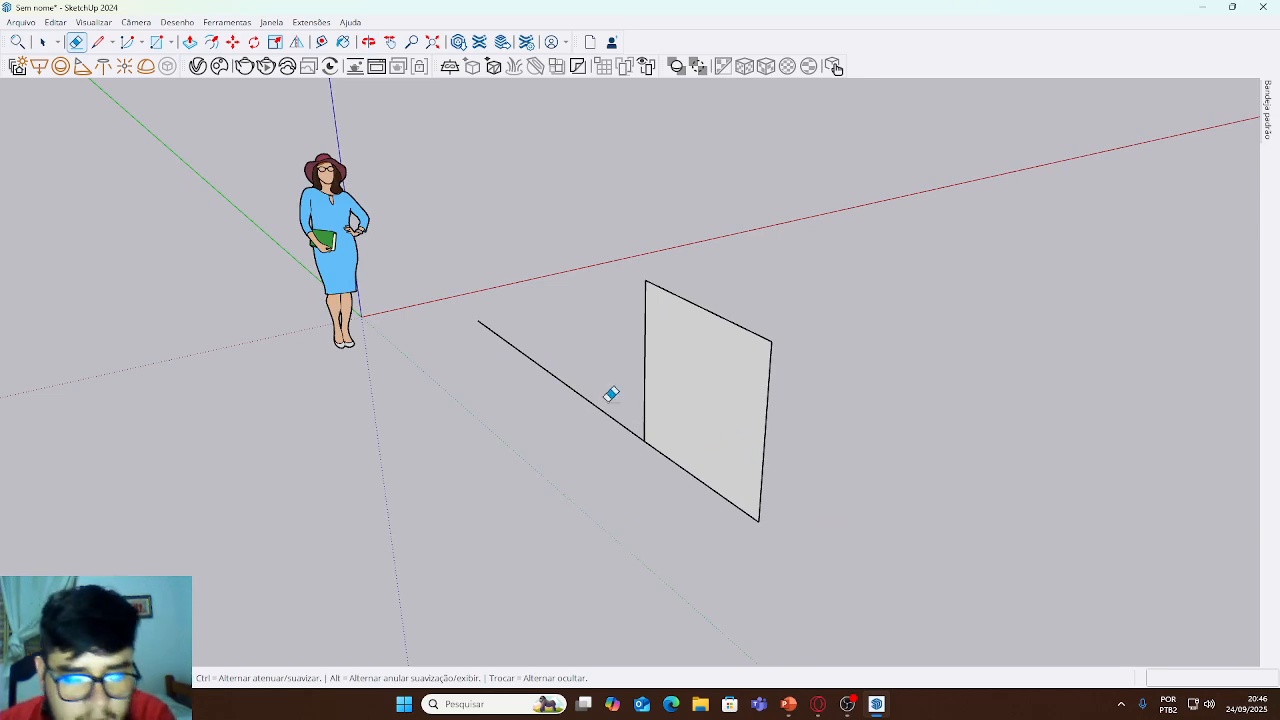
pyautogui.click(524, 342)
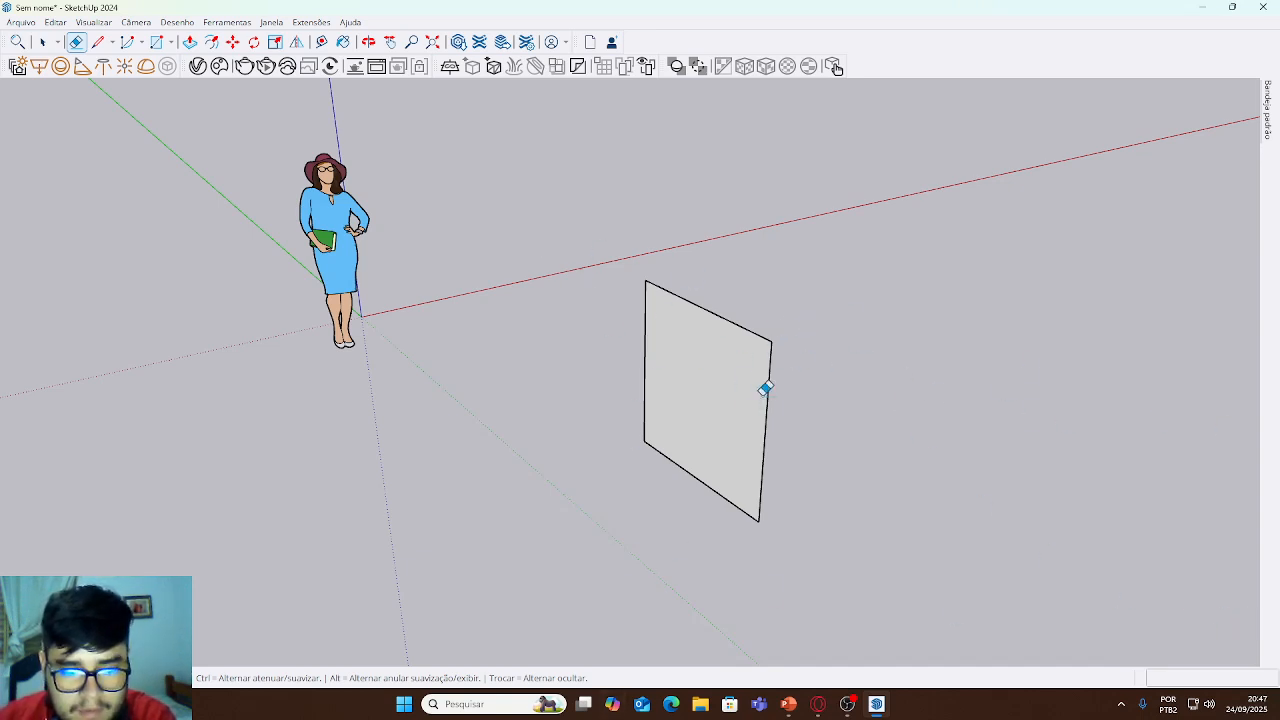
# - Erase all four edges of the remaining square face in a single Eraser stroke
pyautogui.click(772, 304)
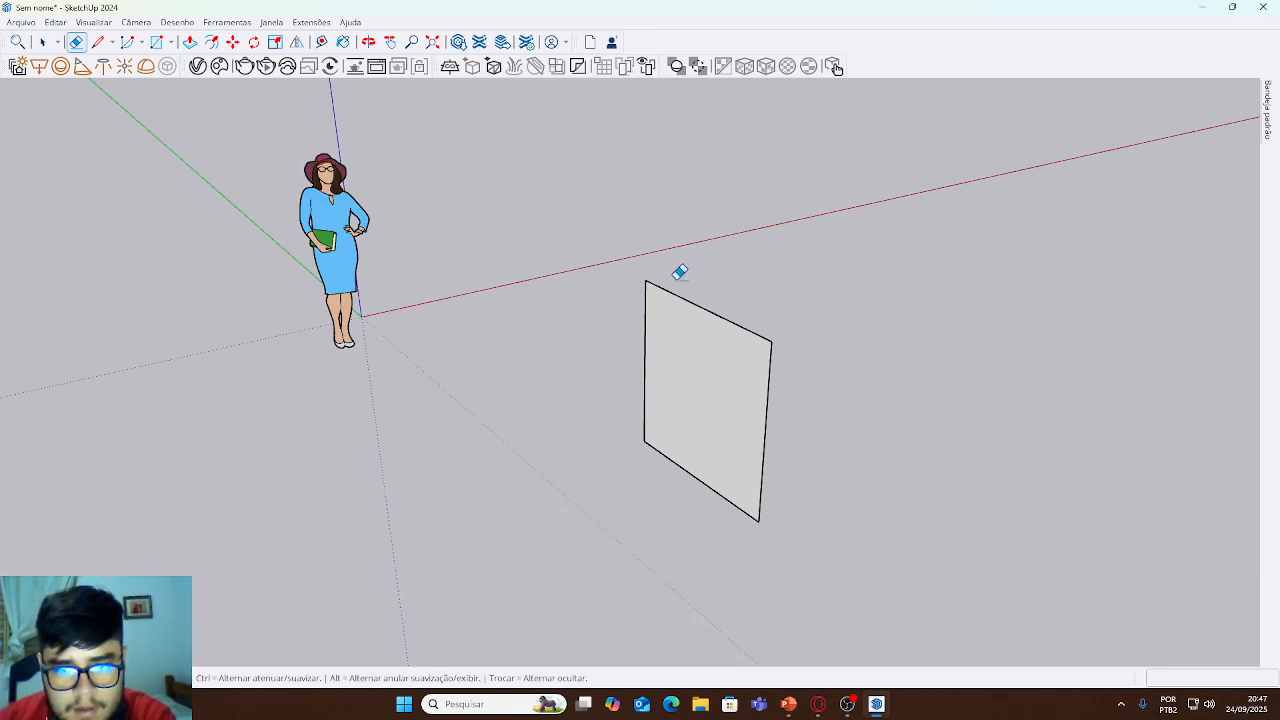
pyautogui.moveTo(679, 272)
pyautogui.mouseDown()
pyautogui.moveTo(597, 331)
pyautogui.moveTo(637, 505)
pyautogui.mouseUp()
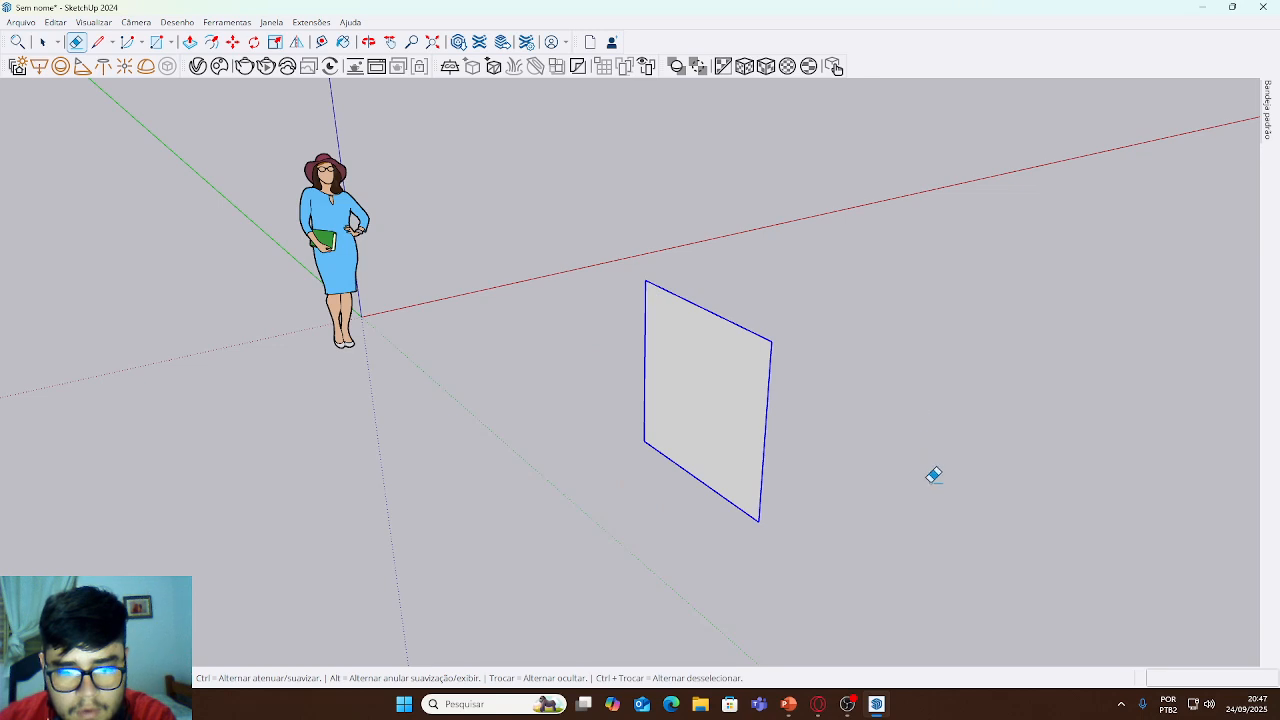
pyautogui.moveTo(930, 502); pyautogui.dragTo(924, 499)
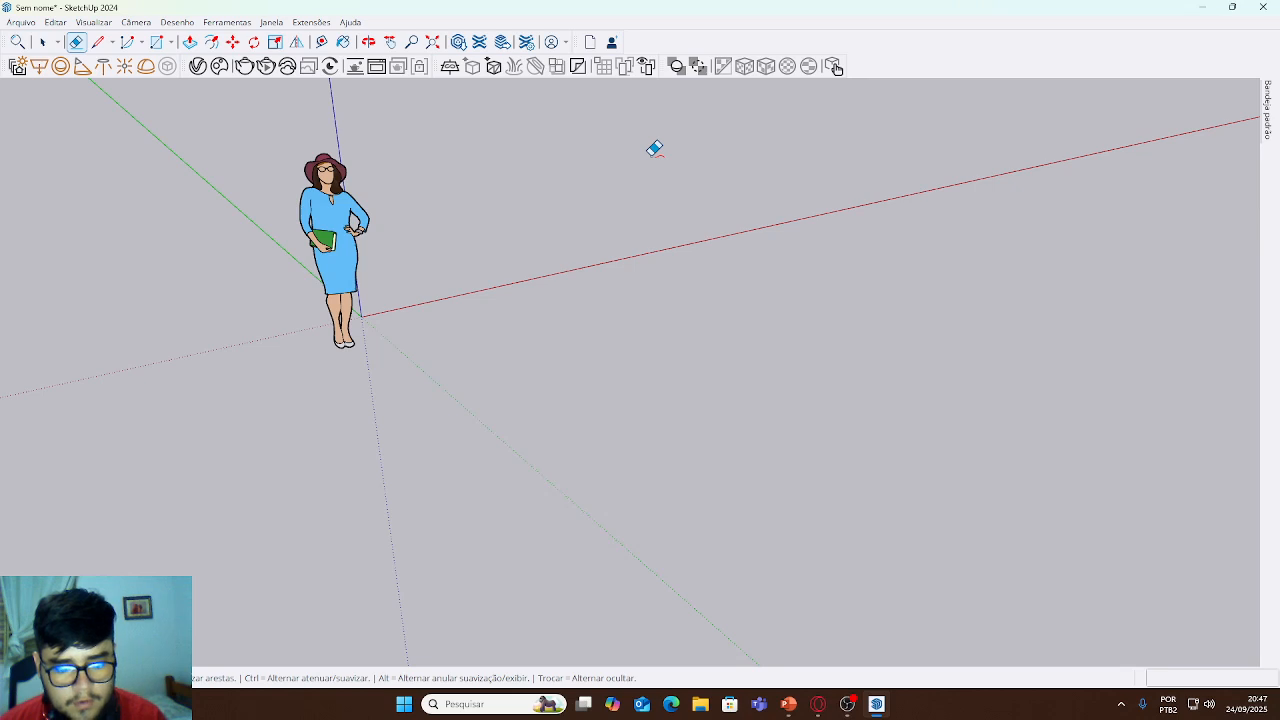
# - Undo the erasures to restore both the square and the triangle
pyautogui.hotkey('ctrl', 'z')
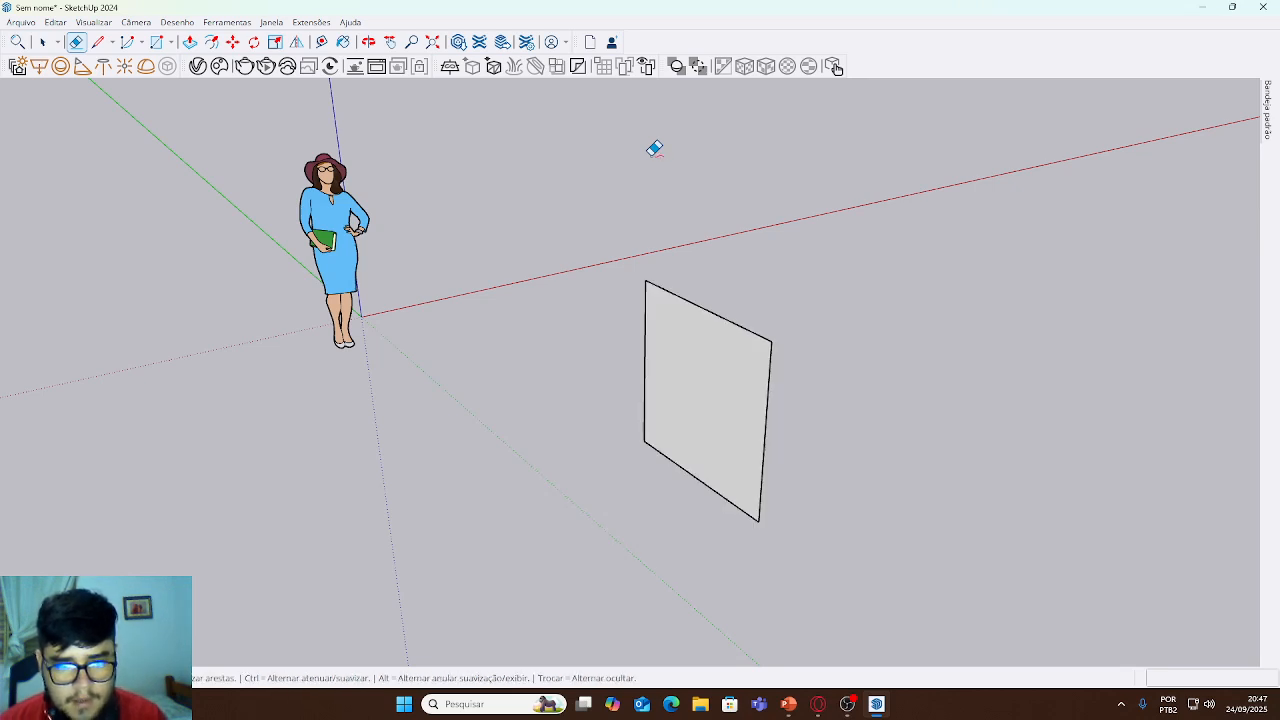
pyautogui.hotkey('ctrl', 'z')
pyautogui.hotkey('ctrl', 'z')
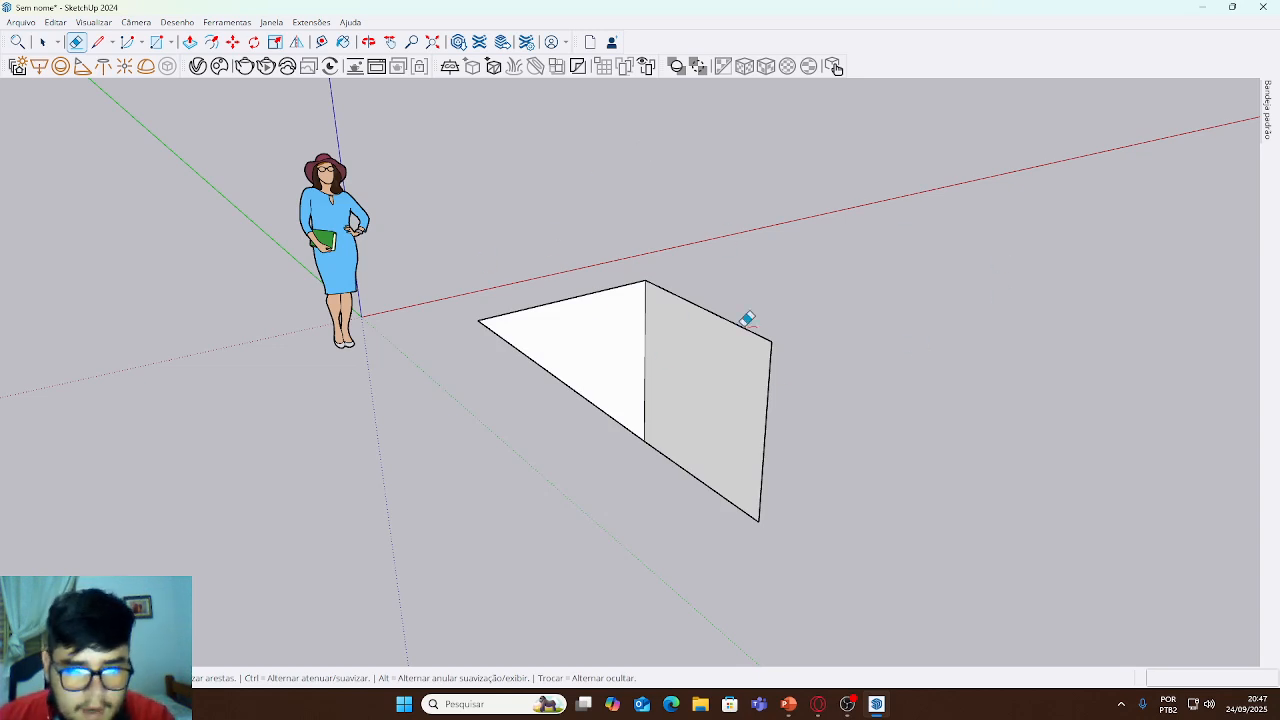
# - Soften and smooth the shared edge between the triangle and the square with the Eraser tool
pyautogui.moveTo(676, 338); pyautogui.dragTo(560, 320, button='middle')
pyautogui.moveTo(560, 320)
pyautogui.mouseDown()
pyautogui.moveTo(551, 297)
pyautogui.moveTo(763, 323)
pyautogui.moveTo(797, 393)
pyautogui.moveTo(721, 498)
pyautogui.mouseUp()
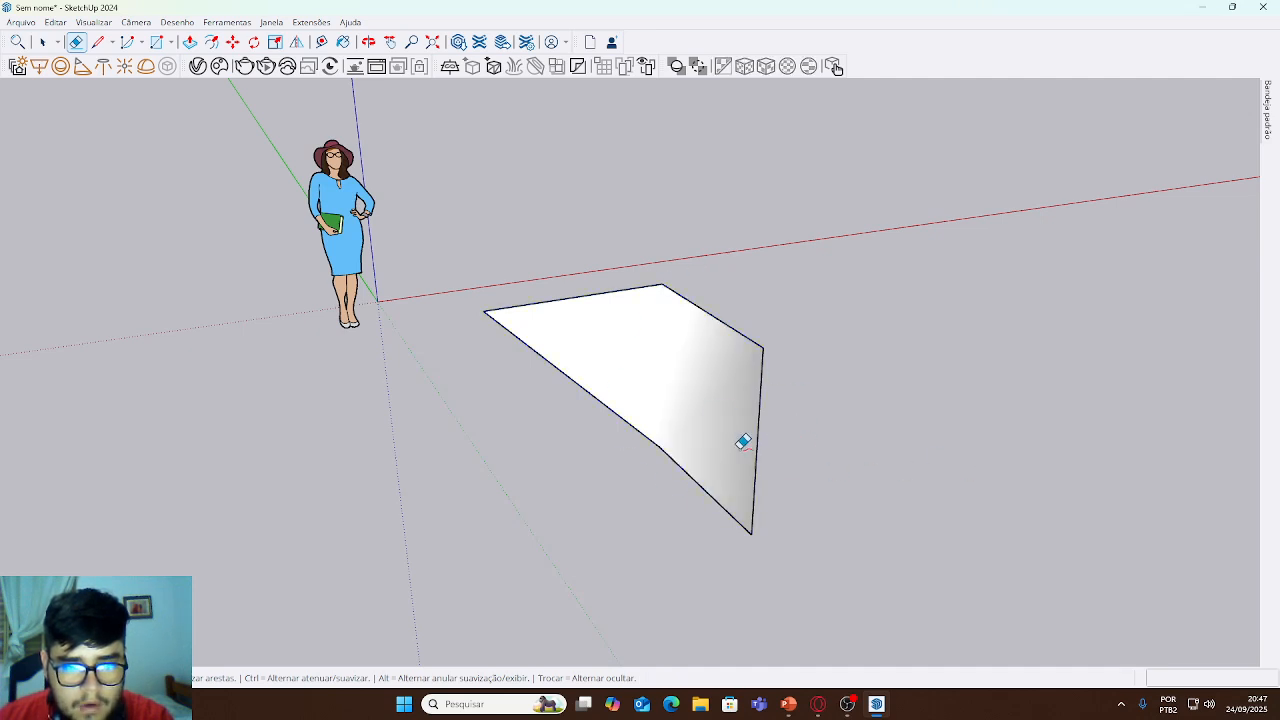
# - Examine the shading across the softened edge from several angles and distances
pyautogui.scroll(-1, 617, 418)
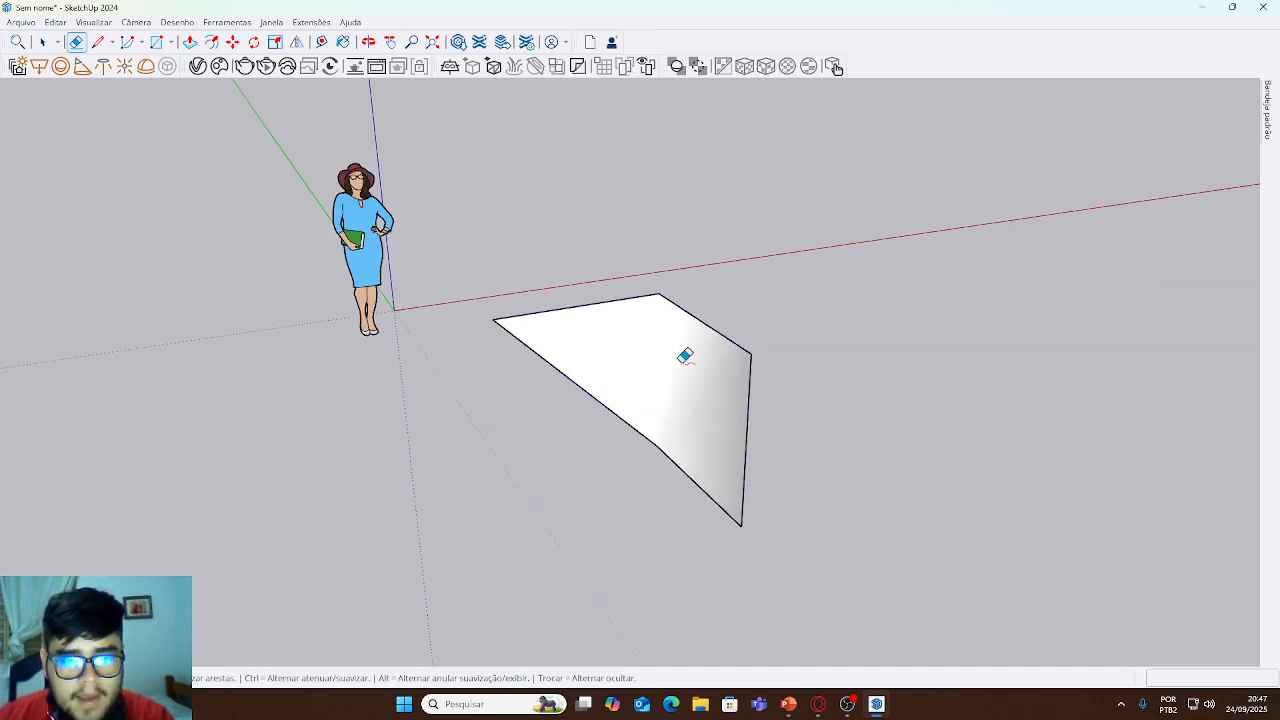
pyautogui.moveTo(692, 362); pyautogui.dragTo(597, 317, button='middle')
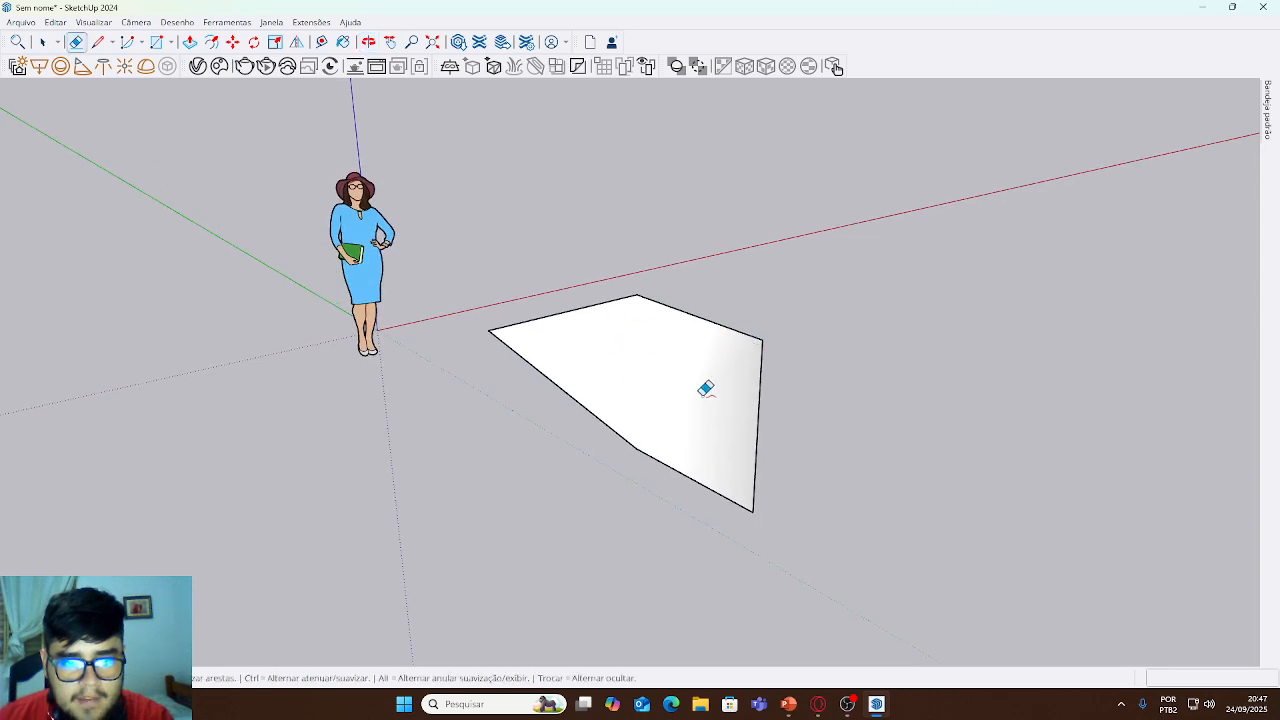
pyautogui.moveTo(706, 386); pyautogui.dragTo(414, 357, button='middle')
pyautogui.moveTo(526, 384)
pyautogui.mouseDown(button='middle')
pyautogui.moveTo(686, 391)
pyautogui.moveTo(689, 351)
pyautogui.mouseUp(button='middle')
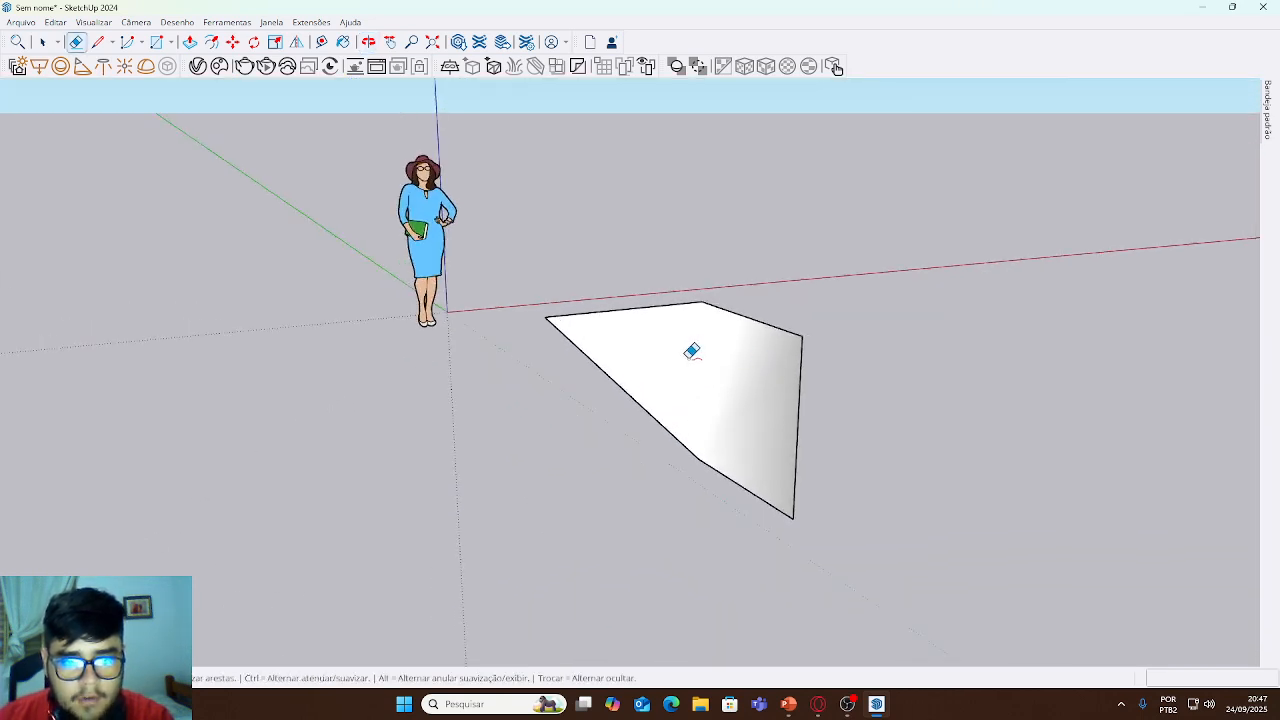
pyautogui.scroll(4, 680, 335)
pyautogui.moveTo(806, 386)
pyautogui.mouseDown(button='middle')
pyautogui.moveTo(509, 385)
pyautogui.moveTo(774, 400)
pyautogui.moveTo(323, 442)
pyautogui.moveTo(823, 451)
pyautogui.moveTo(842, 347)
pyautogui.mouseUp(button='middle')
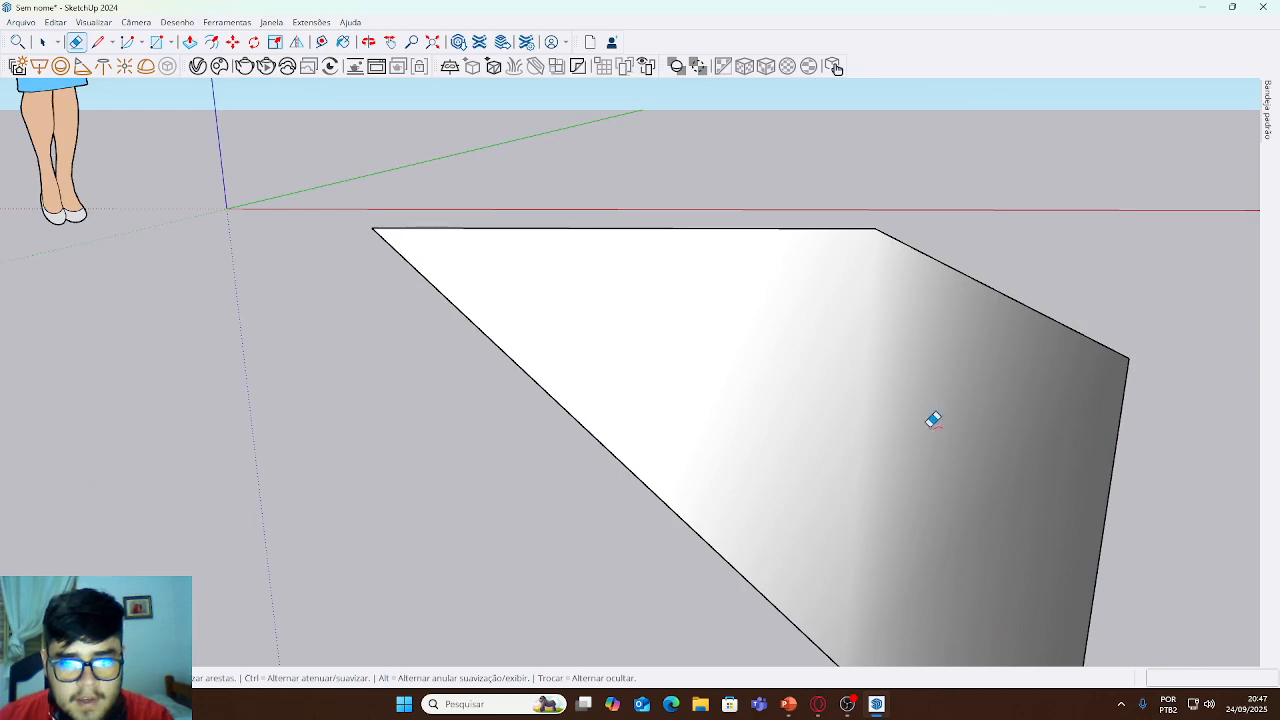
pyautogui.scroll(-2, 933, 420)
pyautogui.moveTo(951, 437)
pyautogui.mouseDown(button='middle')
pyautogui.moveTo(920, 429)
pyautogui.moveTo(1137, 429)
pyautogui.moveTo(809, 407)
pyautogui.mouseUp(button='middle')
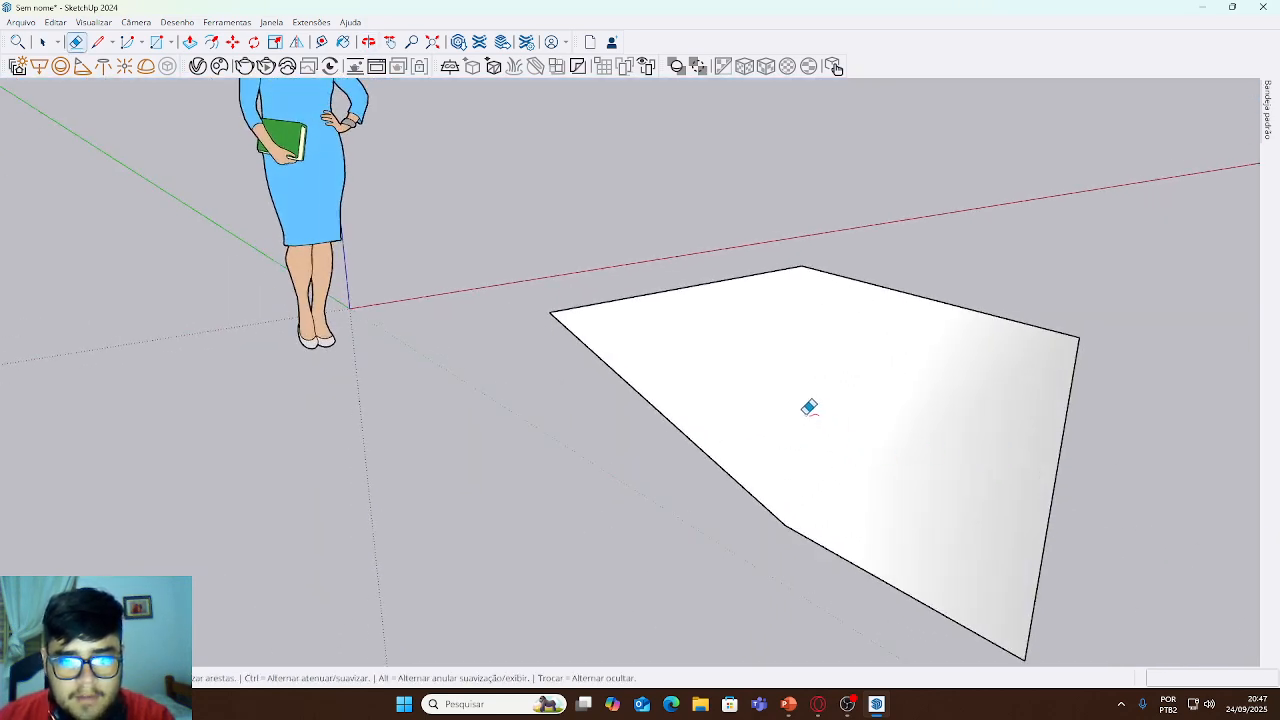
# - Invert the empty selection to select the scale figure and the smoothed surface, and clear it again
pyautogui.rightClick(806, 416)
pyautogui.click(654, 476)
pyautogui.rightClick(656, 480)
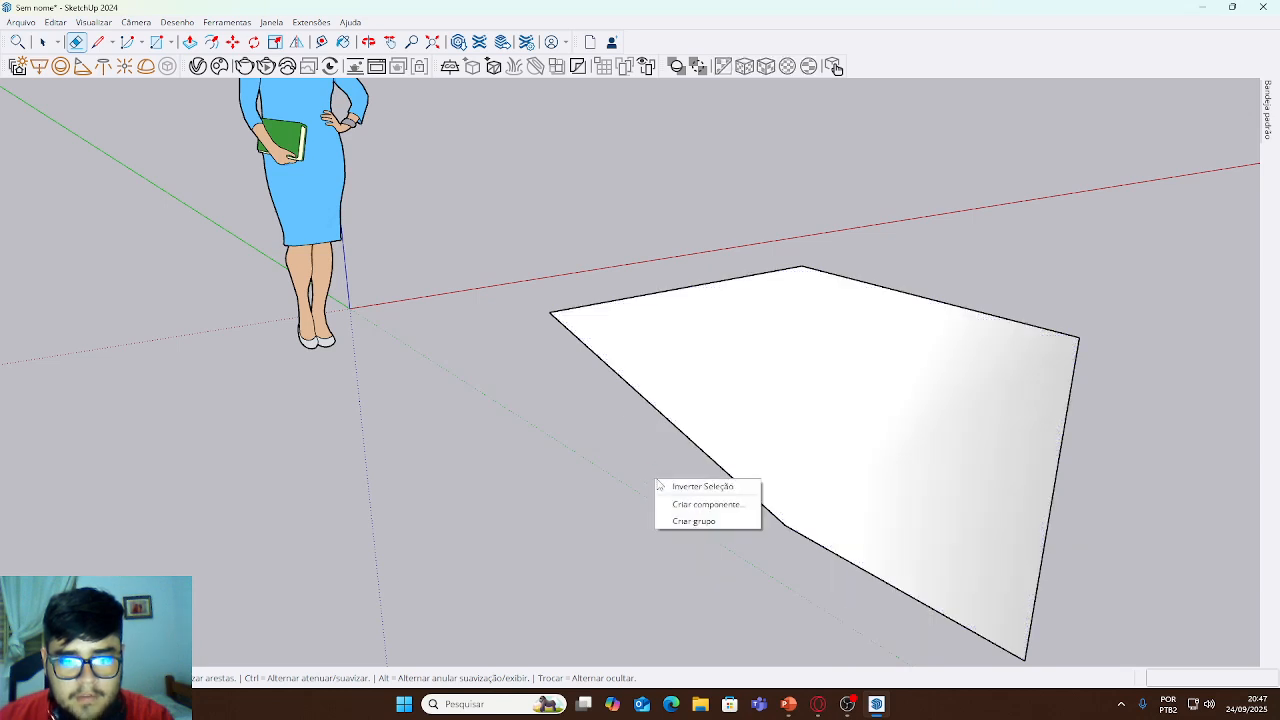
pyautogui.click(675, 487)
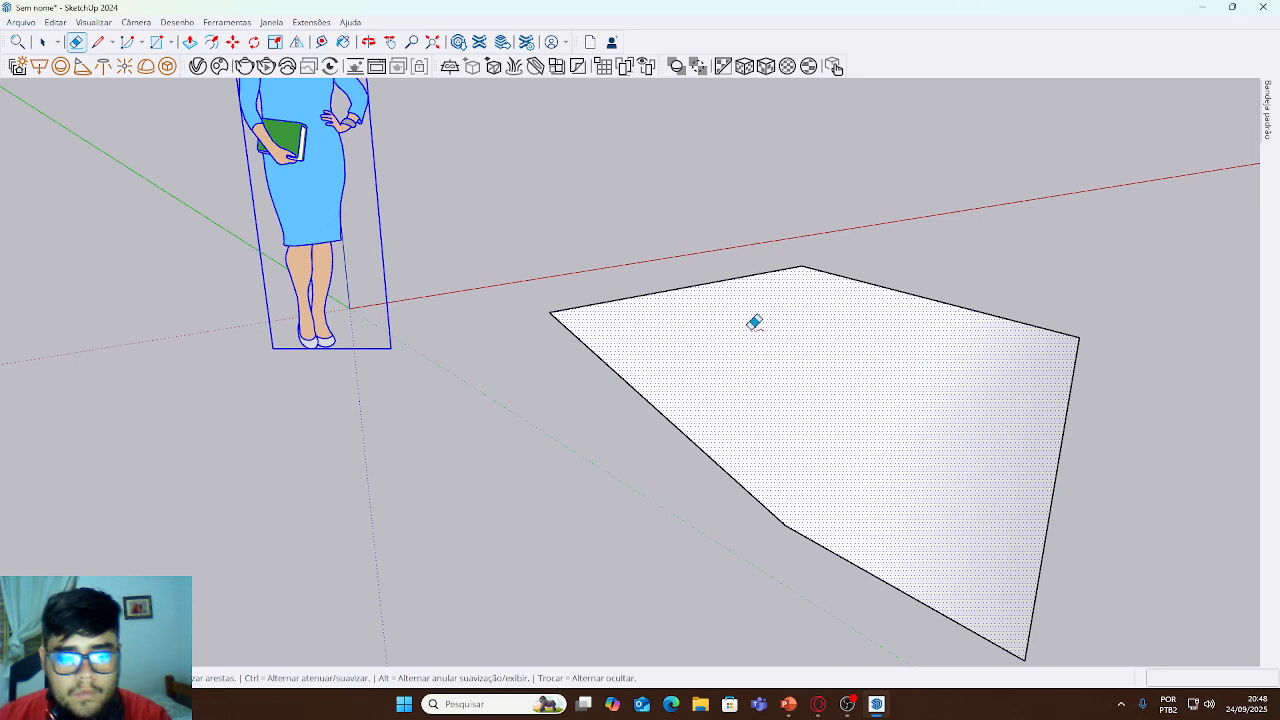
pyautogui.click(852, 336)
pyautogui.moveTo(839, 346)
pyautogui.mouseDown(button='middle')
pyautogui.moveTo(929, 337)
pyautogui.moveTo(1074, 389)
pyautogui.moveTo(500, 403)
pyautogui.moveTo(62, 342)
pyautogui.mouseUp(button='middle')
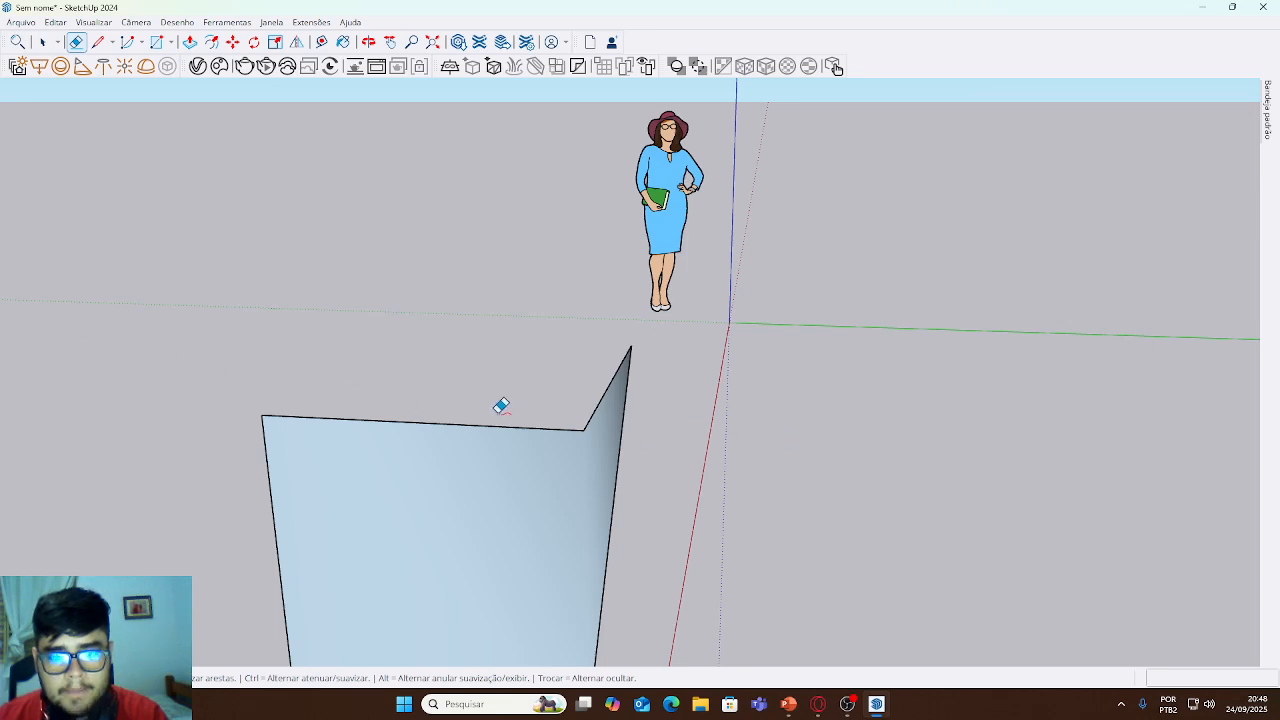
# - Select the smoothed surface, view its available context commands without applying one, and clear the selection
pyautogui.moveTo(500, 406); pyautogui.dragTo(1100, 380, button='middle')
pyautogui.rightClick(751, 467)
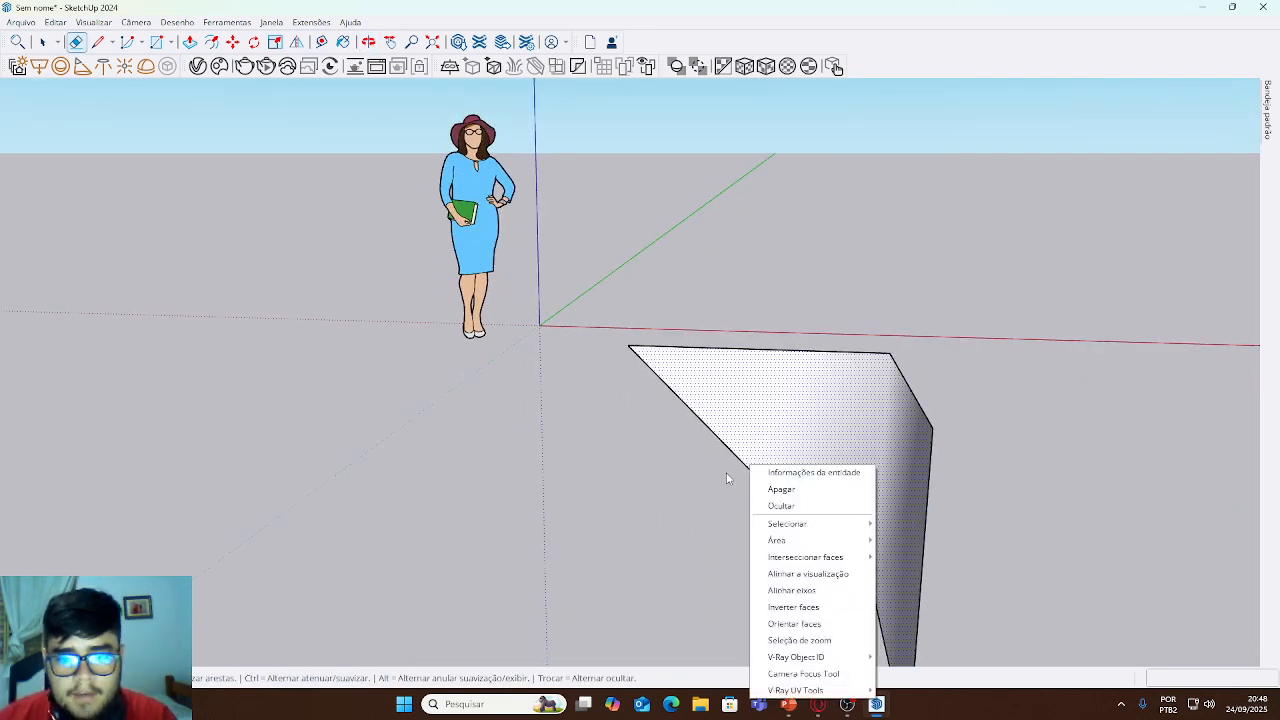
pyautogui.click(704, 460)
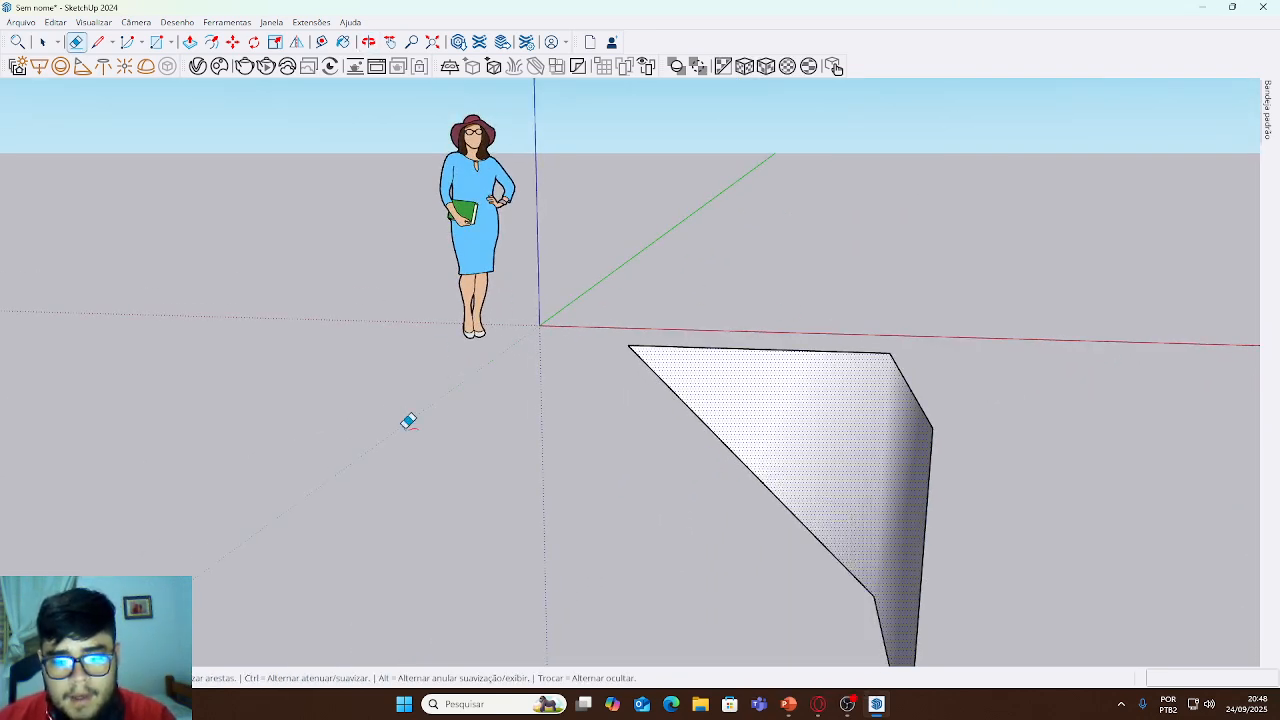
pyautogui.scroll(-1, 863, 456)
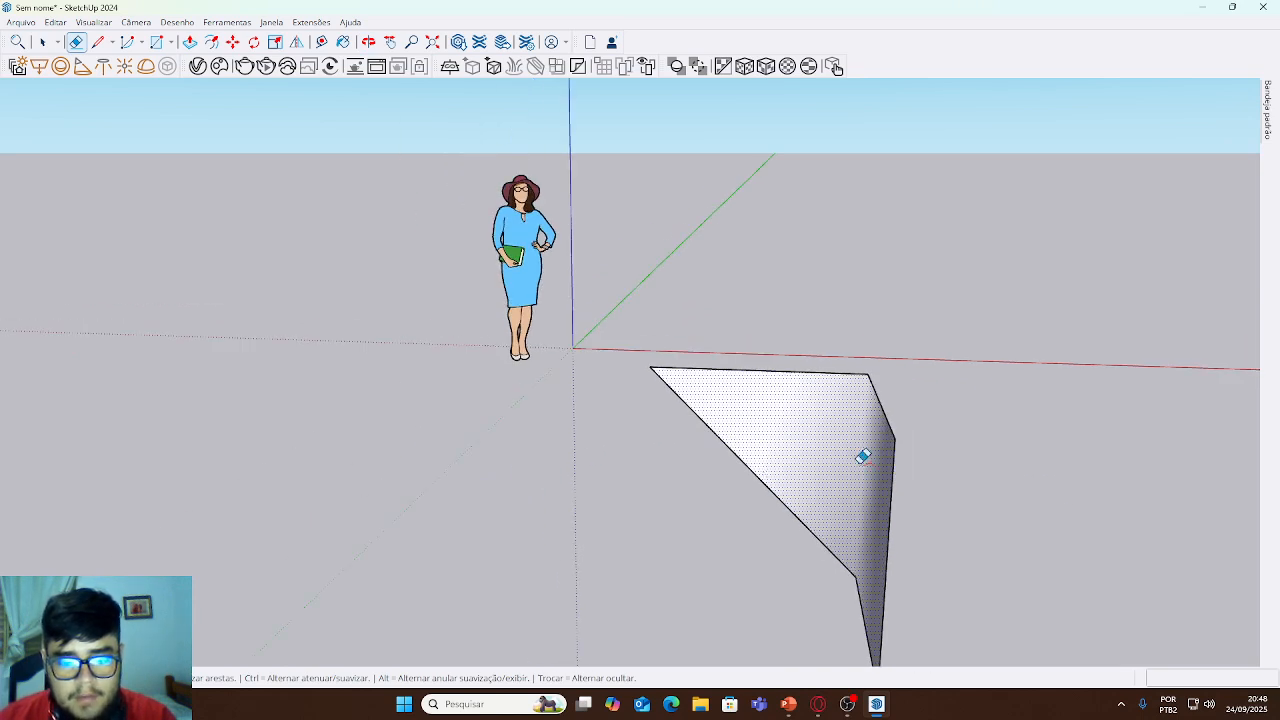
pyautogui.press('Escape')
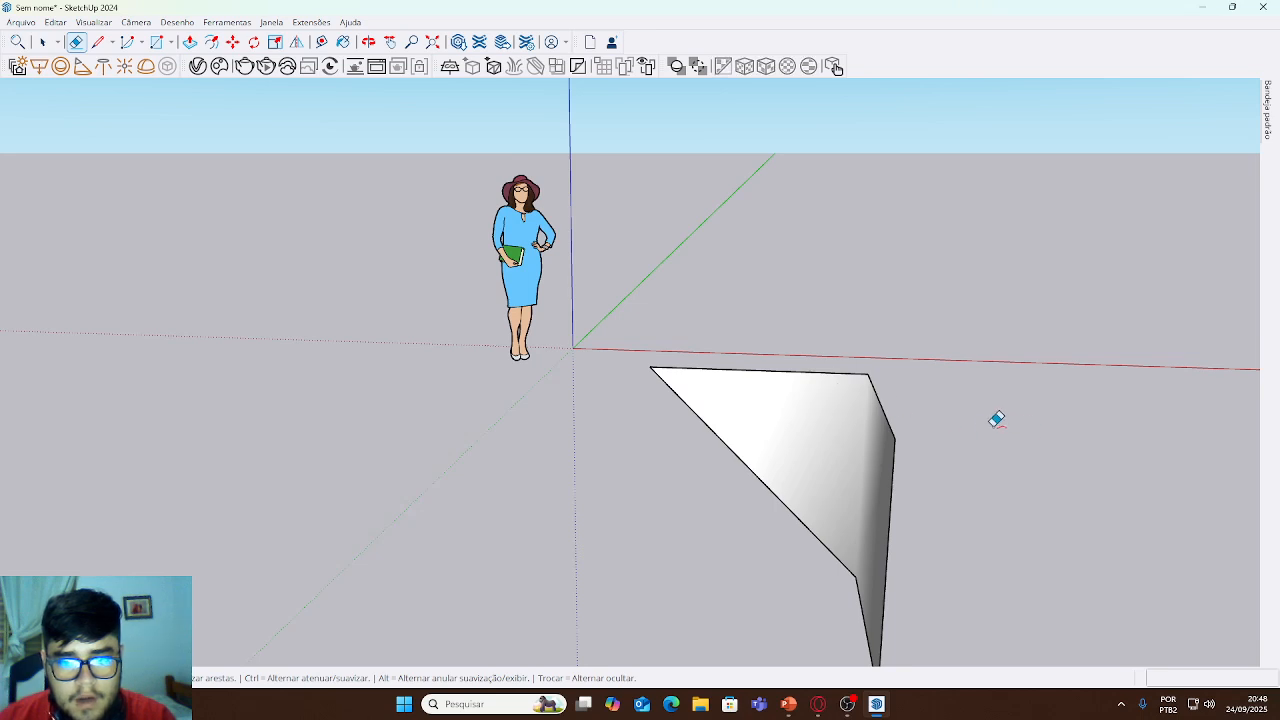
# - Examine the front and back of the smoothed surface, checking the shading gradient between the triangle and the square
pyautogui.moveTo(997, 419); pyautogui.dragTo(389, 389, button='middle')
pyautogui.moveTo(737, 443); pyautogui.dragTo(897, 537, button='middle')
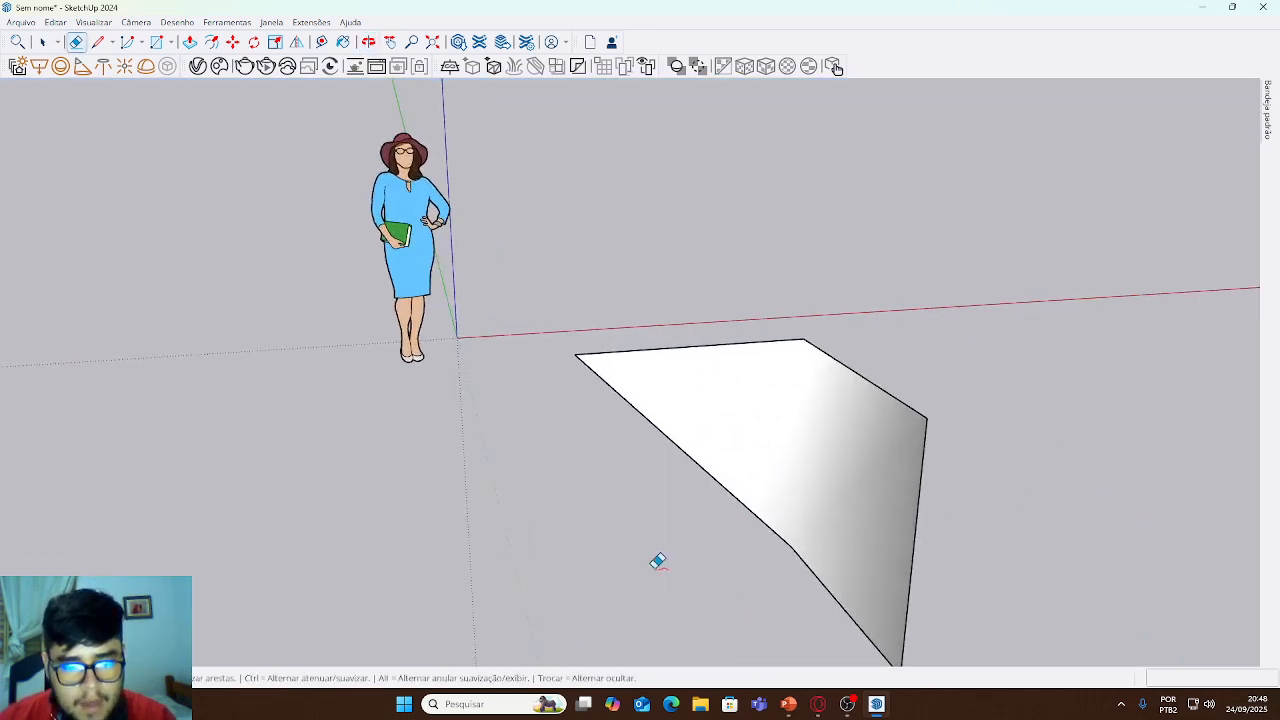
pyautogui.moveTo(820, 517); pyautogui.dragTo(120, 457, button='middle')
pyautogui.moveTo(823, 397)
pyautogui.mouseDown(button='middle')
pyautogui.moveTo(593, 433)
pyautogui.moveTo(491, 489)
pyautogui.moveTo(947, 586)
pyautogui.mouseUp(button='middle')
pyautogui.press('e')
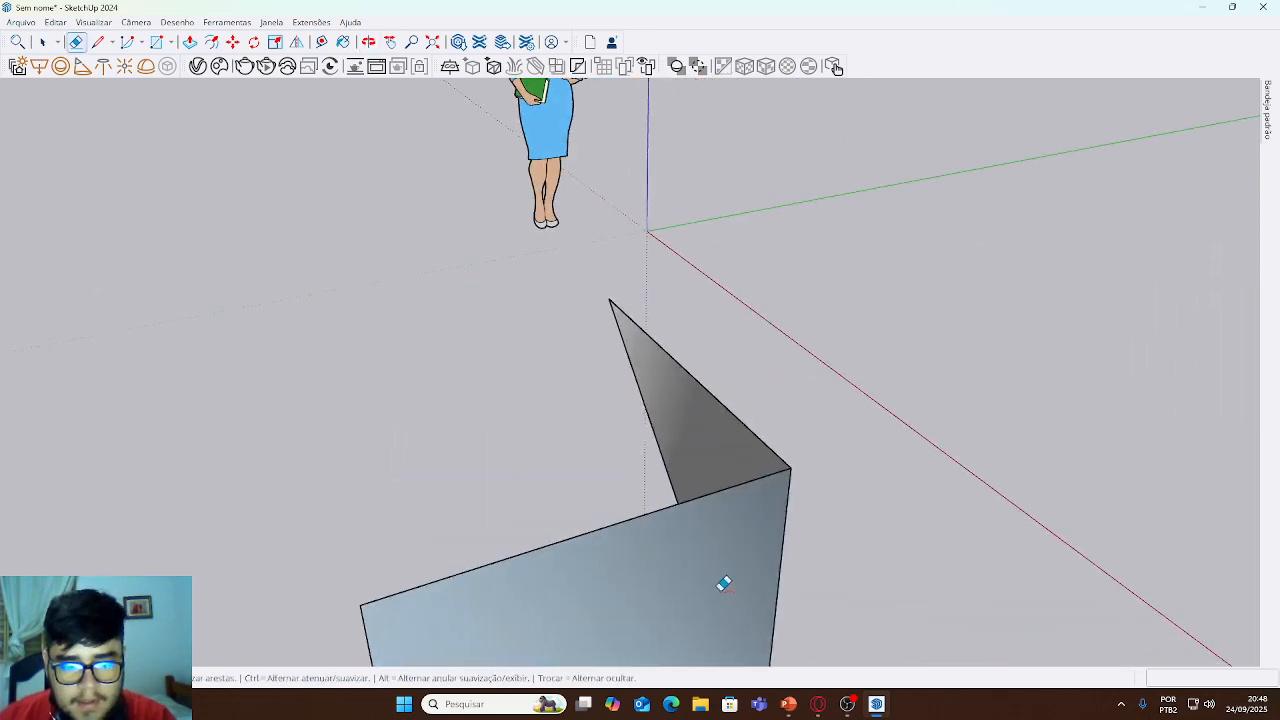
pyautogui.moveTo(768, 471)
pyautogui.mouseDown(button='middle')
pyautogui.moveTo(800, 509)
pyautogui.moveTo(640, 531)
pyautogui.moveTo(686, 551)
pyautogui.moveTo(509, 523)
pyautogui.moveTo(577, 491)
pyautogui.mouseUp(button='middle')
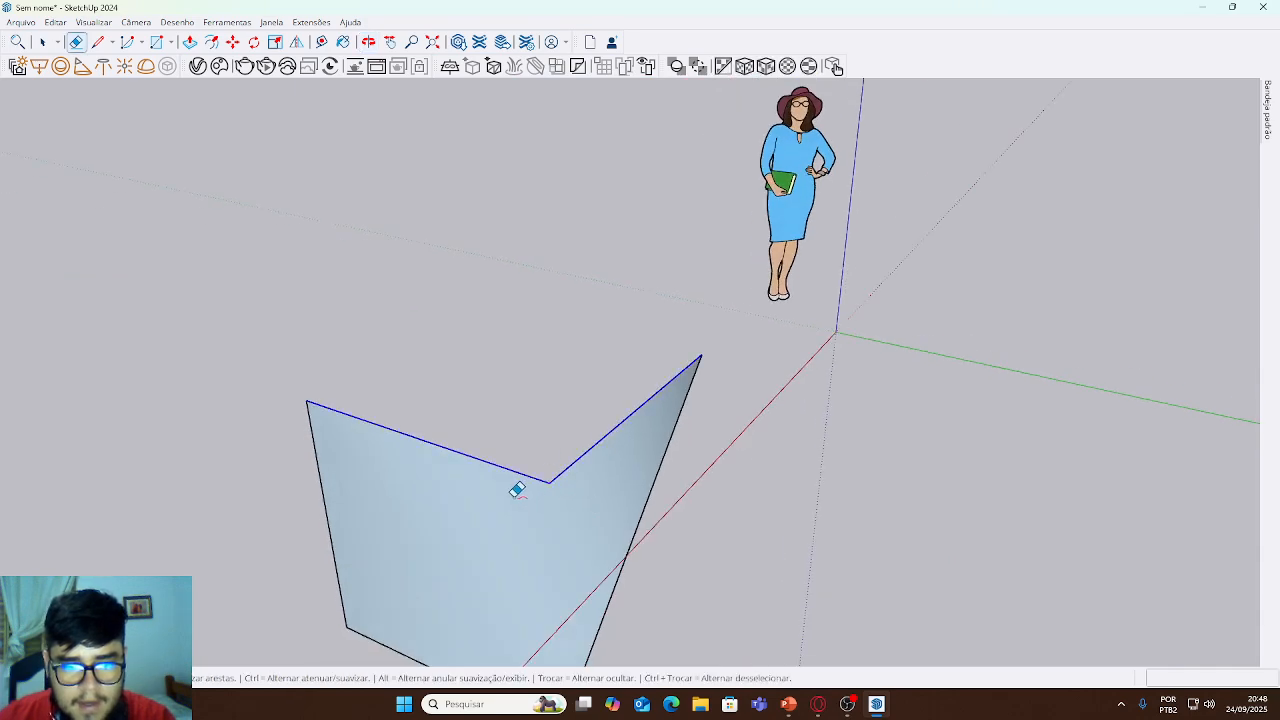
pyautogui.moveTo(420, 494); pyautogui.dragTo(857, 466, button='middle')
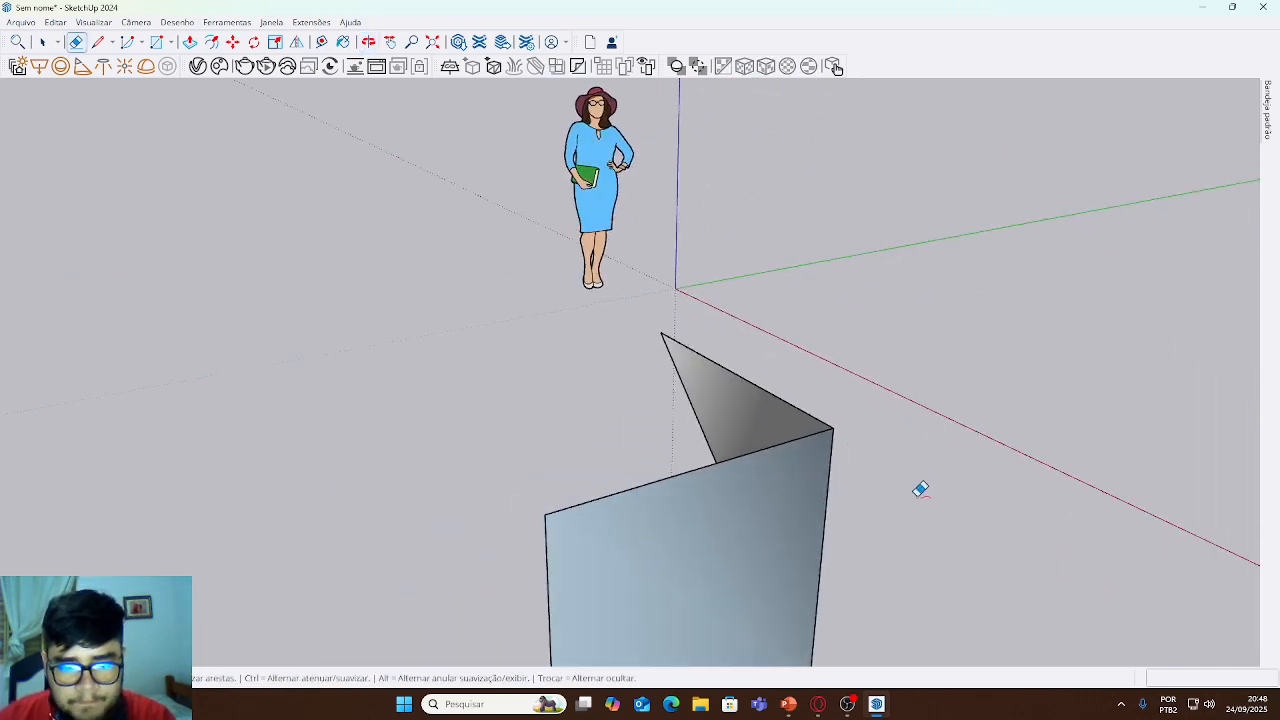
pyautogui.moveTo(451, 477)
pyautogui.mouseDown(button='middle')
pyautogui.moveTo(960, 574)
pyautogui.moveTo(964, 472)
pyautogui.moveTo(864, 461)
pyautogui.mouseUp(button='middle')
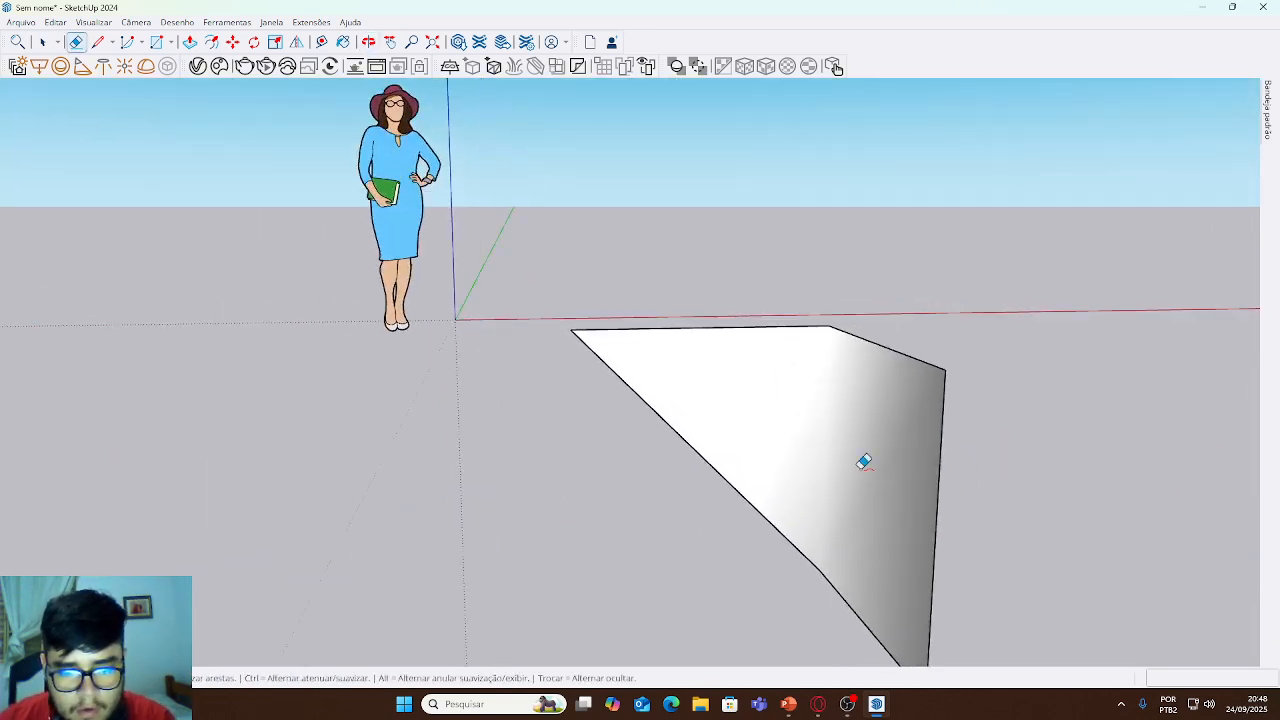
pyautogui.moveTo(880, 497)
pyautogui.mouseDown(button='middle')
pyautogui.moveTo(960, 531)
pyautogui.moveTo(990, 519)
pyautogui.mouseUp(button='middle')
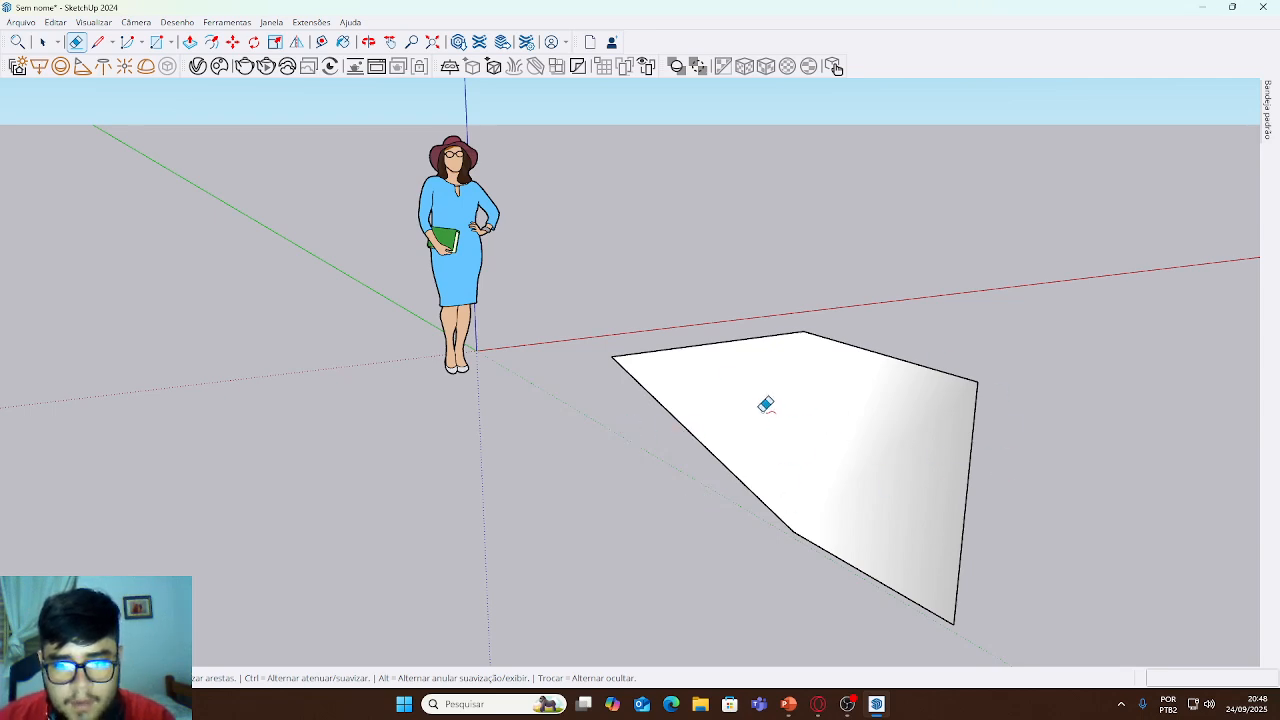
# - Try to soften the outer boundary edges of the smoothed surface with repeated Eraser strokes
pyautogui.moveTo(708, 346); pyautogui.dragTo(700, 548)
pyautogui.moveTo(908, 346); pyautogui.dragTo(850, 626)
pyautogui.keyDown('ctrl'); pyautogui.scroll(-2, 850, 626); pyautogui.keyUp('ctrl')
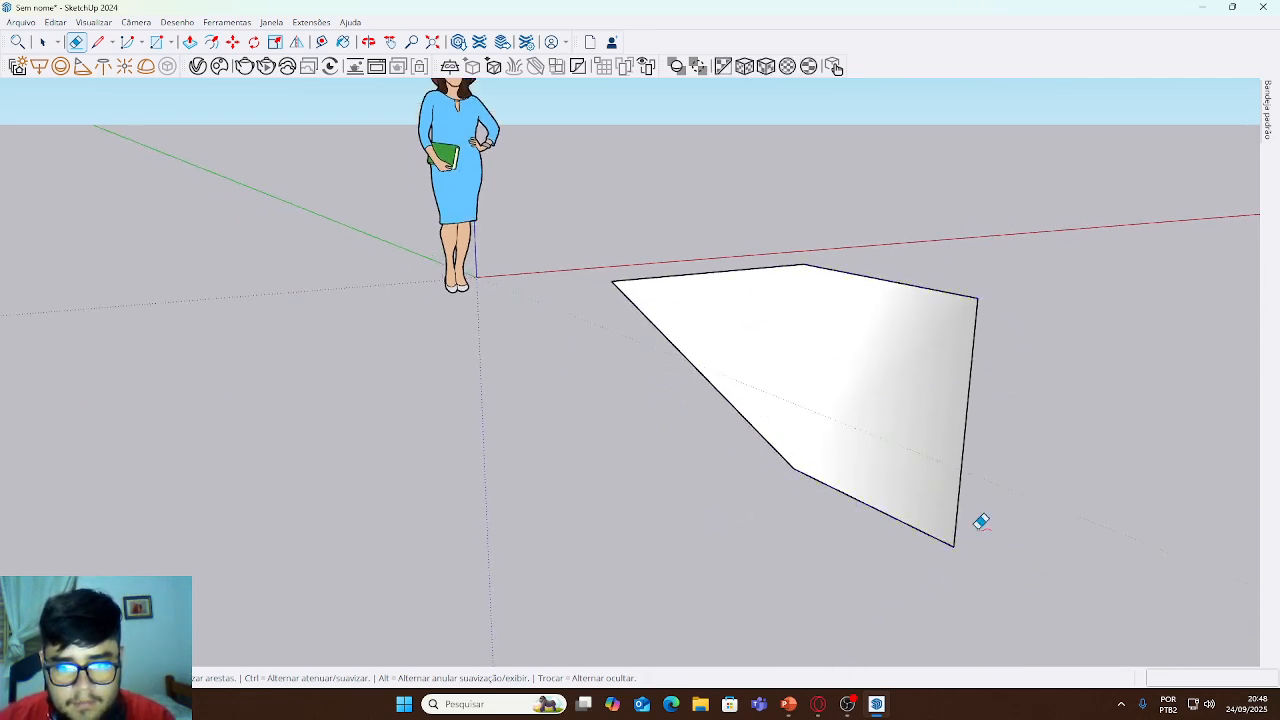
pyautogui.moveTo(980, 520)
pyautogui.mouseDown()
pyautogui.moveTo(377, 234)
pyautogui.moveTo(906, 234)
pyautogui.mouseUp()
pyautogui.moveTo(836, 214)
pyautogui.mouseDown()
pyautogui.moveTo(688, 340)
pyautogui.moveTo(709, 506)
pyautogui.mouseUp()
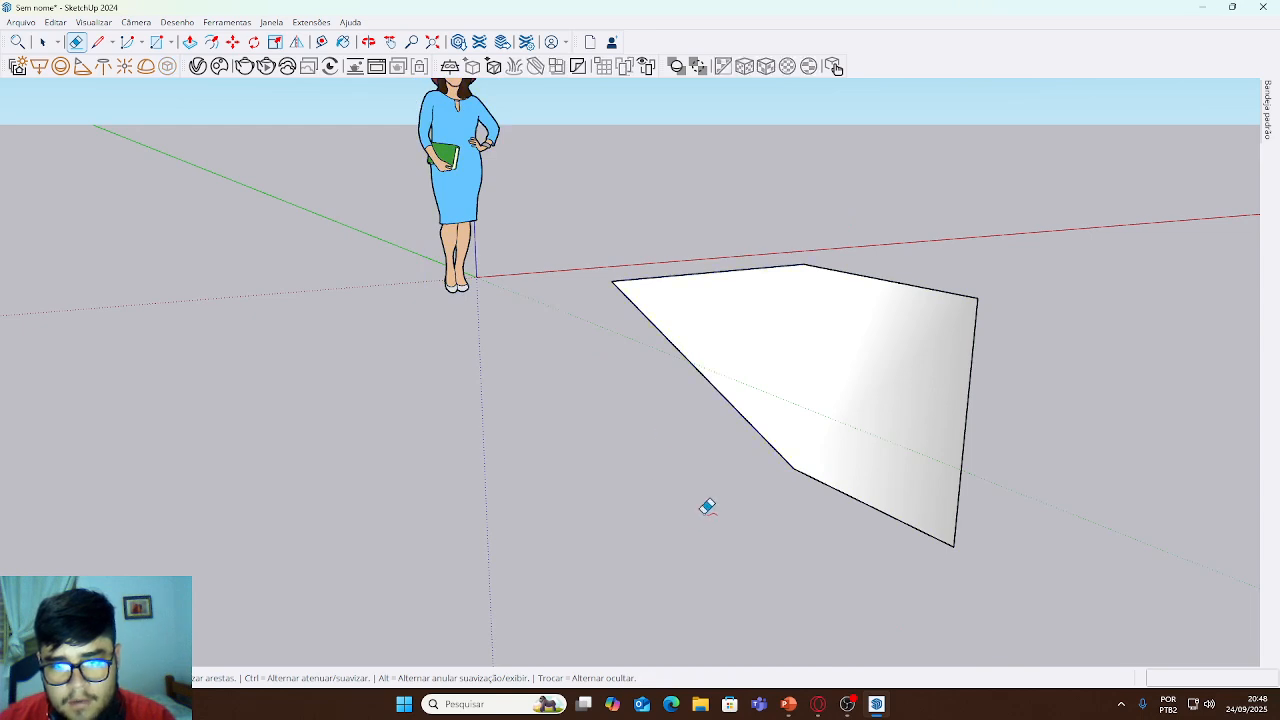
pyautogui.moveTo(938, 268)
pyautogui.mouseDown()
pyautogui.moveTo(780, 577)
pyautogui.moveTo(782, 562)
pyautogui.mouseUp()
pyautogui.moveTo(1063, 466); pyautogui.dragTo(868, 307)
pyautogui.moveTo(828, 214); pyautogui.dragTo(830, 452)
pyautogui.moveTo(1100, 415)
pyautogui.mouseDown()
pyautogui.moveTo(651, 591)
pyautogui.moveTo(605, 454)
pyautogui.mouseUp()
pyautogui.moveTo(864, 262); pyautogui.dragTo(1060, 580)
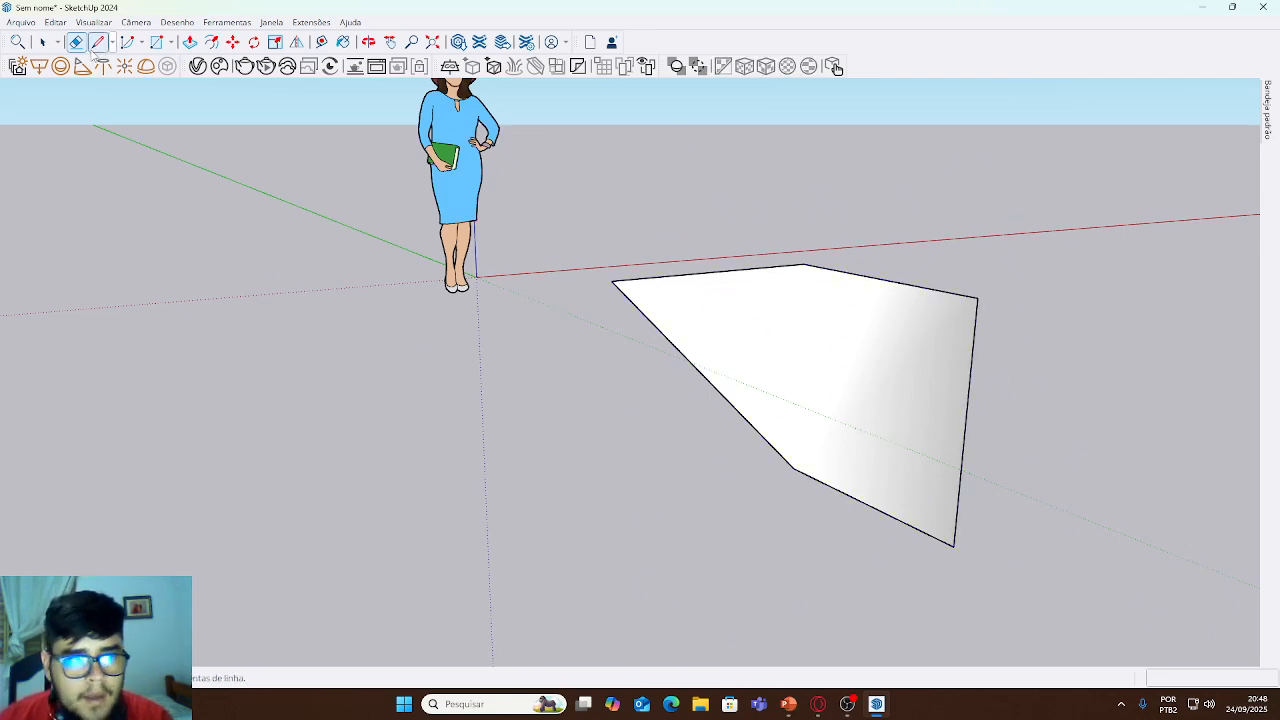
pyautogui.rightClick(77, 46)
pyautogui.click(75, 51)
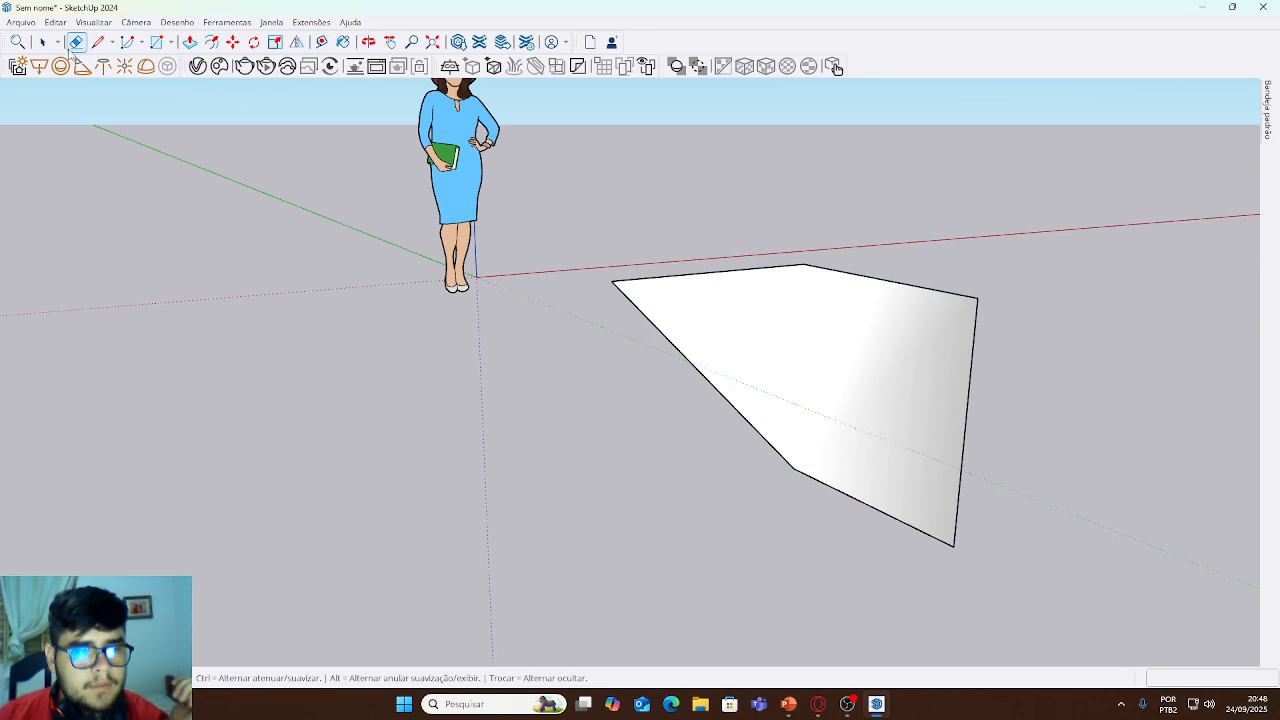
pyautogui.rightClick(150, 140)
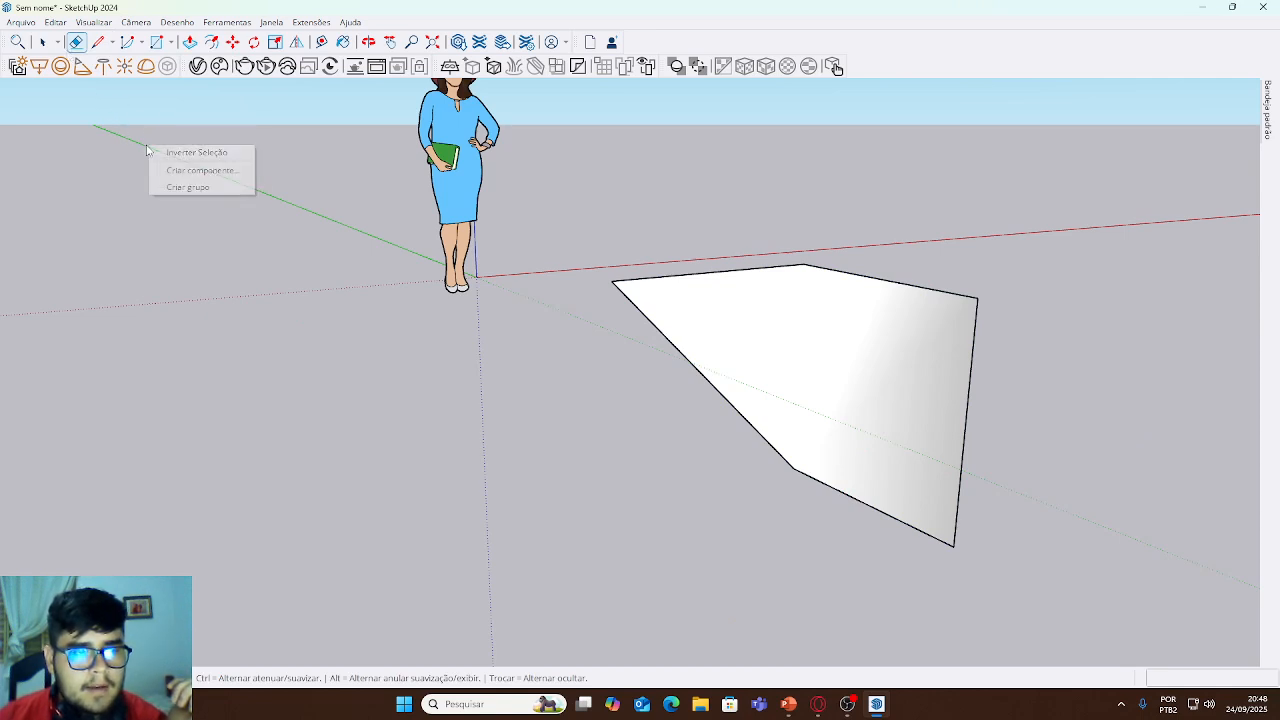
pyautogui.click(216, 151)
pyautogui.rightClick(212, 157)
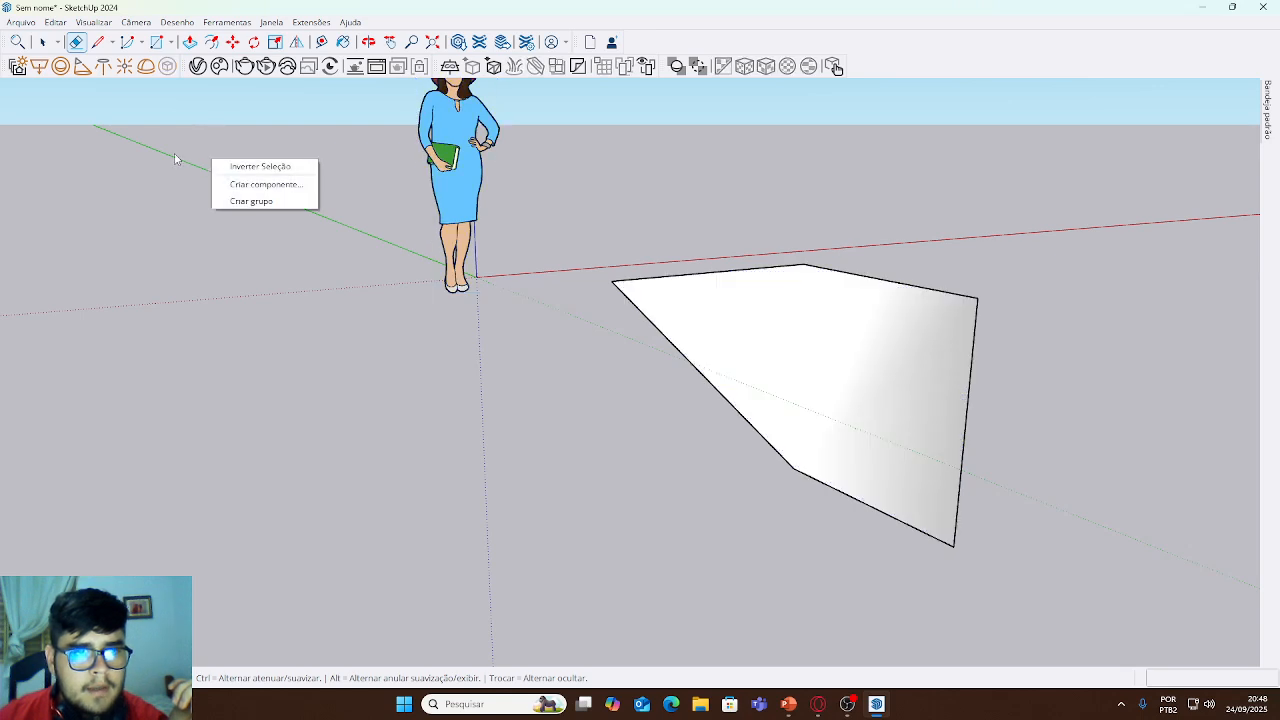
pyautogui.click(138, 148)
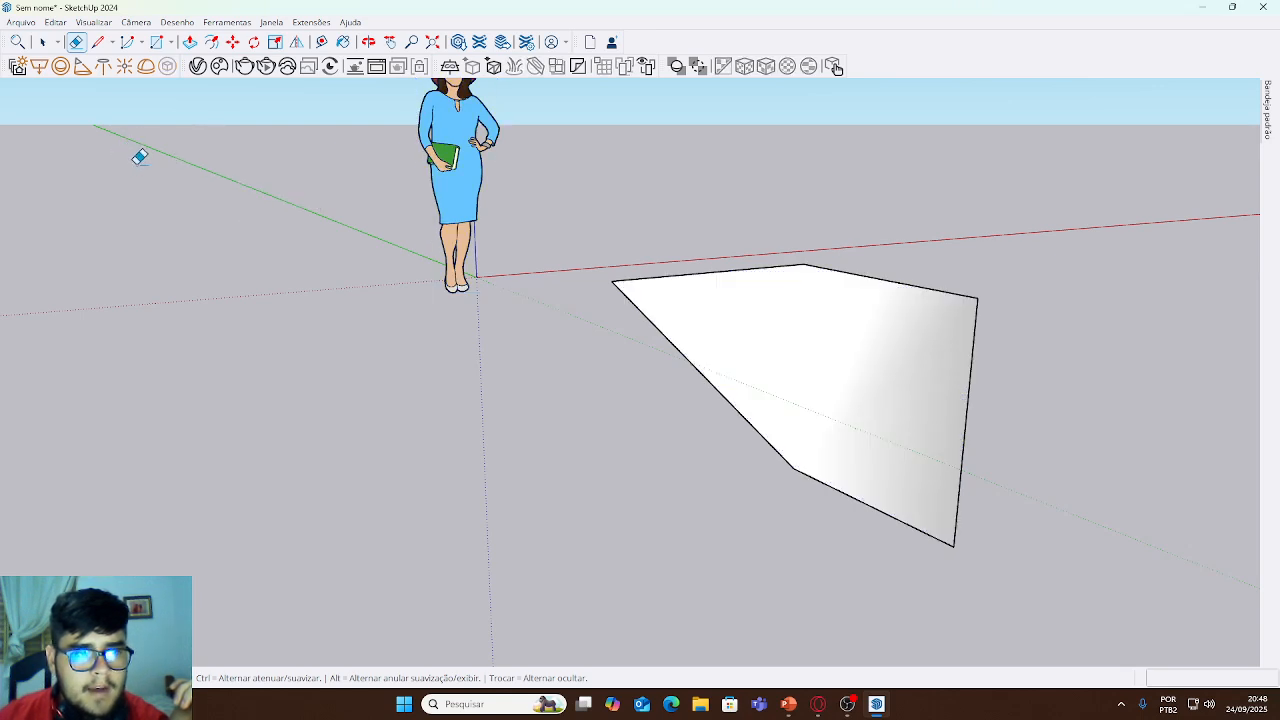
pyautogui.scroll(1, 491, 351)
pyautogui.rightClick(468, 364)
pyautogui.click(330, 391)
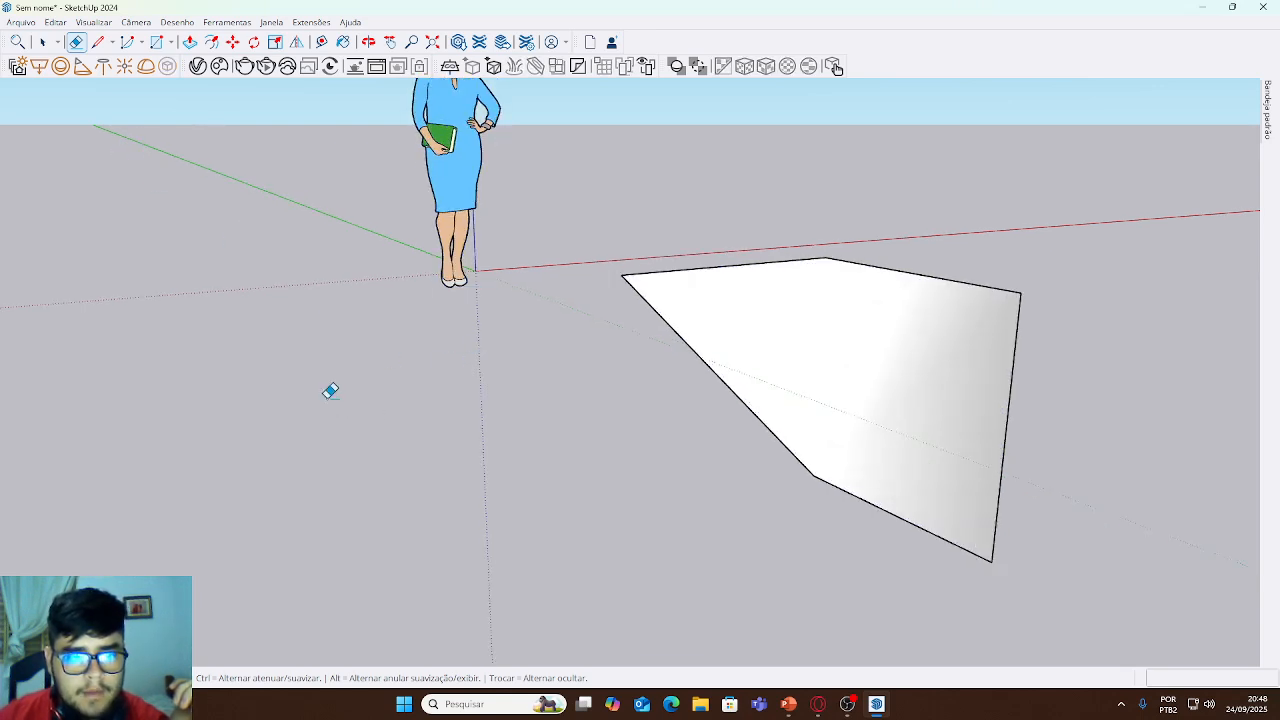
pyautogui.rightClick(279, 329)
pyautogui.click(209, 306)
pyautogui.rightClick(328, 383)
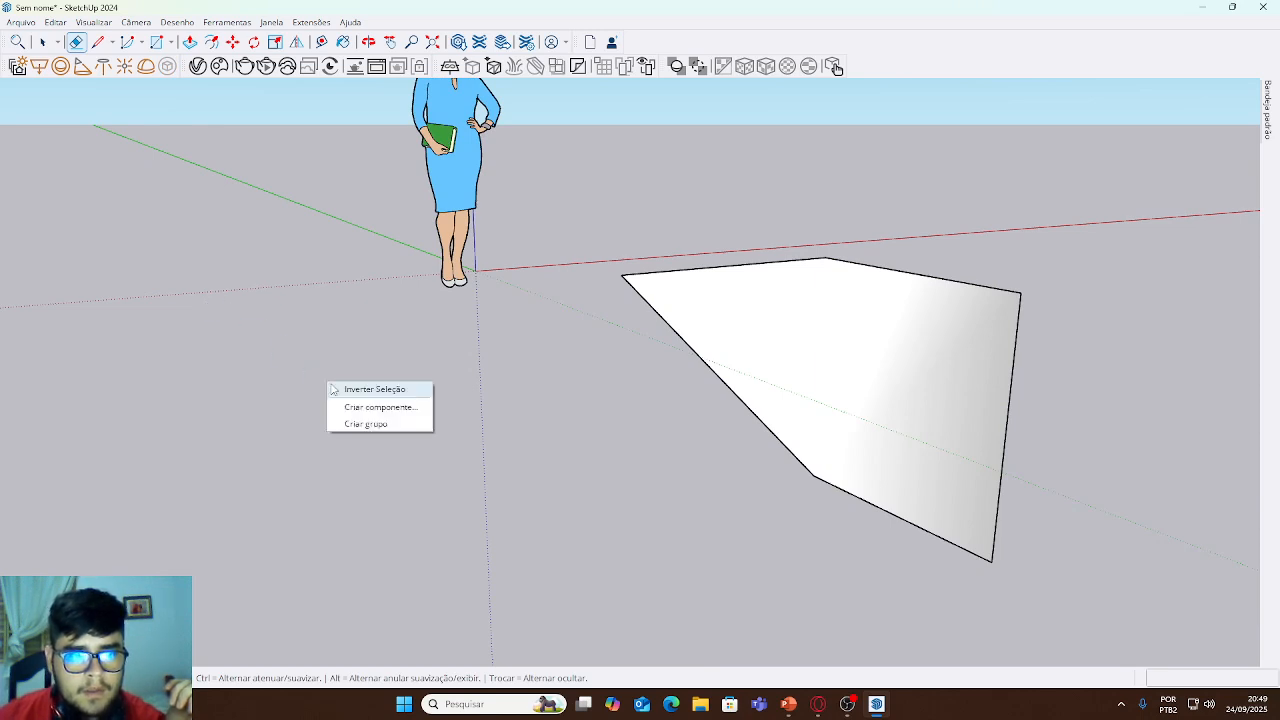
pyautogui.click(268, 347)
pyautogui.rightClick(211, 344)
pyautogui.click(517, 426)
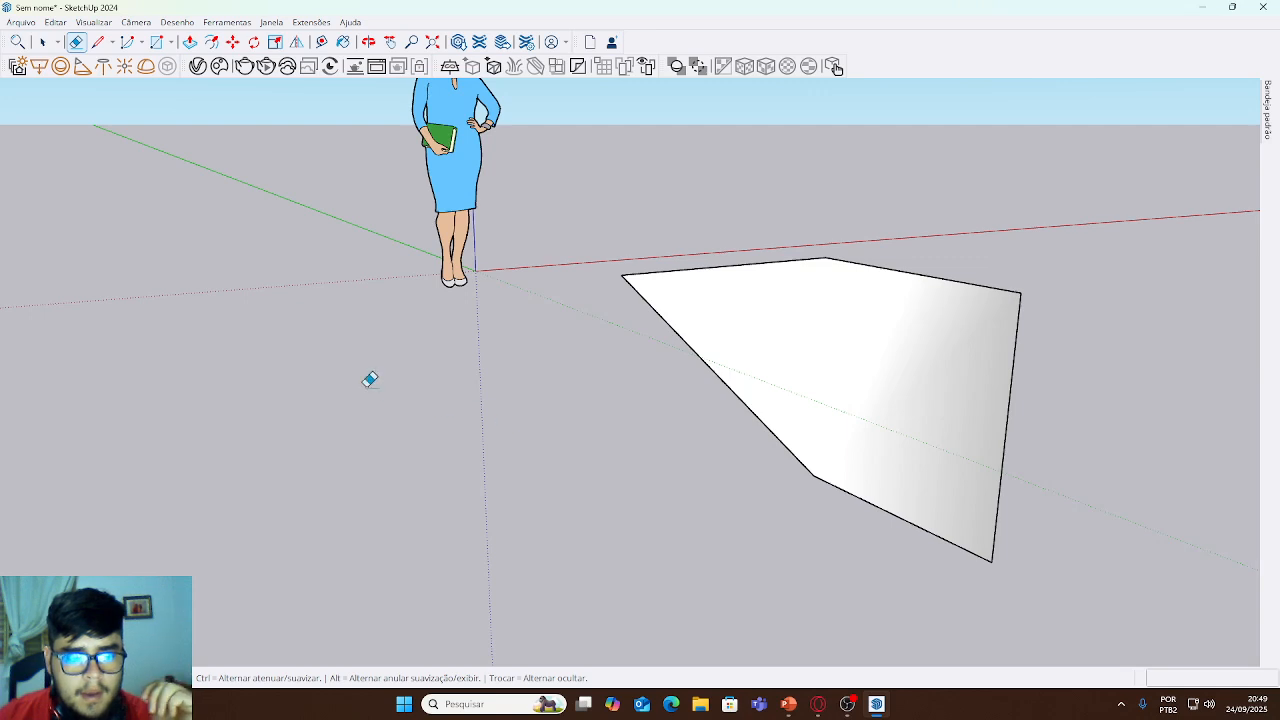
# - Remove the smoothed triangle-and-square surface from the model with the Eraser tool
pyautogui.moveTo(370, 380); pyautogui.dragTo(280, 463, button='middle')
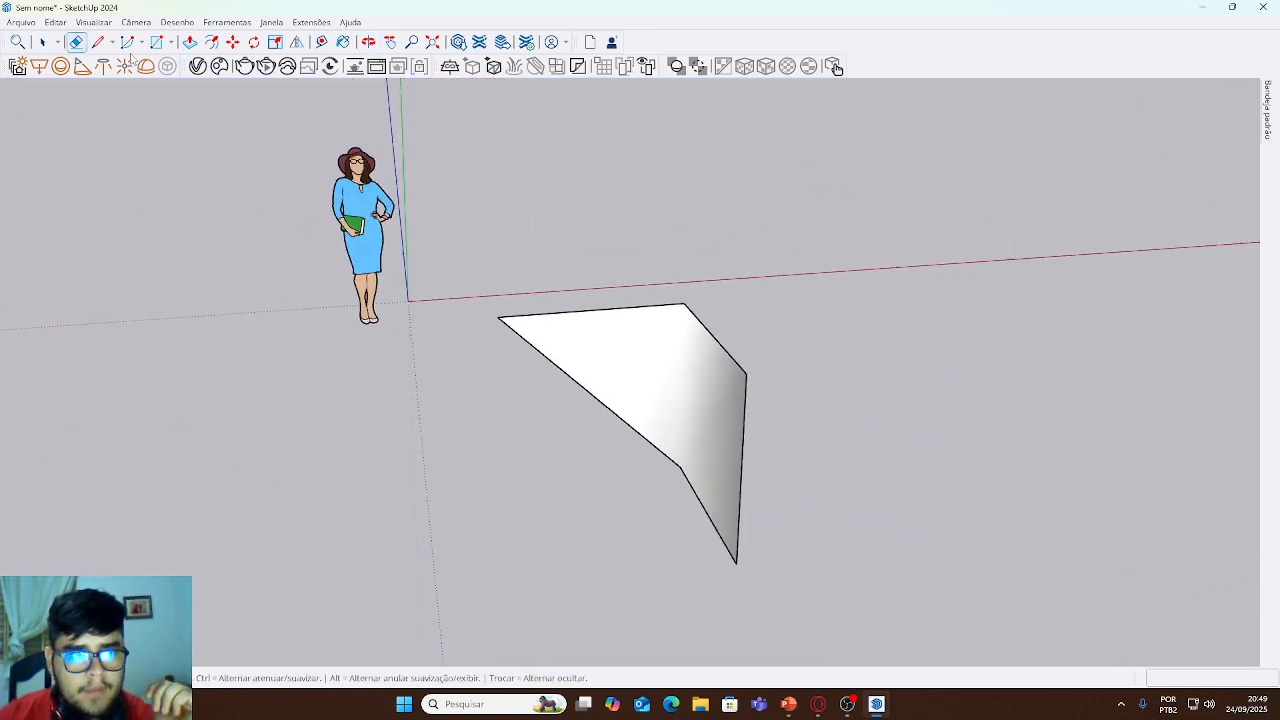
pyautogui.moveTo(580, 273)
pyautogui.mouseDown()
pyautogui.moveTo(600, 347)
pyautogui.moveTo(690, 533)
pyautogui.moveTo(813, 310)
pyautogui.mouseUp()
pyautogui.scroll(-4, 469, 289)
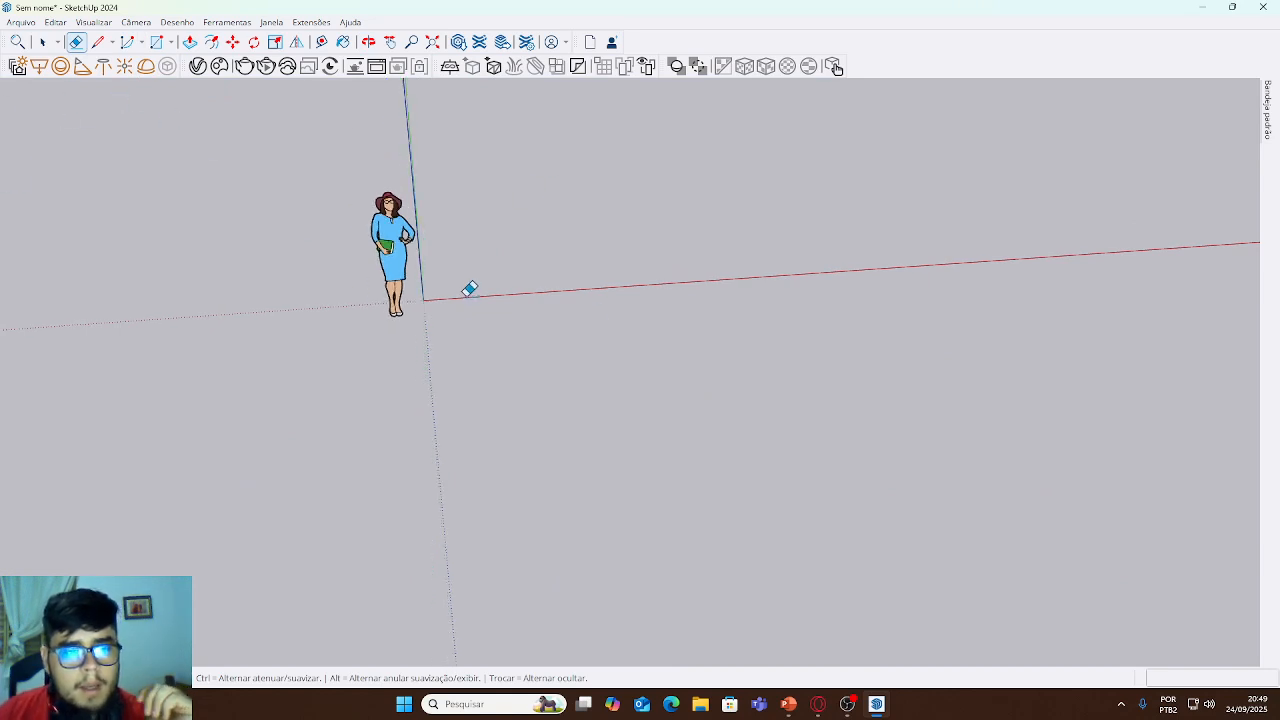
# - Draw a centre-point arc of about 119°, with its centre and start point on the red axis
pyautogui.scroll(3, 560, 333)
pyautogui.moveTo(560, 334); pyautogui.dragTo(526, 232, button='middle')
pyautogui.scroll(3, 526, 230)
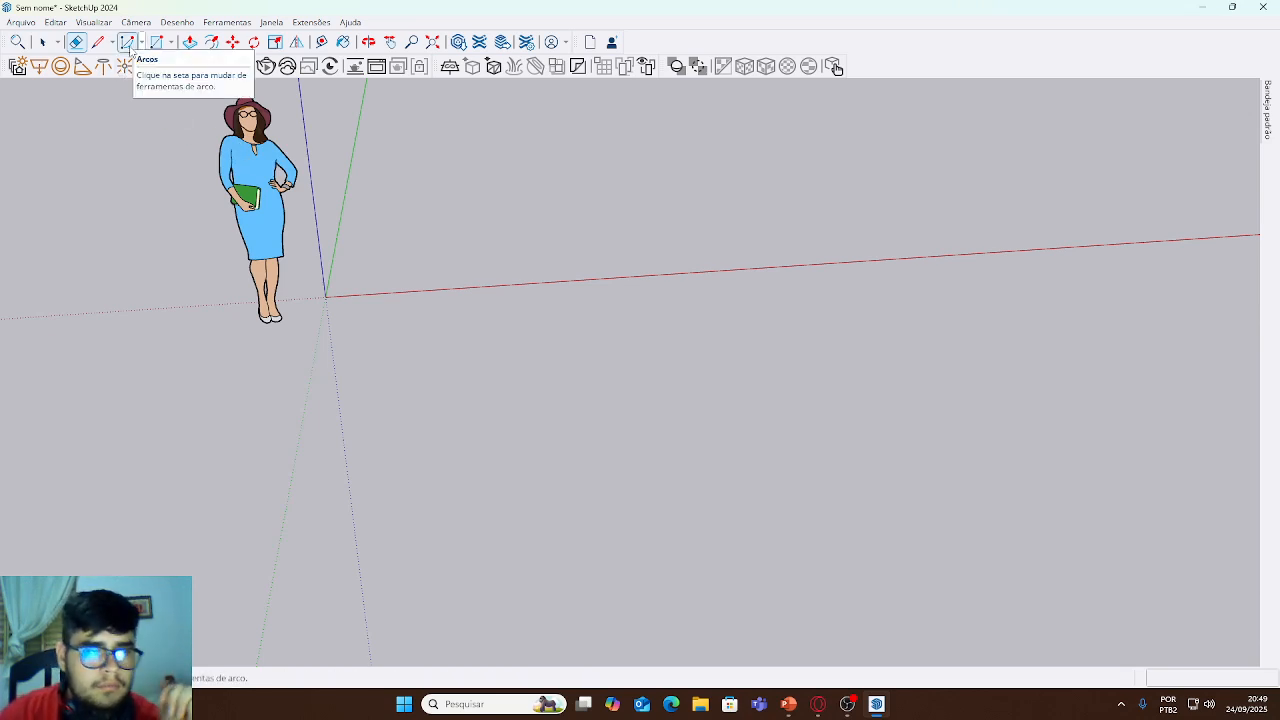
pyautogui.click(142, 42)
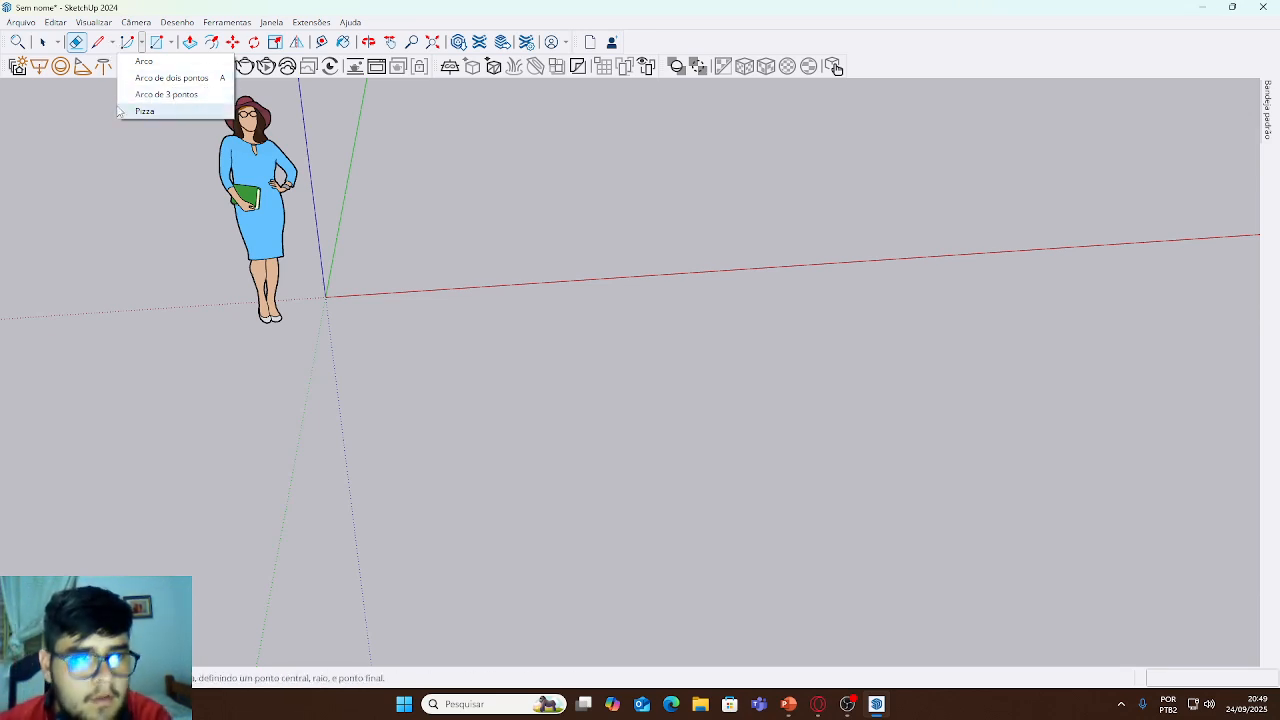
pyautogui.click(165, 77)
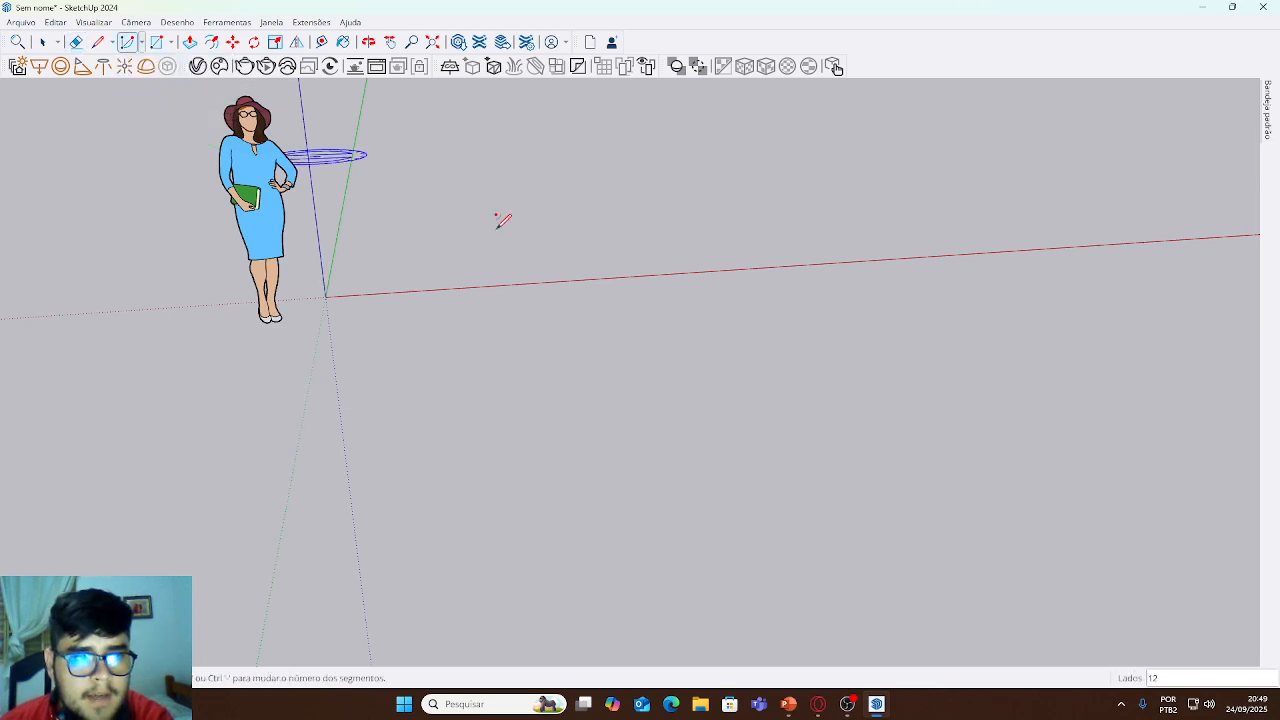
pyautogui.moveTo(590, 250); pyautogui.dragTo(466, 289, button='middle')
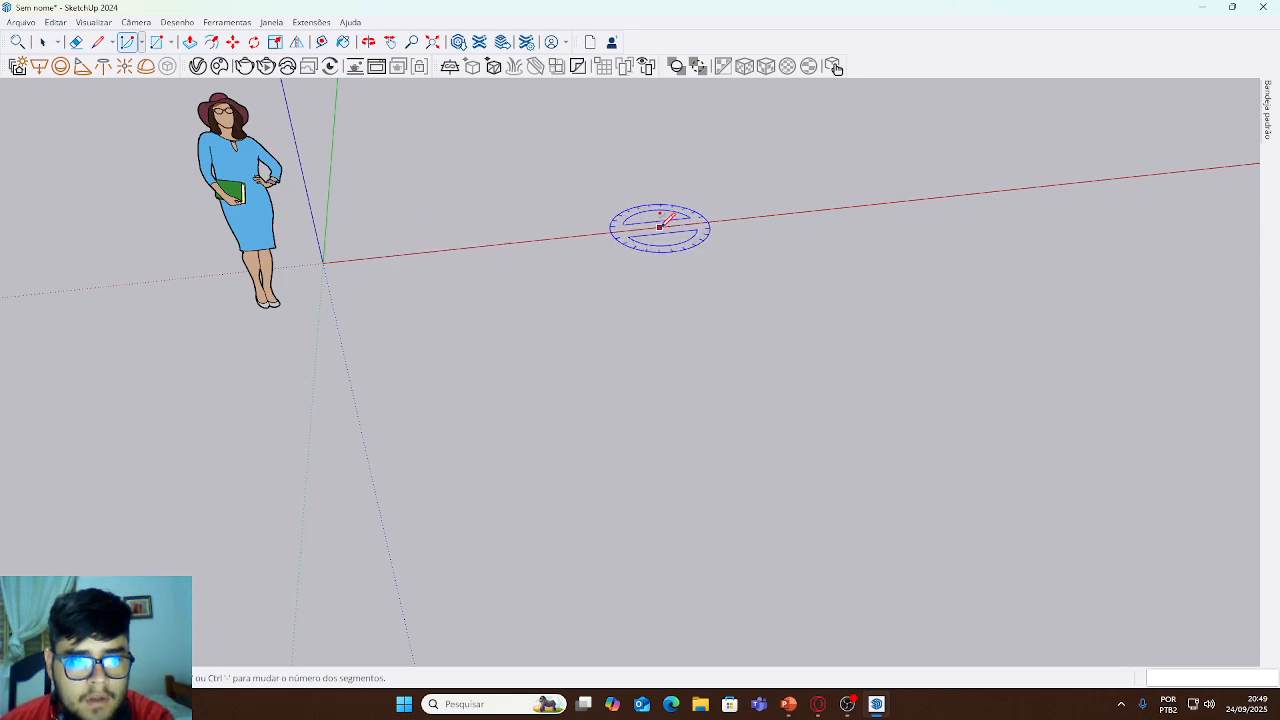
pyautogui.click(643, 228)
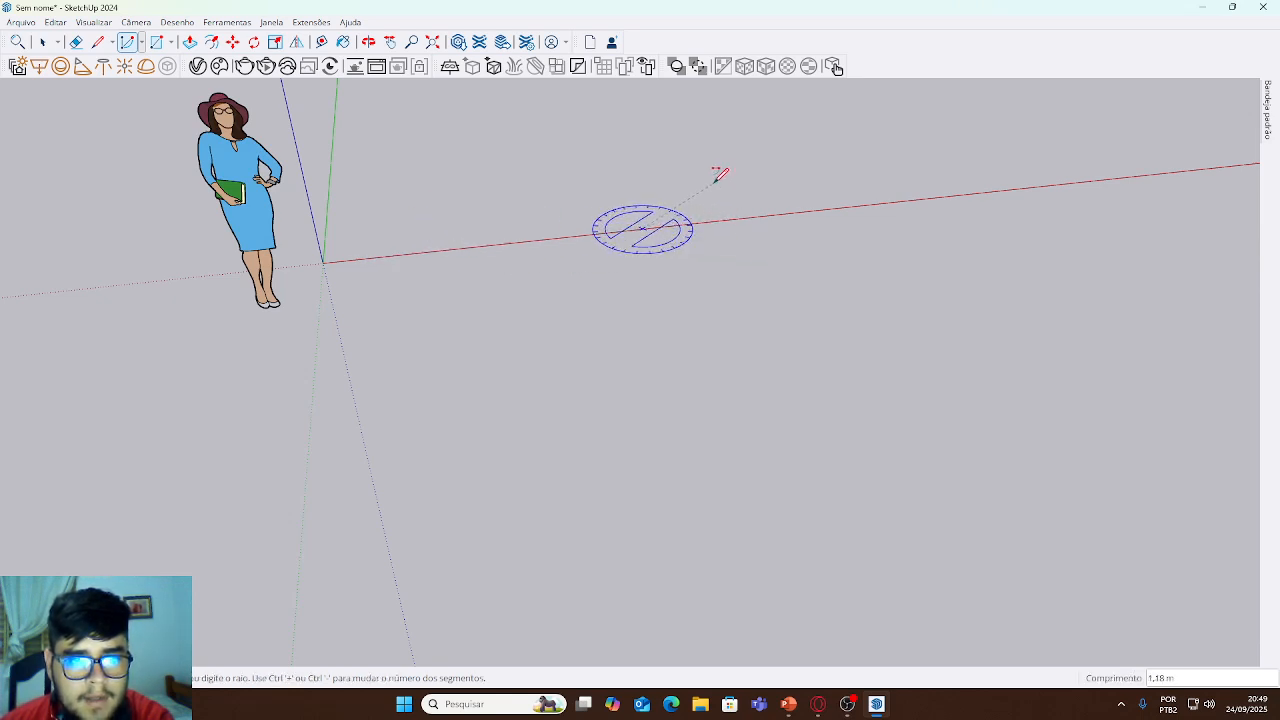
pyautogui.click(810, 210)
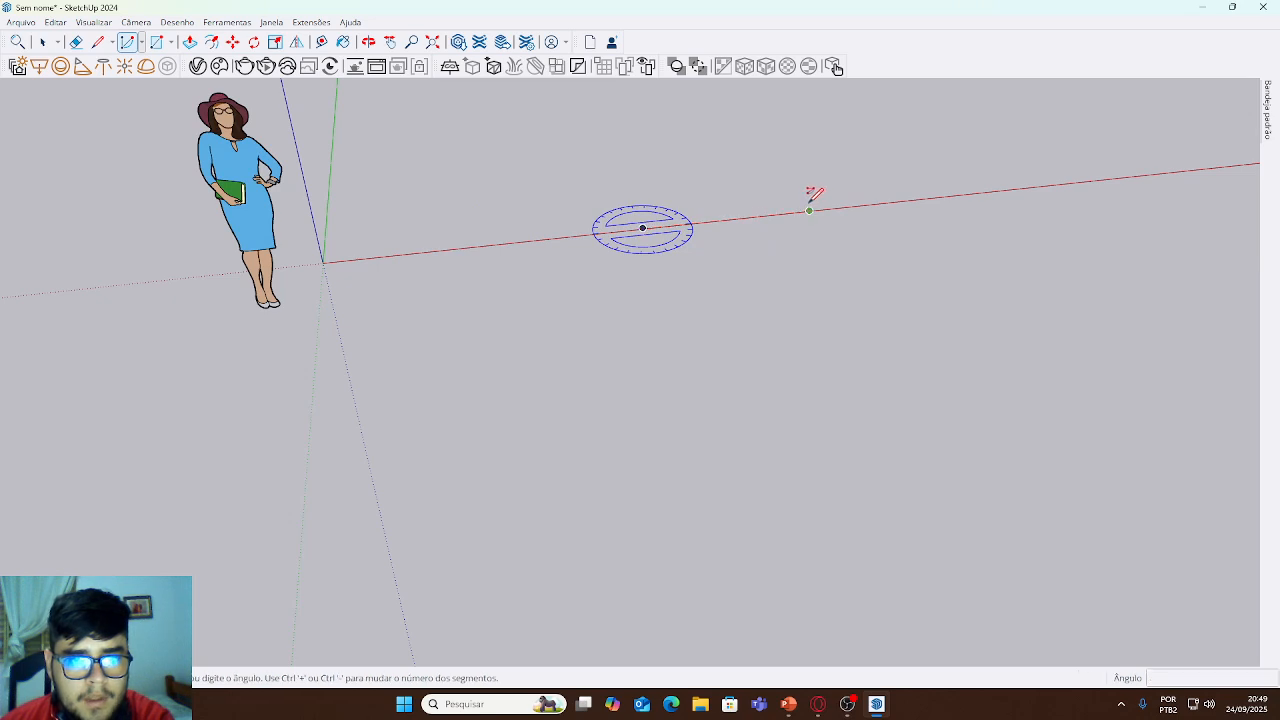
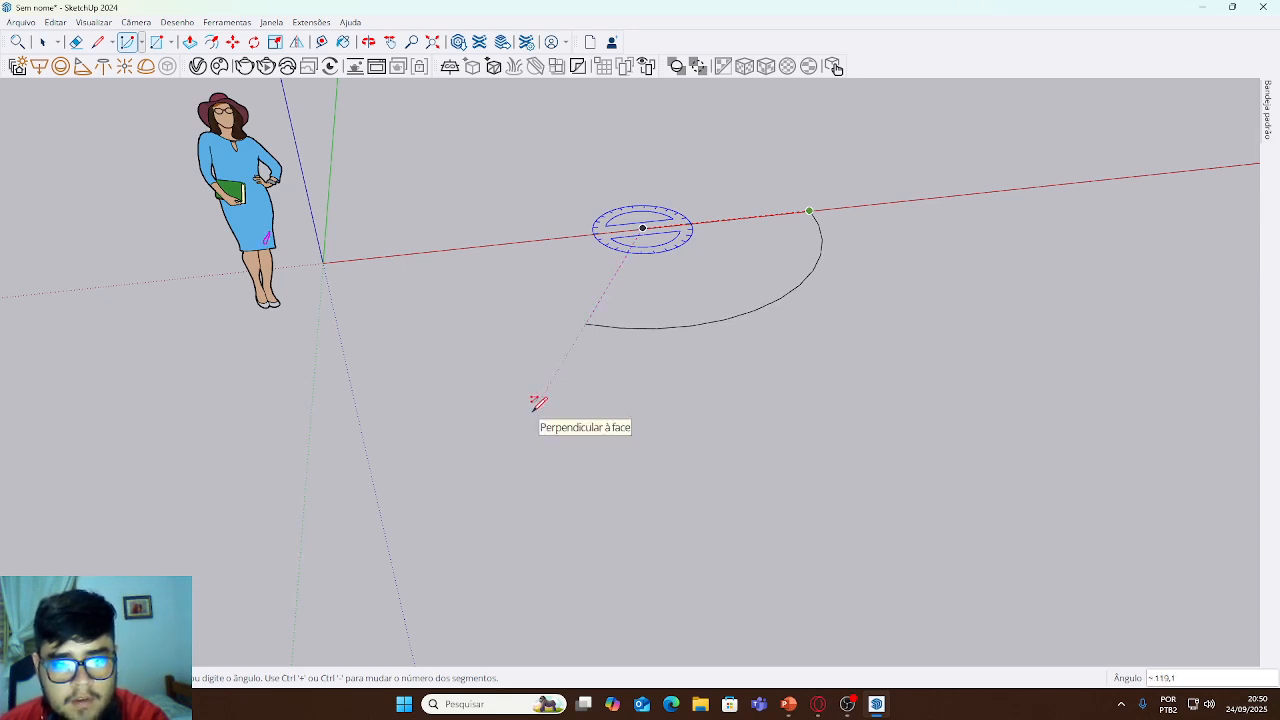
pyautogui.click(532, 410)
pyautogui.click(532, 410)
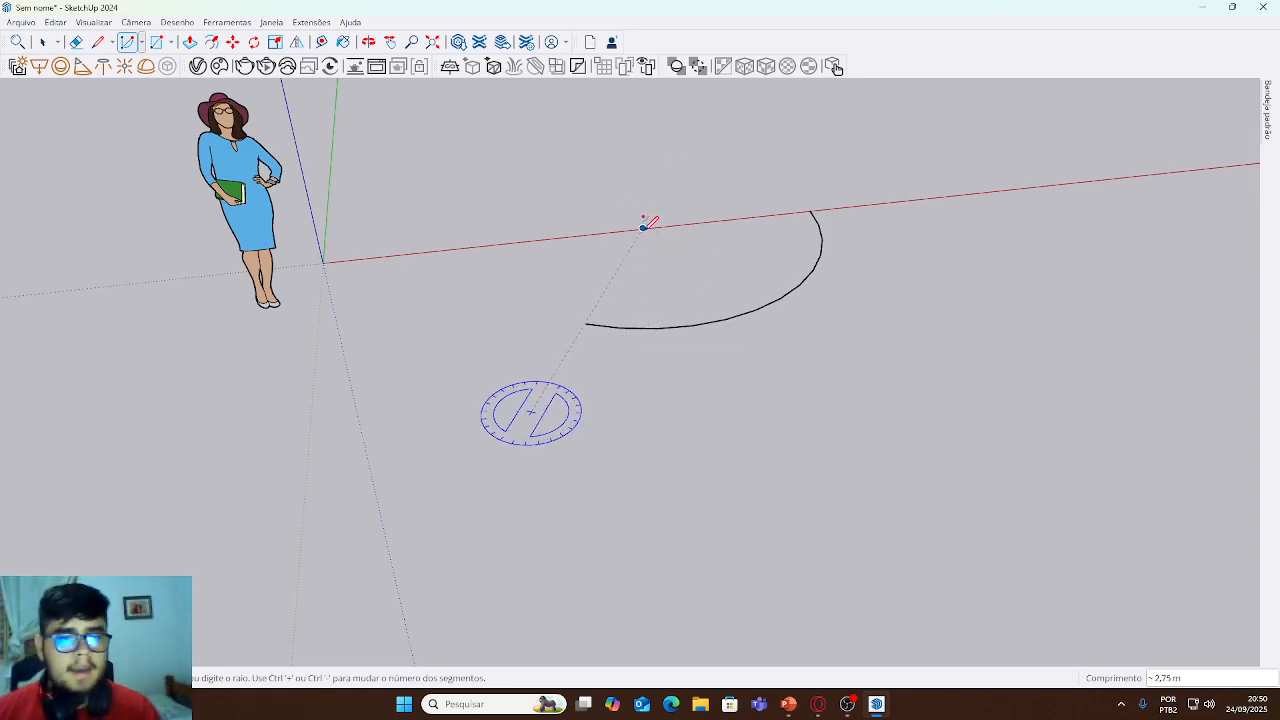
pyautogui.press('Escape')
# - Erase the arc beside the red axis with the Eraser tool
pyautogui.scroll(-3, 831, 323)
pyautogui.scroll(3, 914, 323)
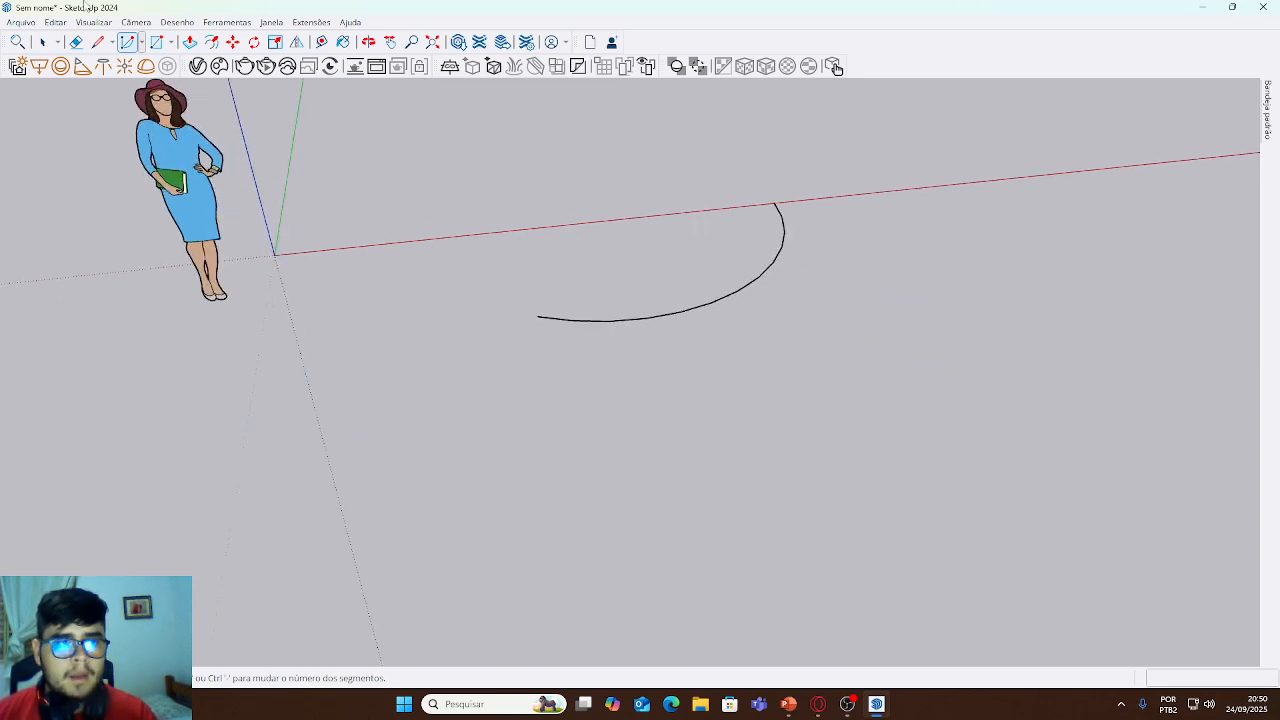
pyautogui.click(75, 41)
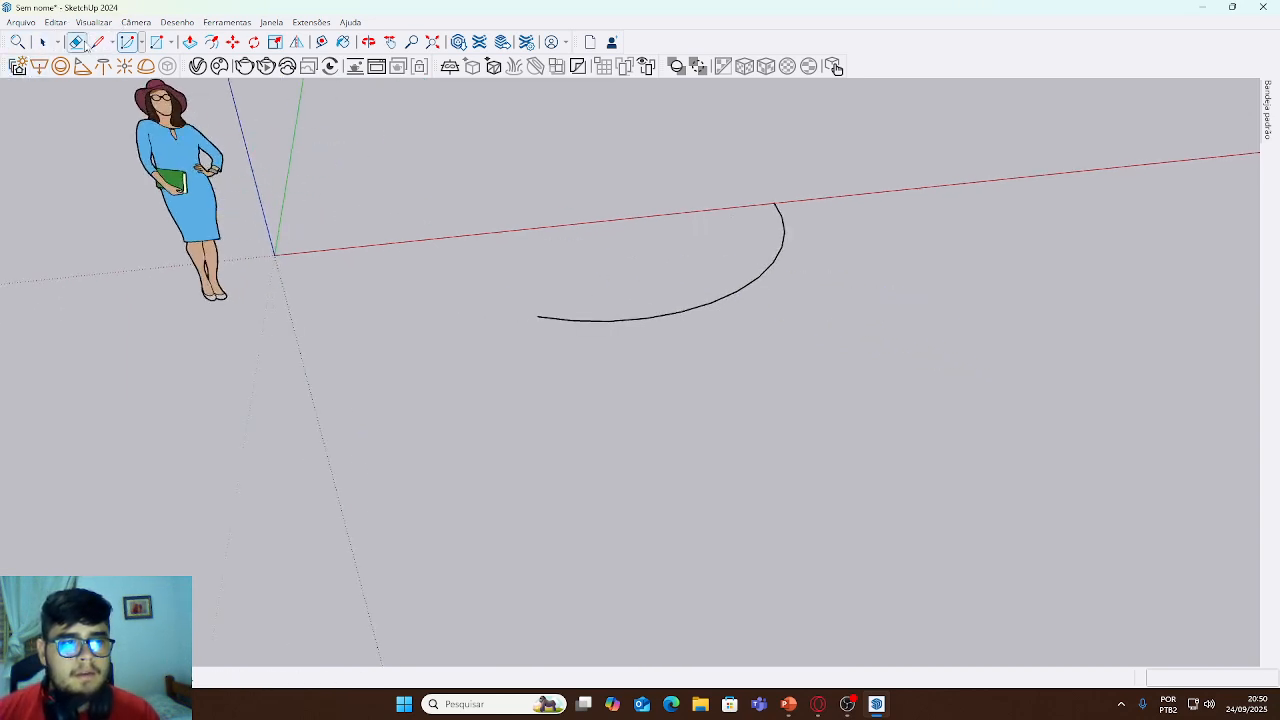
pyautogui.moveTo(657, 289)
pyautogui.mouseDown()
pyautogui.moveTo(878, 284)
pyautogui.moveTo(582, 321)
pyautogui.mouseUp()
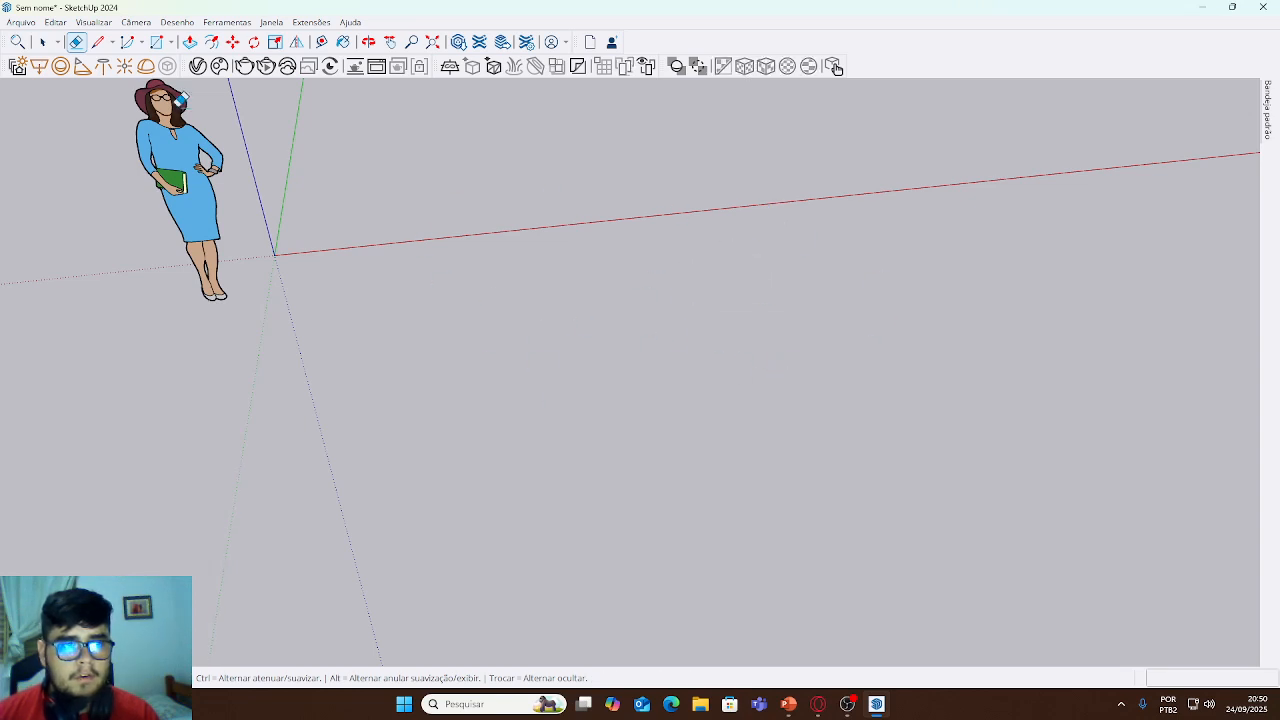
pyautogui.click(141, 41)
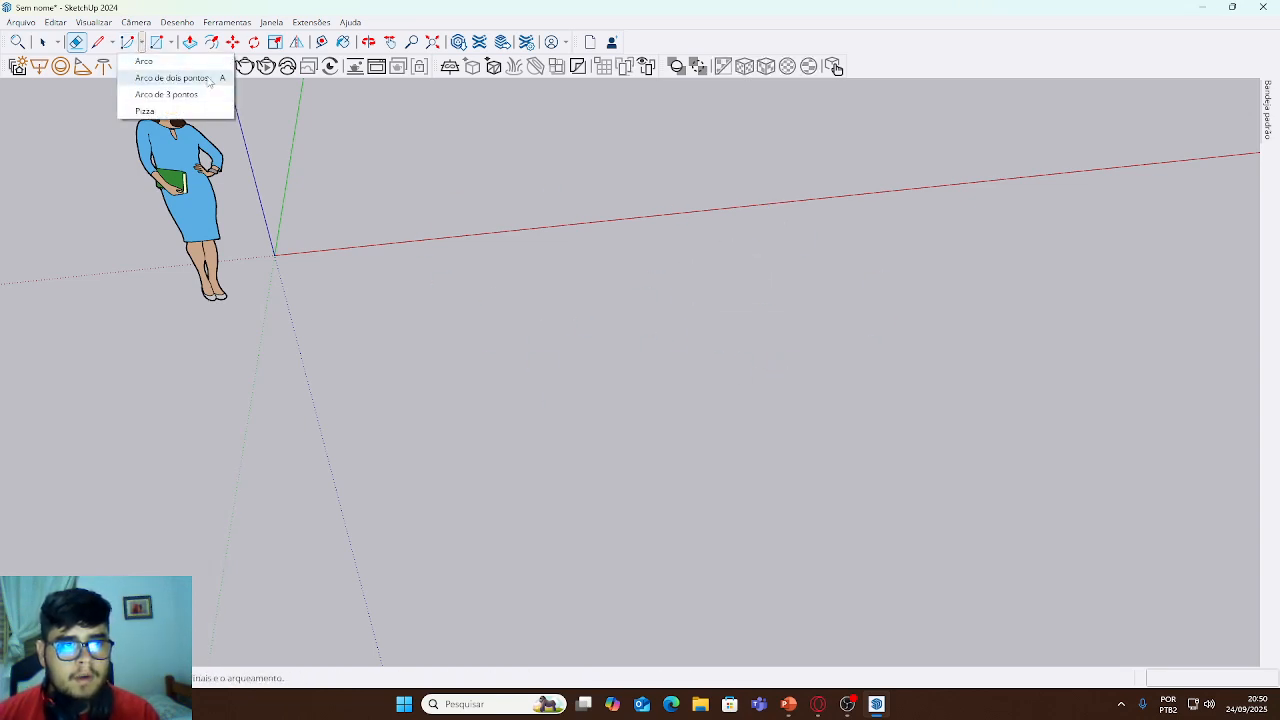
pyautogui.click(200, 94)
pyautogui.click(141, 41)
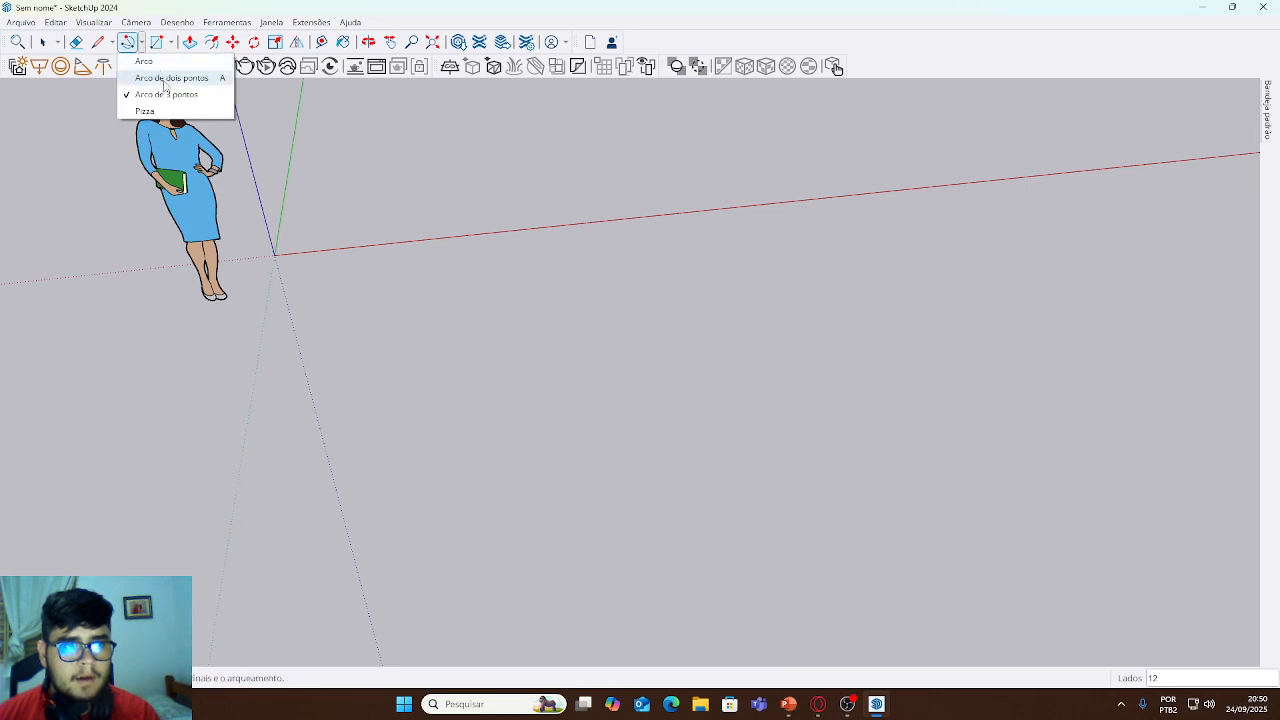
pyautogui.click(165, 79)
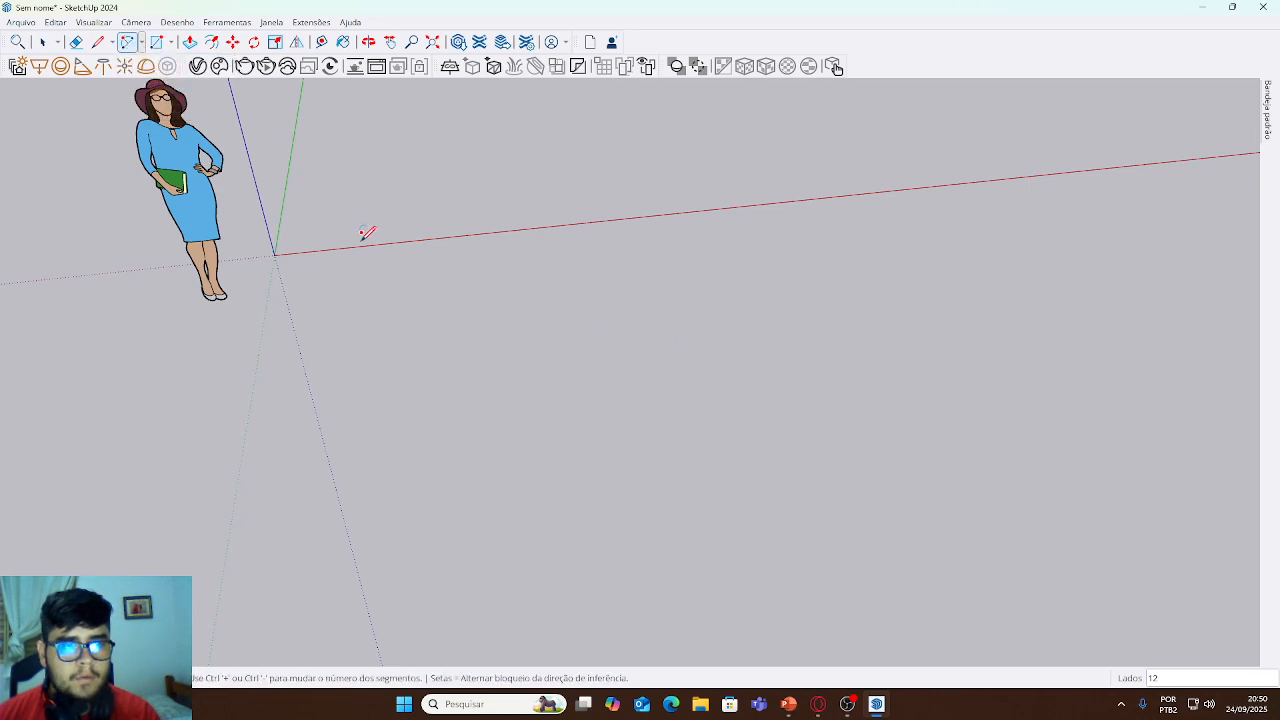
pyautogui.click(534, 177)
pyautogui.click(896, 326)
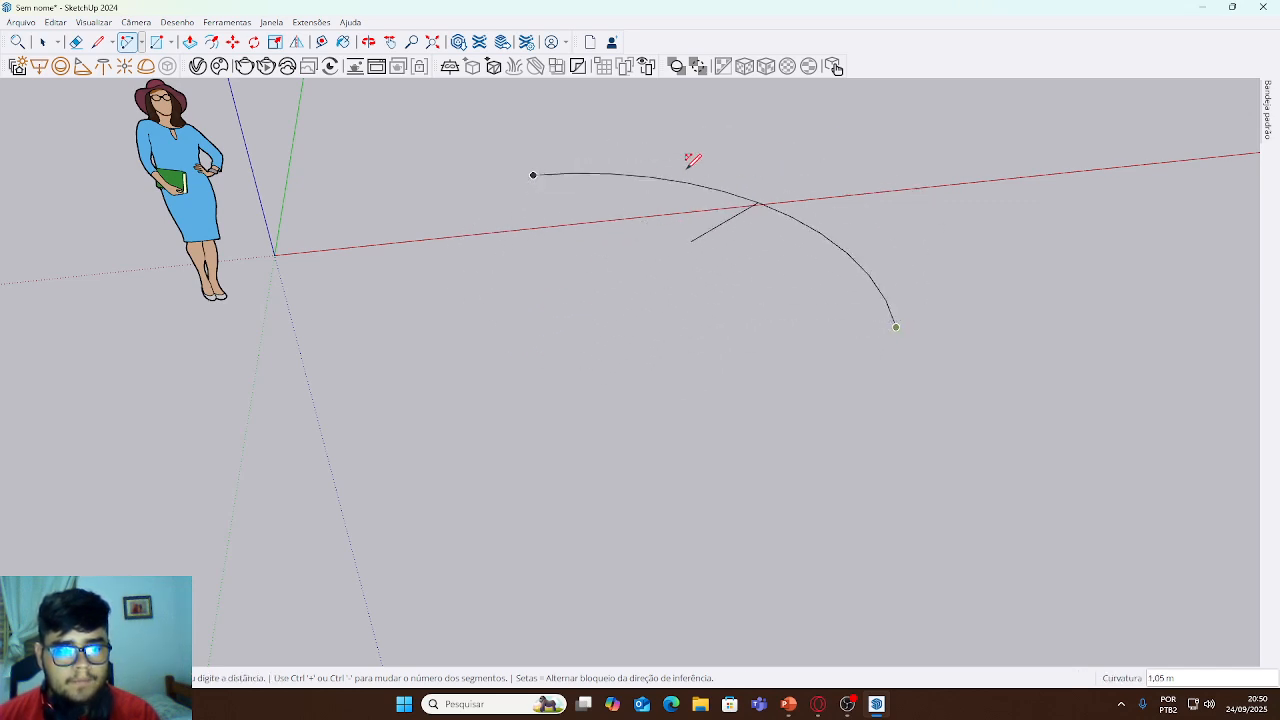
pyautogui.press('Escape')
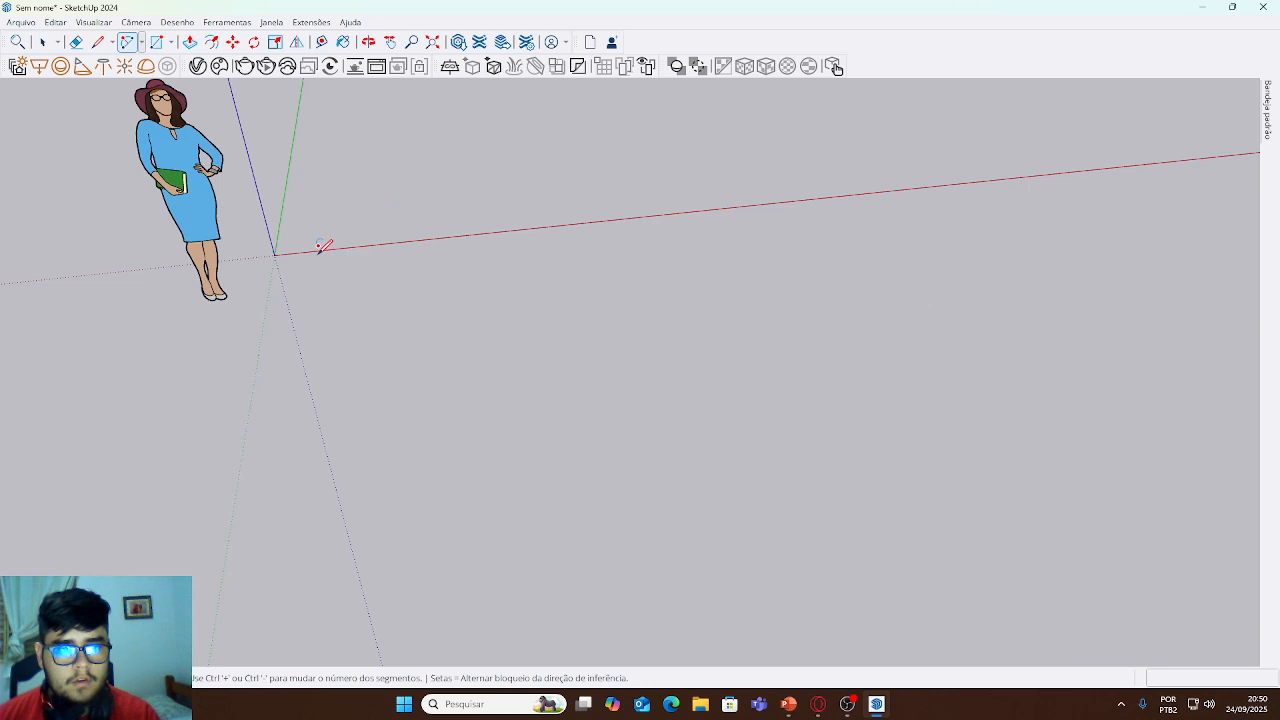
# - Draw a two-point arc with both endpoints on the red axis, about 5.31 m apart, and a bulge of 2 m
pyautogui.click(322, 249)
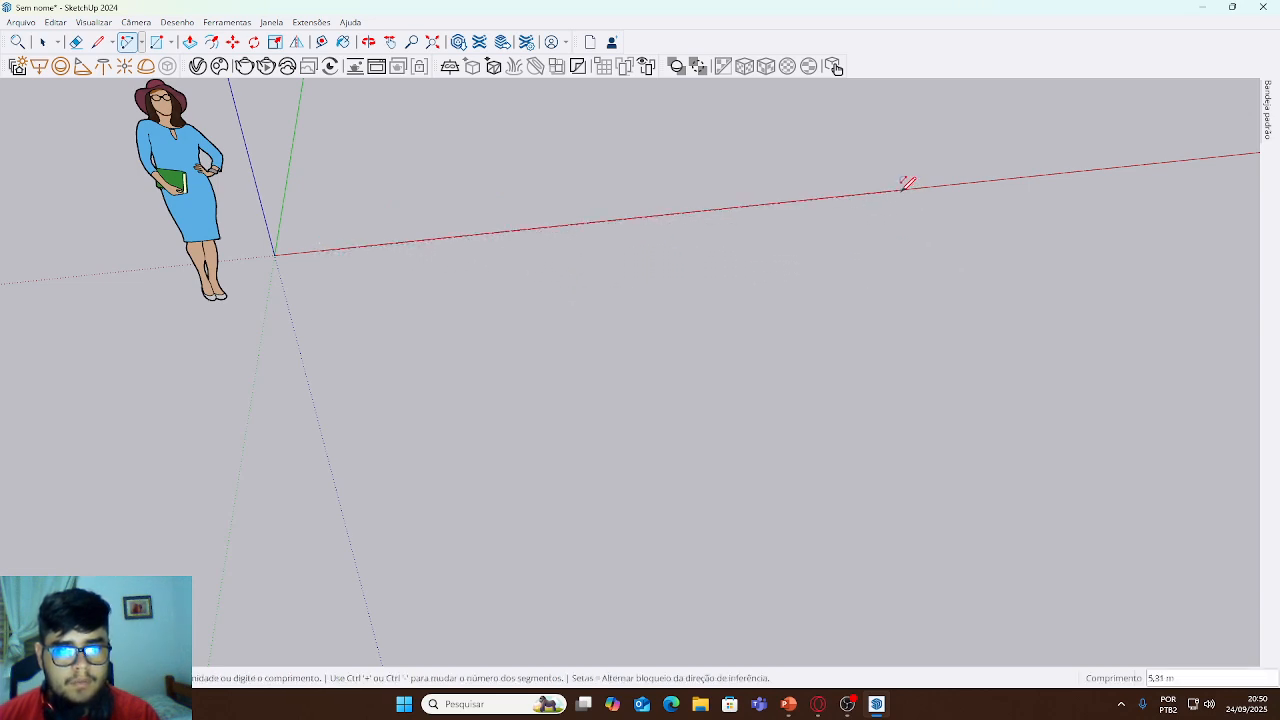
pyautogui.click(901, 187)
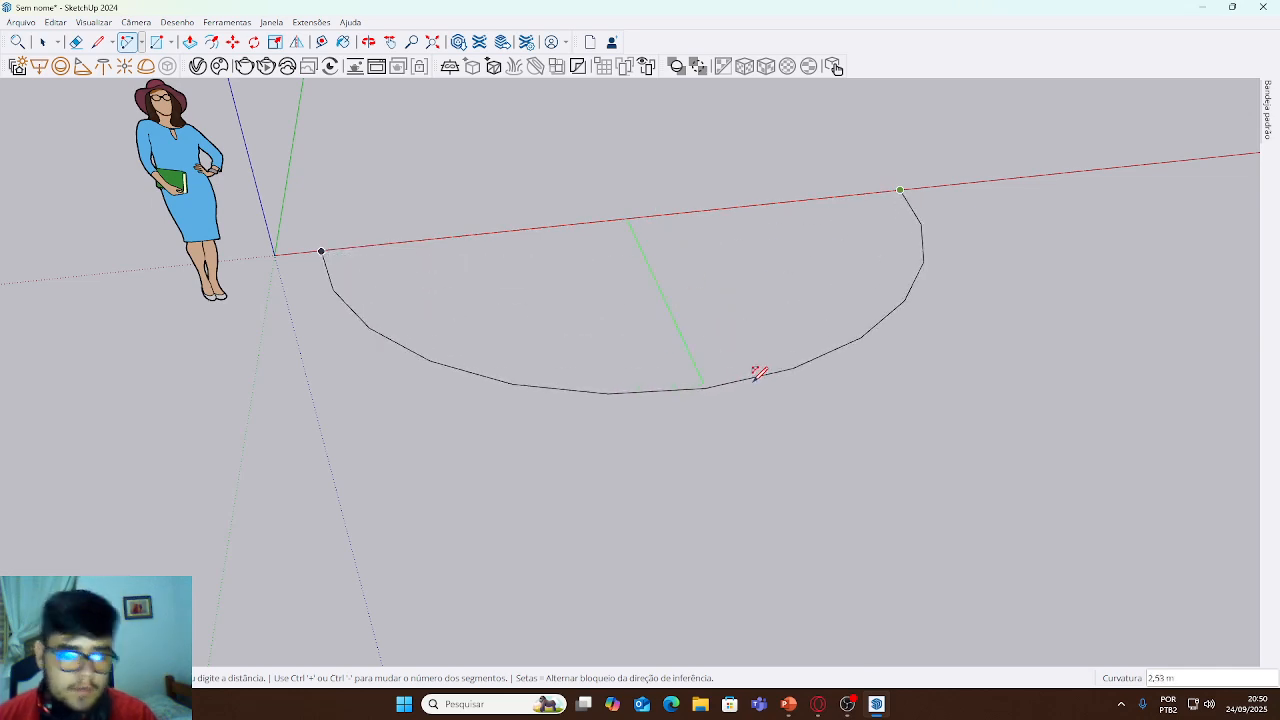
pyautogui.press('Return')
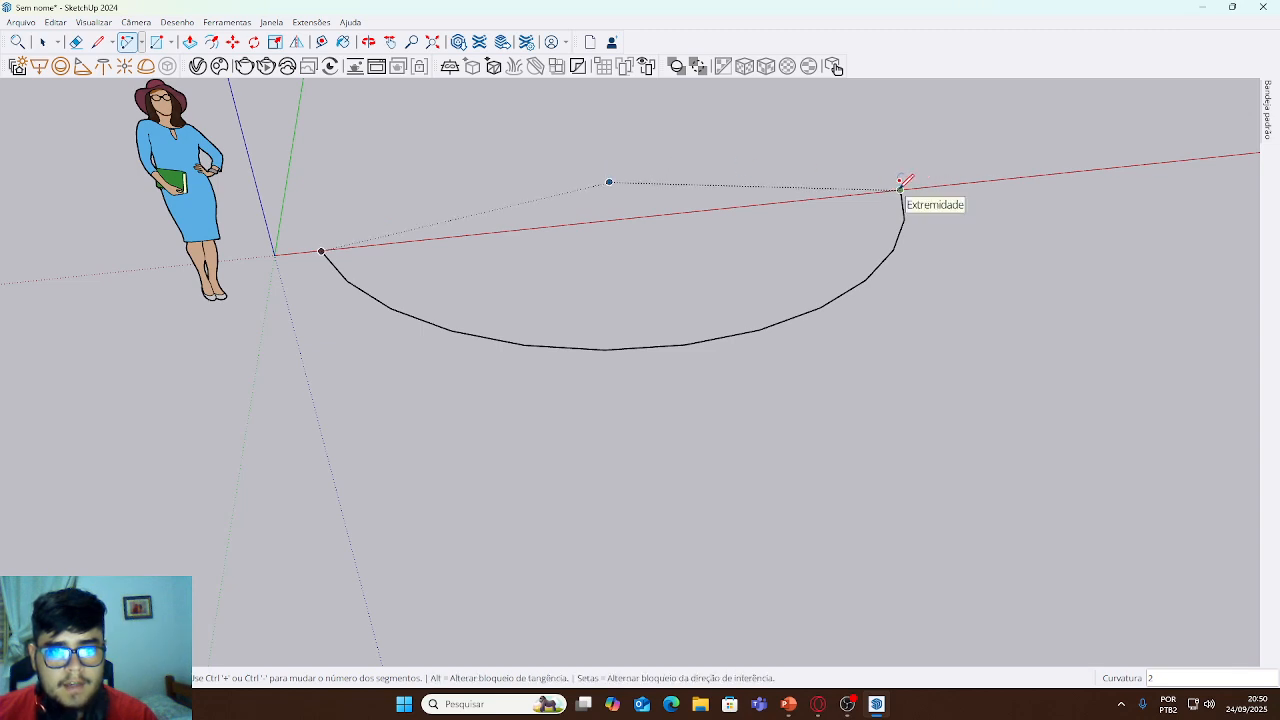
# - Draw a smaller two-point arc from the large arc's centre, with a 1 m chord along the green axis and the bulge across the red axis
pyautogui.click(609, 182)
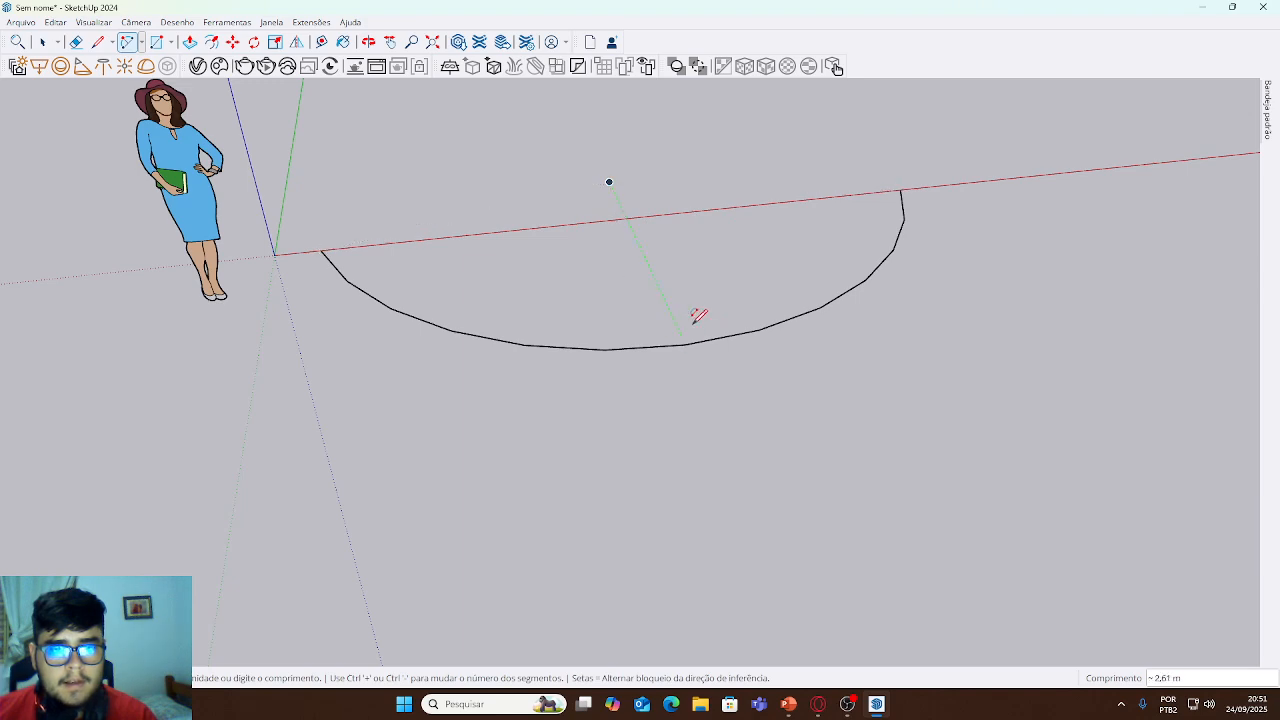
pyautogui.moveTo(698, 316); pyautogui.dragTo(522, 293, button='middle')
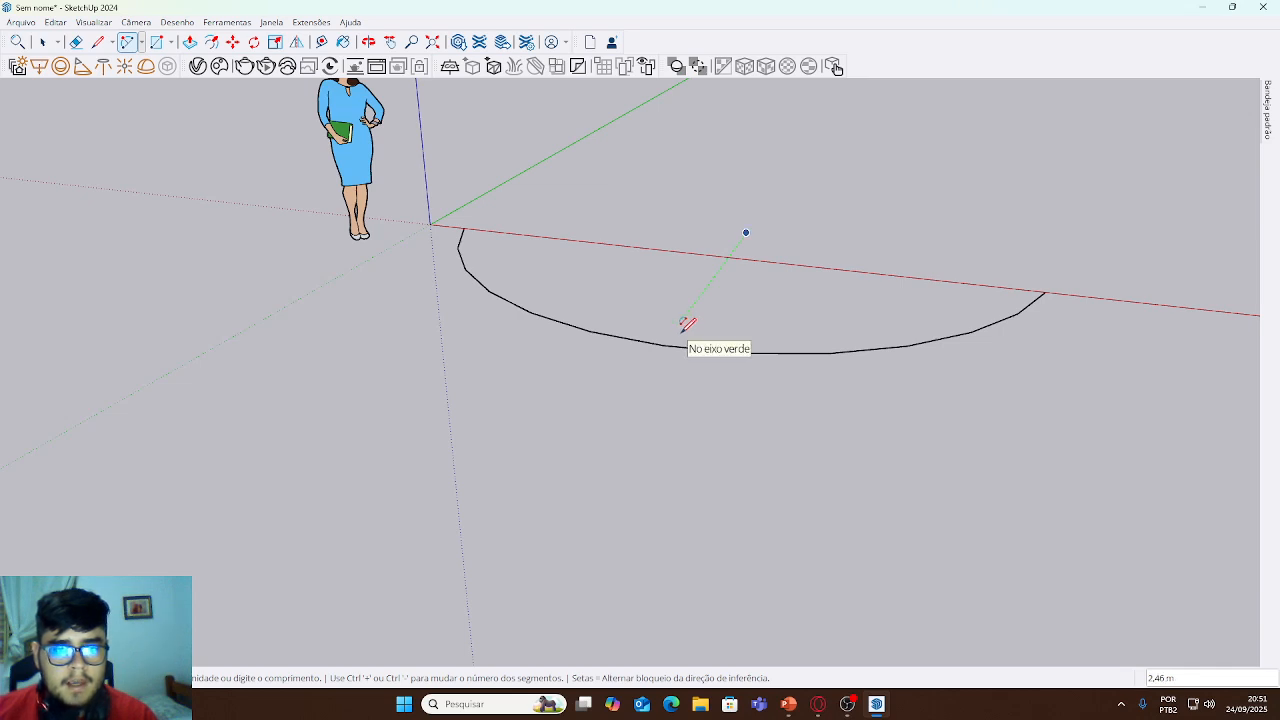
pyautogui.write('1')
pyautogui.press('Return')
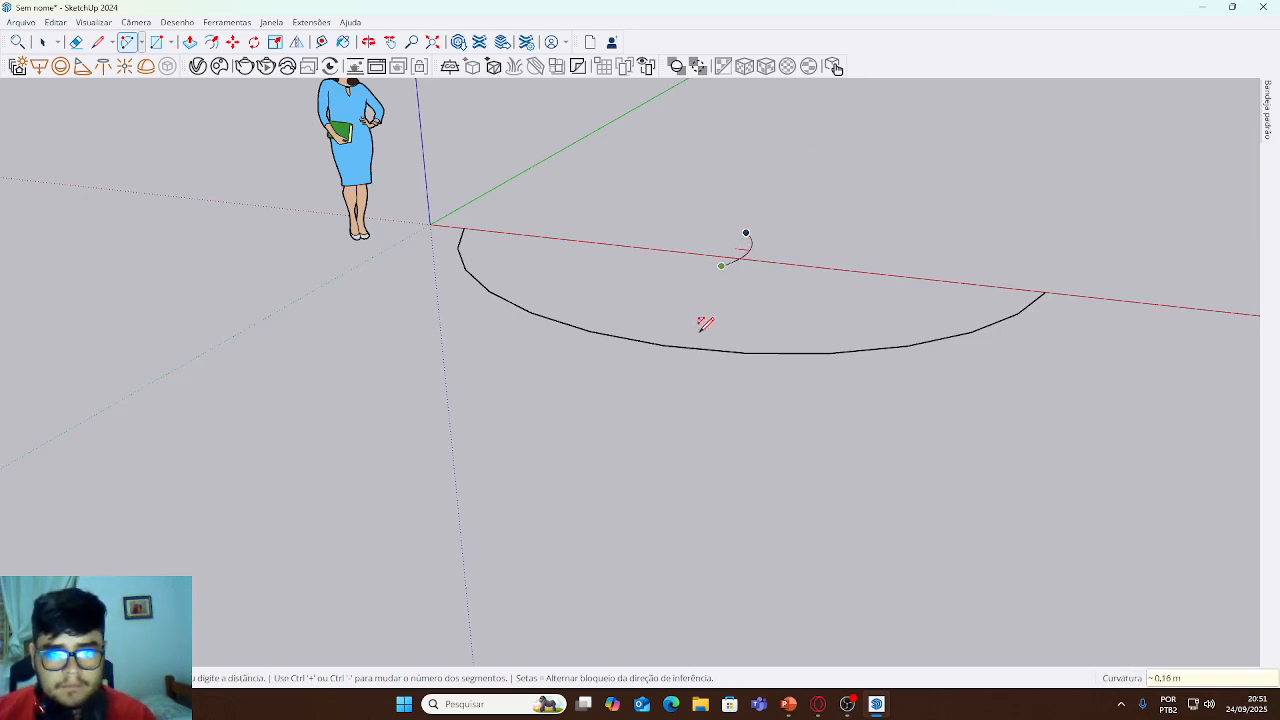
pyautogui.moveTo(1088, 297); pyautogui.dragTo(694, 563, button='middle')
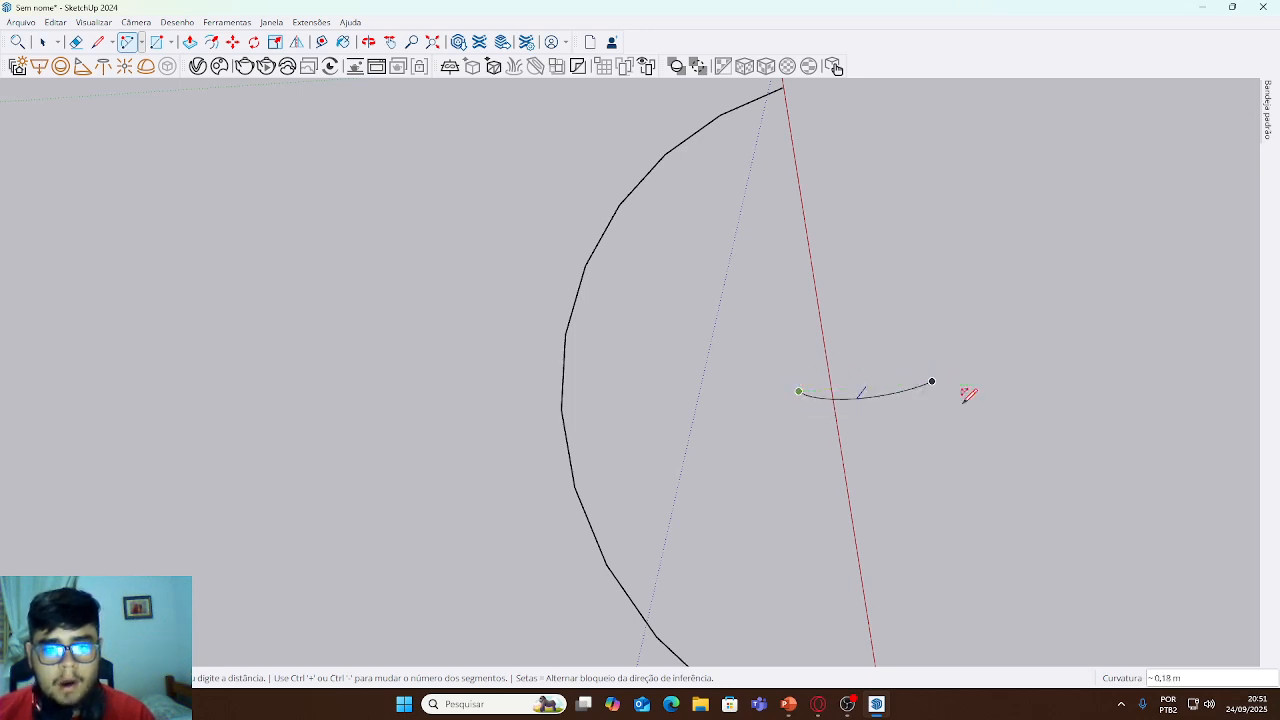
pyautogui.click(948, 451)
pyautogui.moveTo(814, 309); pyautogui.dragTo(809, 466, button='middle')
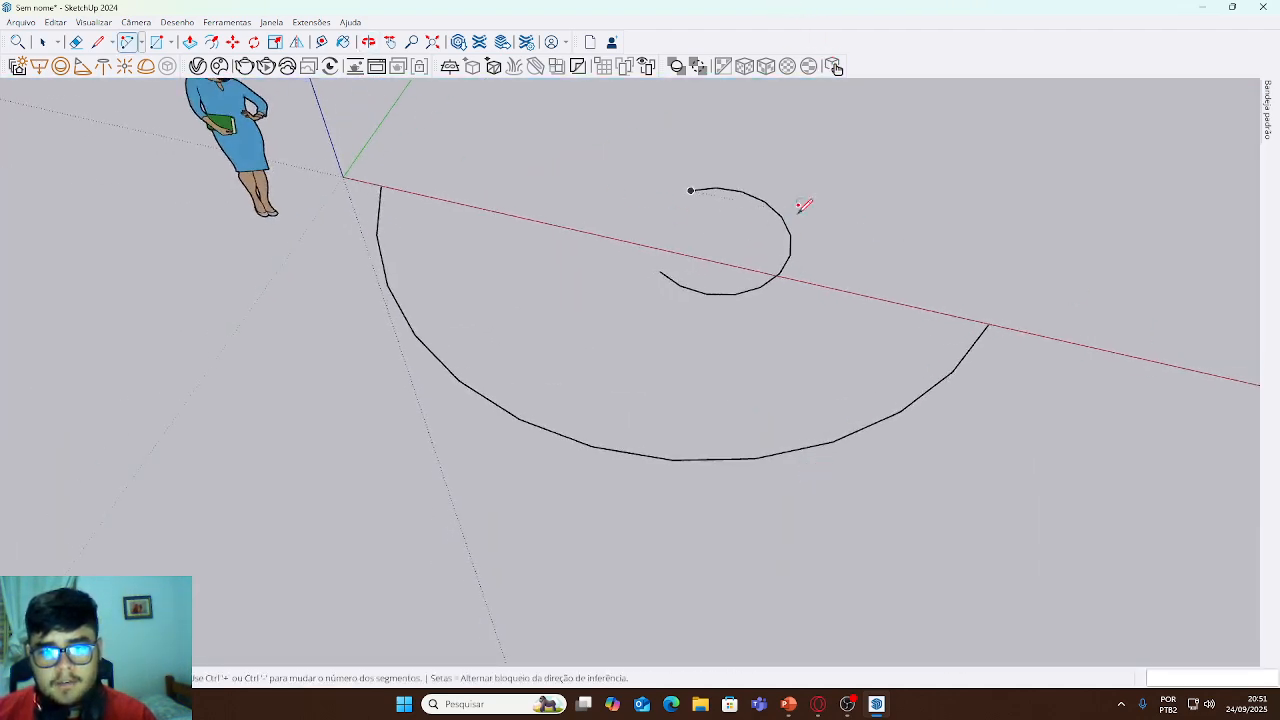
# - Close the small arc into a face with another two-point arc joining its endpoints and bulging toward the origin along the red axis
pyautogui.click(692, 188)
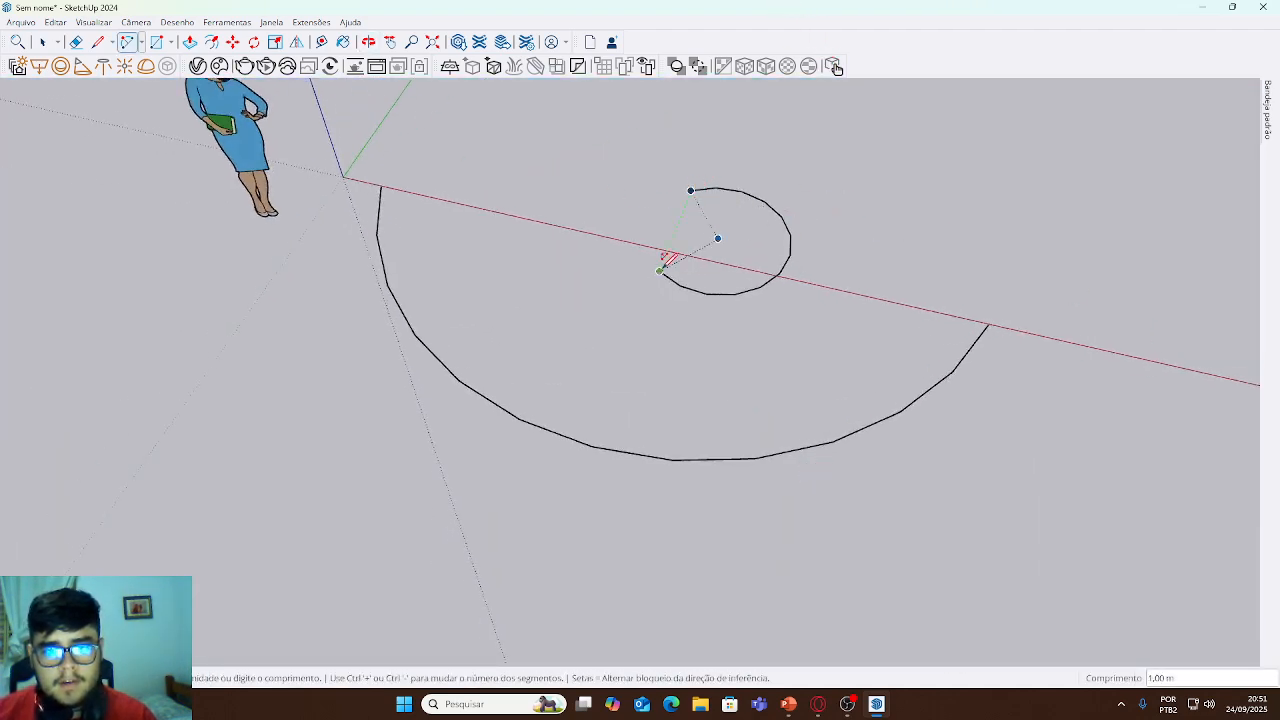
pyautogui.click(659, 271)
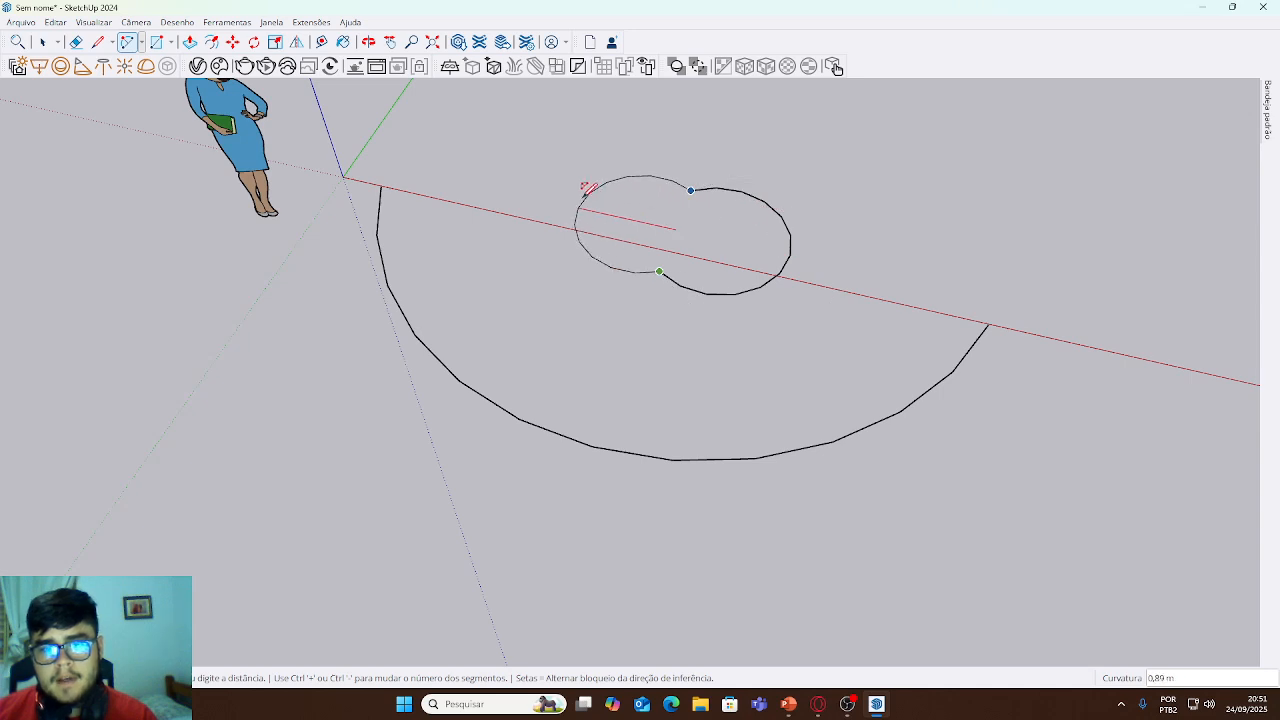
pyautogui.click(560, 198)
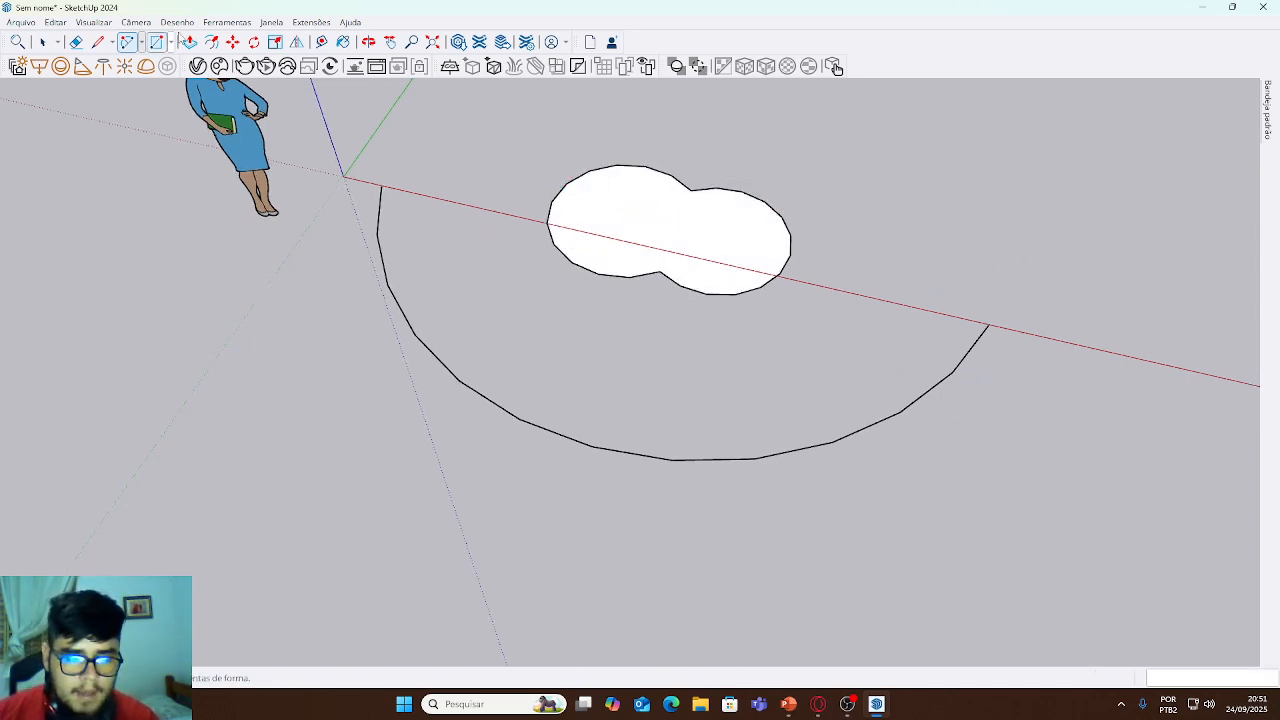
# - Delete the large arc and the closed two-arc shape from the model
pyautogui.moveTo(783, 220); pyautogui.dragTo(686, 523, button='middle')
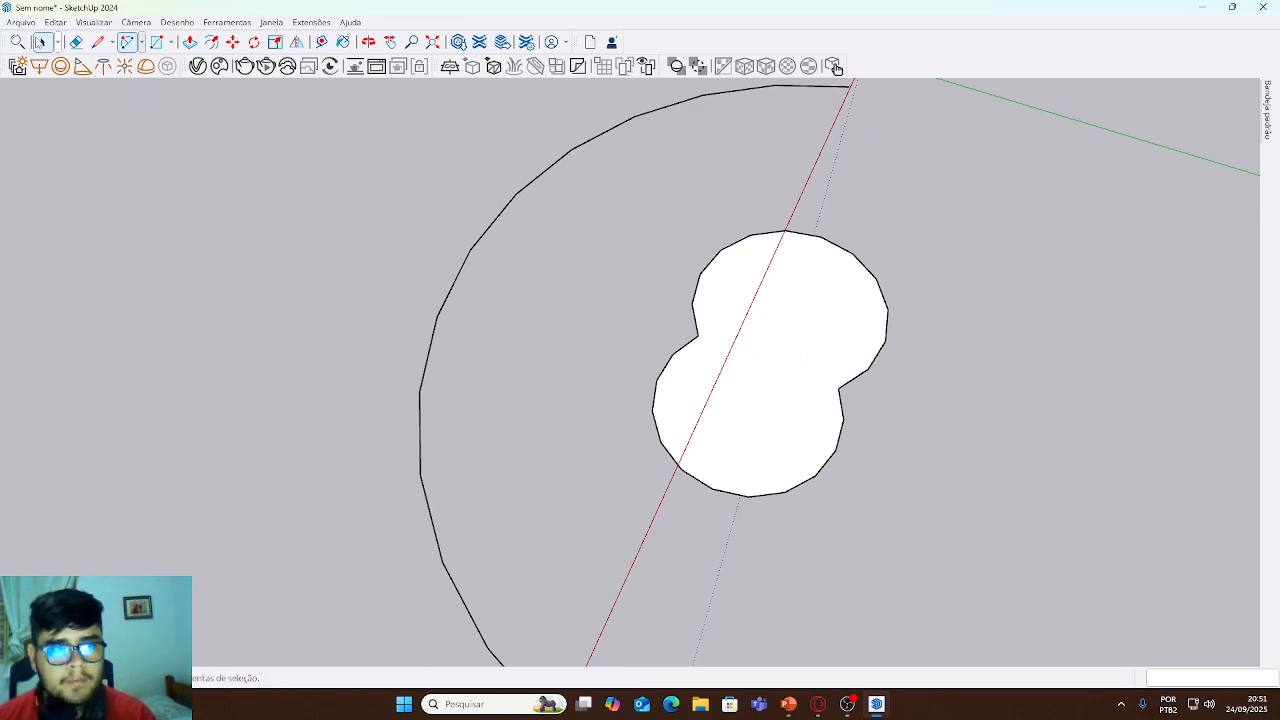
pyautogui.click(75, 41)
pyautogui.press('Delete')
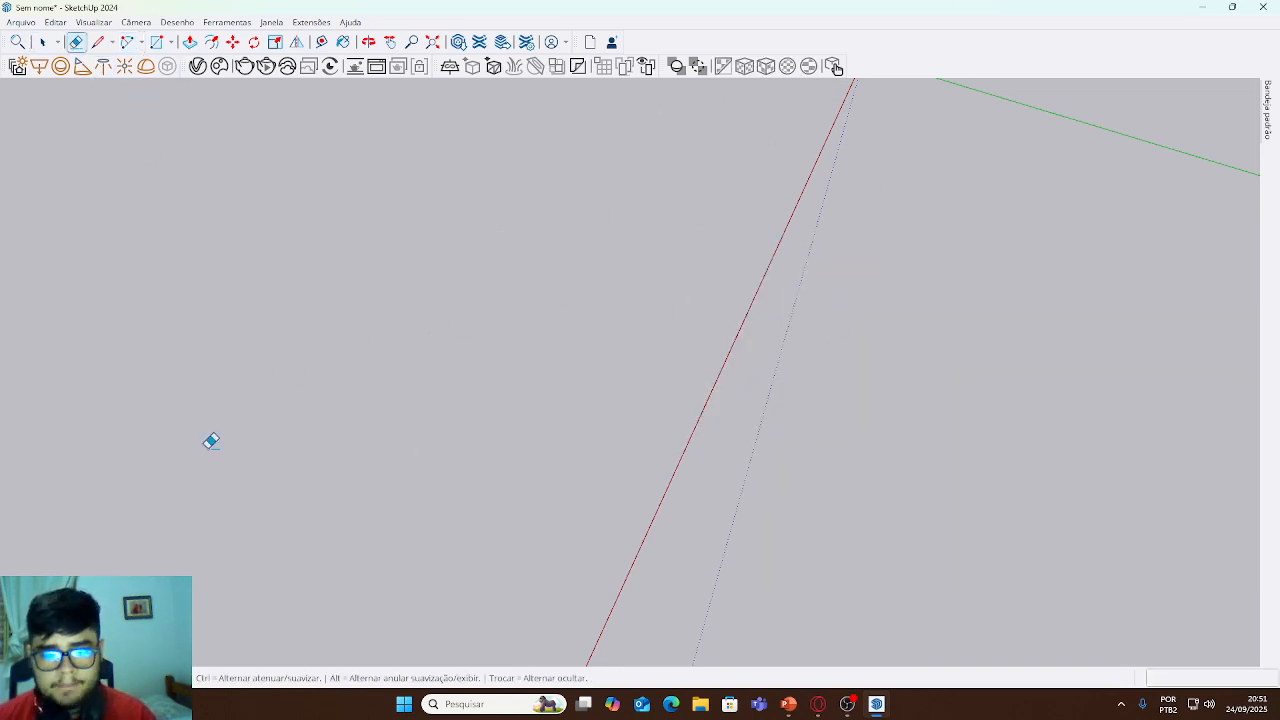
# - Draw a three-point arc of about 320° on the ground beside the red axis
pyautogui.click(141, 42)
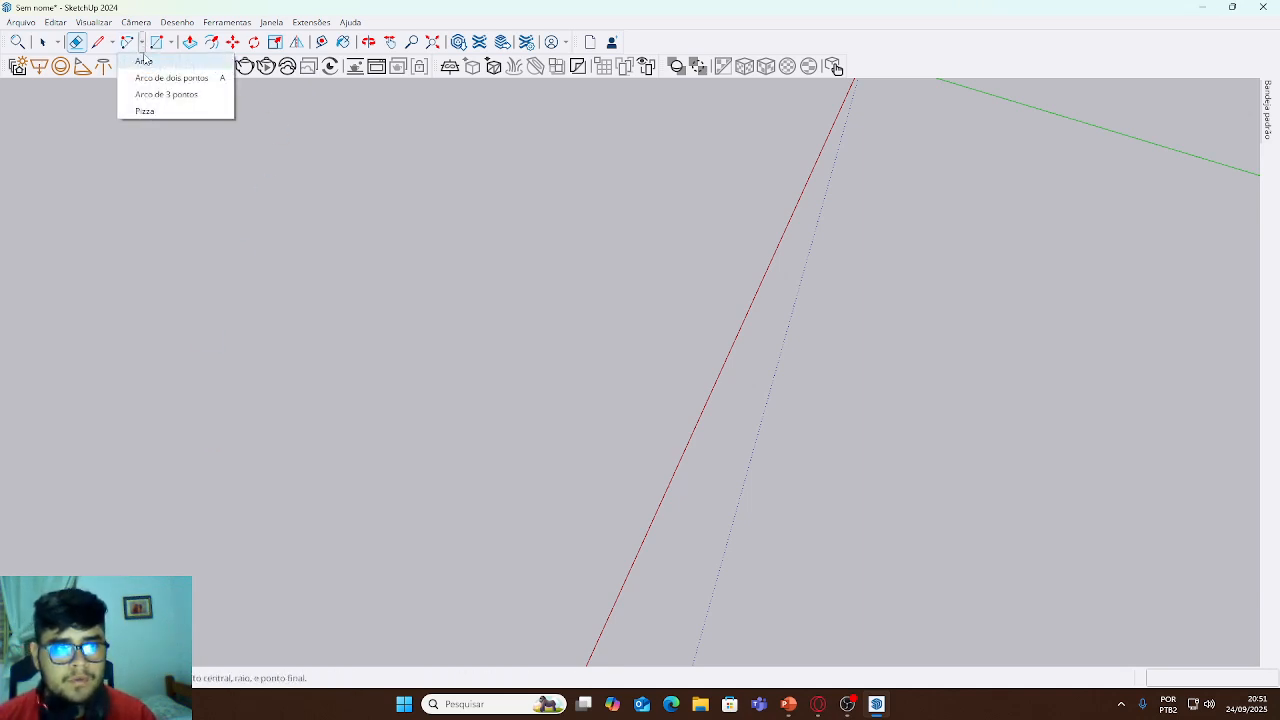
pyautogui.click(158, 87)
pyautogui.click(411, 306)
pyautogui.click(535, 222)
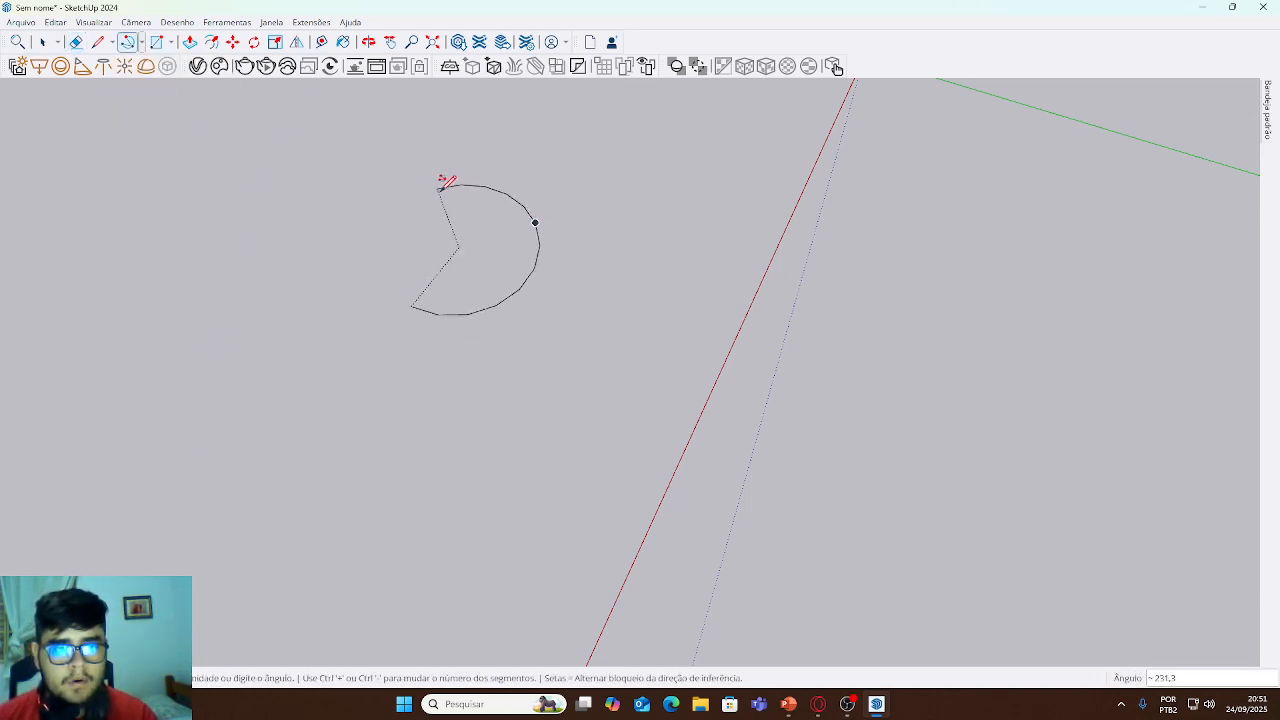
pyautogui.click(345, 282)
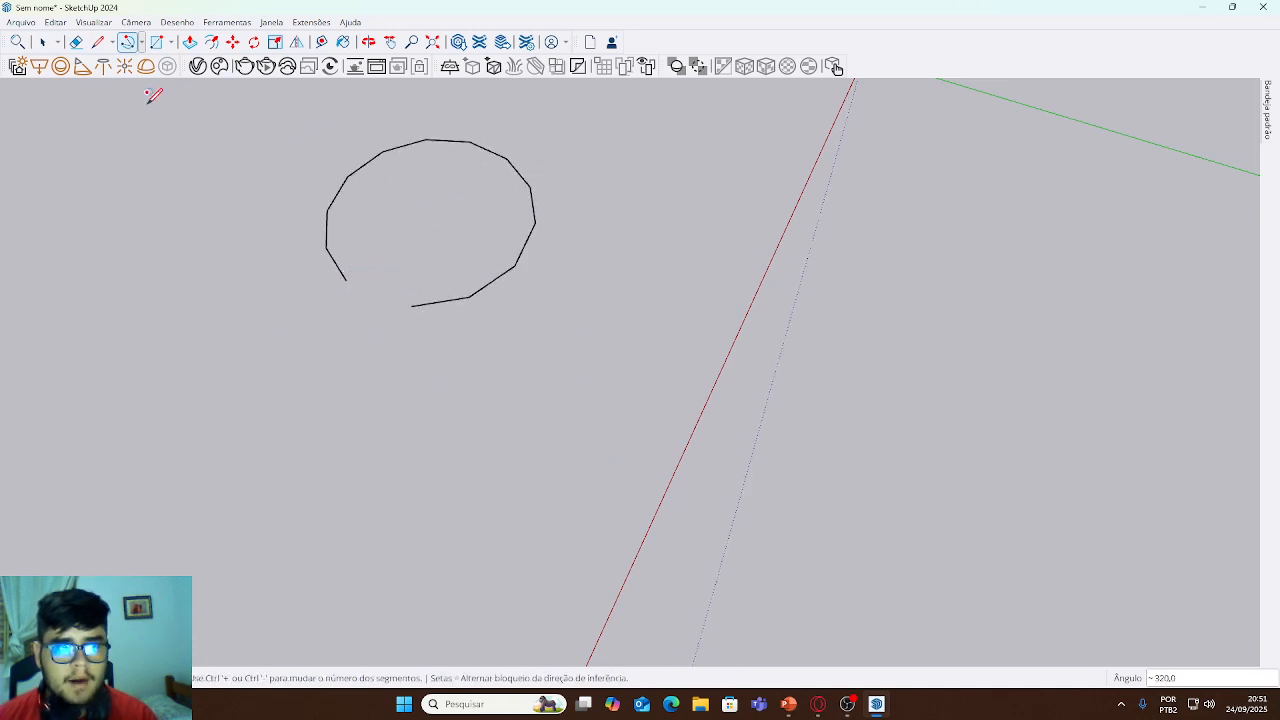
# - Draw a pie-shaped sector with the Pie tool, centred beside the three-point arc and extending across the red axis
pyautogui.click(141, 42)
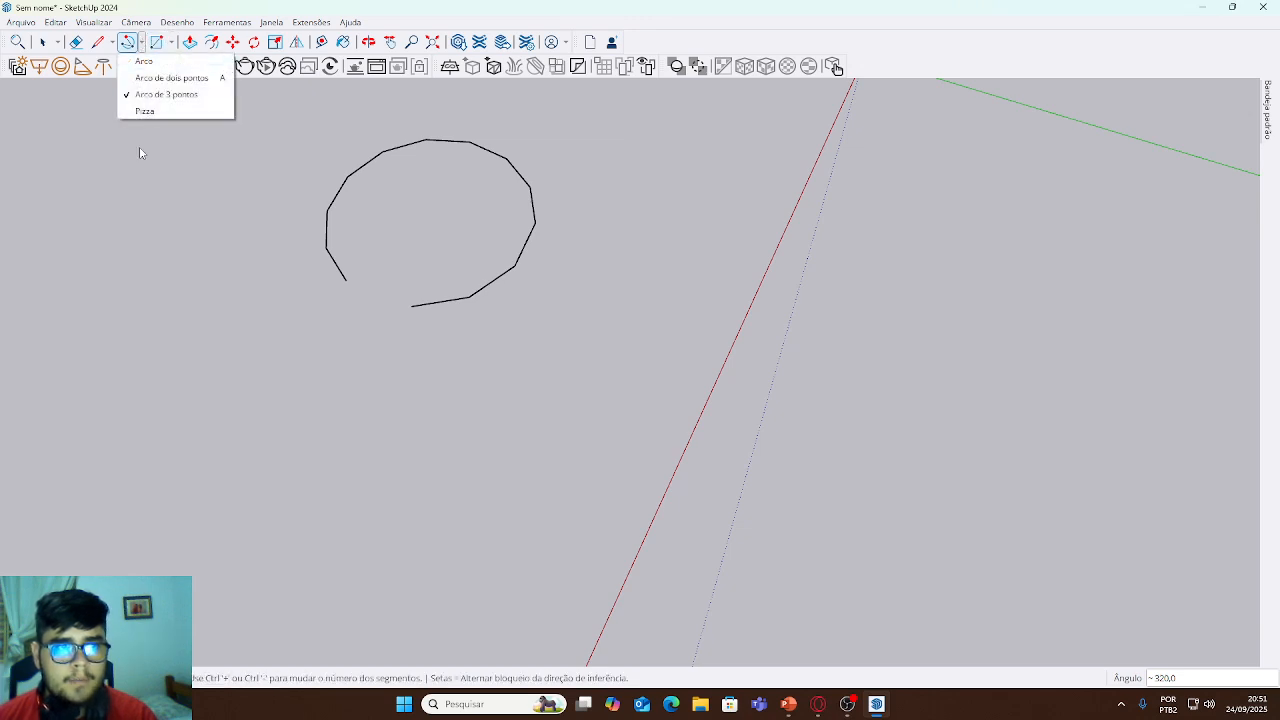
pyautogui.click(140, 110)
pyautogui.moveTo(823, 400); pyautogui.dragTo(737, 174, button='middle')
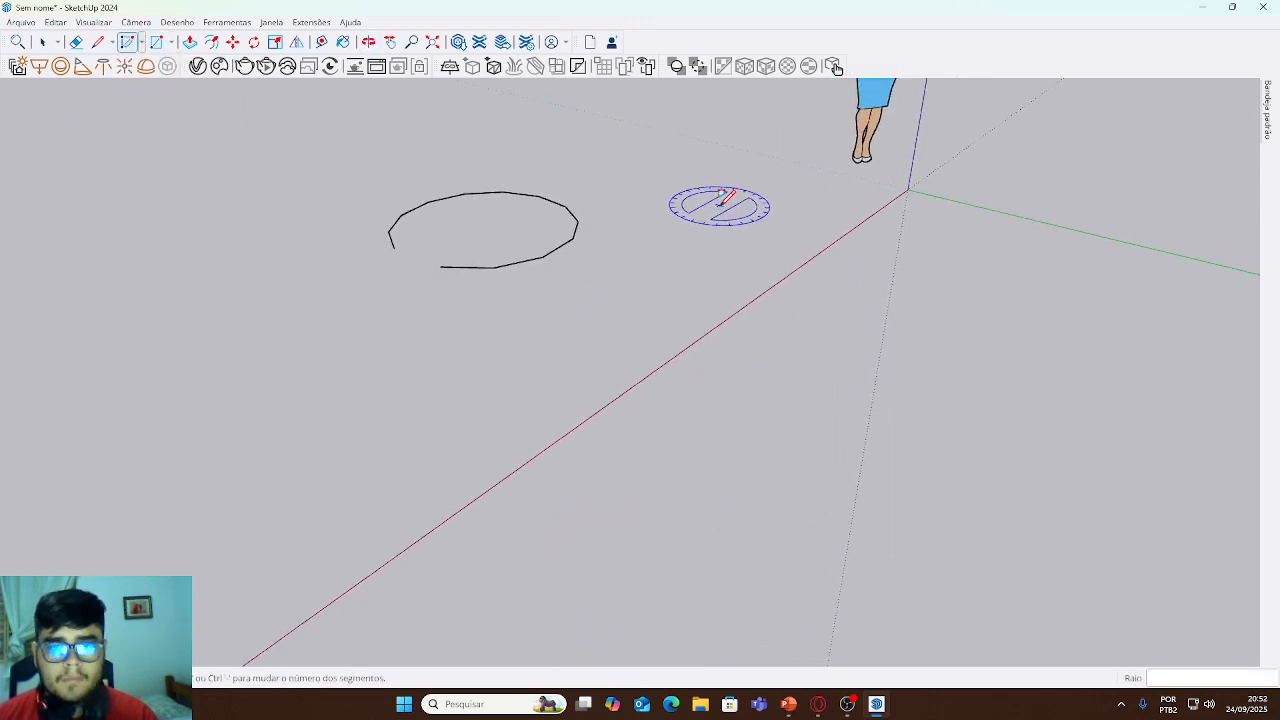
pyautogui.click(719, 205)
pyautogui.click(671, 297)
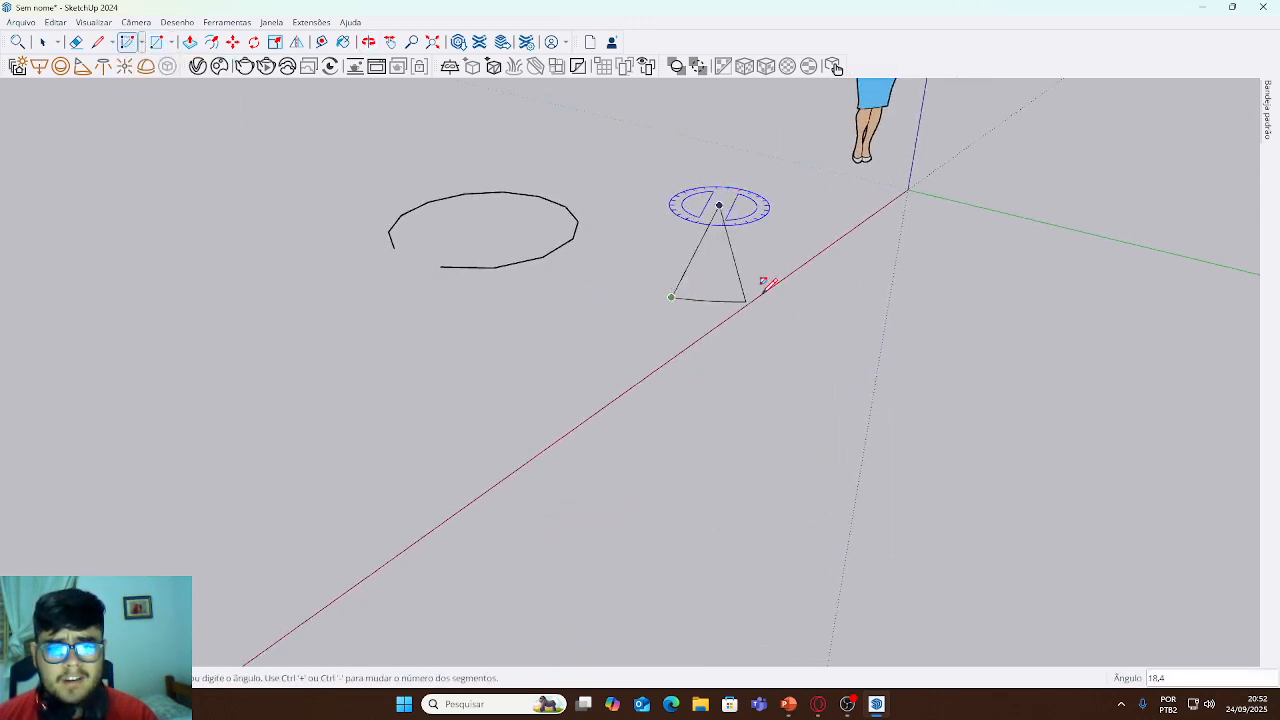
pyautogui.click(914, 251)
pyautogui.moveTo(949, 271); pyautogui.dragTo(665, 130, button='middle')
pyautogui.moveTo(703, 188); pyautogui.dragTo(857, 441, button='middle')
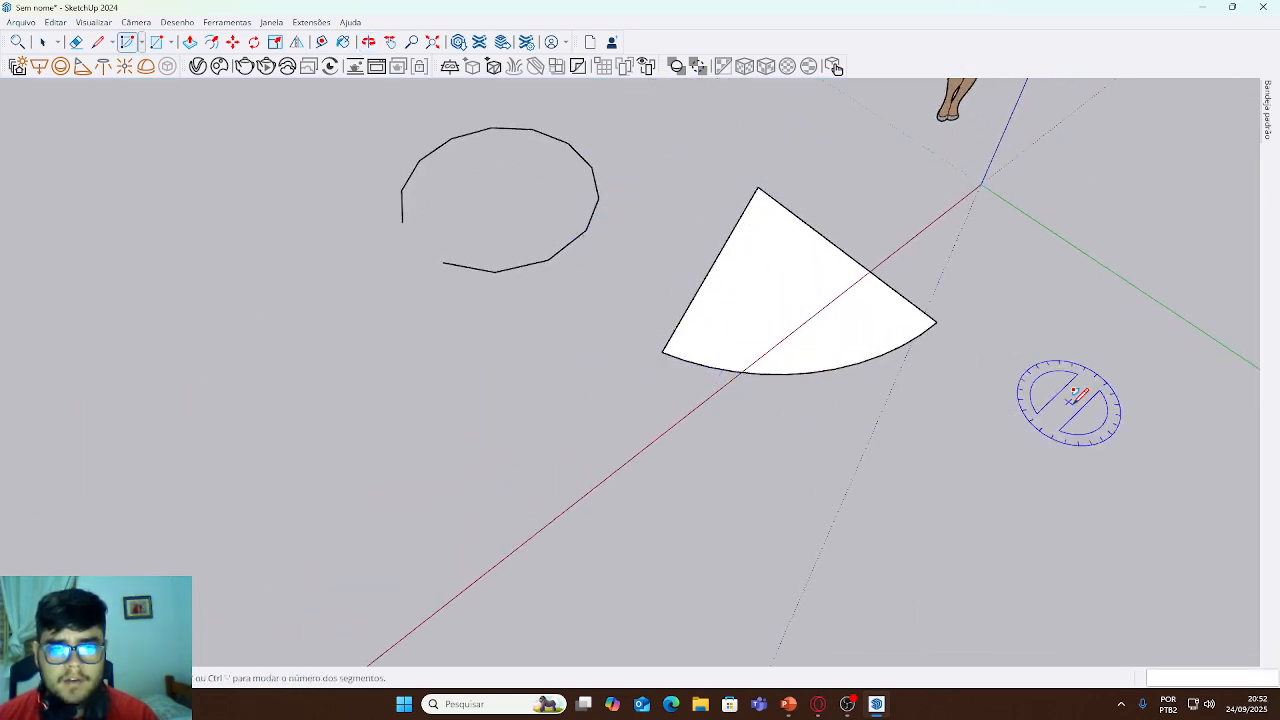
# - Erase the pie sector and the three-point arc with the Eraser tool
pyautogui.click(76, 42)
pyautogui.moveTo(790, 210); pyautogui.dragTo(638, 268)
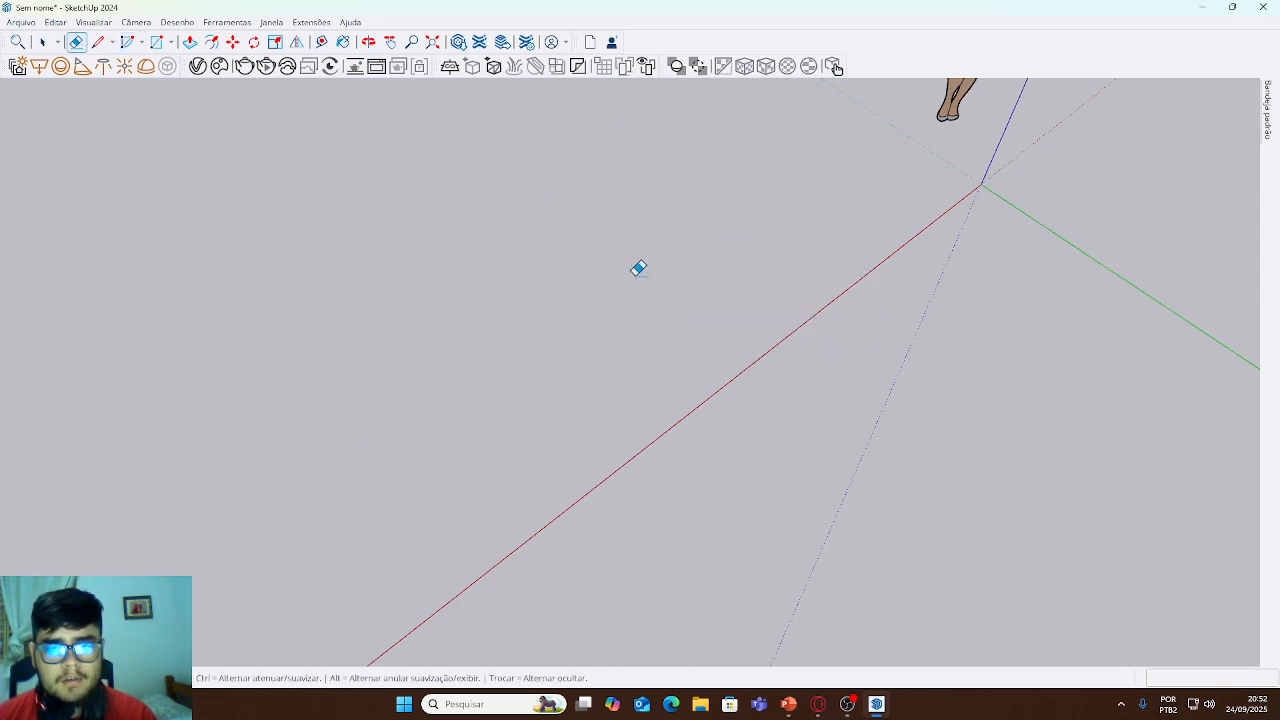
# - Orbit and pan the view to show the whole scale figure and the axes' origin
pyautogui.moveTo(740, 360); pyautogui.dragTo(728, 313, button='middle')
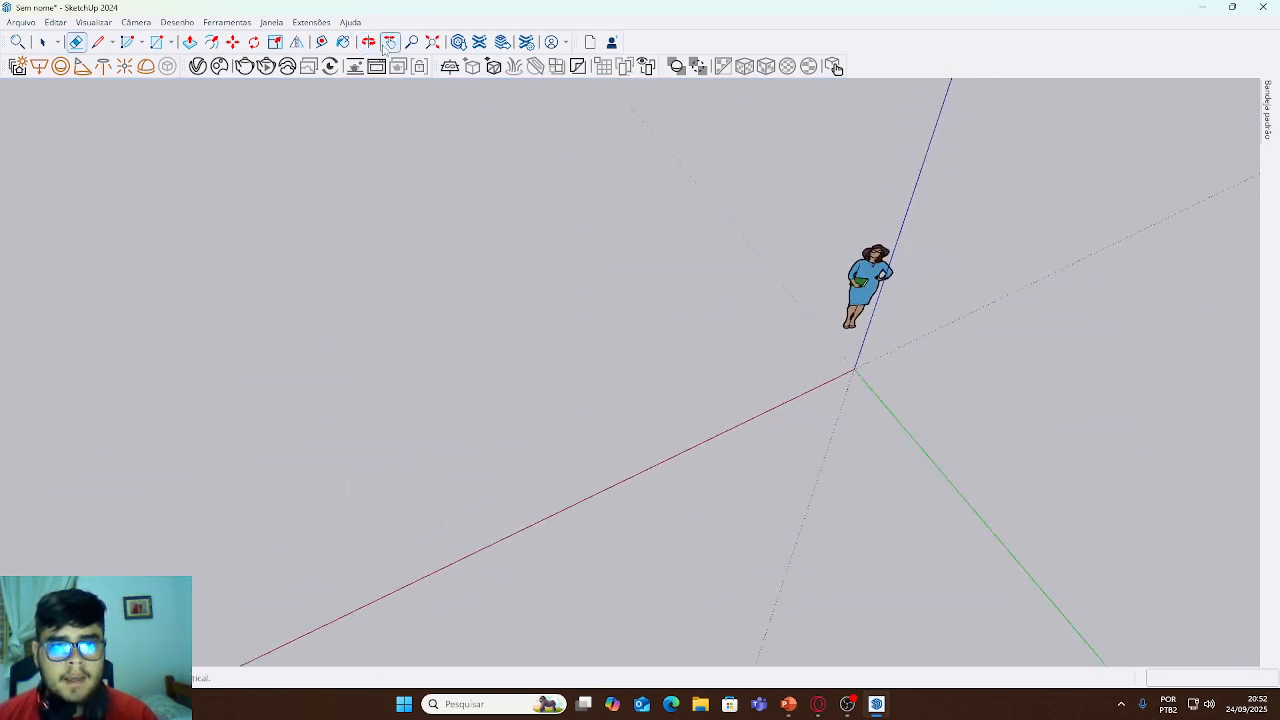
pyautogui.click(389, 42)
pyautogui.moveTo(610, 290); pyautogui.dragTo(553, 288)
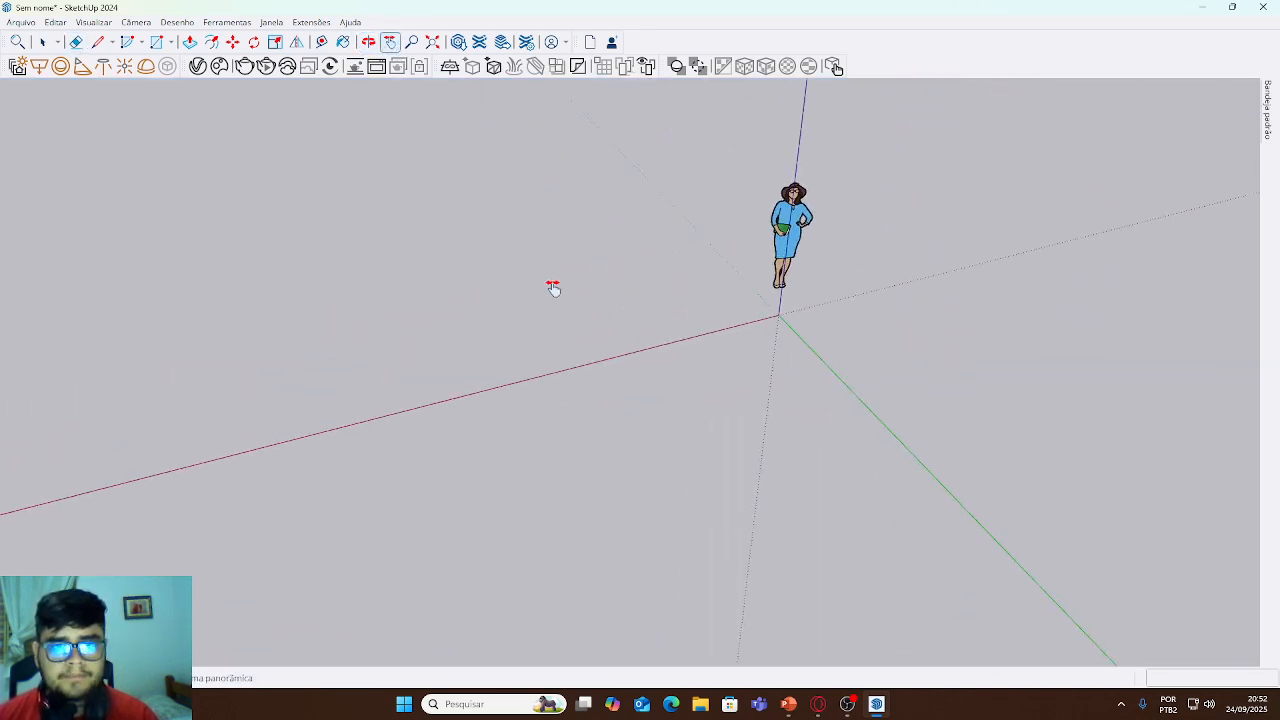
# - Draw a rectangle on the ground behind the red axis, 3 m wide and about 5.2 m deep
pyautogui.moveTo(553, 288); pyautogui.dragTo(683, 206, button='middle')
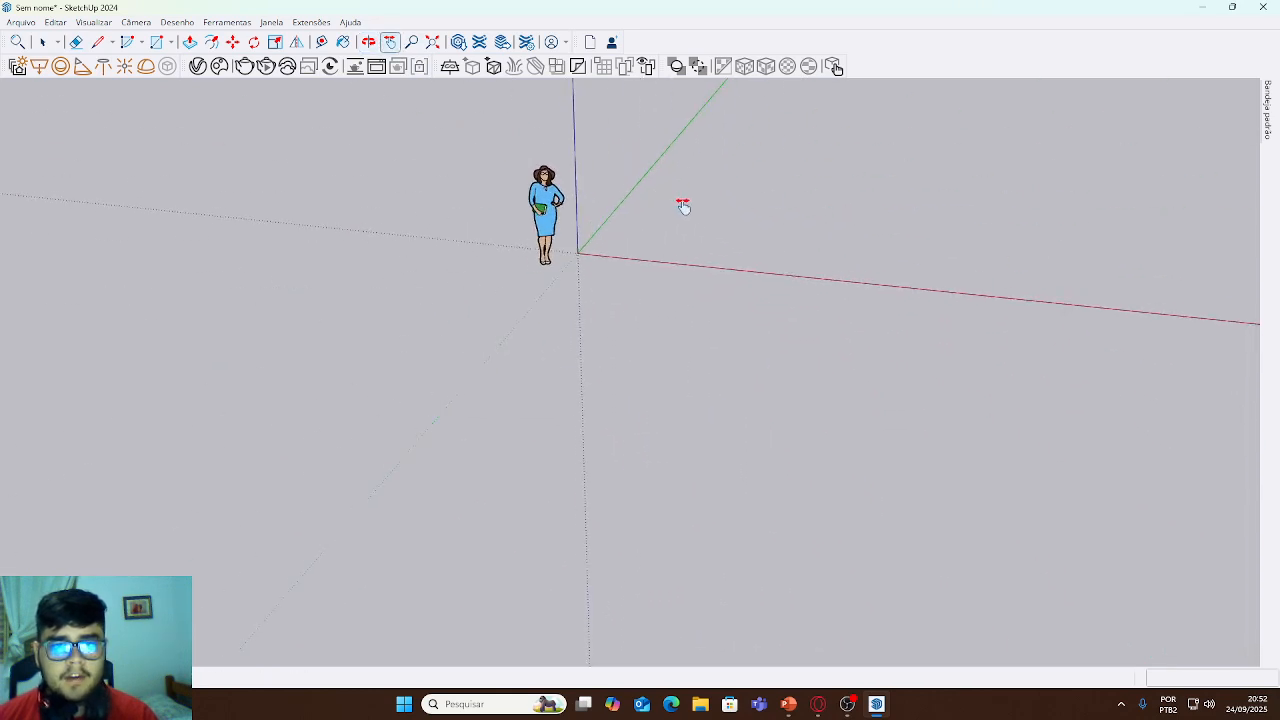
pyautogui.moveTo(683, 206); pyautogui.dragTo(642, 378)
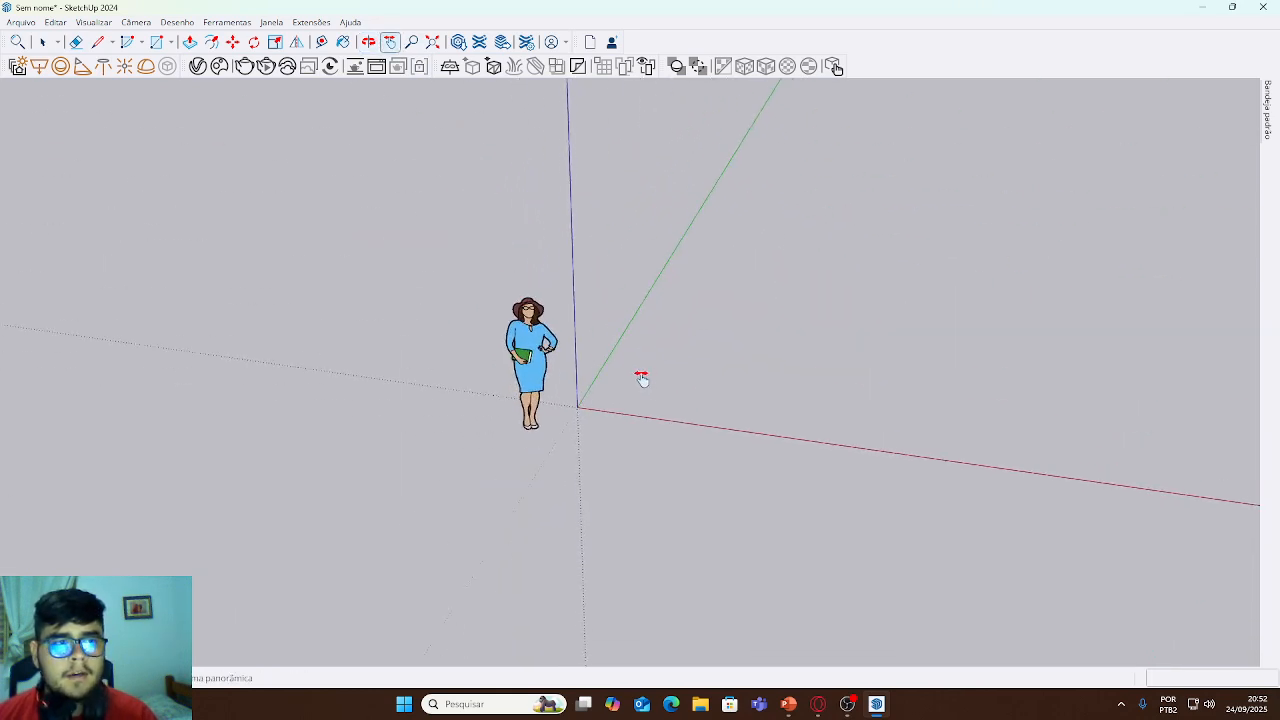
pyautogui.click(171, 43)
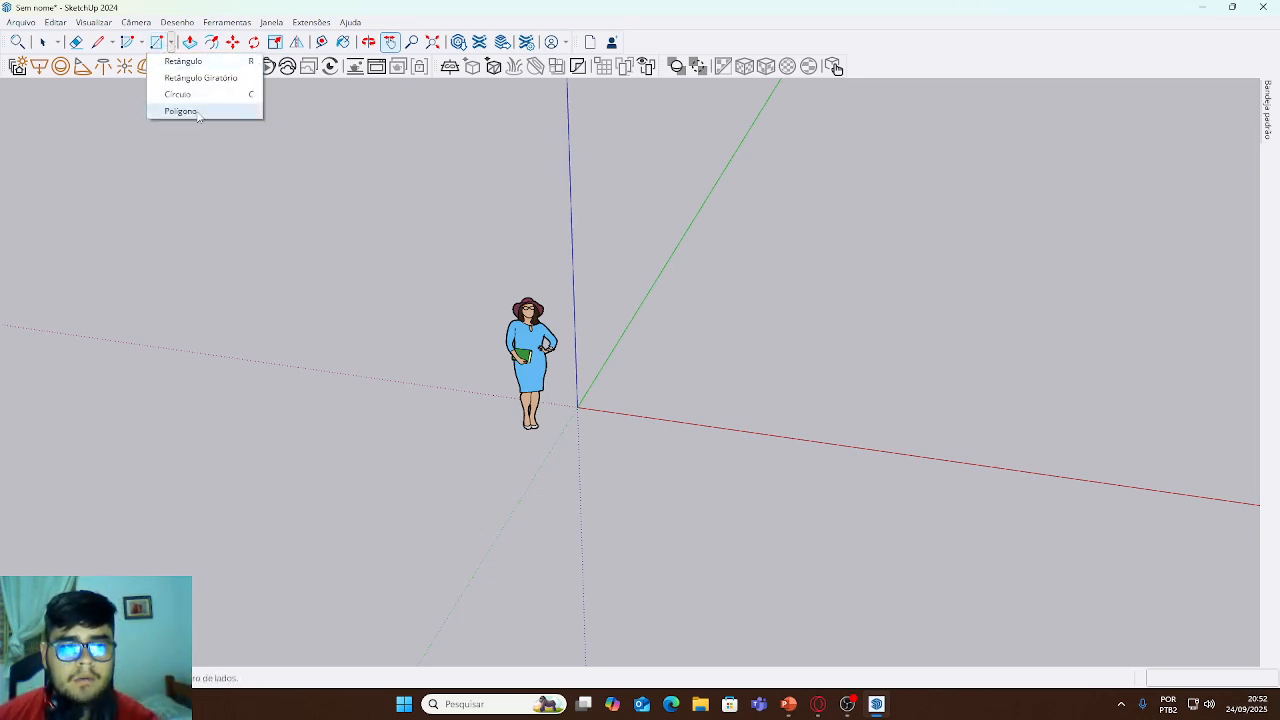
pyautogui.click(241, 66)
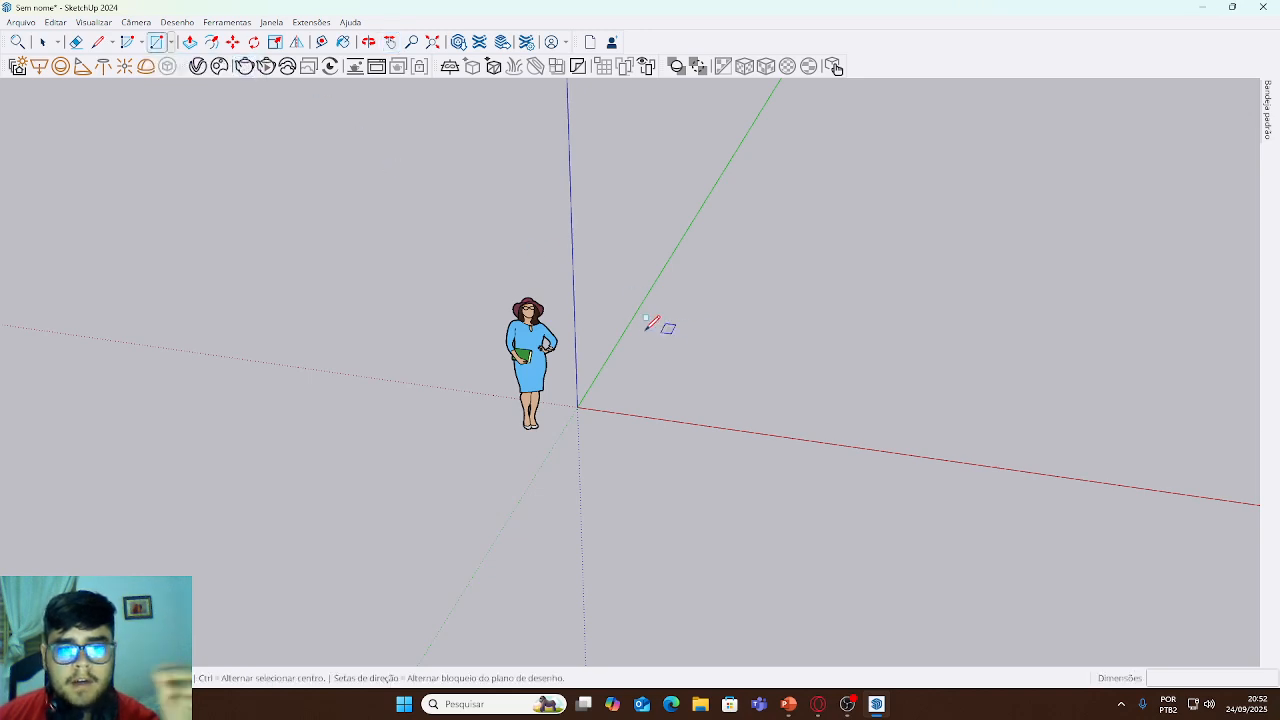
pyautogui.moveTo(849, 337); pyautogui.dragTo(866, 326, button='middle')
pyautogui.click(705, 364)
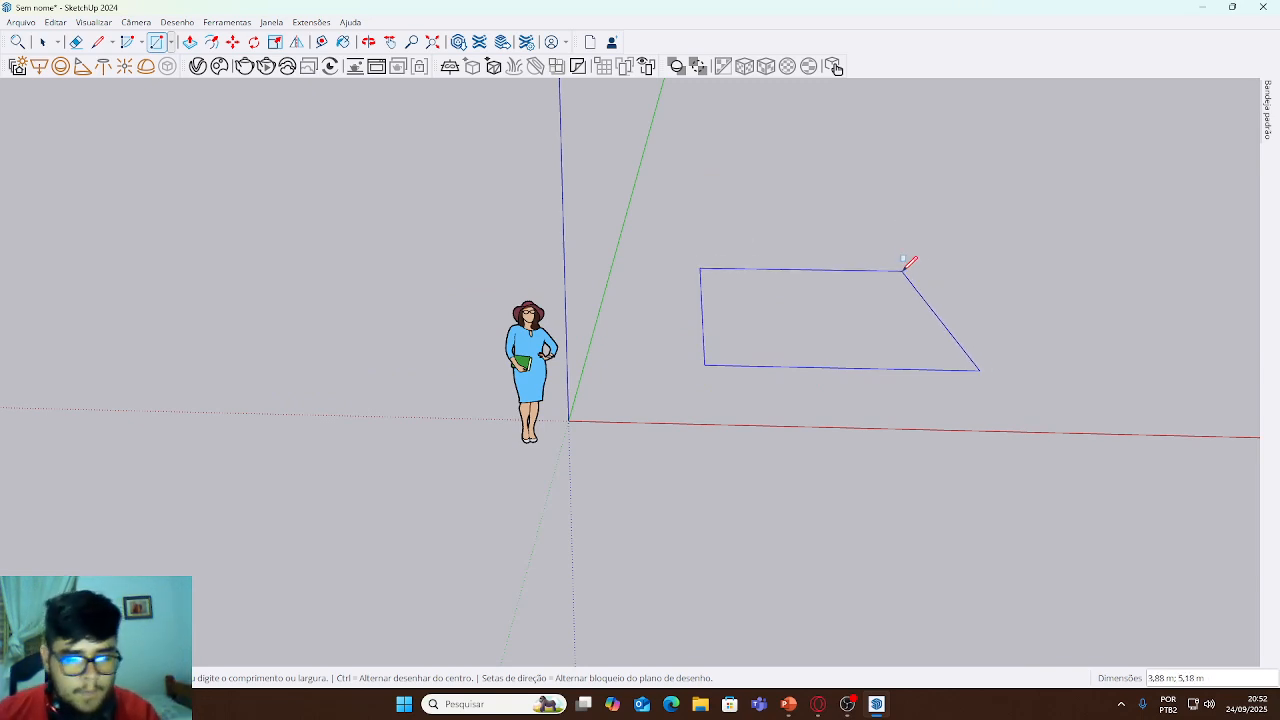
pyautogui.press('Return')
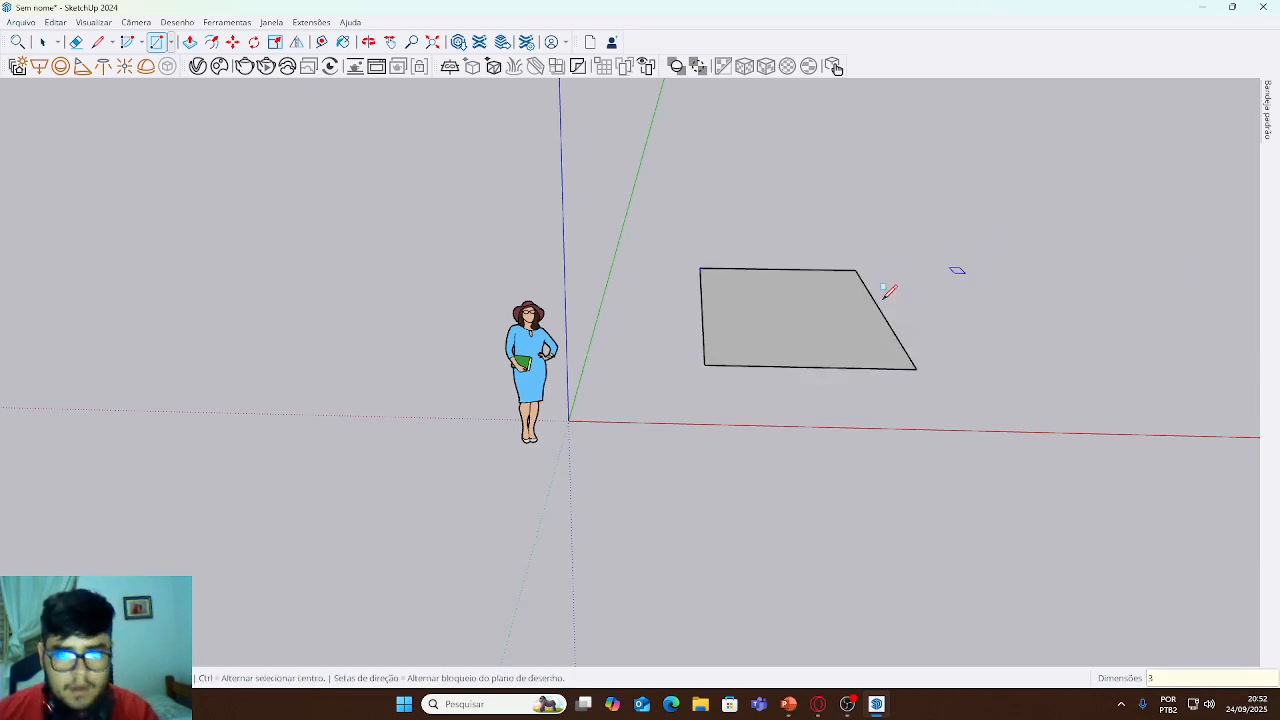
# - Draw a second ground rectangle in front of the red axis, 3 m wide and about 0.9 m deep
pyautogui.click(581, 567)
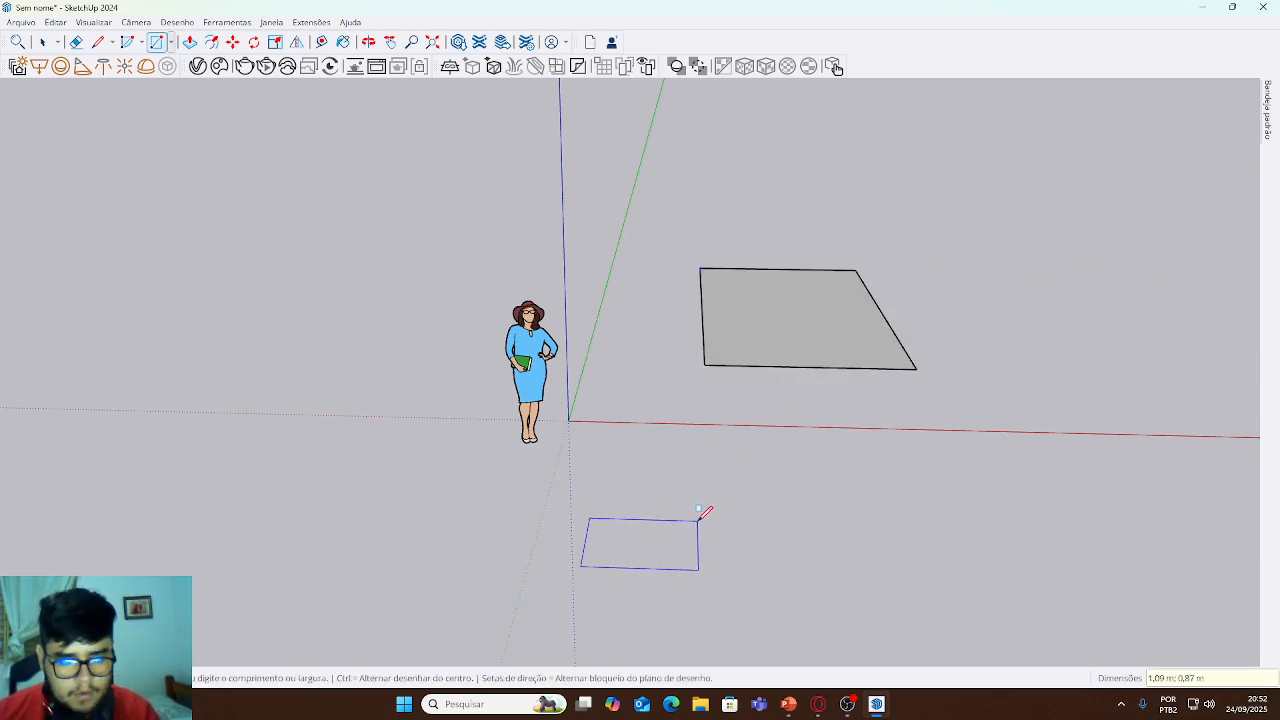
pyautogui.write('3')
pyautogui.press('Return')
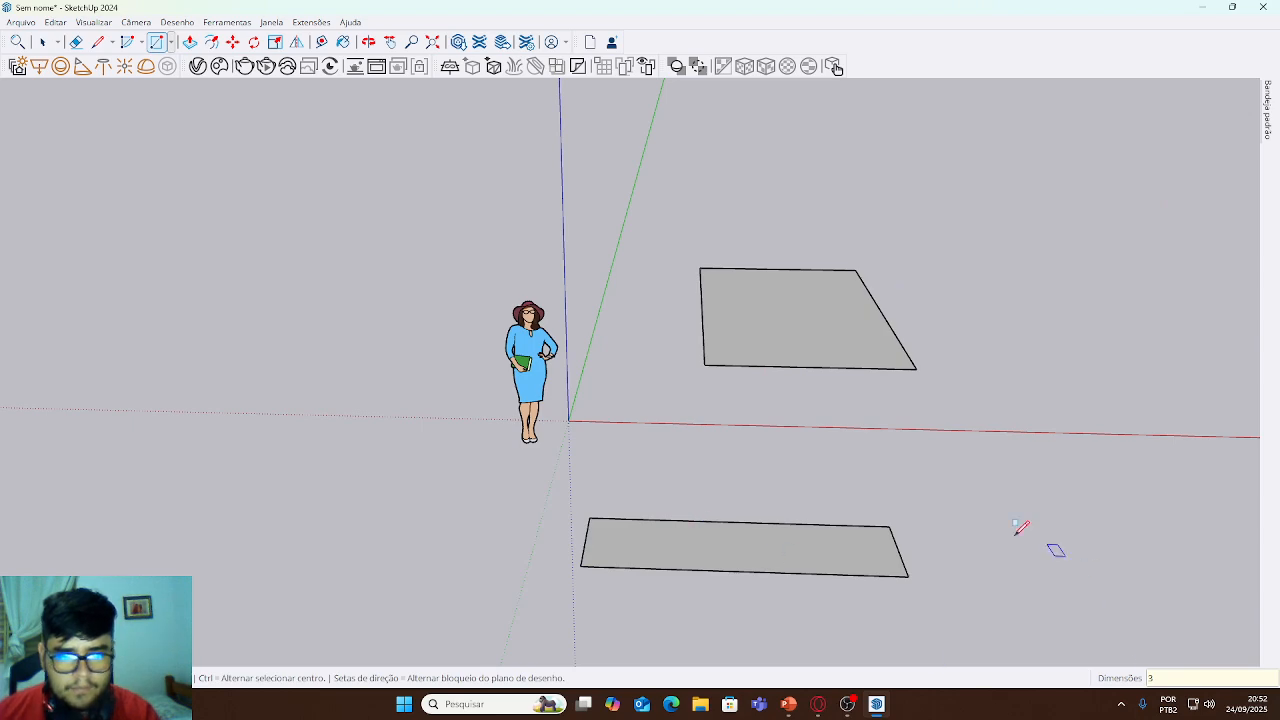
pyautogui.moveTo(1020, 528); pyautogui.dragTo(809, 543, button='middle')
pyautogui.click(645, 342)
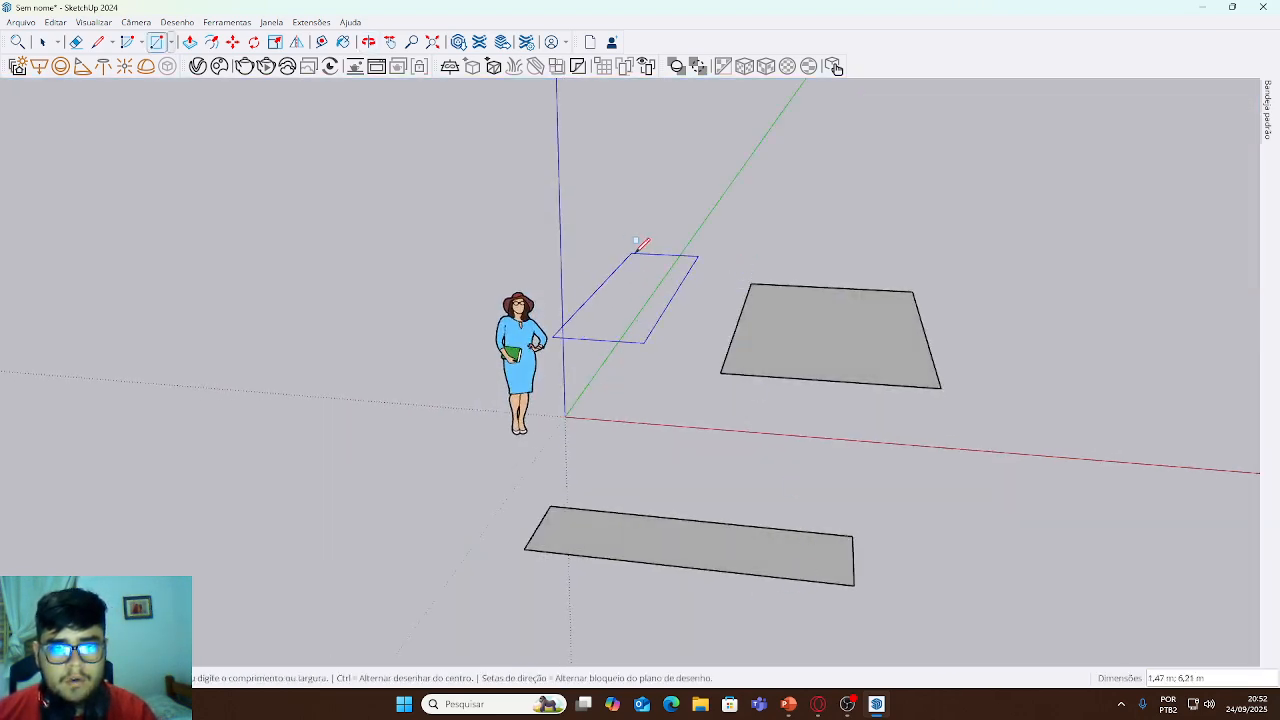
pyautogui.press('Escape')
pyautogui.click(171, 43)
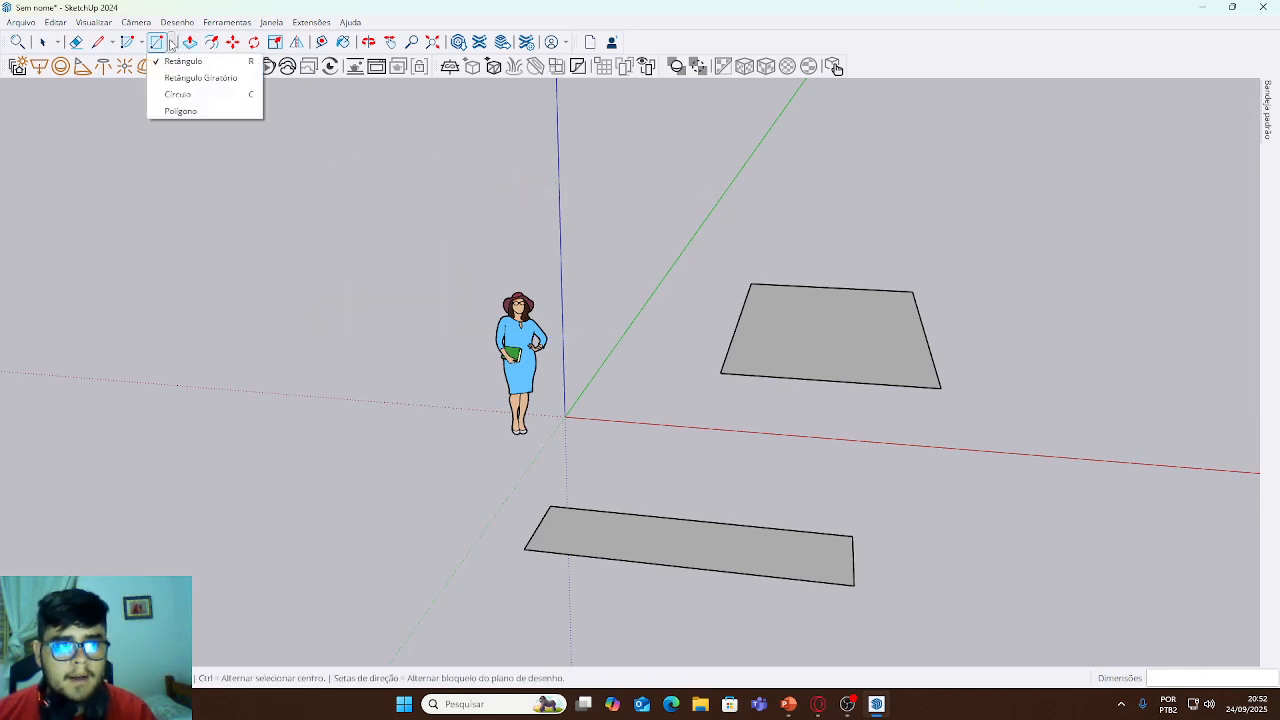
pyautogui.click(183, 61)
pyautogui.moveTo(840, 470); pyautogui.dragTo(1040, 342, button='middle')
pyautogui.press('r')
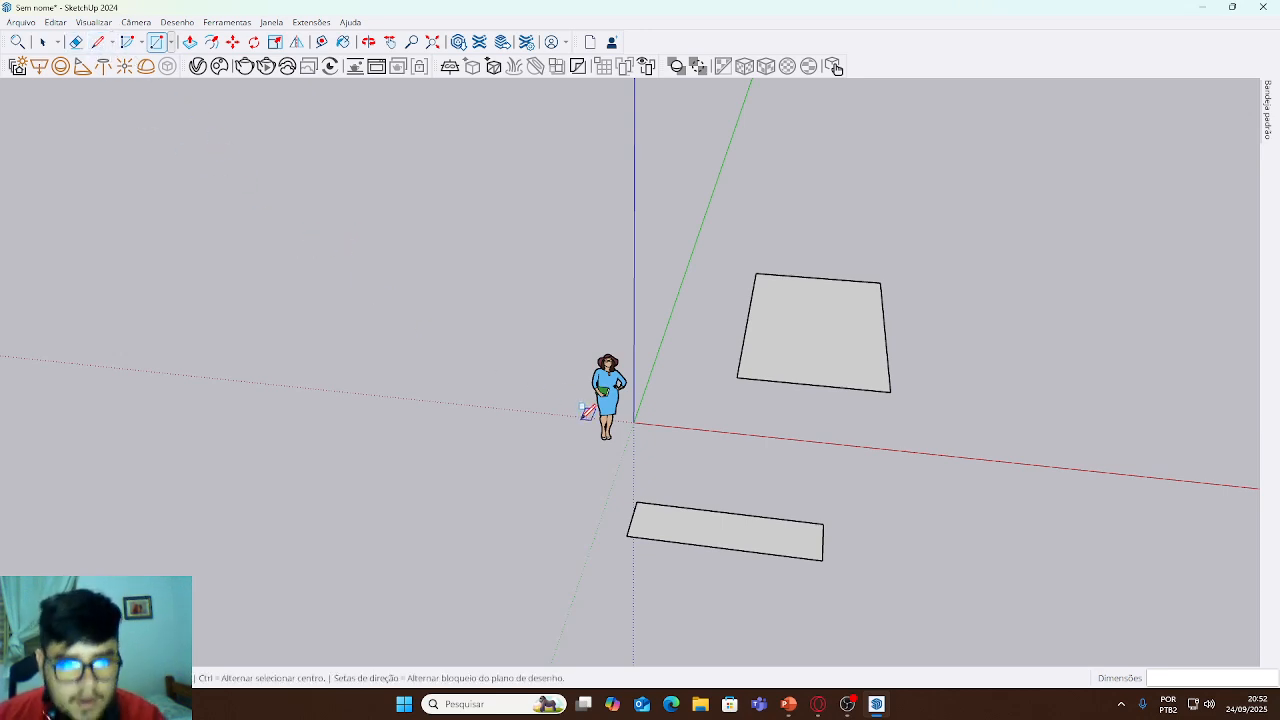
pyautogui.click(453, 340)
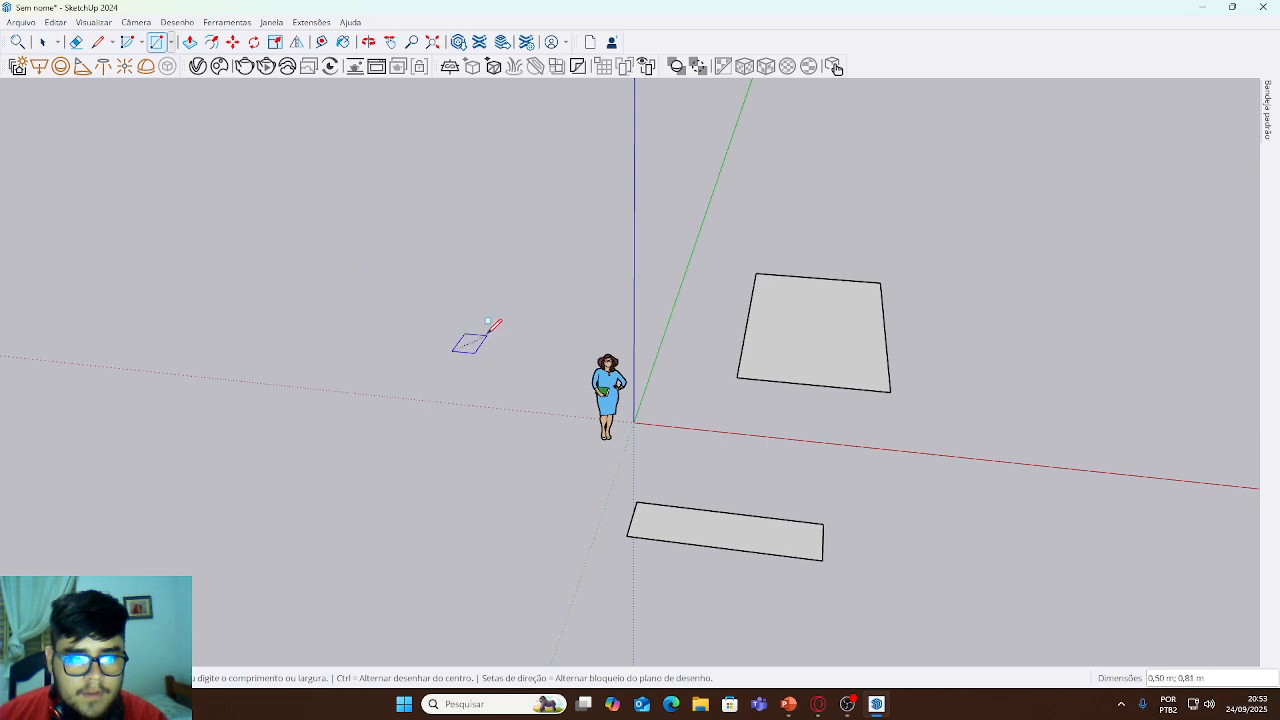
pyautogui.press('Escape')
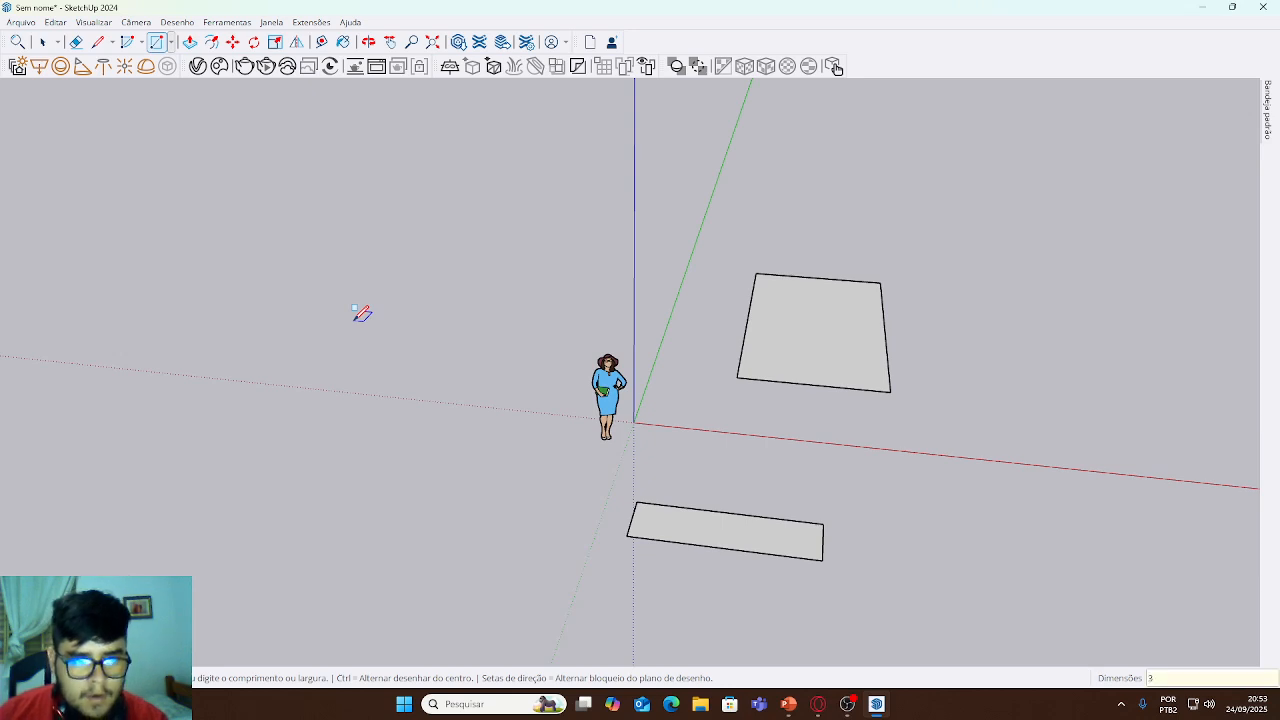
pyautogui.click(355, 320)
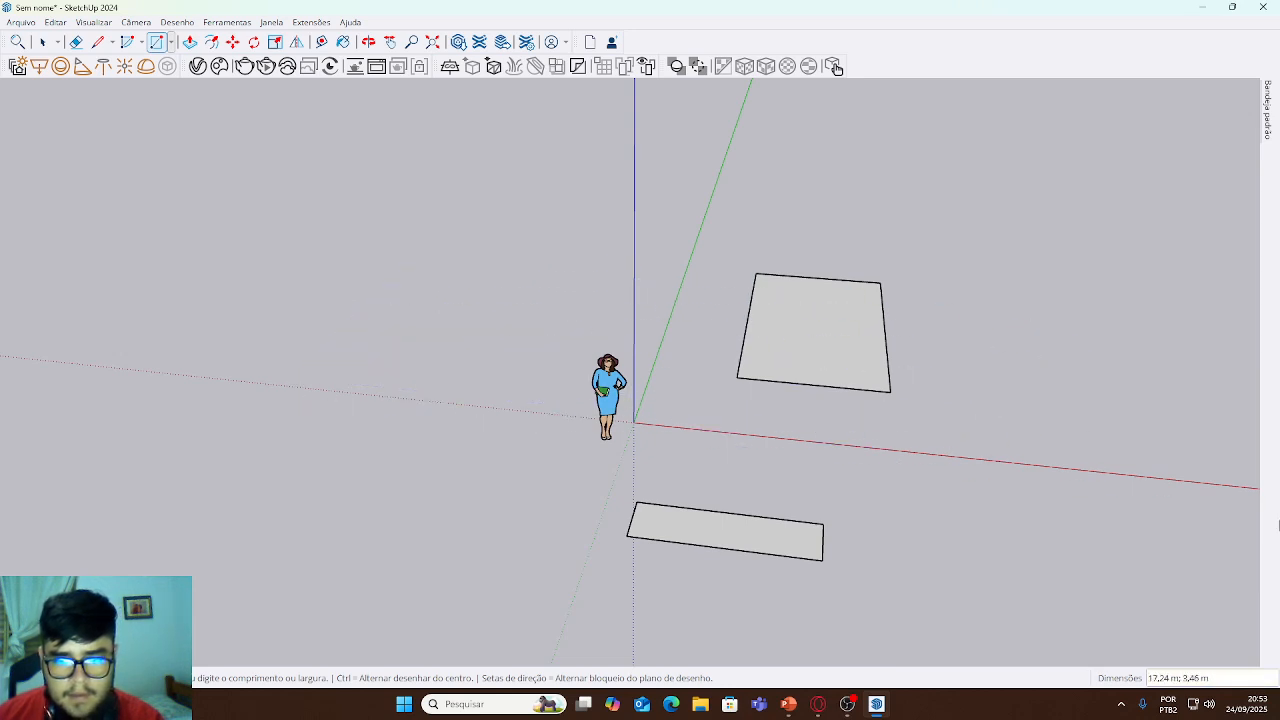
pyautogui.press('Escape')
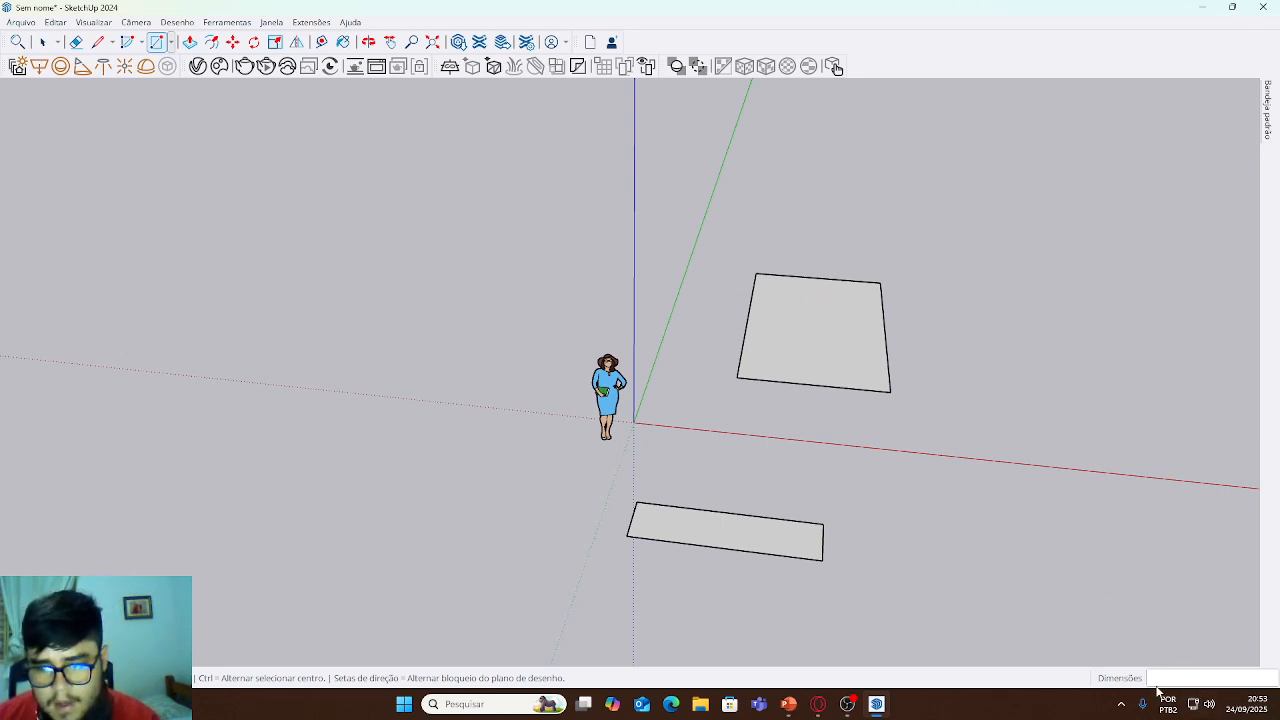
pyautogui.click(952, 541)
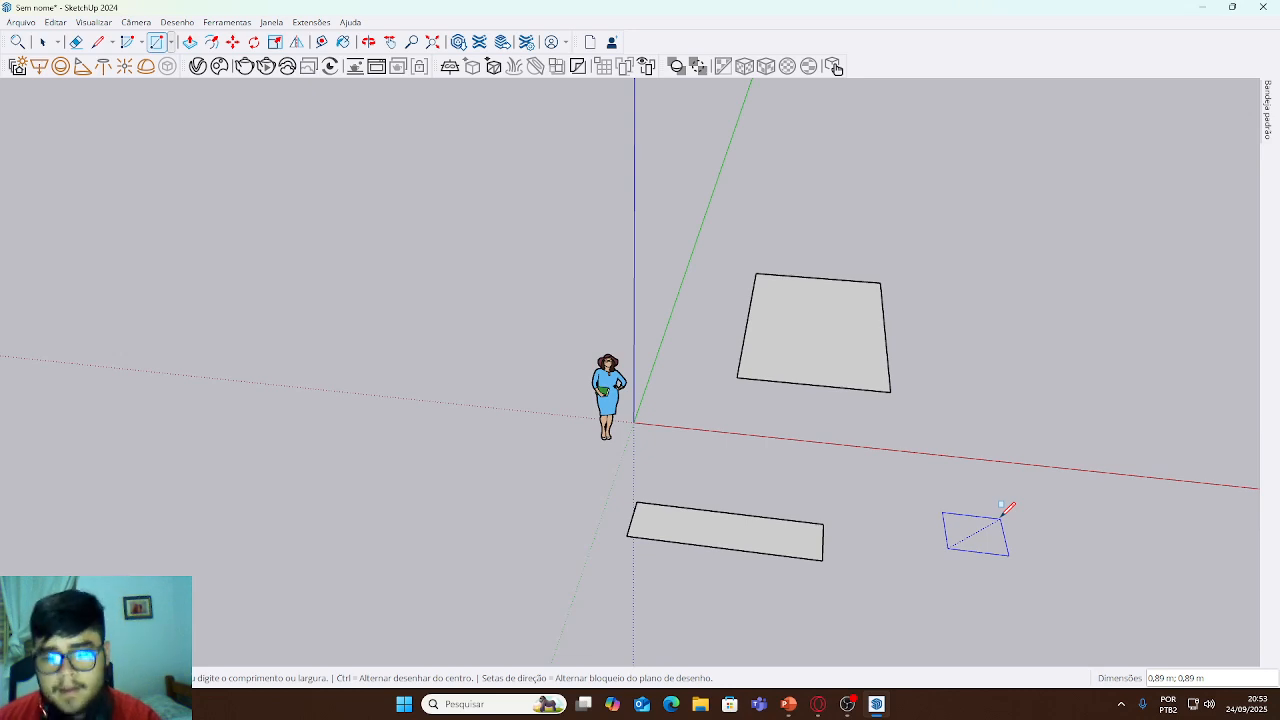
pyautogui.moveTo(914, 517)
pyautogui.mouseDown(button='middle')
pyautogui.moveTo(651, 240)
pyautogui.moveTo(729, 394)
pyautogui.mouseUp(button='middle')
pyautogui.moveTo(520, 363); pyautogui.dragTo(783, 397, button='middle')
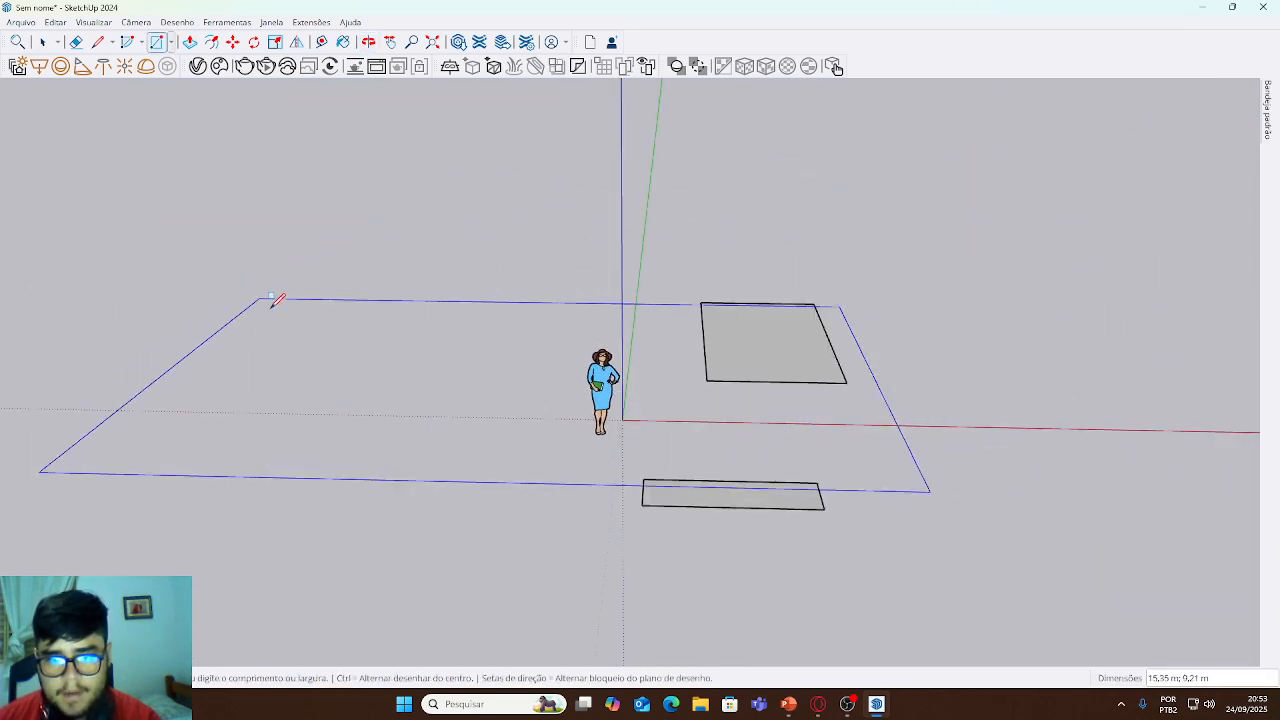
pyautogui.press('Escape')
pyautogui.click(605, 310)
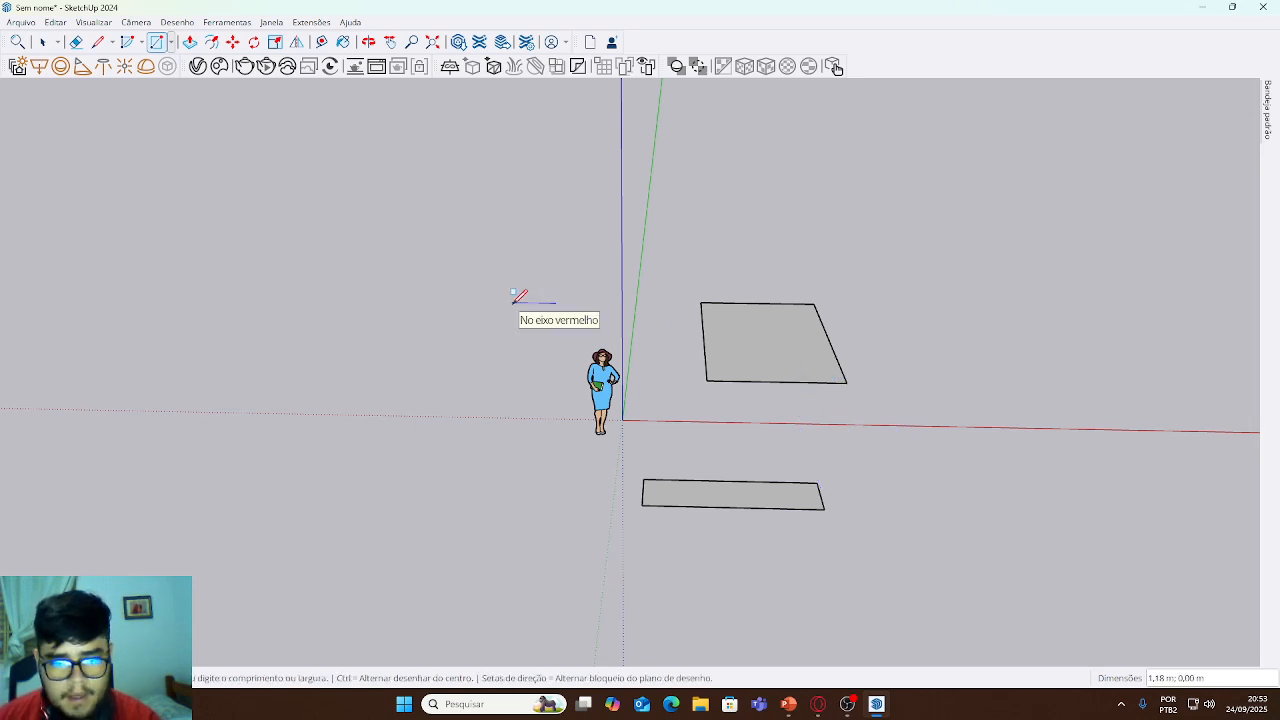
pyautogui.write('2')
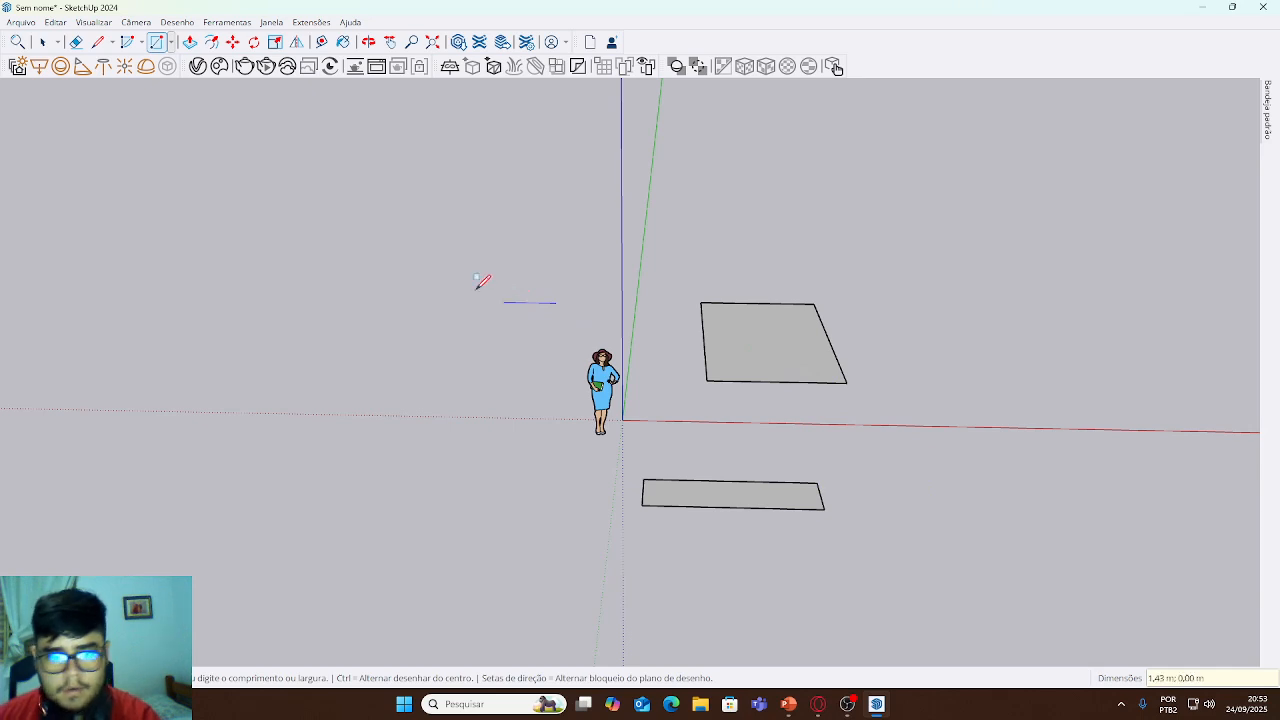
pyautogui.press('Escape')
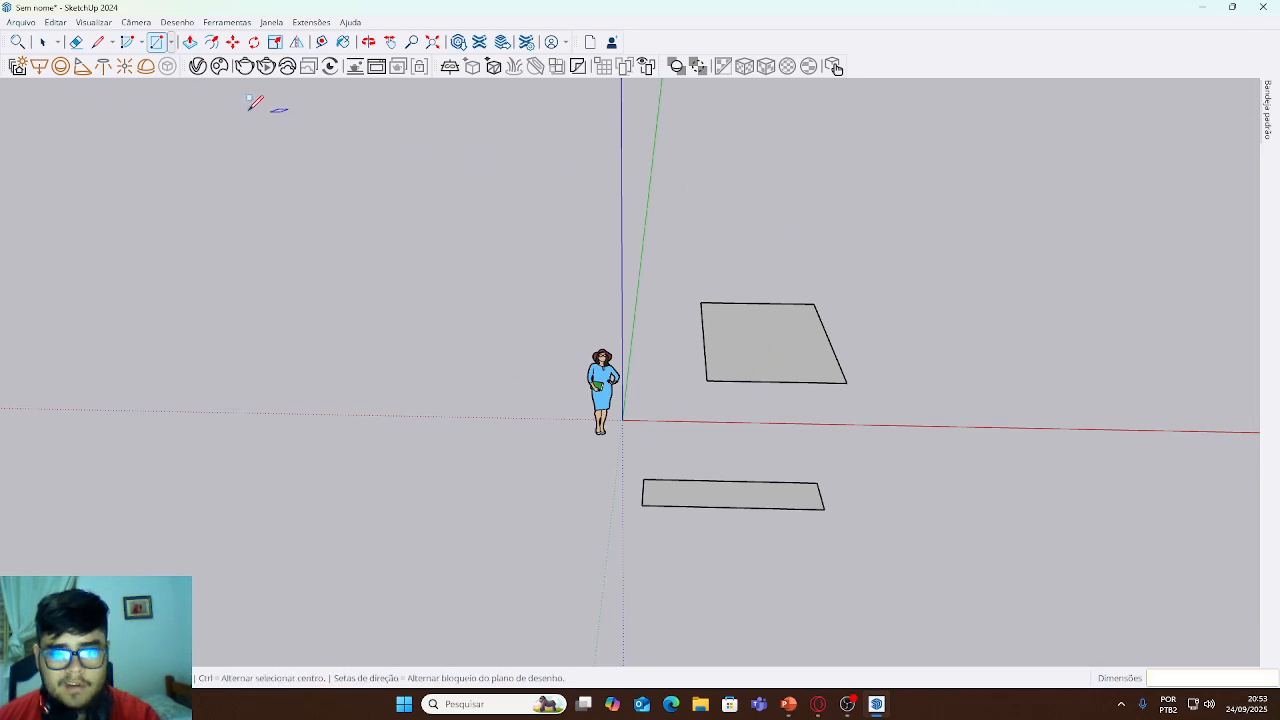
# - Draw a flat Rotated Rectangle of about 4.4 by 5.95 m beside the rectangle behind the red axis
pyautogui.click(171, 42)
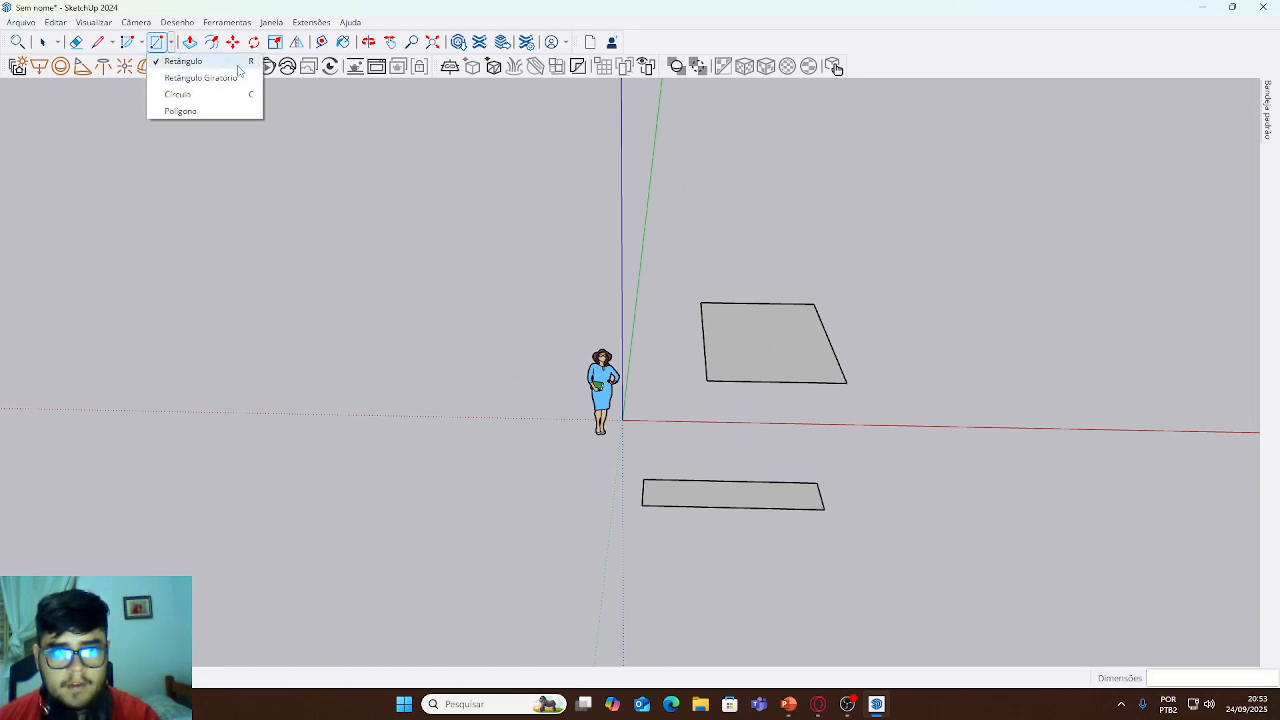
pyautogui.click(238, 77)
pyautogui.click(948, 344)
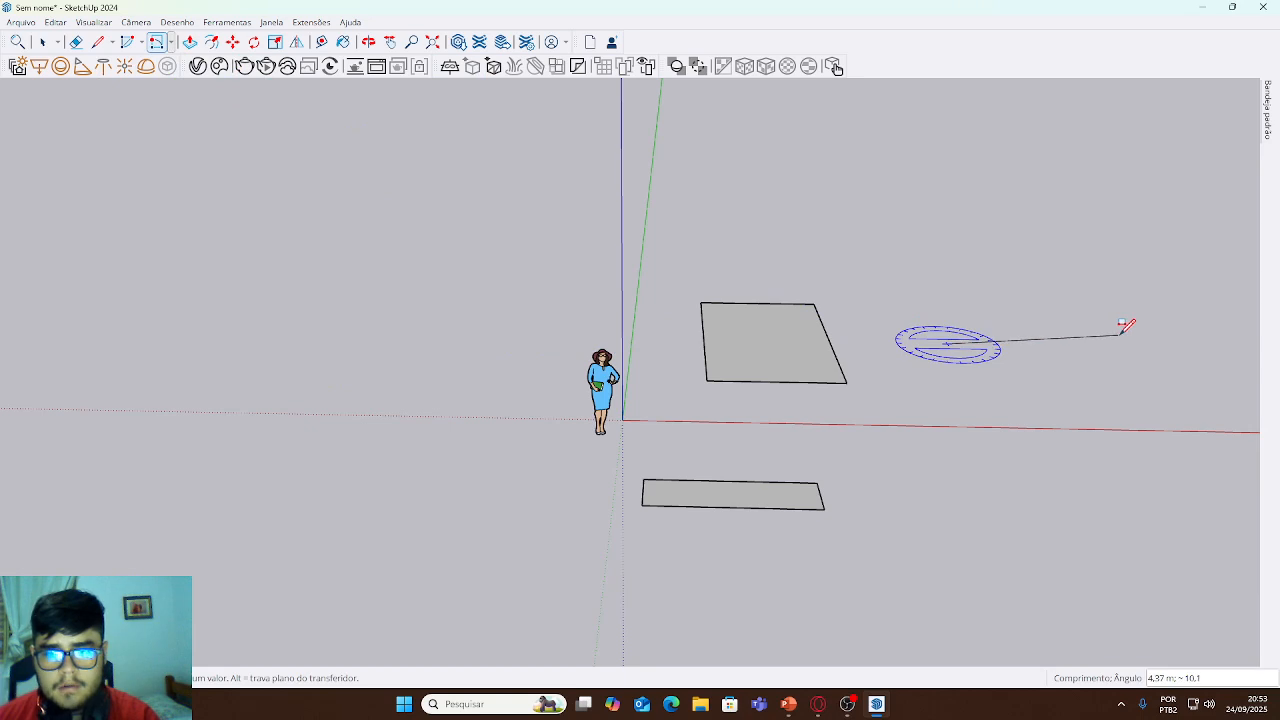
pyautogui.click(1119, 334)
pyautogui.click(1000, 251)
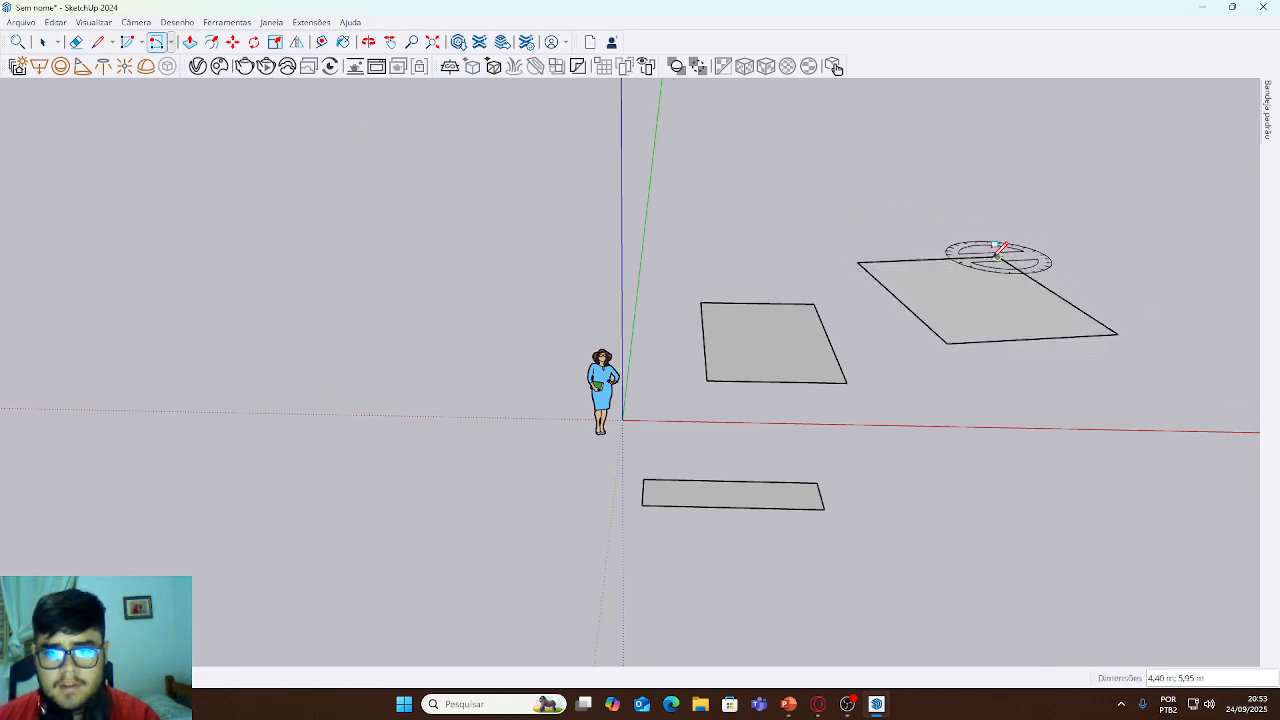
# - Draw two more Rotated Rectangles, one from the angled rectangle's far corner and one from its other far corner, adjoining the first
pyautogui.click(997, 257)
pyautogui.click(992, 186)
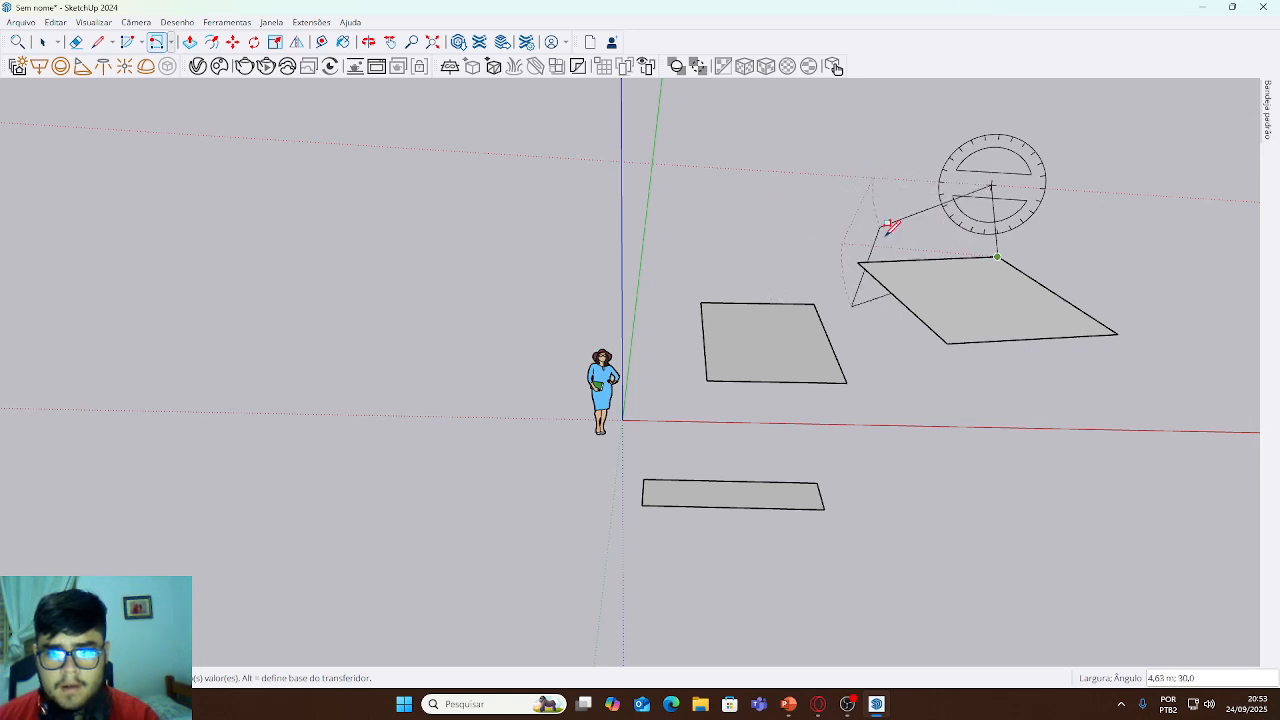
pyautogui.click(857, 262)
pyautogui.click(857, 262)
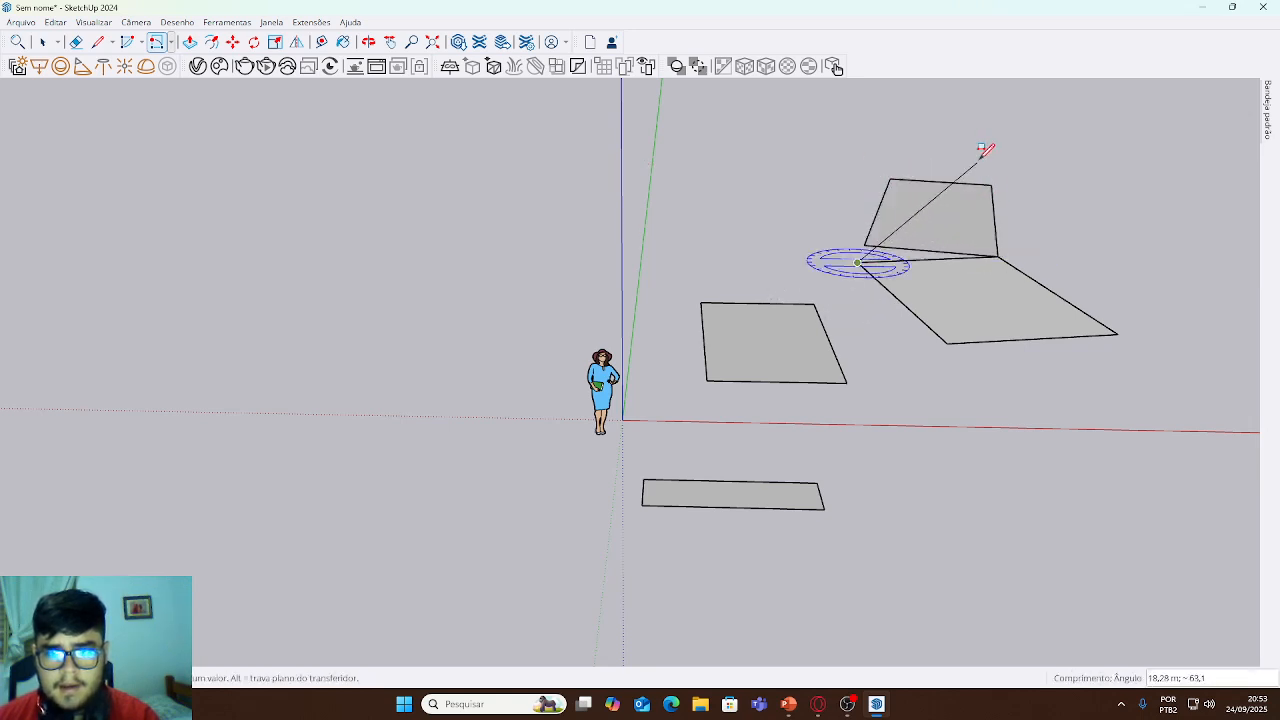
pyautogui.click(888, 180)
pyautogui.click(774, 152)
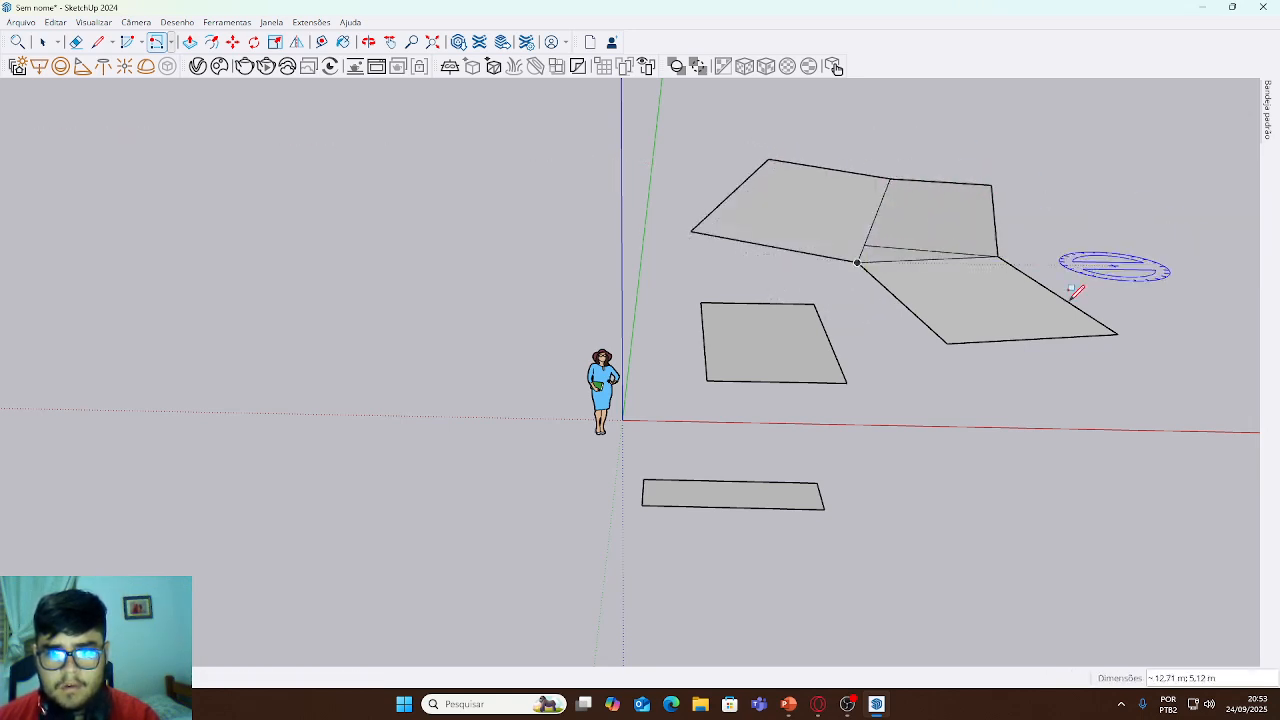
# - Erase all the drawn rectangles, keeping only the scale figure in the model
pyautogui.moveTo(1114, 266); pyautogui.dragTo(414, 80, button='middle')
pyautogui.moveTo(690, 457); pyautogui.dragTo(686, 363, button='middle')
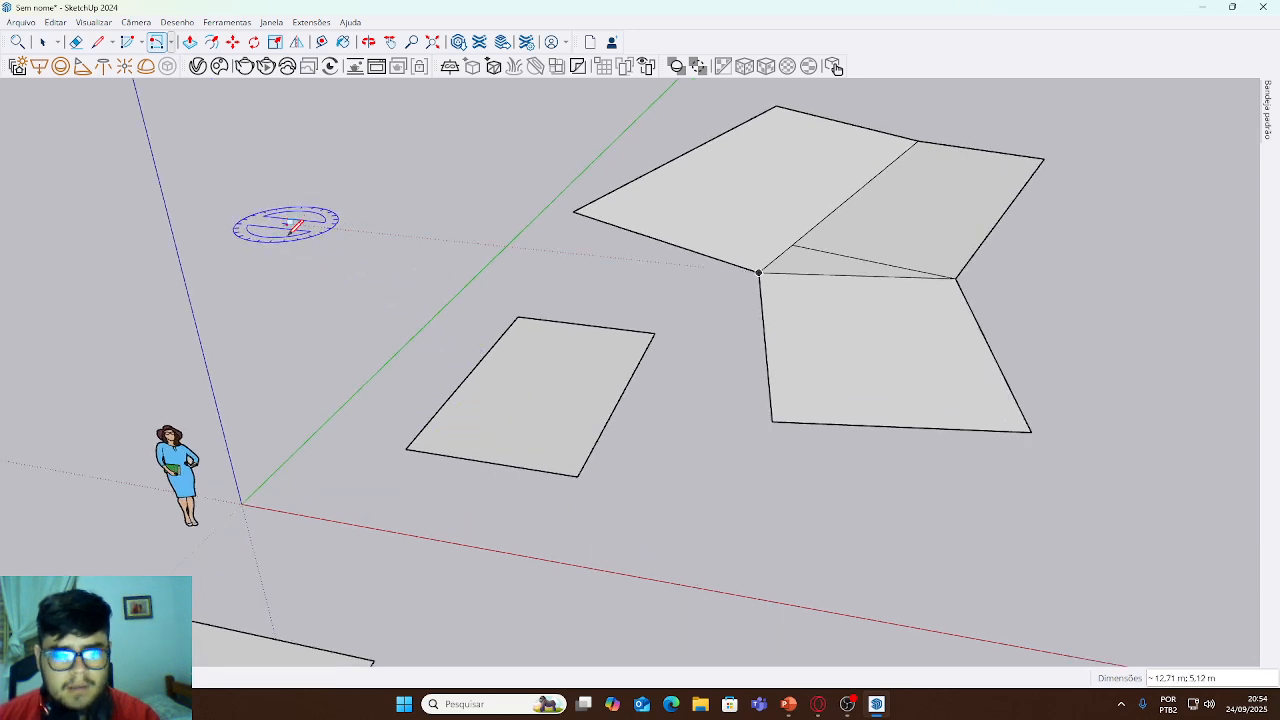
pyautogui.click(75, 41)
pyautogui.moveTo(289, 573)
pyautogui.mouseDown()
pyautogui.moveTo(342, 646)
pyautogui.moveTo(507, 395)
pyautogui.mouseUp()
pyautogui.moveTo(414, 206); pyautogui.dragTo(719, 318)
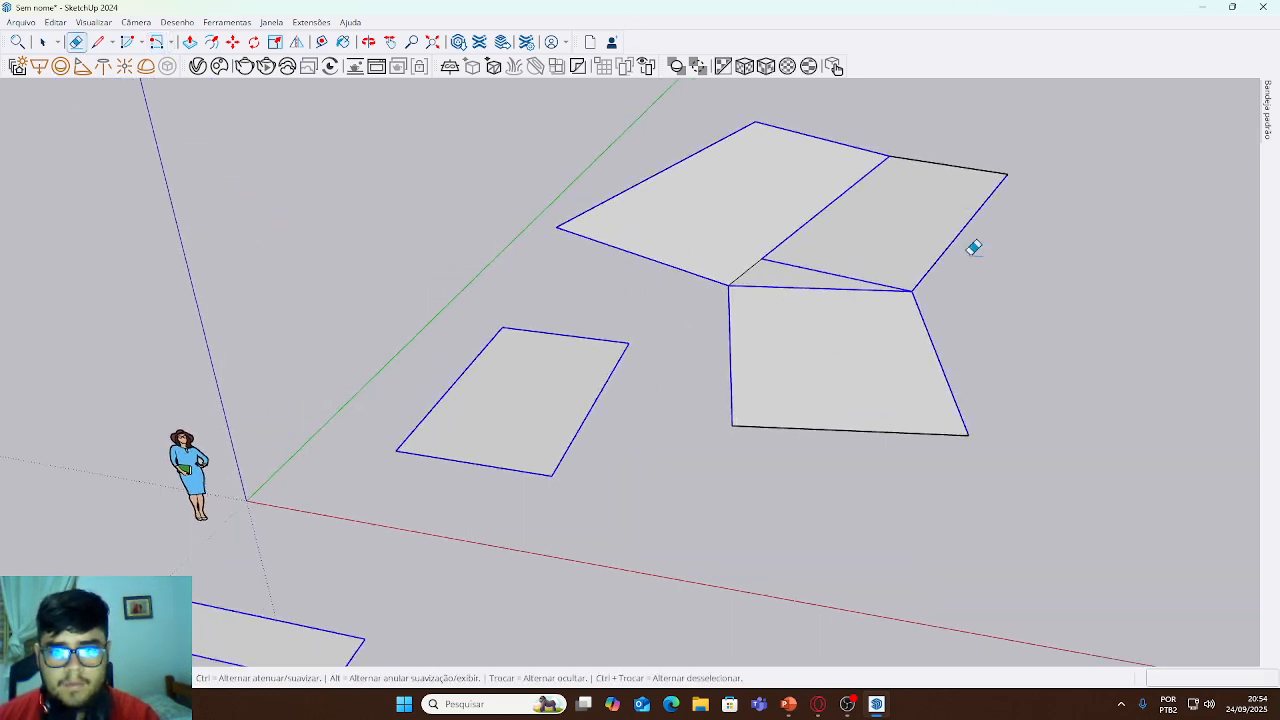
pyautogui.moveTo(467, 263); pyautogui.dragTo(386, 437)
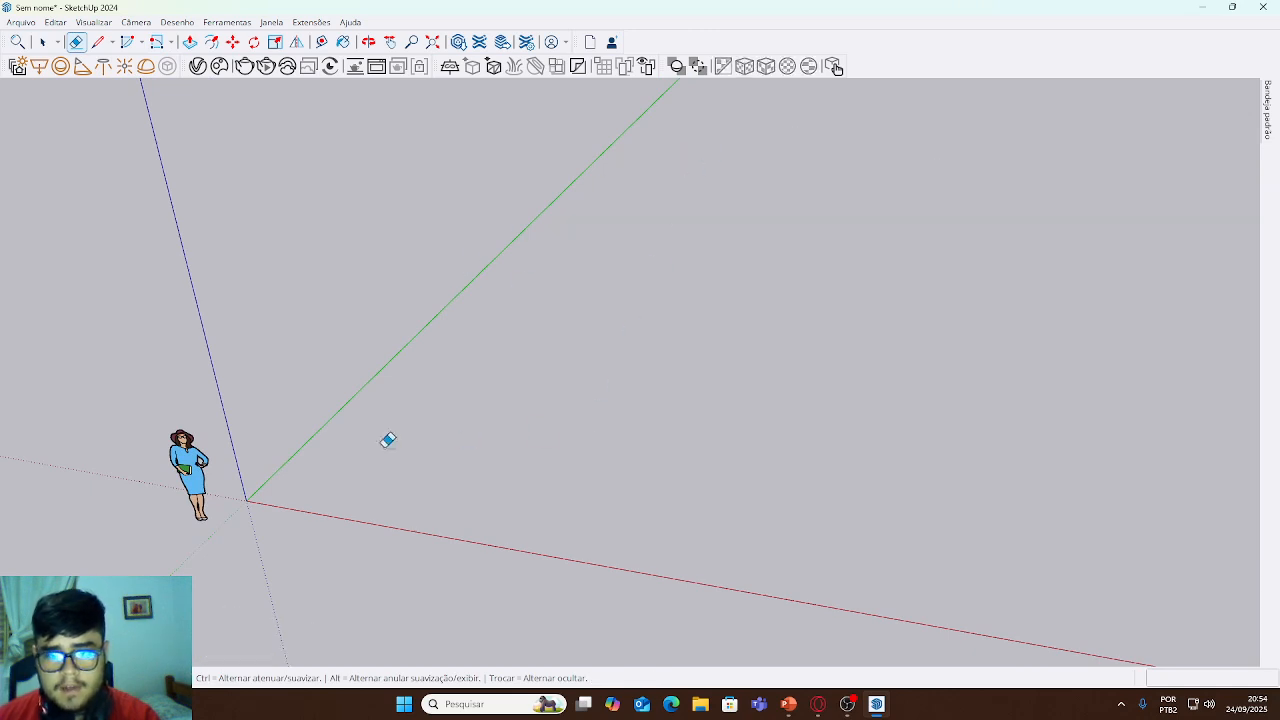
# - Draw a circle with a 3 m radius flat on the ground near the red axis, beside the scale figure
pyautogui.moveTo(386, 437); pyautogui.dragTo(339, 420, button='middle')
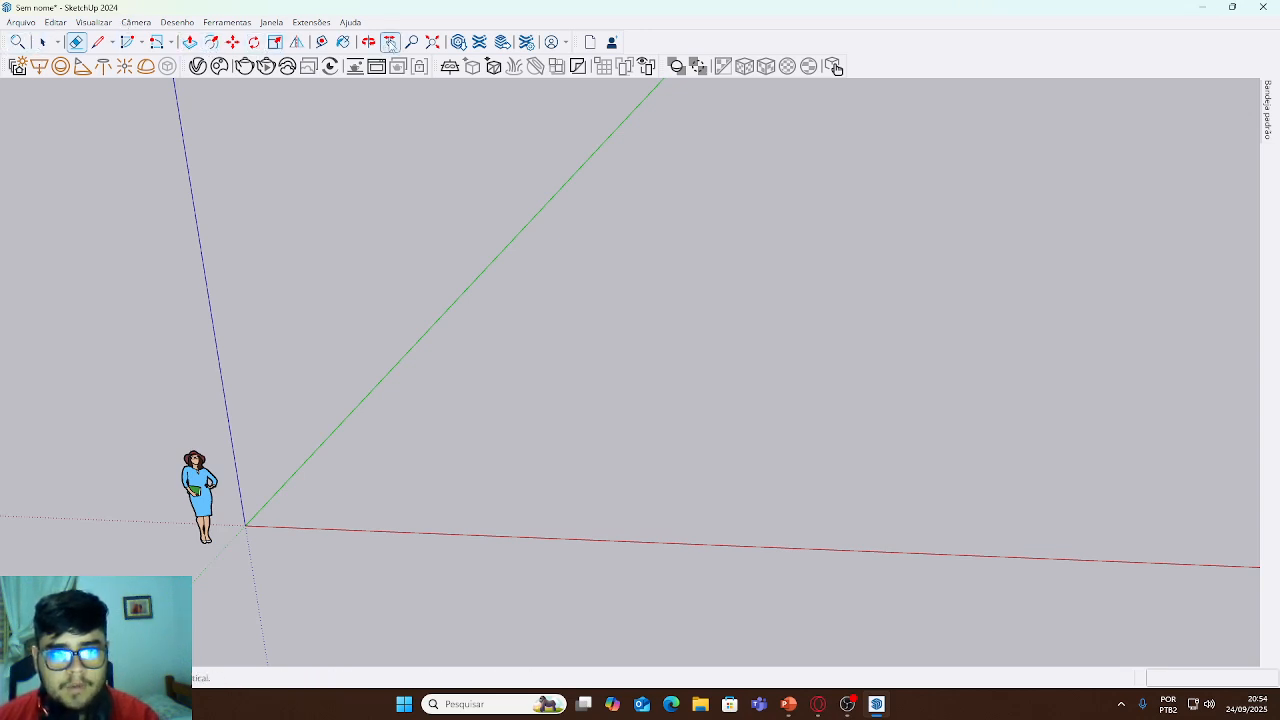
pyautogui.click(390, 42)
pyautogui.moveTo(409, 447); pyautogui.dragTo(455, 296)
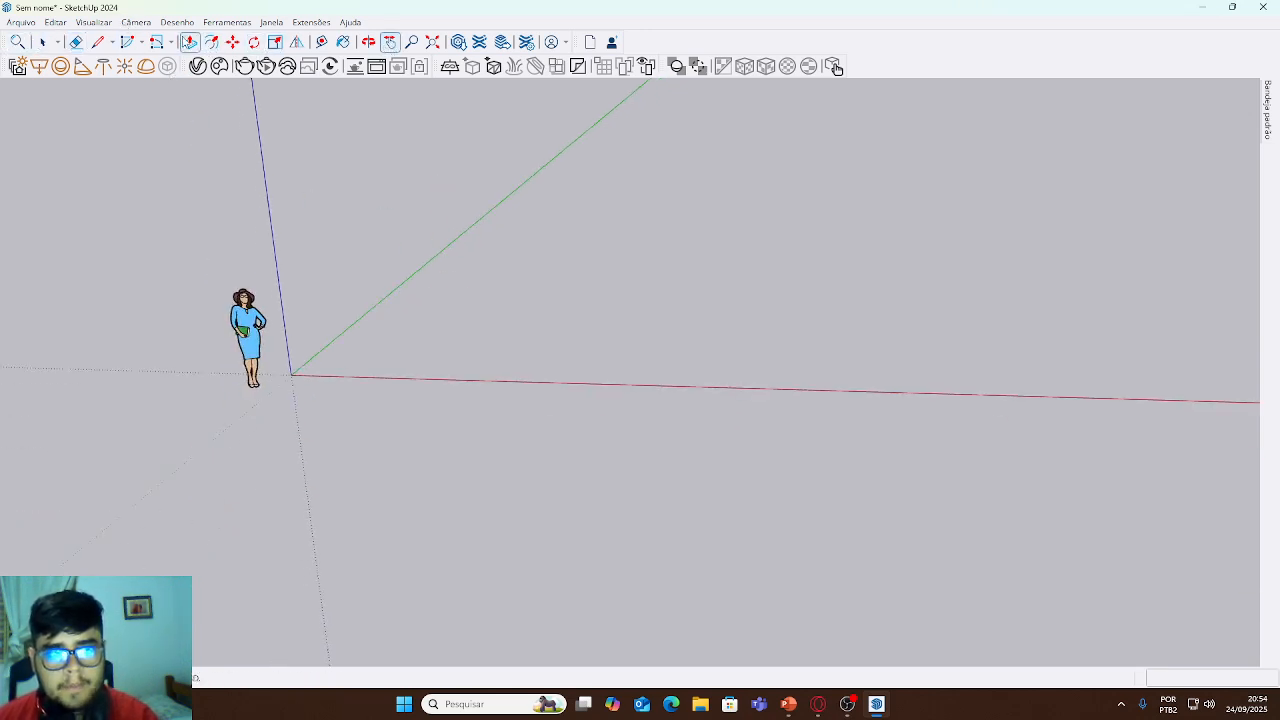
pyautogui.click(174, 43)
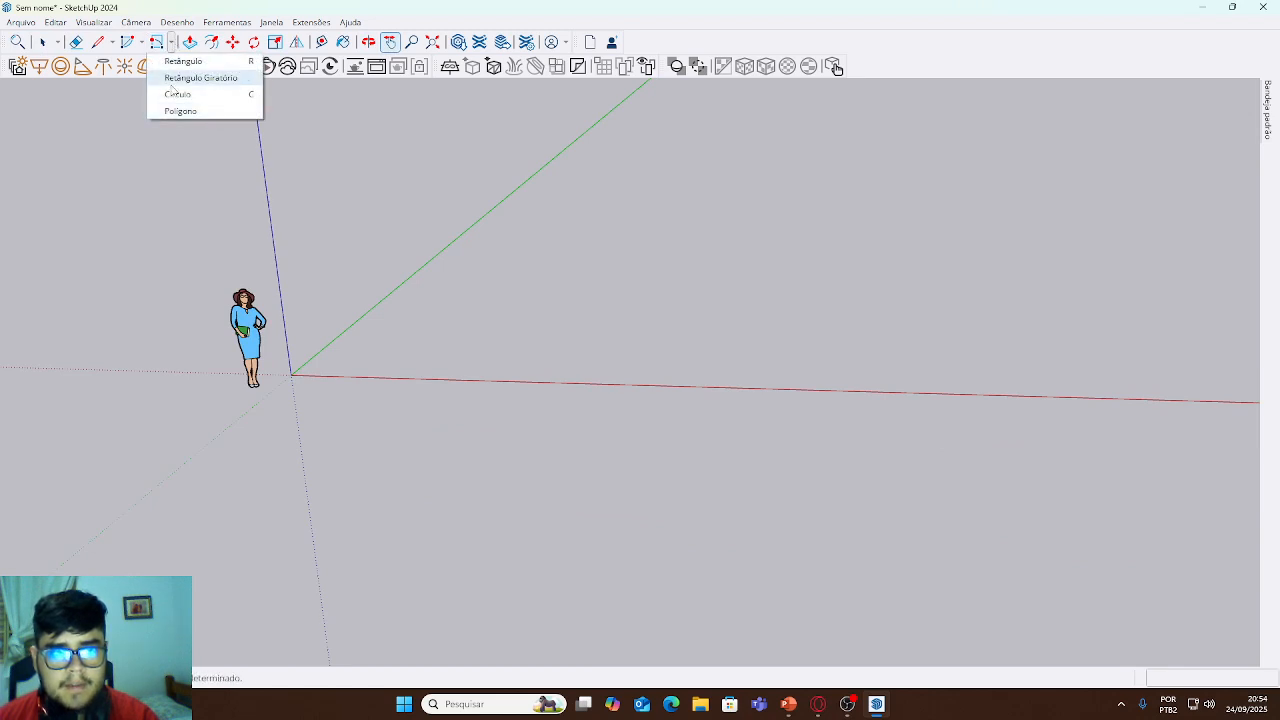
pyautogui.click(182, 91)
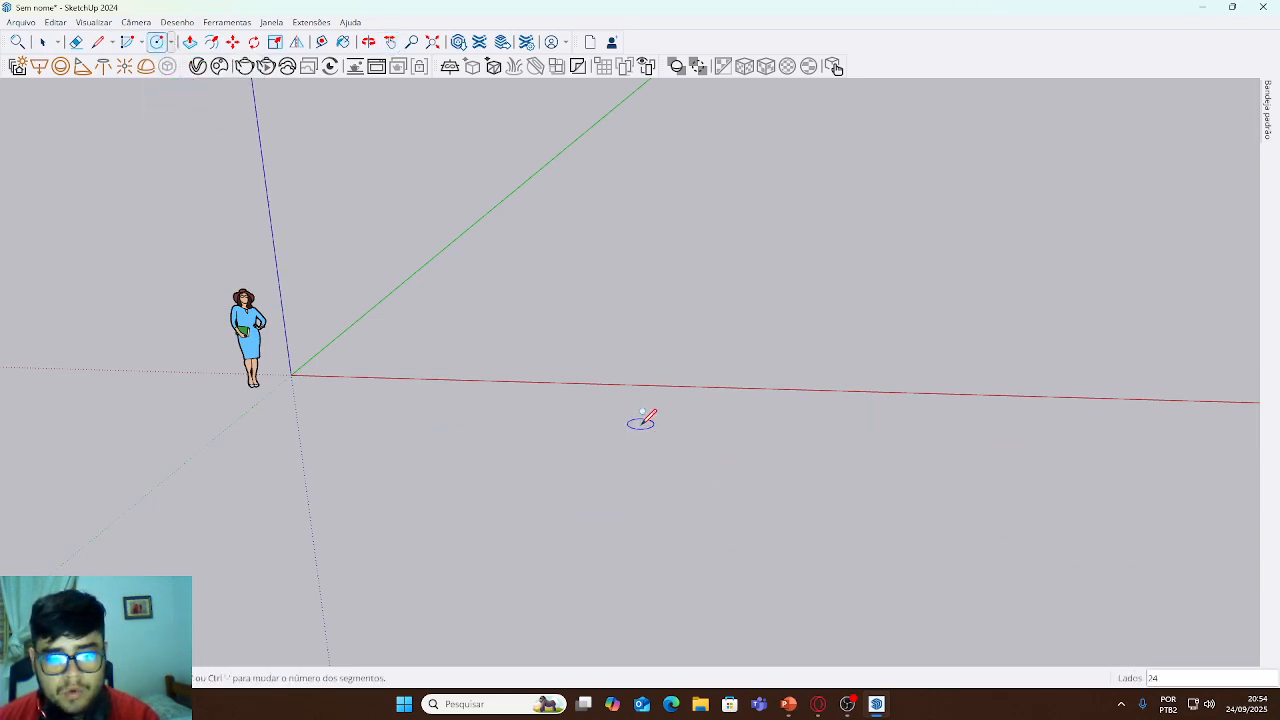
pyautogui.click(543, 350)
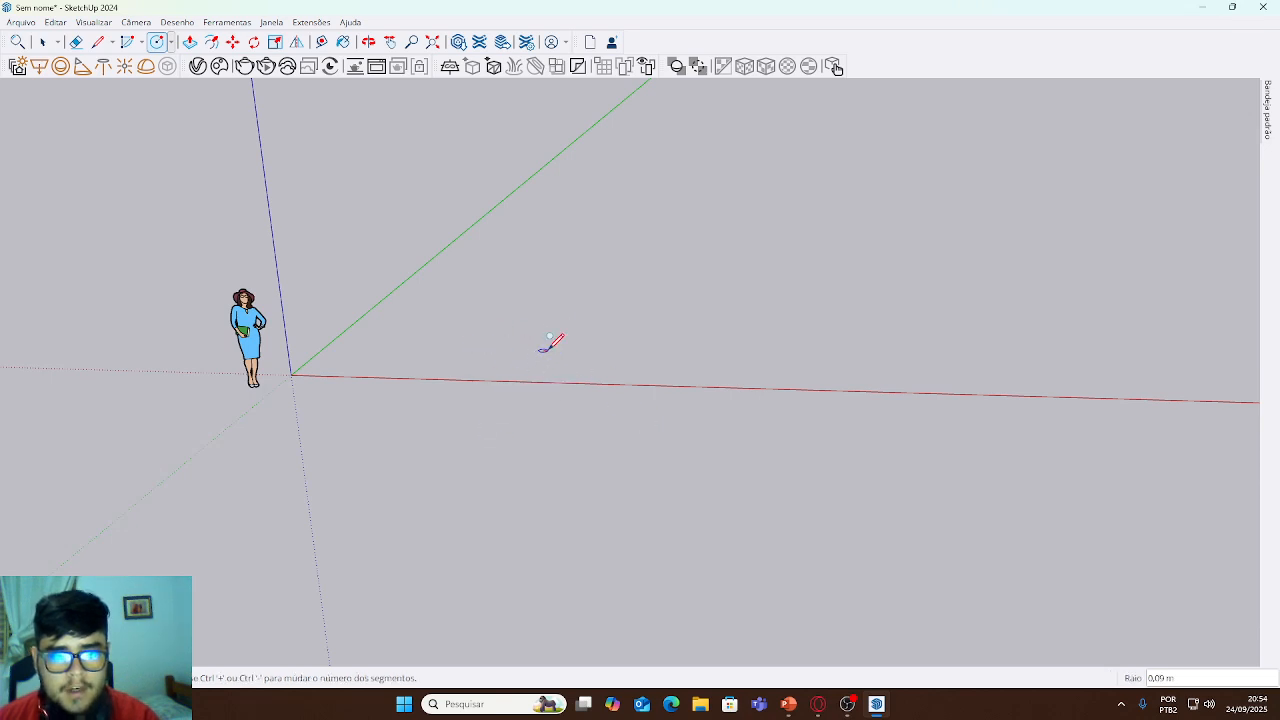
pyautogui.moveTo(611, 317); pyautogui.dragTo(634, 483, button='middle')
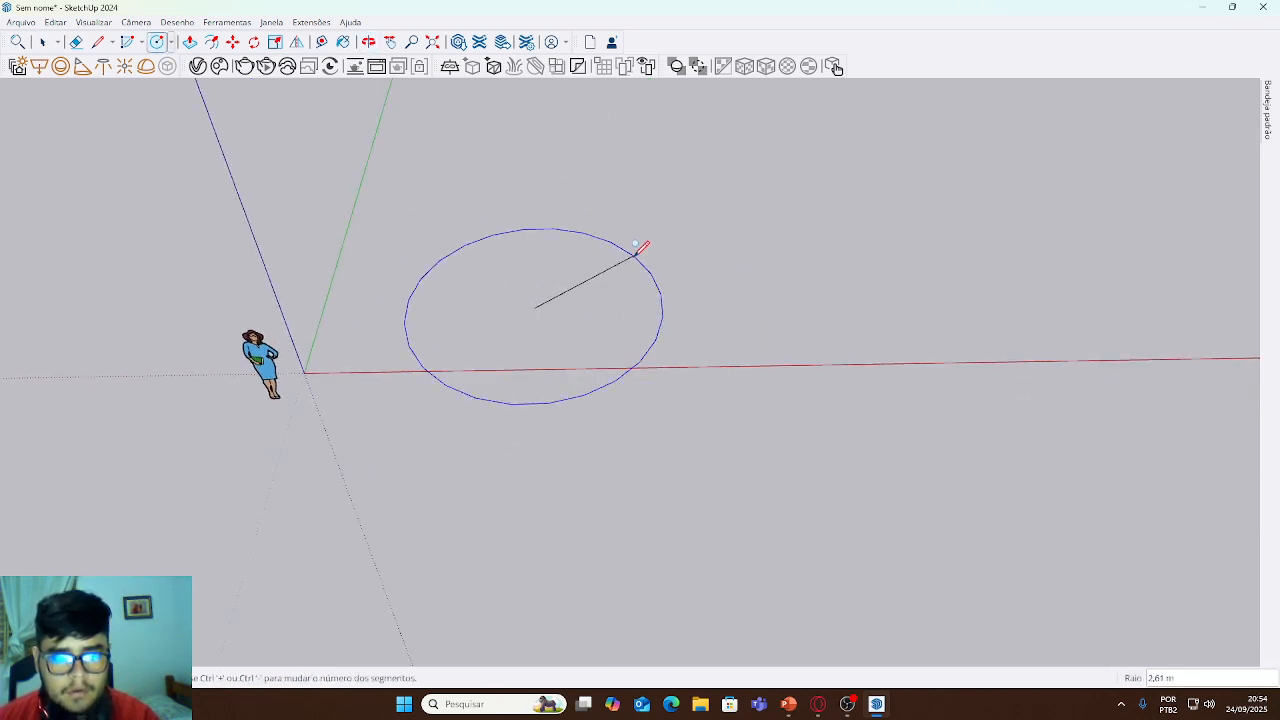
pyautogui.write('3')
pyautogui.press('Return')
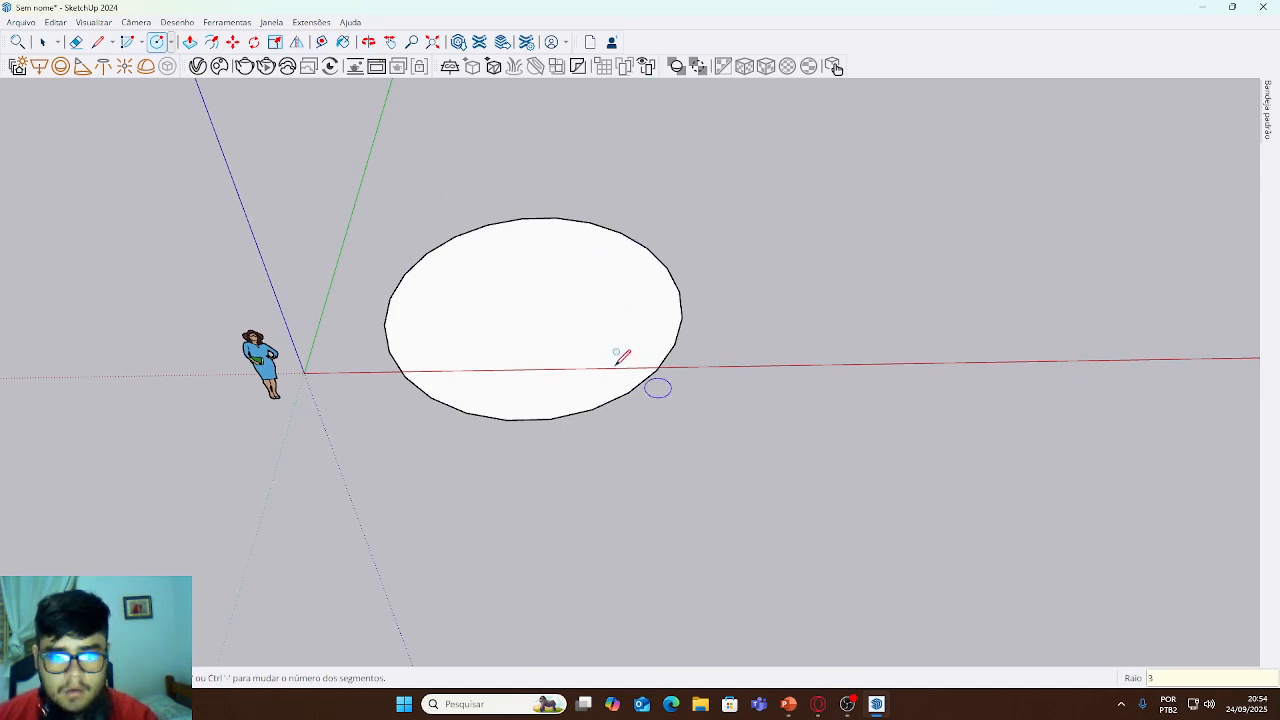
# - Draw two more ground circles, one of 2 m radius in front of the red axis and one of 8 m radius centred behind it
pyautogui.click(895, 503)
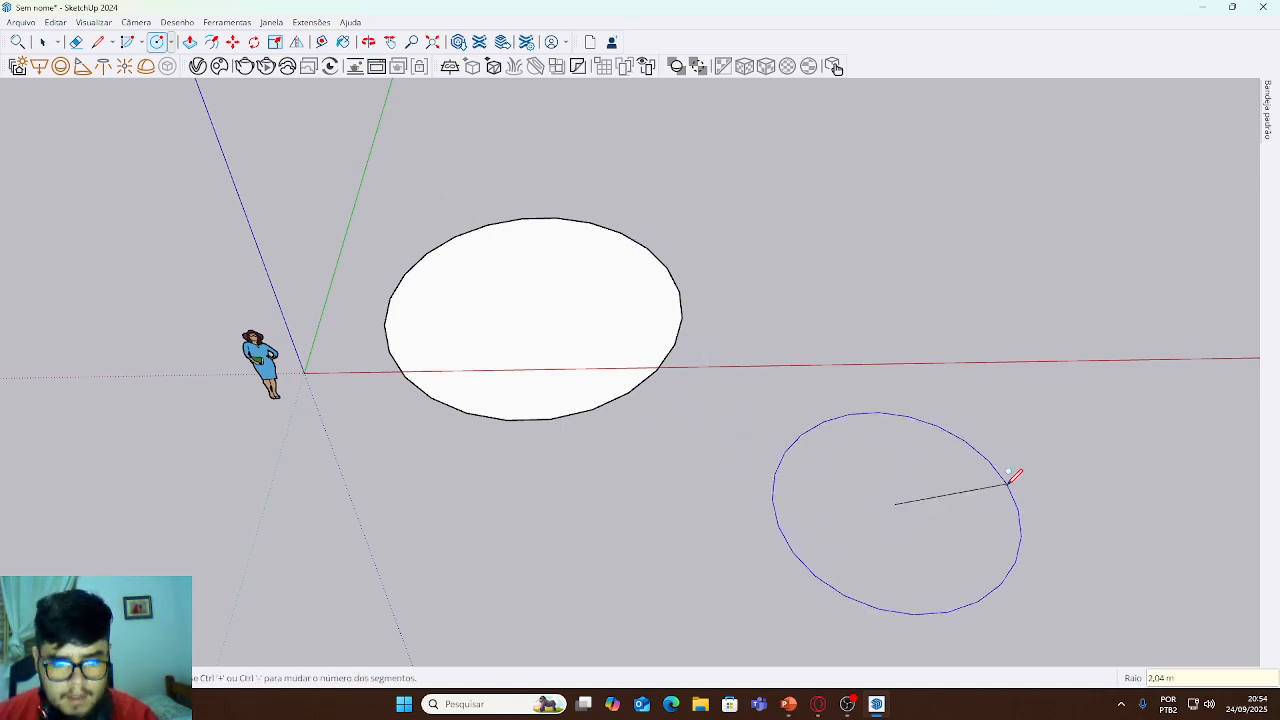
pyautogui.write('2')
pyautogui.press('Return')
pyautogui.click(815, 258)
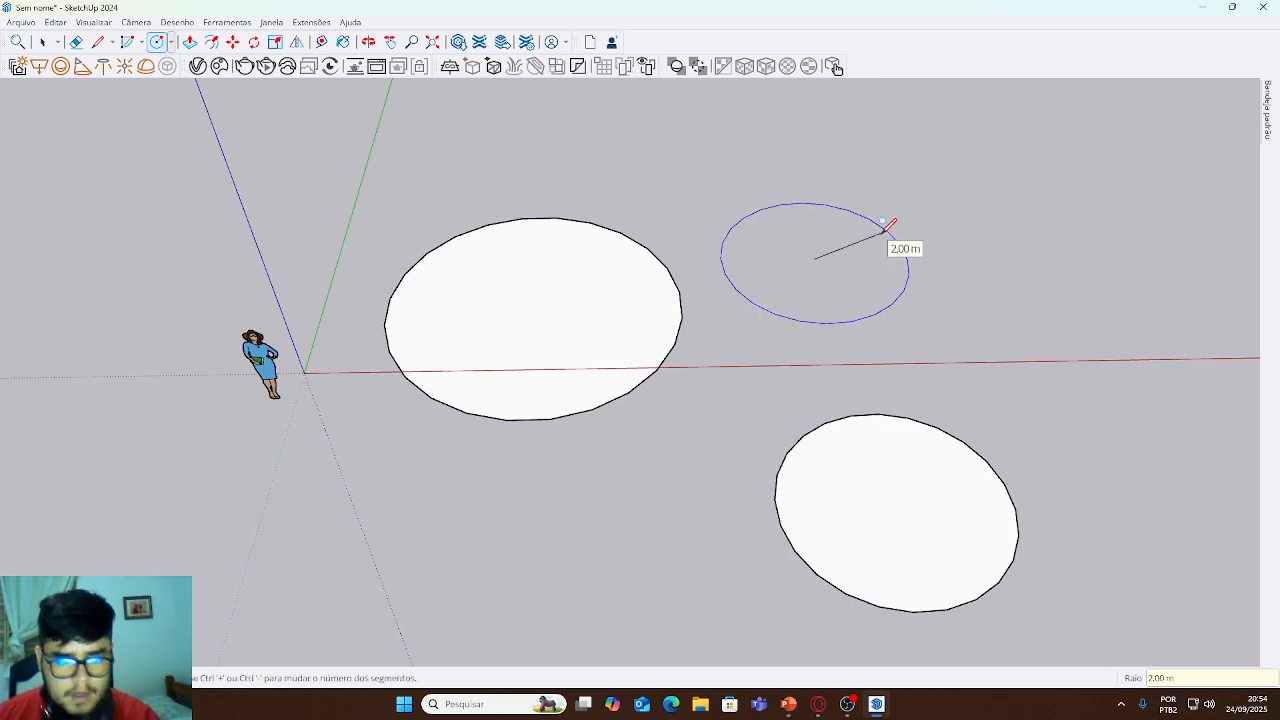
pyautogui.write('8')
pyautogui.press('Return')
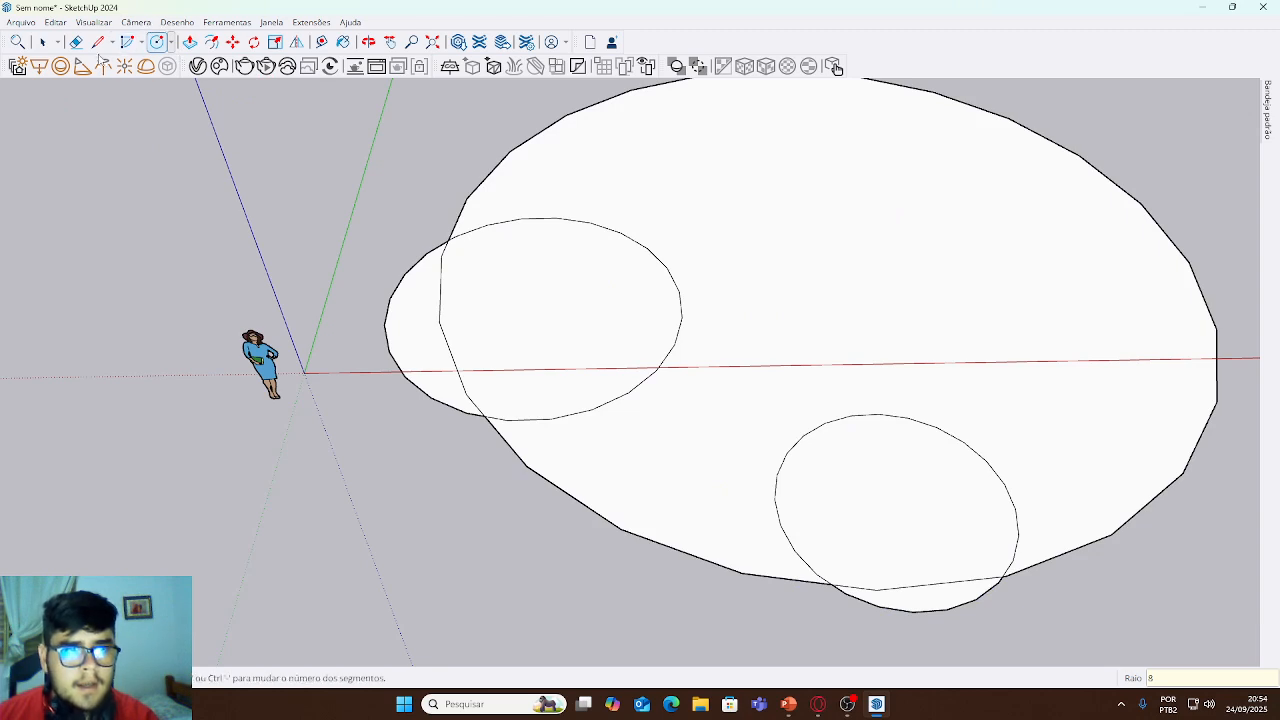
# - Erase all three circles with the Eraser, keeping only the scale figure
pyautogui.click(76, 42)
pyautogui.moveTo(601, 444); pyautogui.dragTo(320, 526)
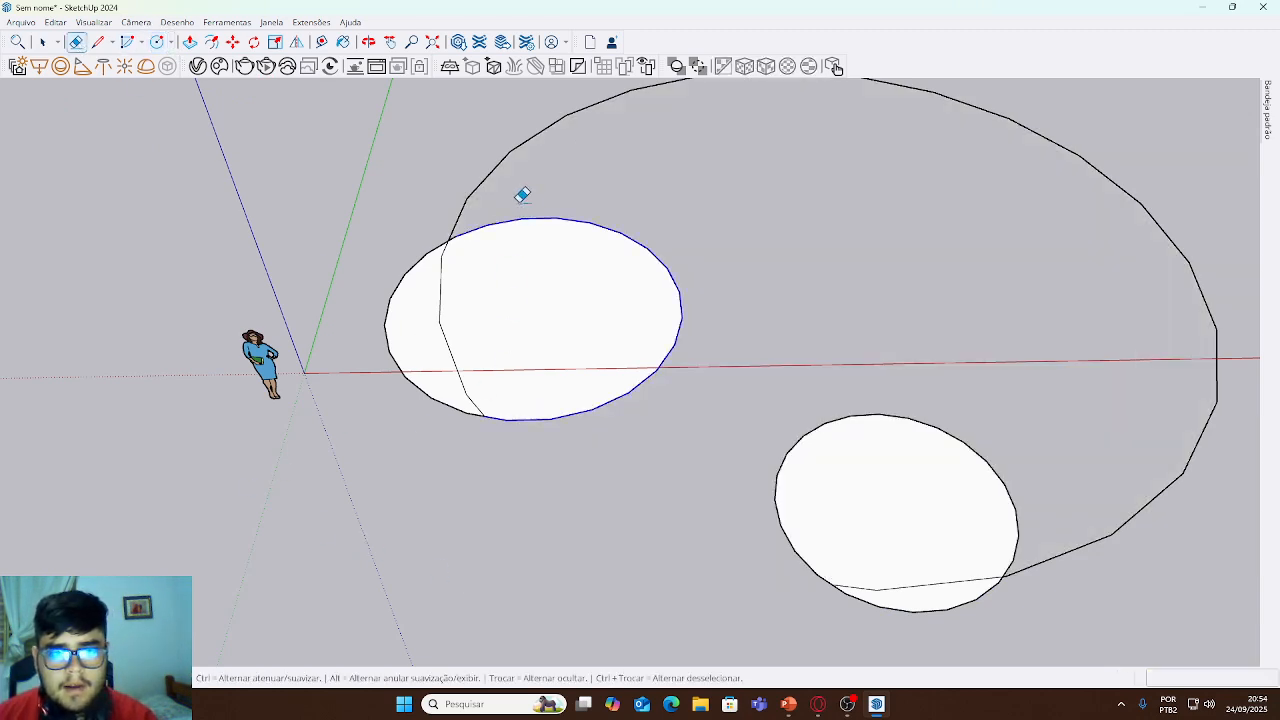
pyautogui.moveTo(520, 194); pyautogui.dragTo(478, 272)
pyautogui.moveTo(1043, 466)
pyautogui.mouseDown()
pyautogui.moveTo(720, 523)
pyautogui.moveTo(997, 477)
pyautogui.mouseUp()
pyautogui.moveTo(815, 556); pyautogui.dragTo(915, 548)
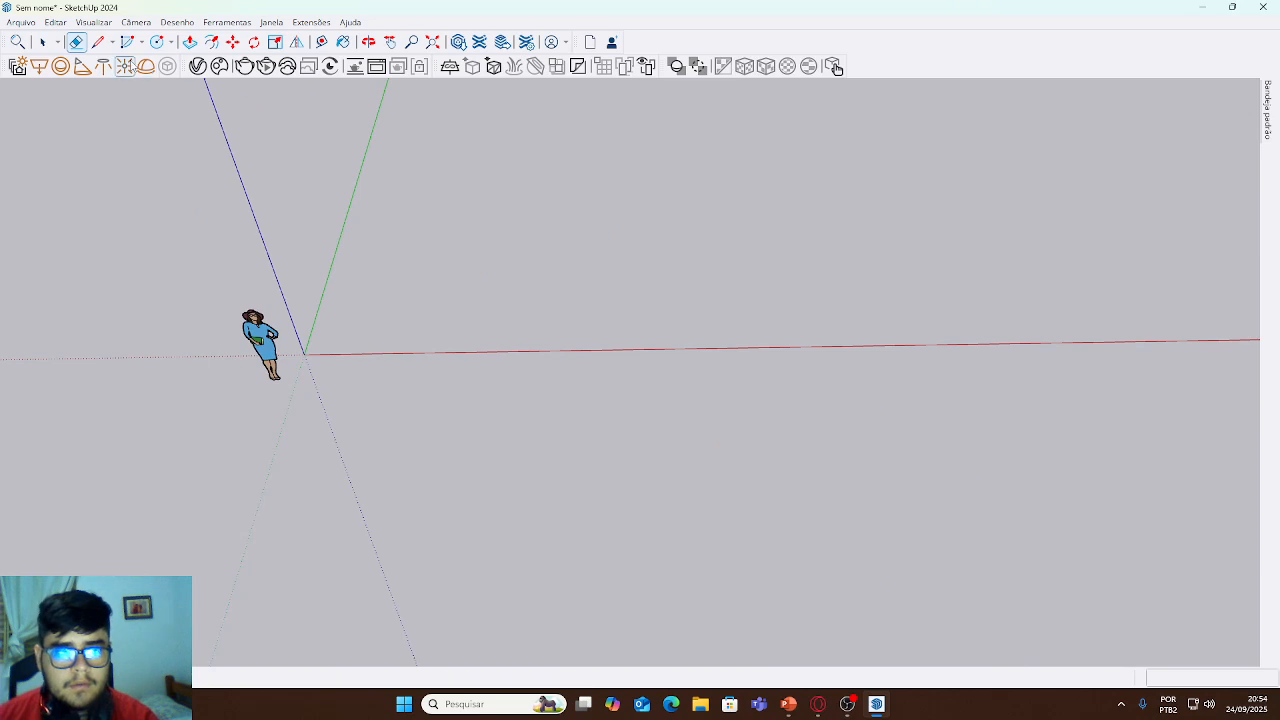
pyautogui.click(171, 42)
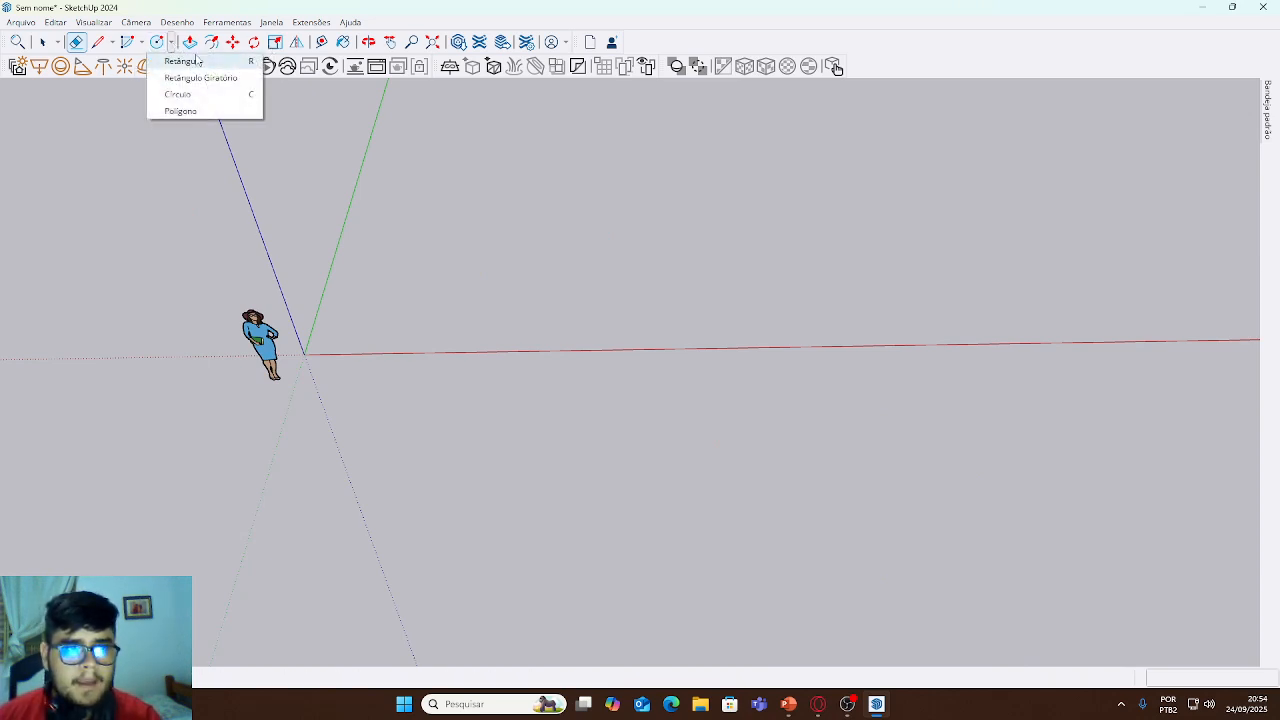
pyautogui.click(183, 111)
pyautogui.click(548, 339)
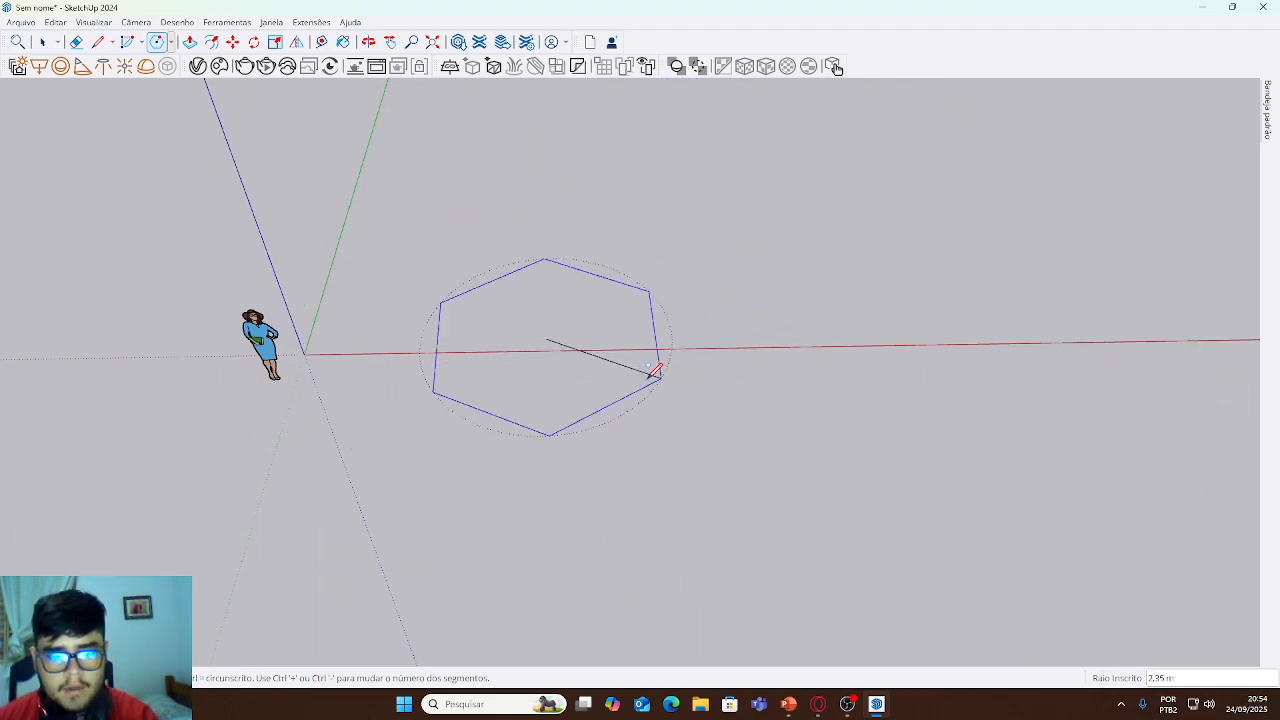
pyautogui.press('Escape')
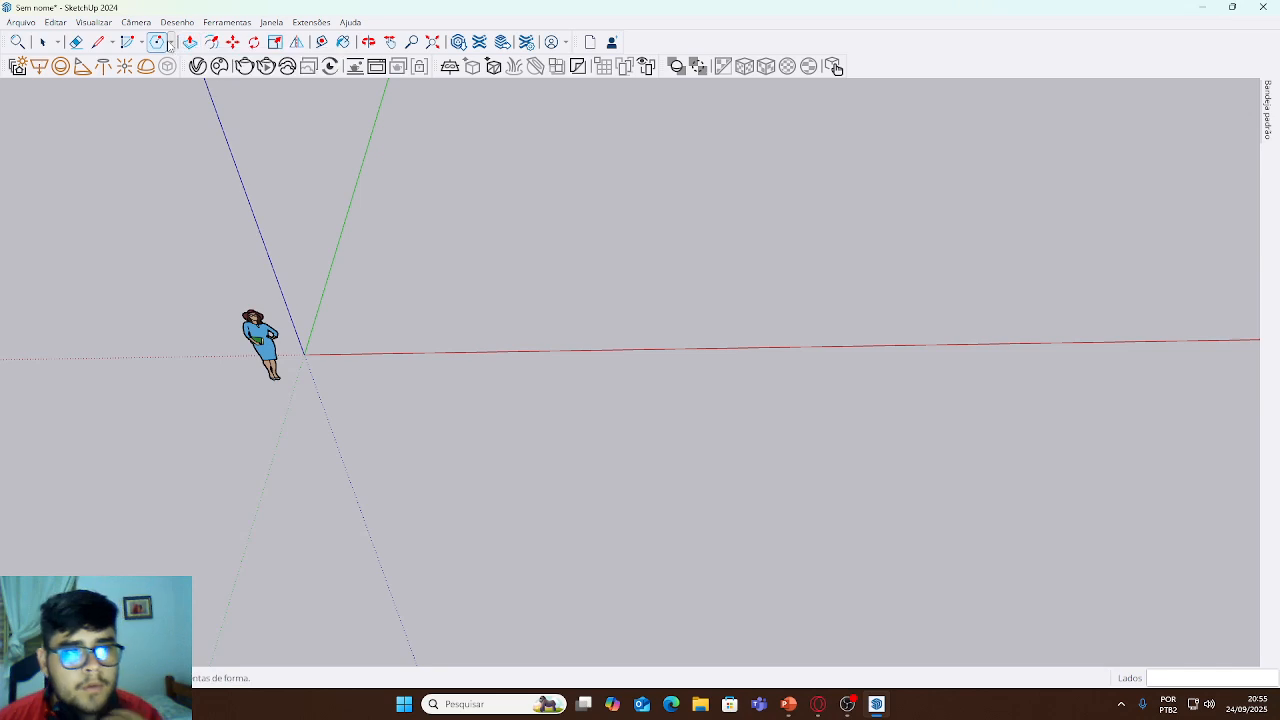
# - Draw a freehand ground rectangle about 1.8 m wide behind the red axis with the Rectangle tool
pyautogui.click(170, 44)
pyautogui.click(185, 60)
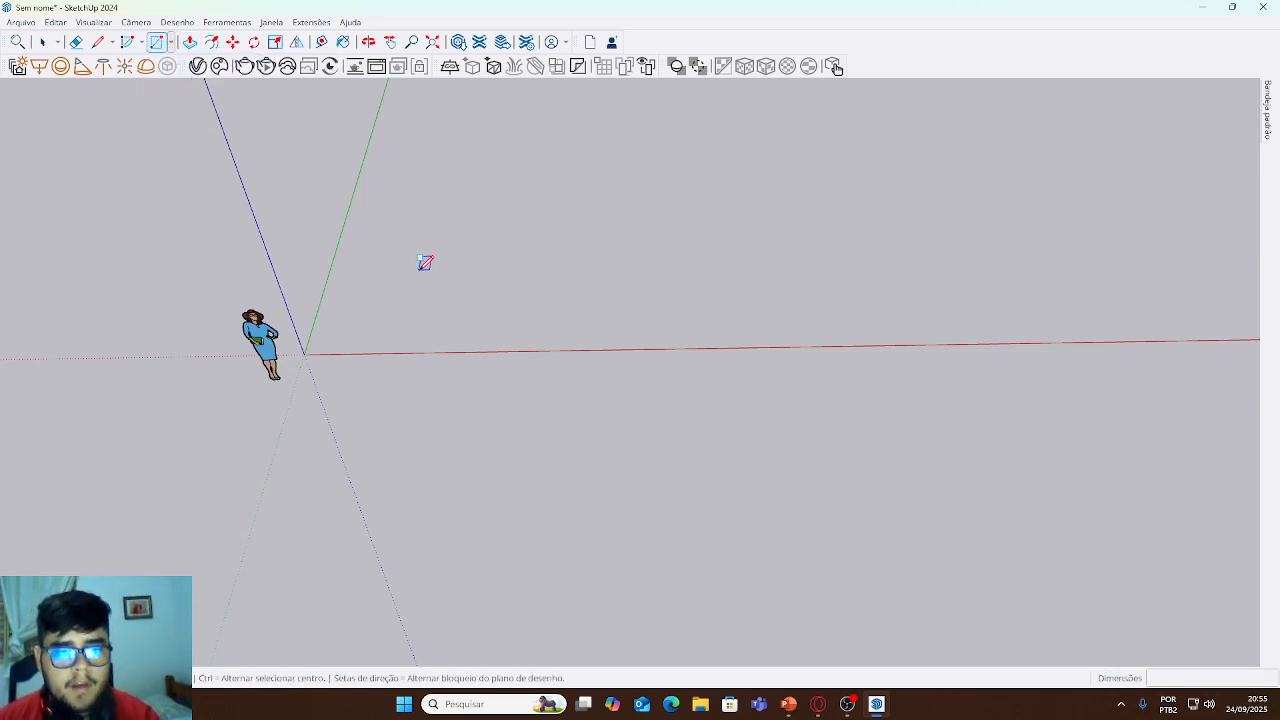
pyautogui.click(423, 274)
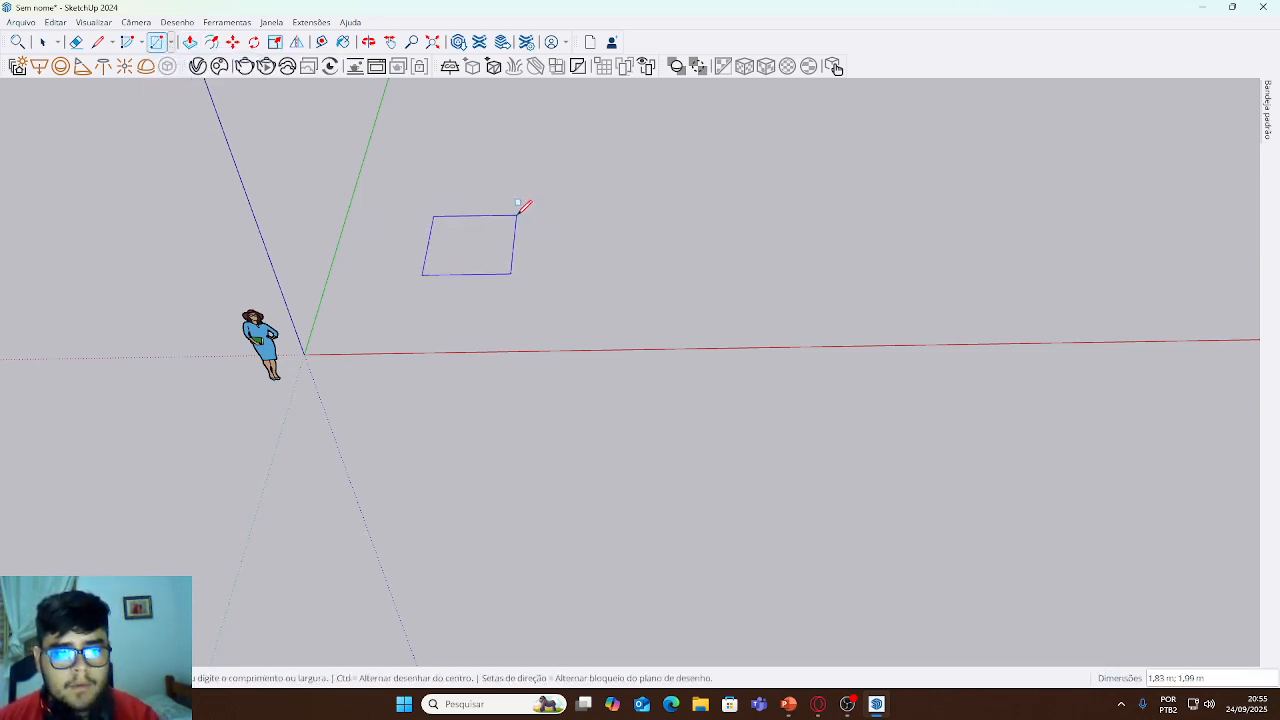
pyautogui.click(507, 224)
# - Examine the flat rectangle from several angles, including from directly above and from near ground level
pyautogui.moveTo(763, 280); pyautogui.dragTo(474, 300, button='middle')
pyautogui.press('r')
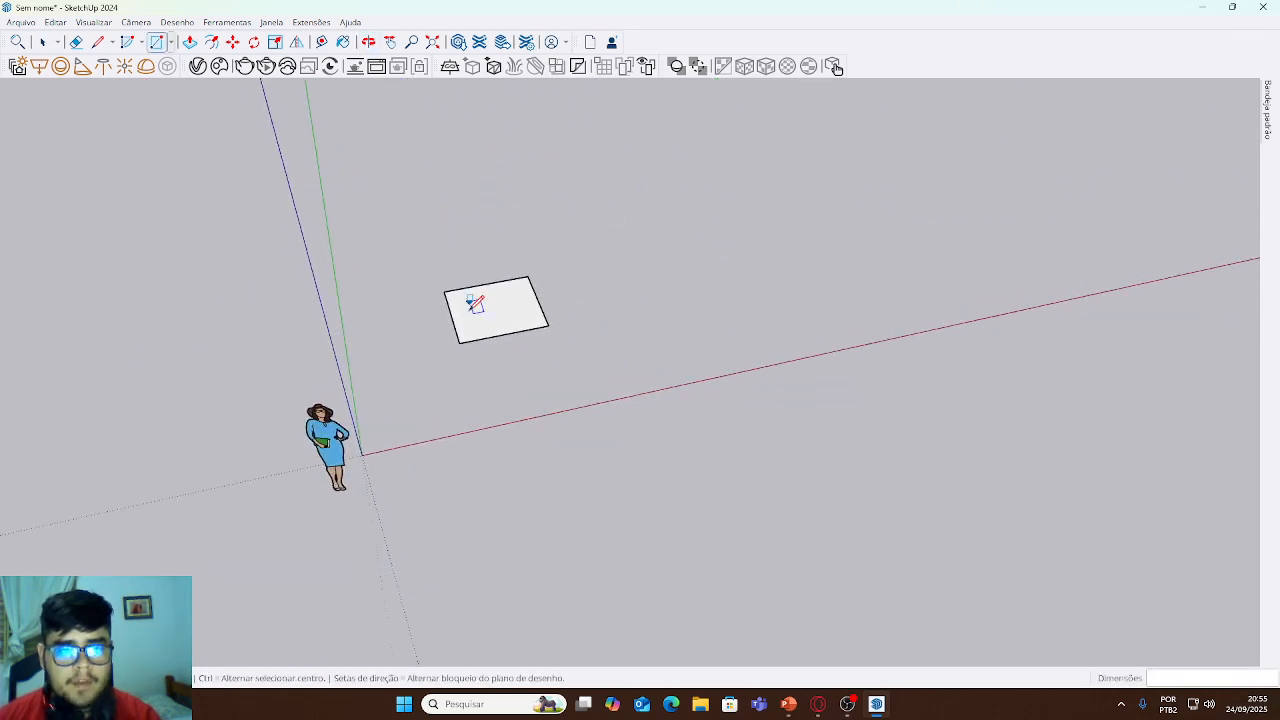
pyautogui.scroll(3, 500, 333)
pyautogui.moveTo(543, 380); pyautogui.dragTo(406, 303, button='middle')
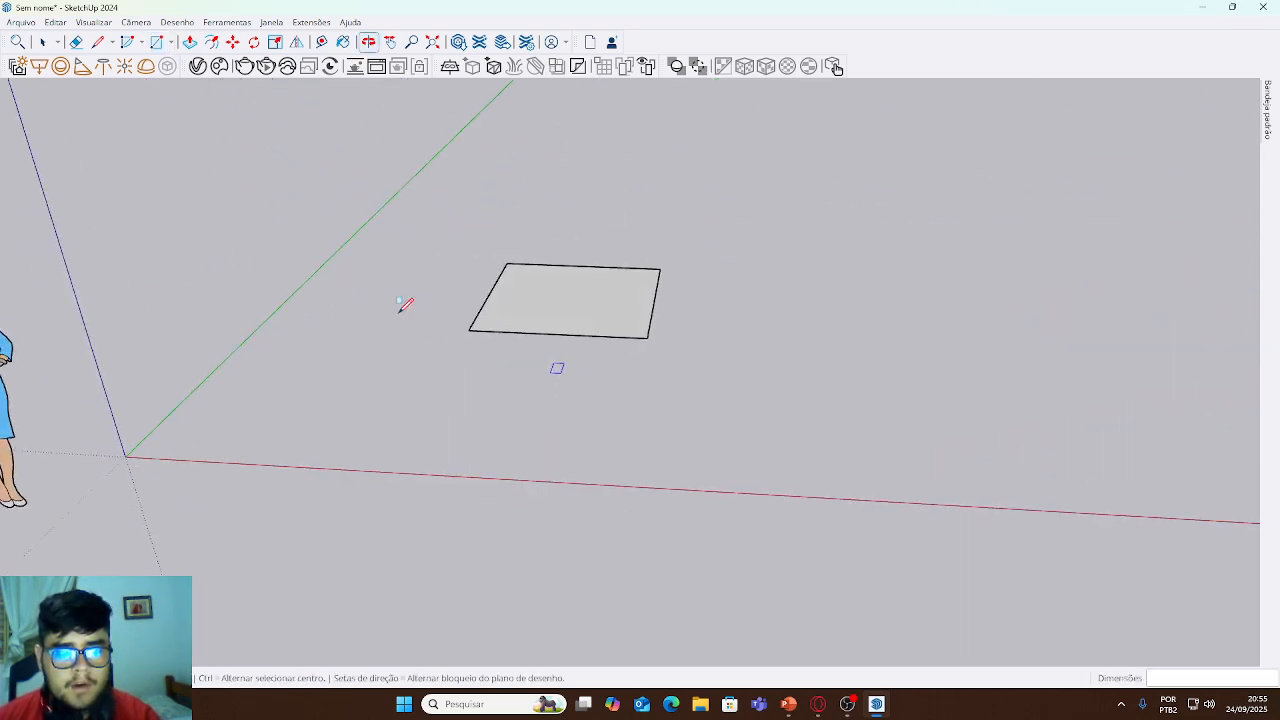
pyautogui.moveTo(563, 271); pyautogui.dragTo(657, 491, button='middle')
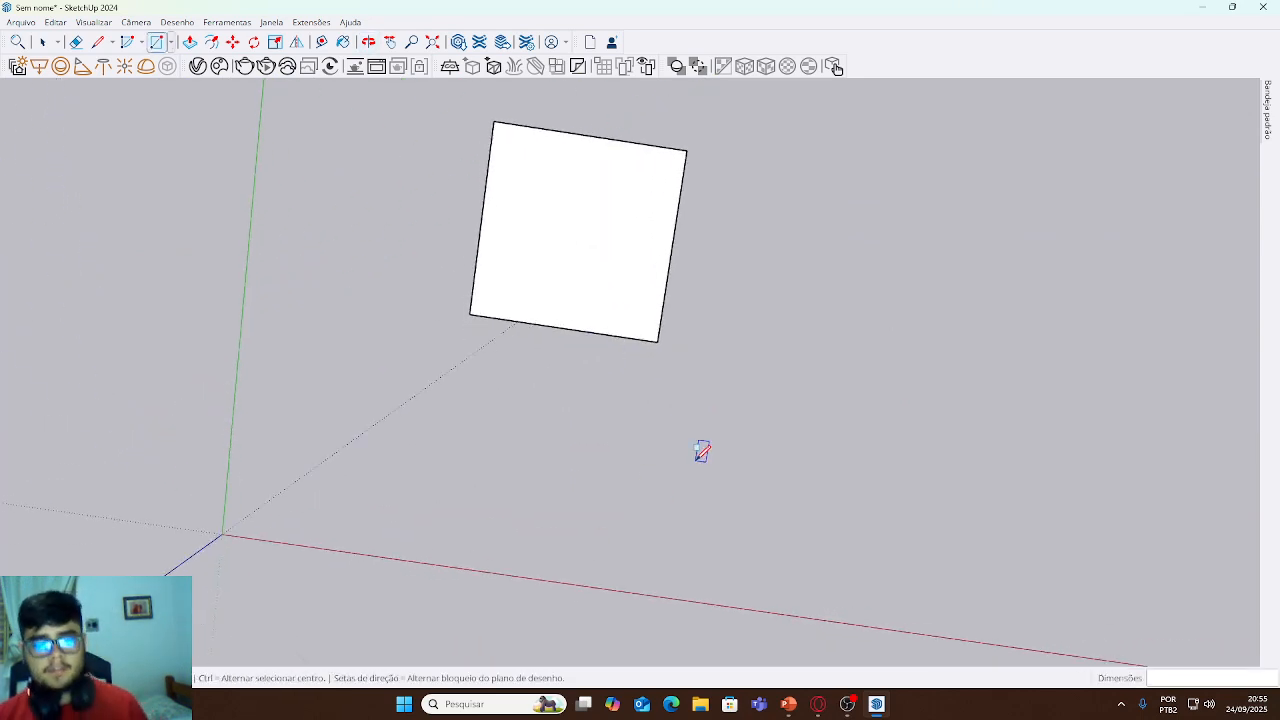
pyautogui.moveTo(740, 500); pyautogui.dragTo(654, 400, button='middle')
pyautogui.scroll(-1, 654, 400)
pyautogui.scroll(2, 551, 374)
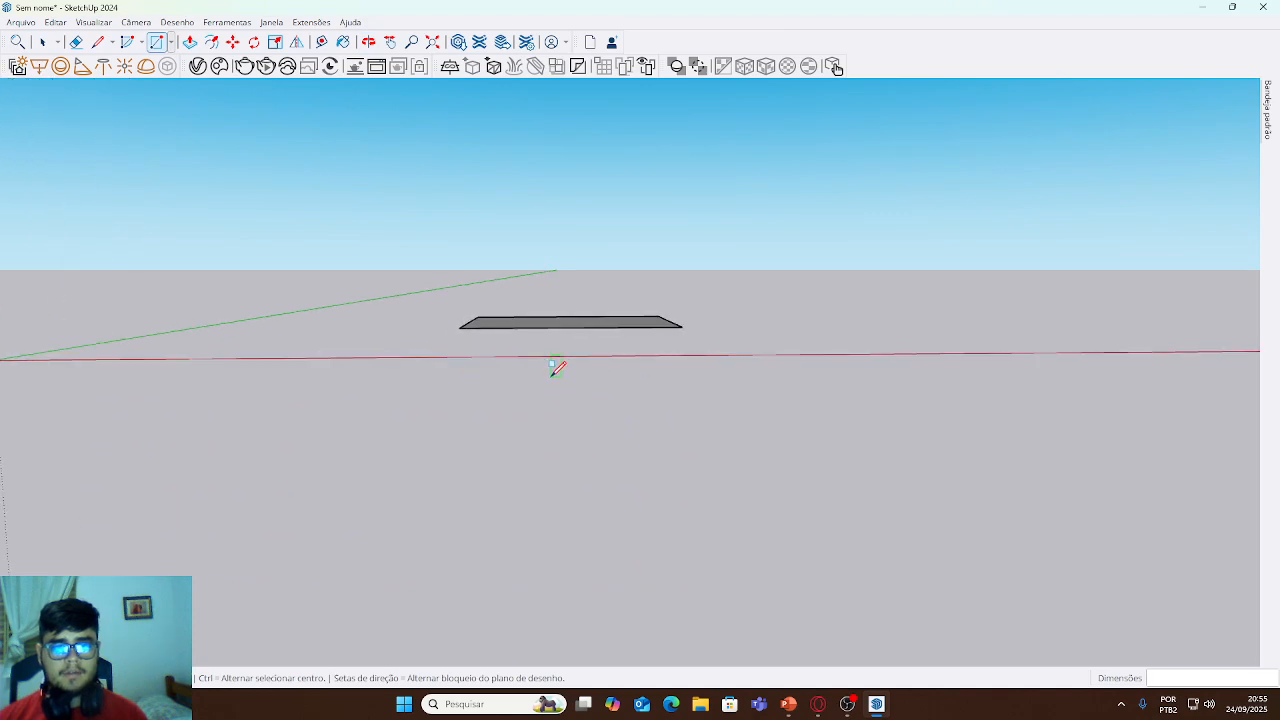
pyautogui.scroll(-2, 557, 368)
pyautogui.moveTo(606, 223); pyautogui.dragTo(506, 477, button='middle')
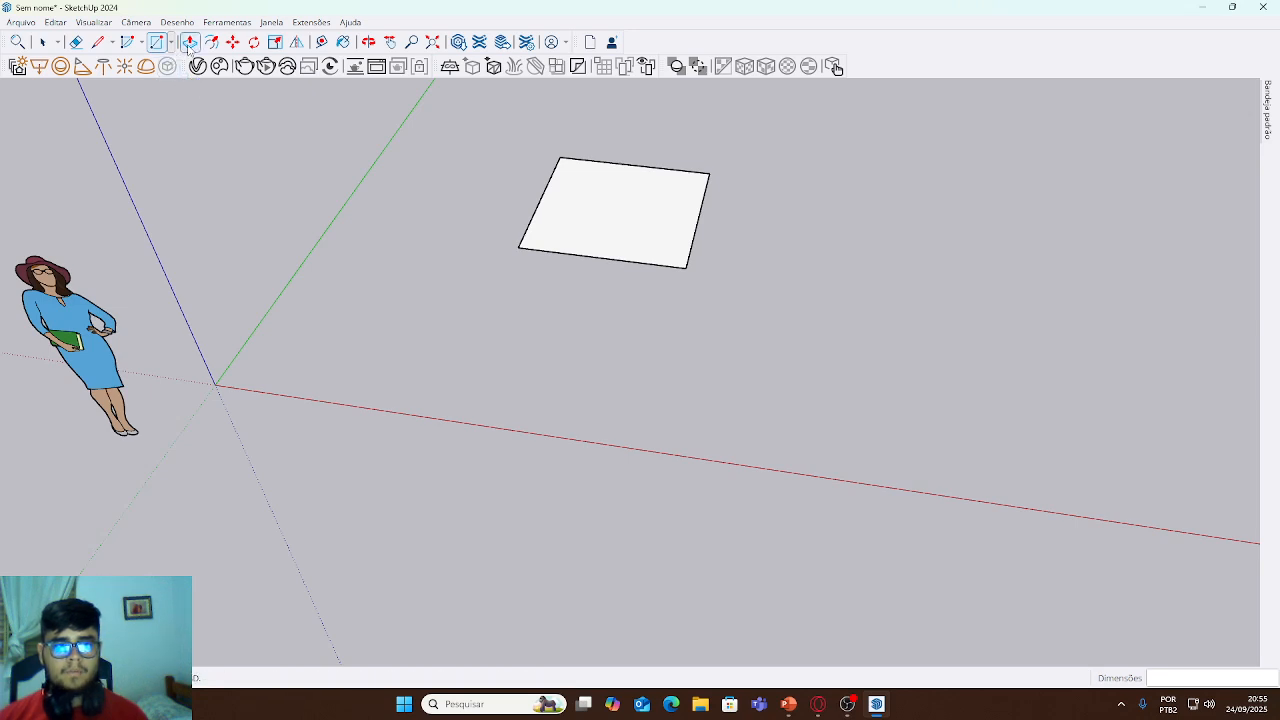
# - Push/Pull the rectangle up 2 m into a box and pull its front face forward about 2.24 m to the red axis
pyautogui.click(189, 43)
pyautogui.scroll(-1, 634, 297)
pyautogui.scroll(-1, 749, 282)
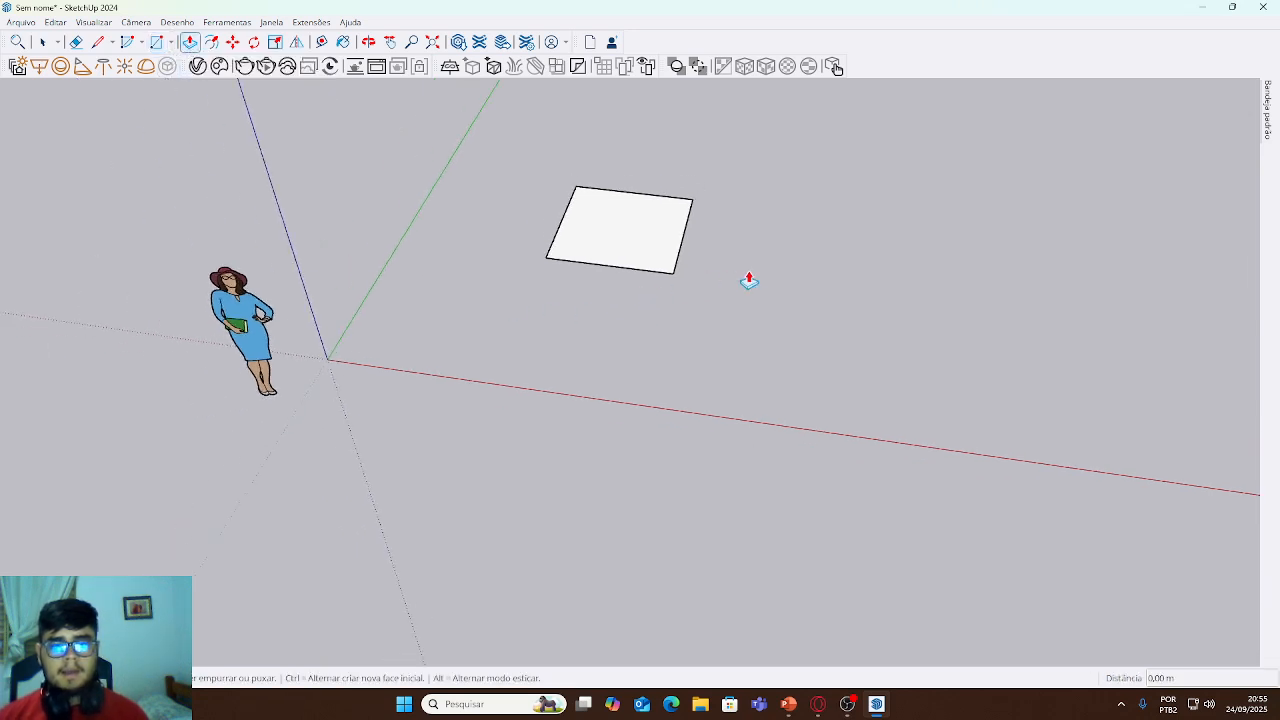
pyautogui.moveTo(771, 272); pyautogui.dragTo(806, 230, button='middle')
pyautogui.moveTo(543, 237)
pyautogui.mouseDown(button='middle')
pyautogui.moveTo(652, 232)
pyautogui.moveTo(642, 228)
pyautogui.mouseUp(button='middle')
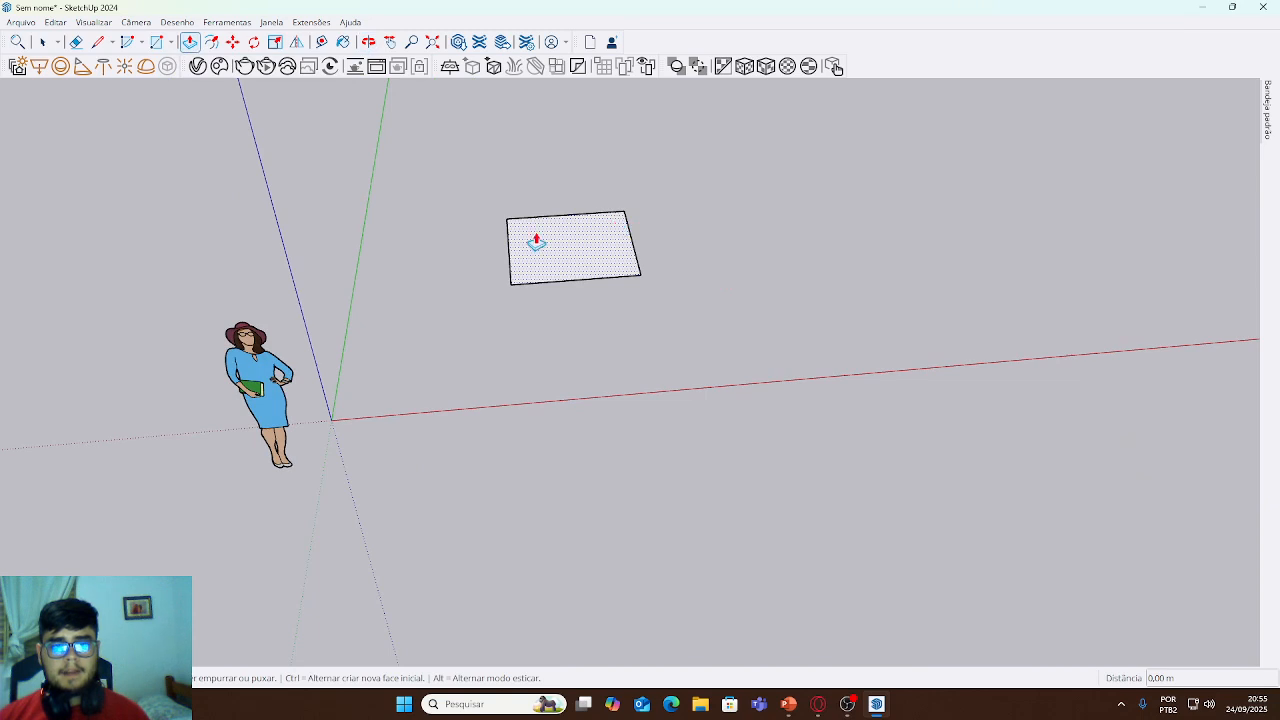
pyautogui.click(557, 252)
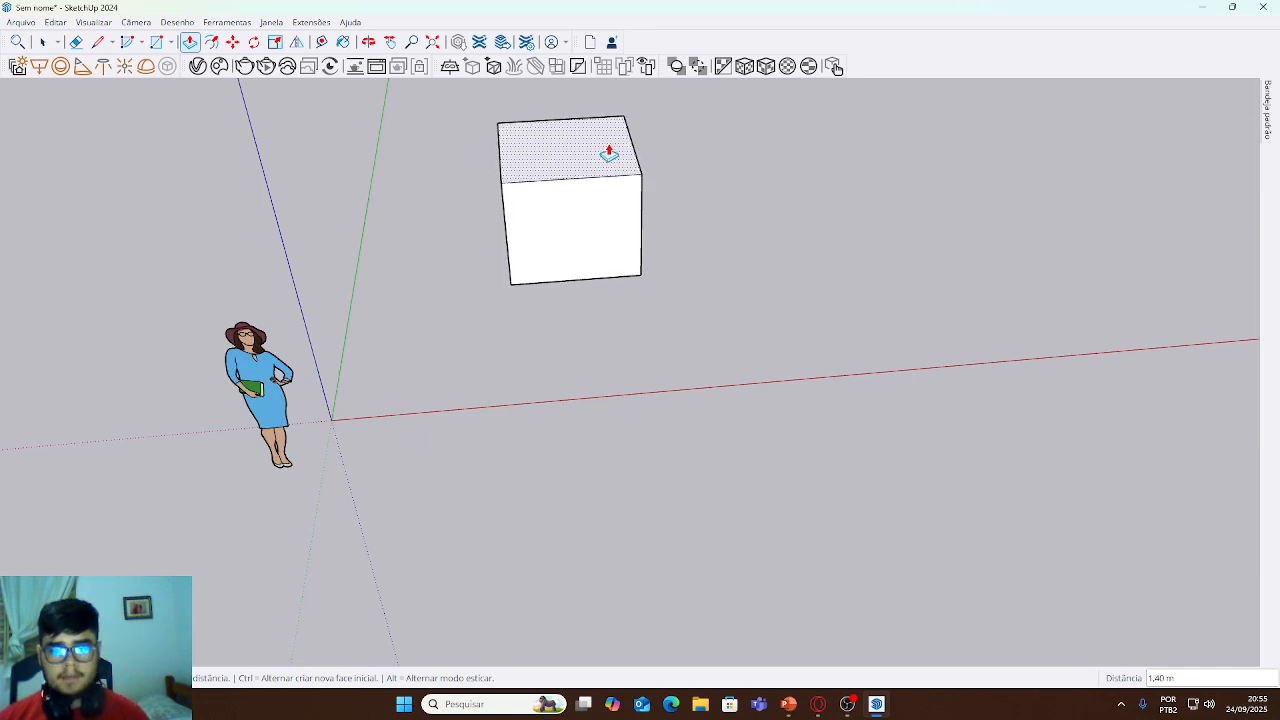
pyautogui.write('2')
pyautogui.press('Return')
pyautogui.moveTo(571, 160); pyautogui.dragTo(863, 394, button='middle')
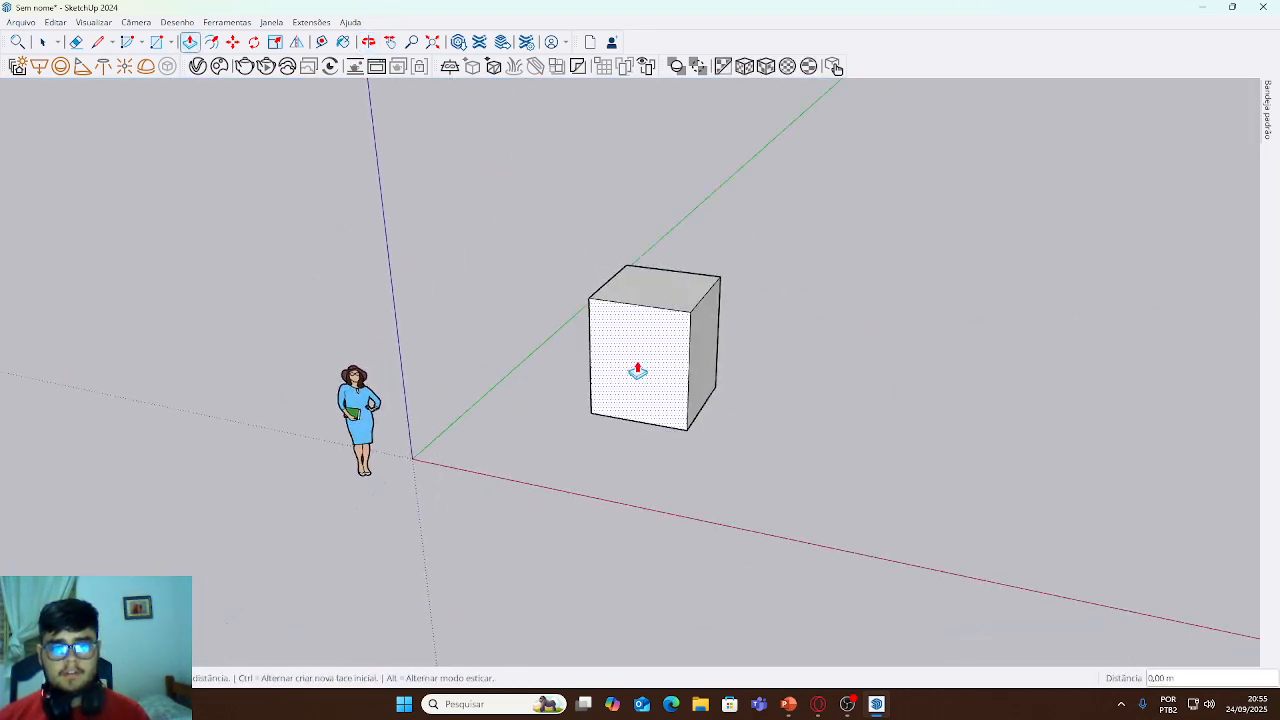
pyautogui.moveTo(639, 373); pyautogui.dragTo(557, 414)
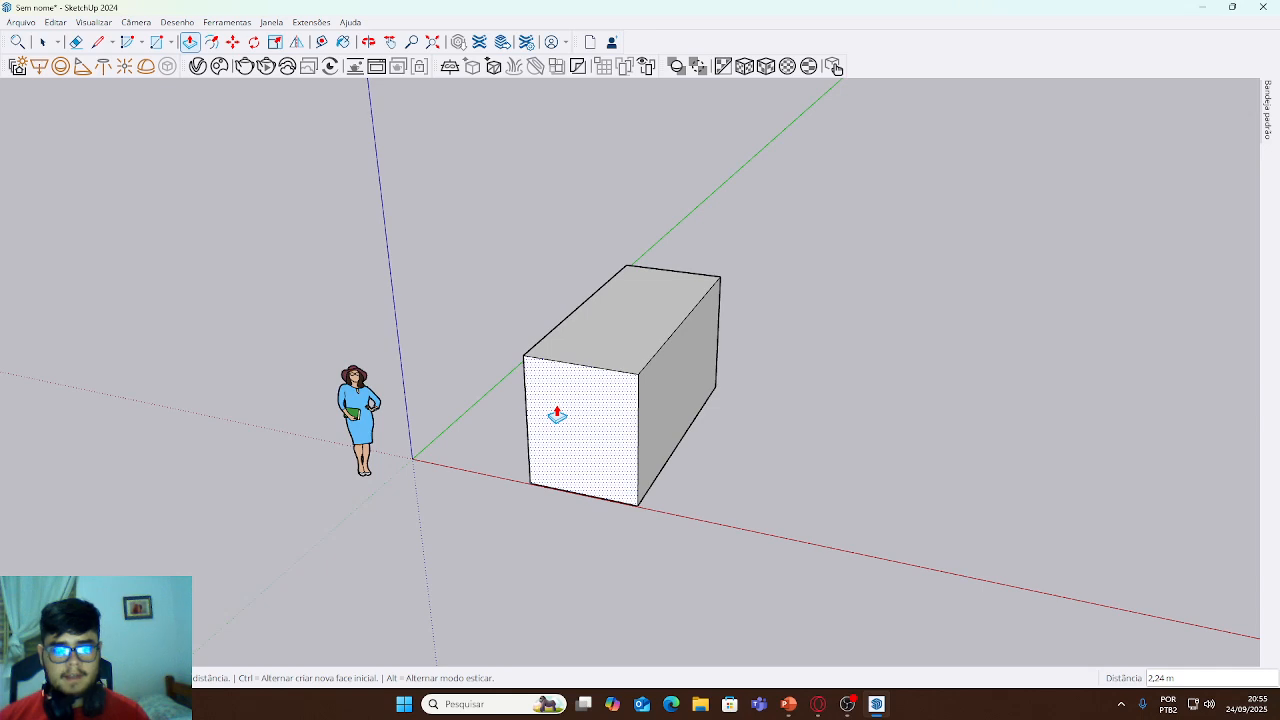
# - Pull the box's side face farthest from the scale figure outward by 5 m along the red axis
pyautogui.moveTo(726, 374); pyautogui.dragTo(595, 402, button='middle')
pyautogui.moveTo(595, 402); pyautogui.dragTo(762, 463)
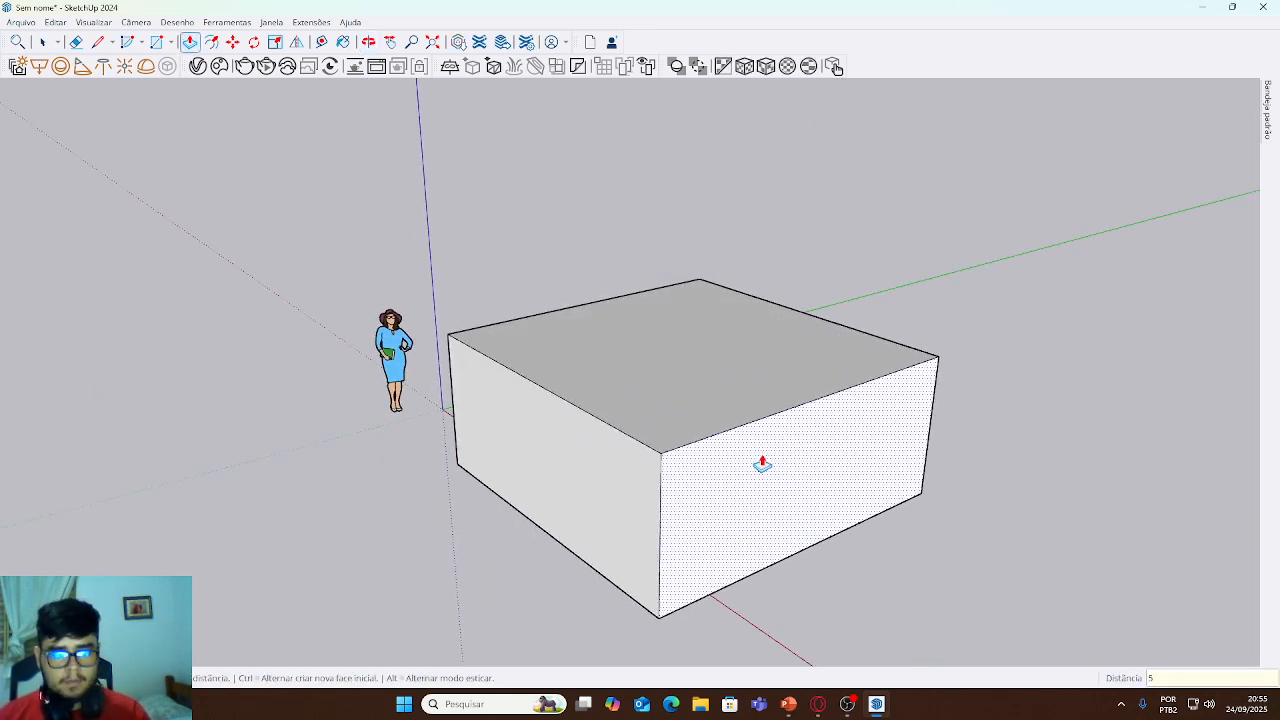
pyautogui.press('Return')
# - Push the box's far side face back in by 5 m along the red axis
pyautogui.moveTo(514, 457); pyautogui.dragTo(879, 401, button='middle')
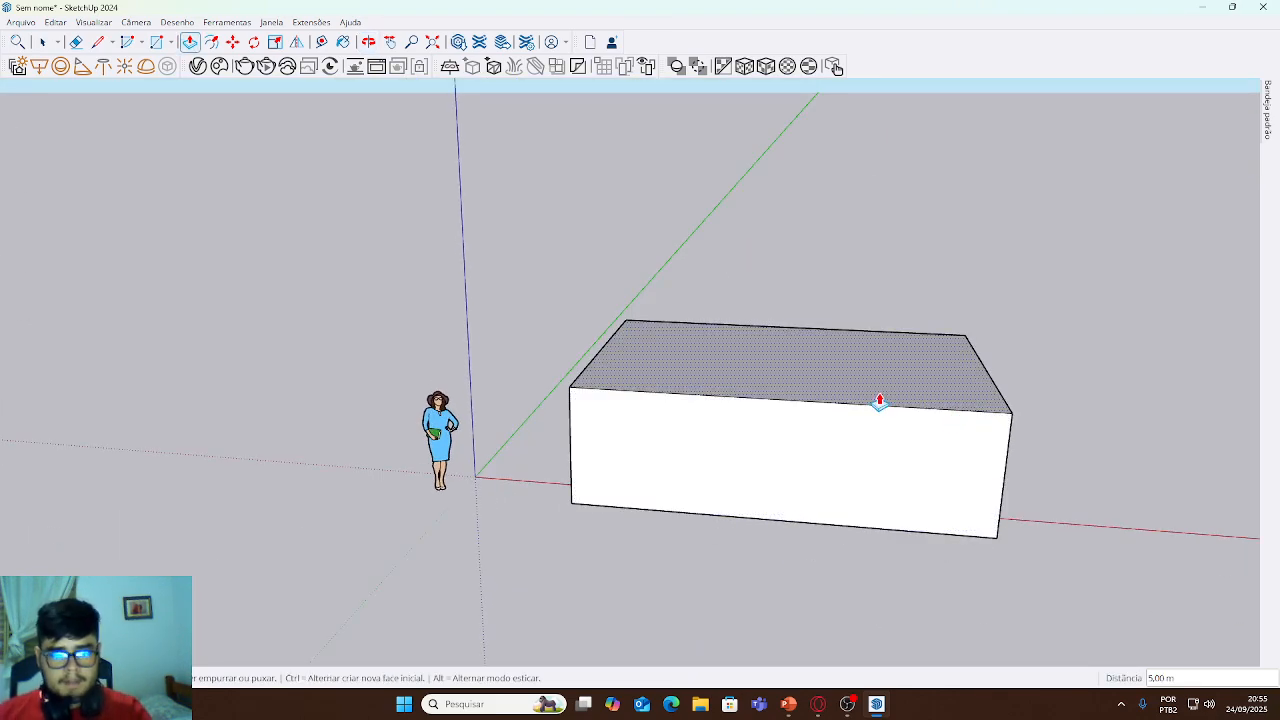
pyautogui.moveTo(1046, 523); pyautogui.dragTo(905, 524, button='middle')
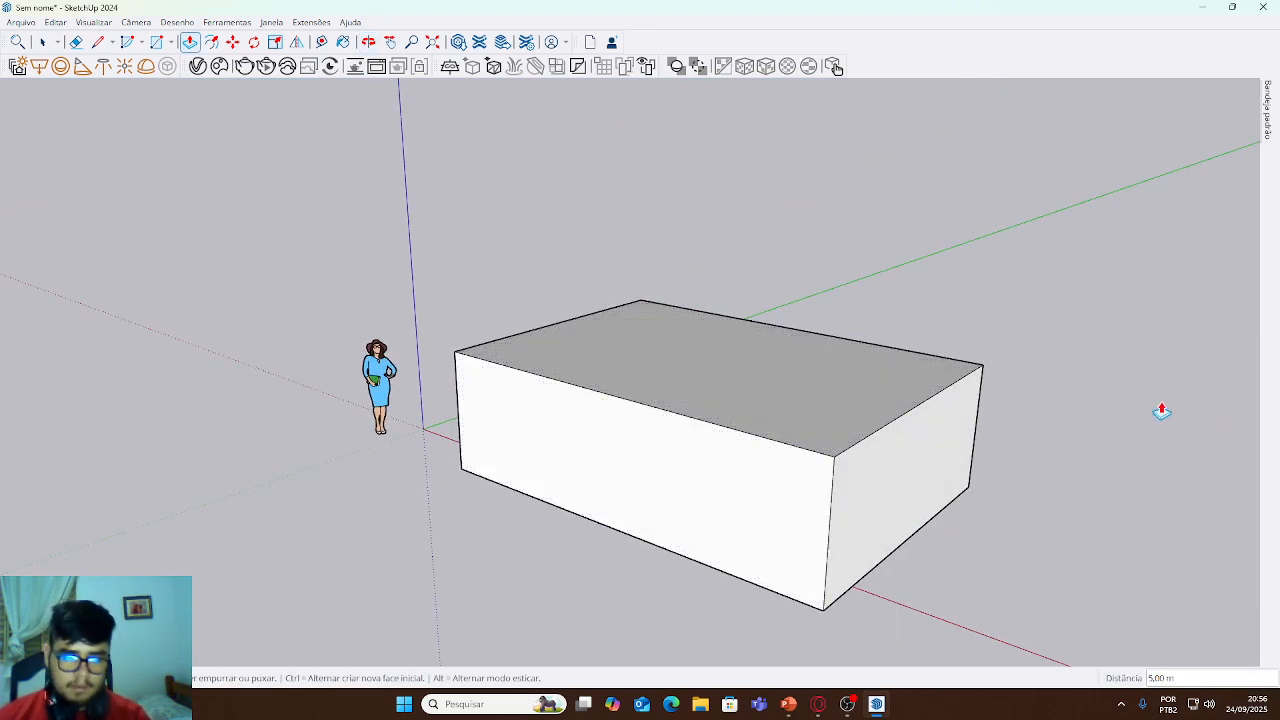
pyautogui.click(888, 480)
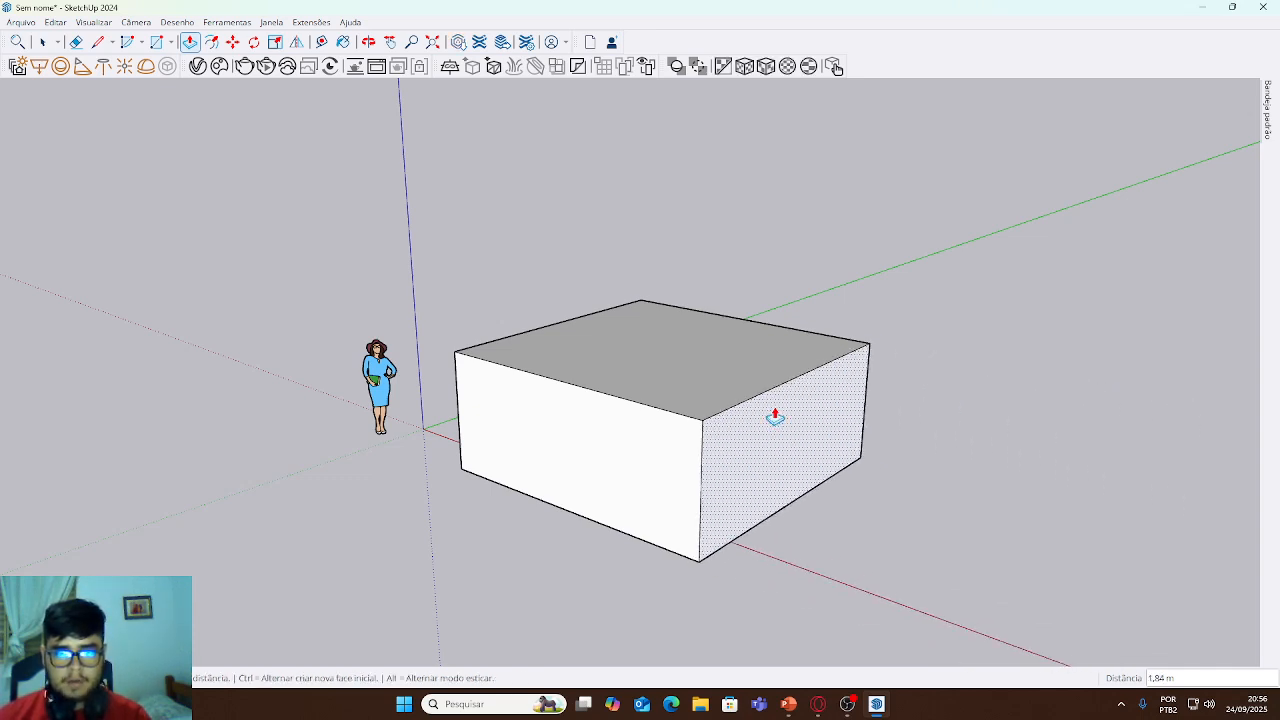
pyautogui.press('Return')
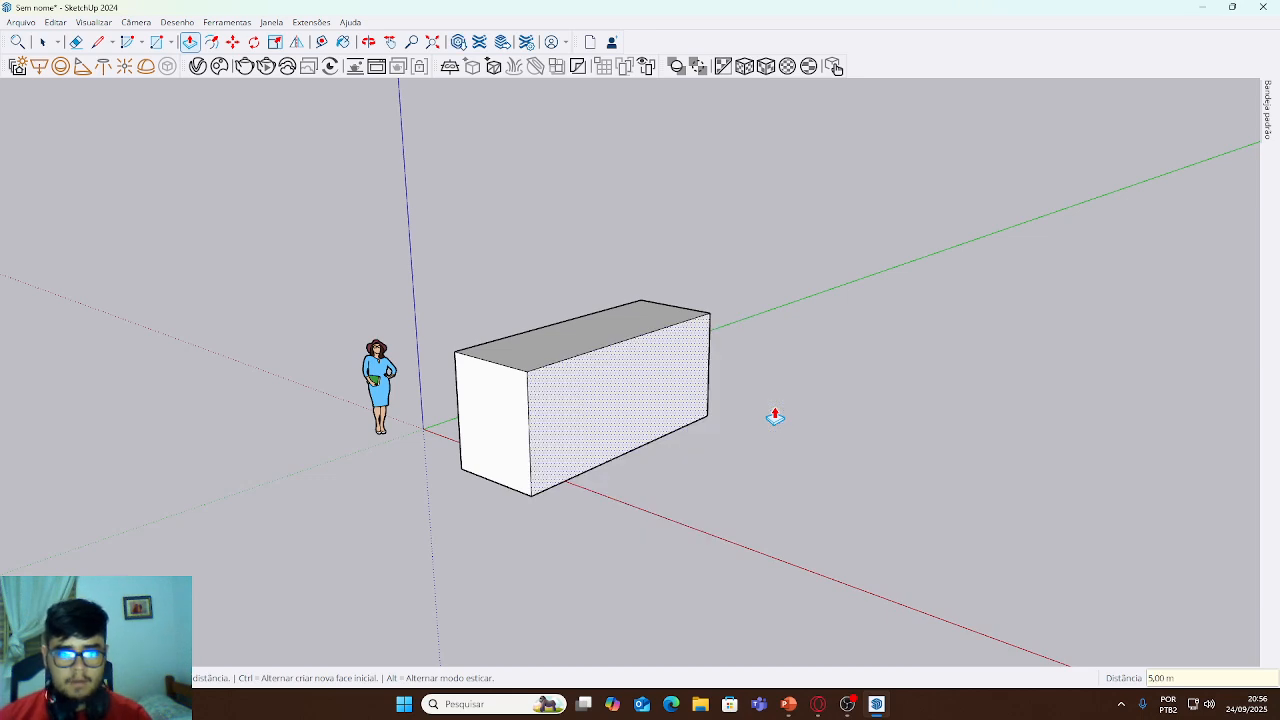
# - Push the box's front face inward by 2 m, away from the red axis
pyautogui.moveTo(400, 434); pyautogui.dragTo(651, 487, button='middle')
pyautogui.click(651, 487)
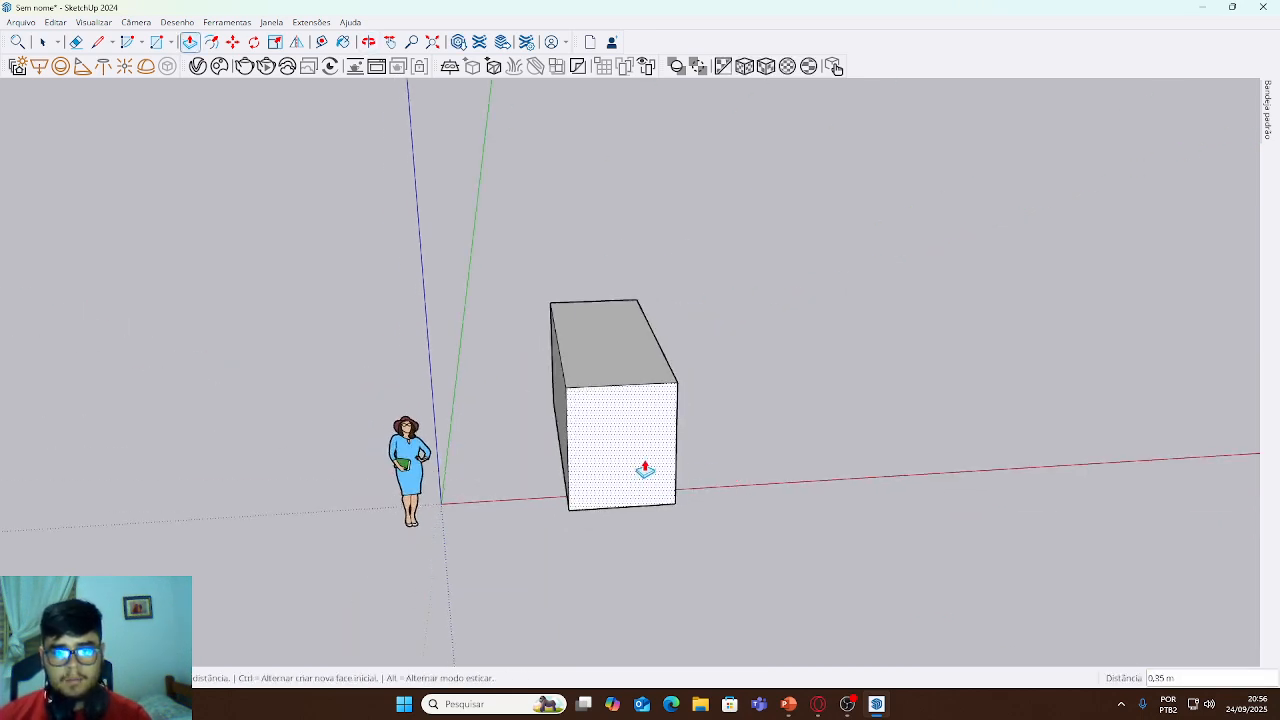
pyautogui.write('2')
pyautogui.press('Return')
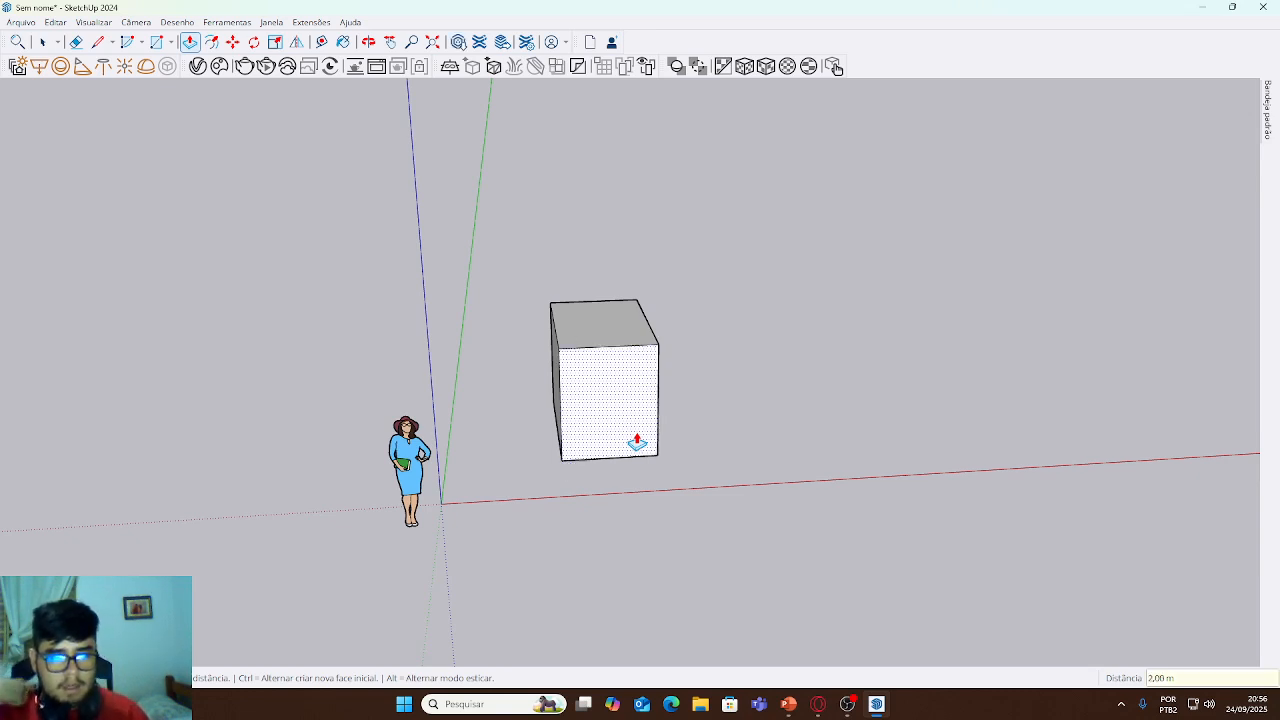
pyautogui.moveTo(508, 134); pyautogui.dragTo(520, 229, button='middle')
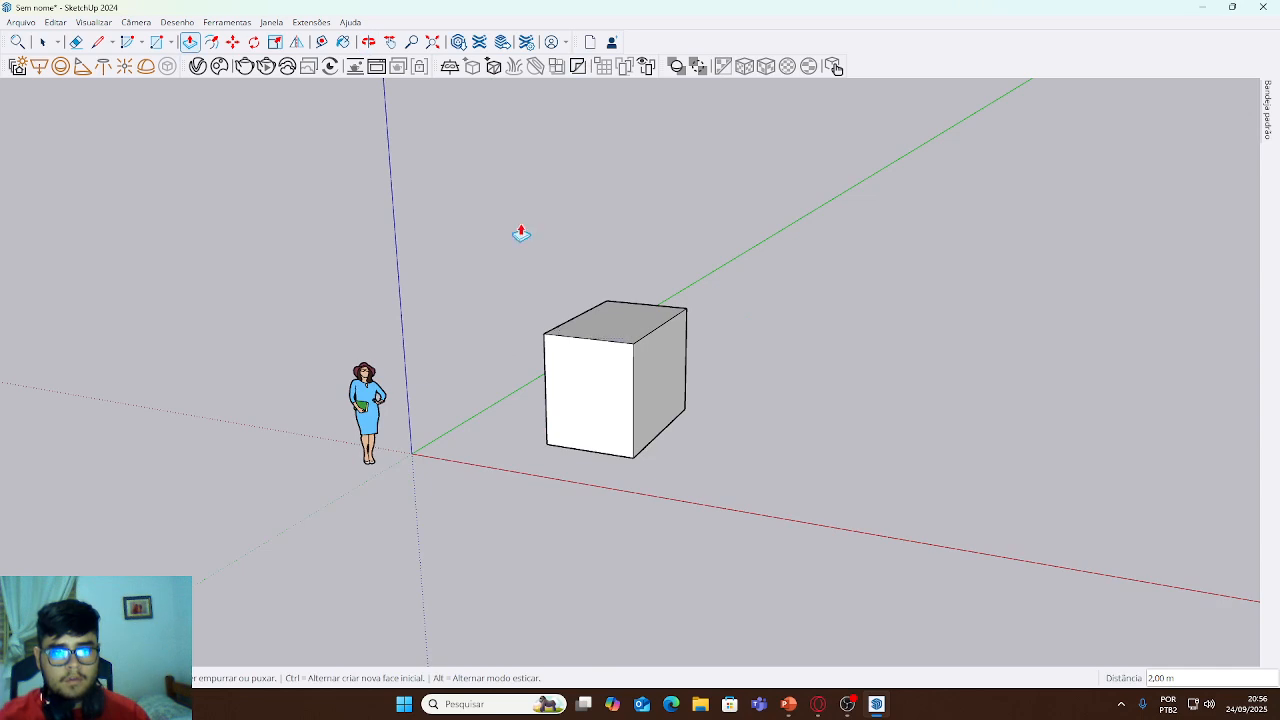
# - Draw a circle on the ground to the right of the box, wider than the box itself
pyautogui.click(172, 43)
pyautogui.click(178, 94)
pyautogui.click(873, 450)
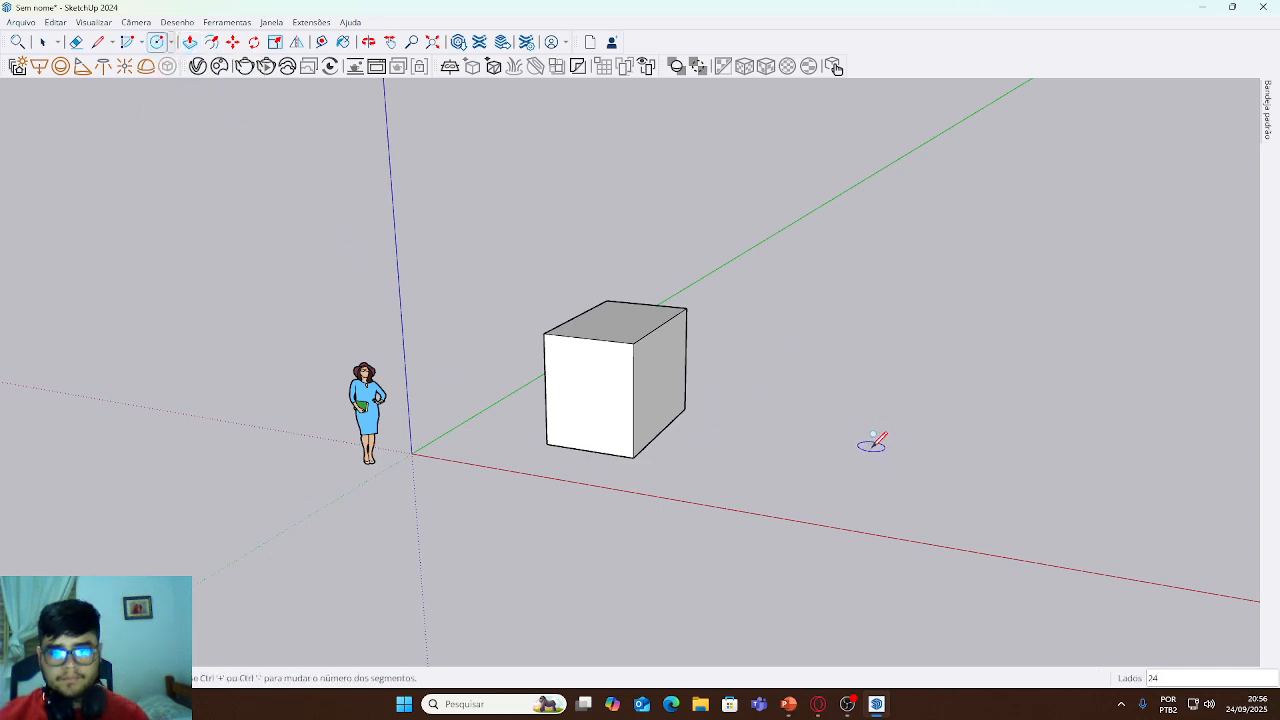
pyautogui.click(925, 483)
pyautogui.moveTo(1092, 592); pyautogui.dragTo(614, 180, button='middle')
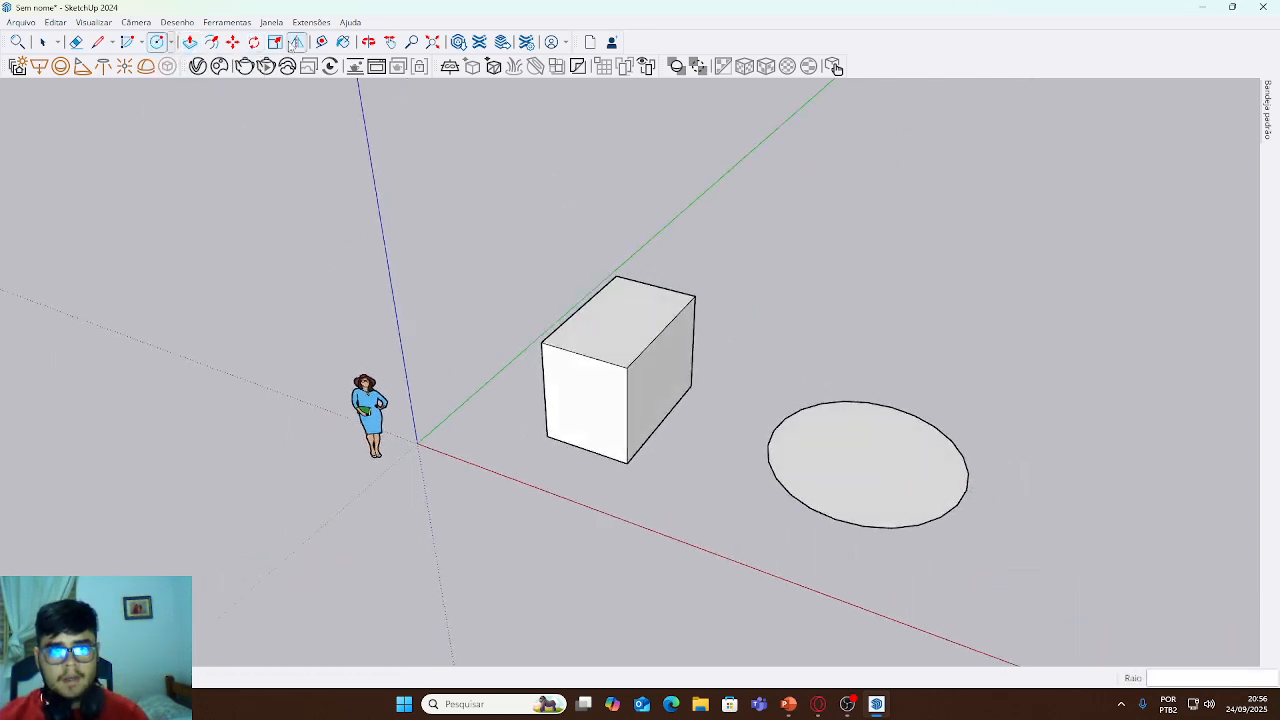
# - Push/Pull the circle upward about 4.82 m into a cylinder
pyautogui.click(189, 41)
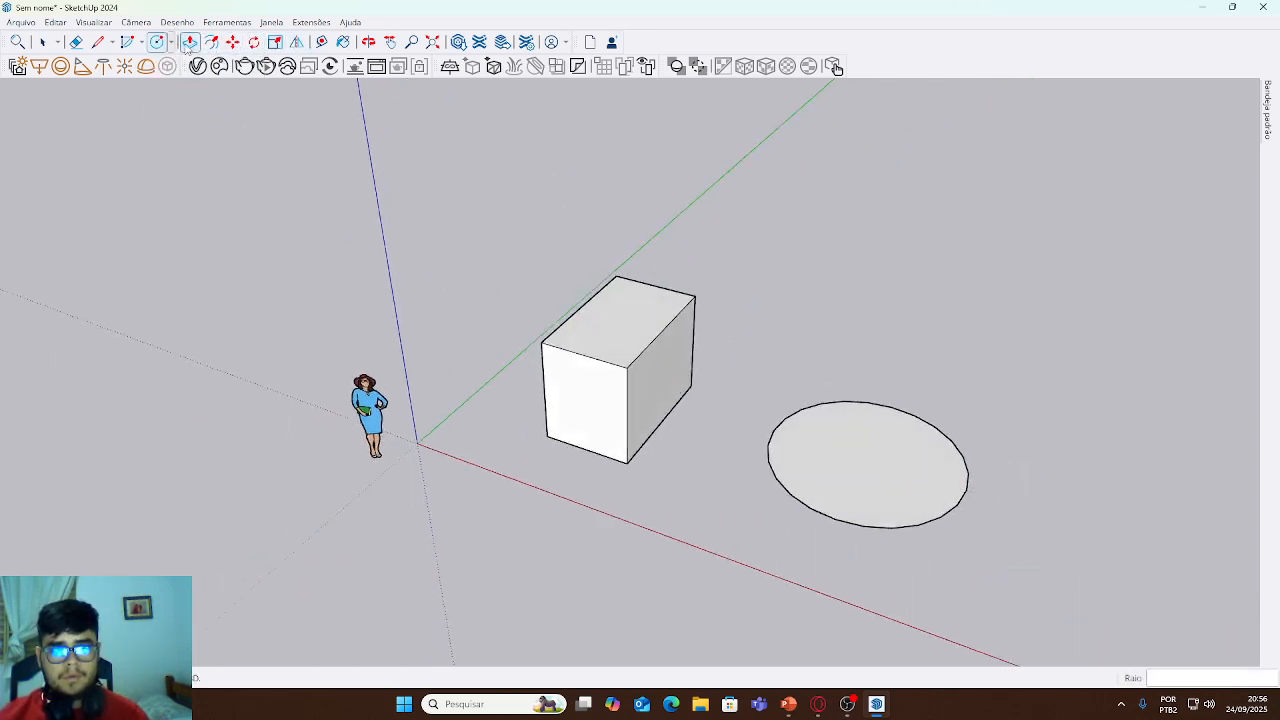
pyautogui.moveTo(874, 451); pyautogui.dragTo(900, 197)
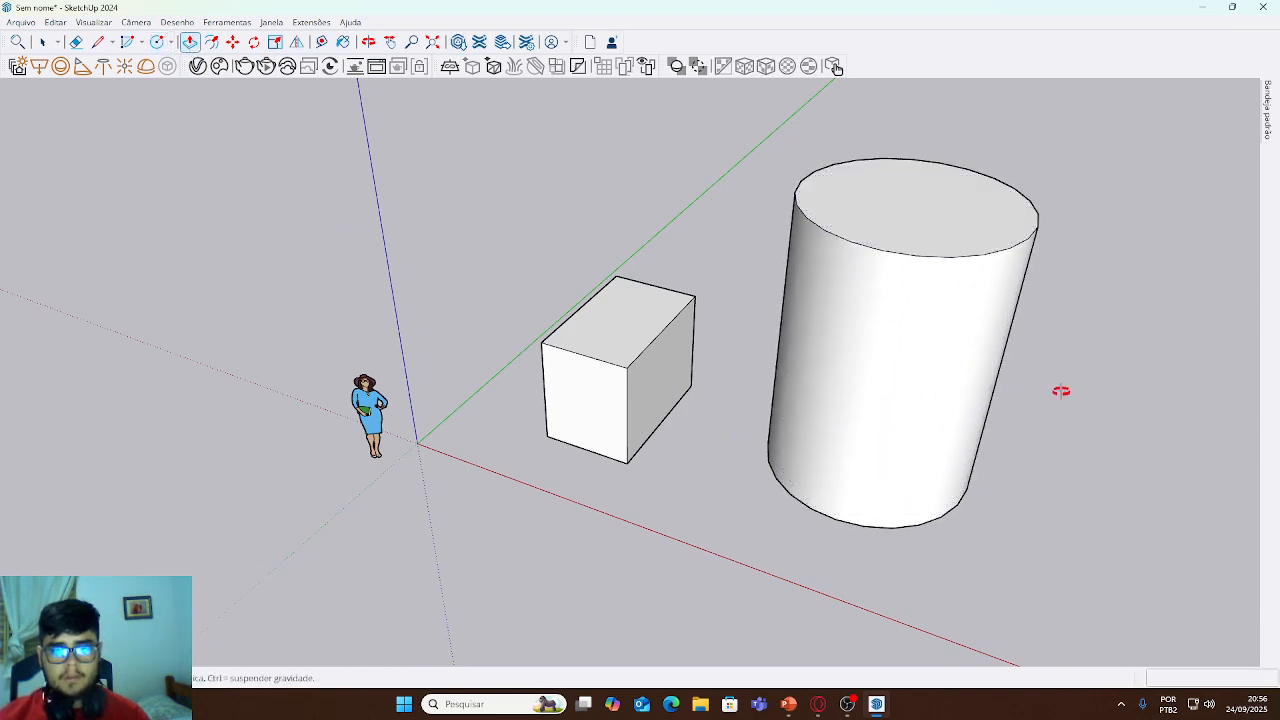
pyautogui.moveTo(1060, 391); pyautogui.dragTo(897, 463, button='middle')
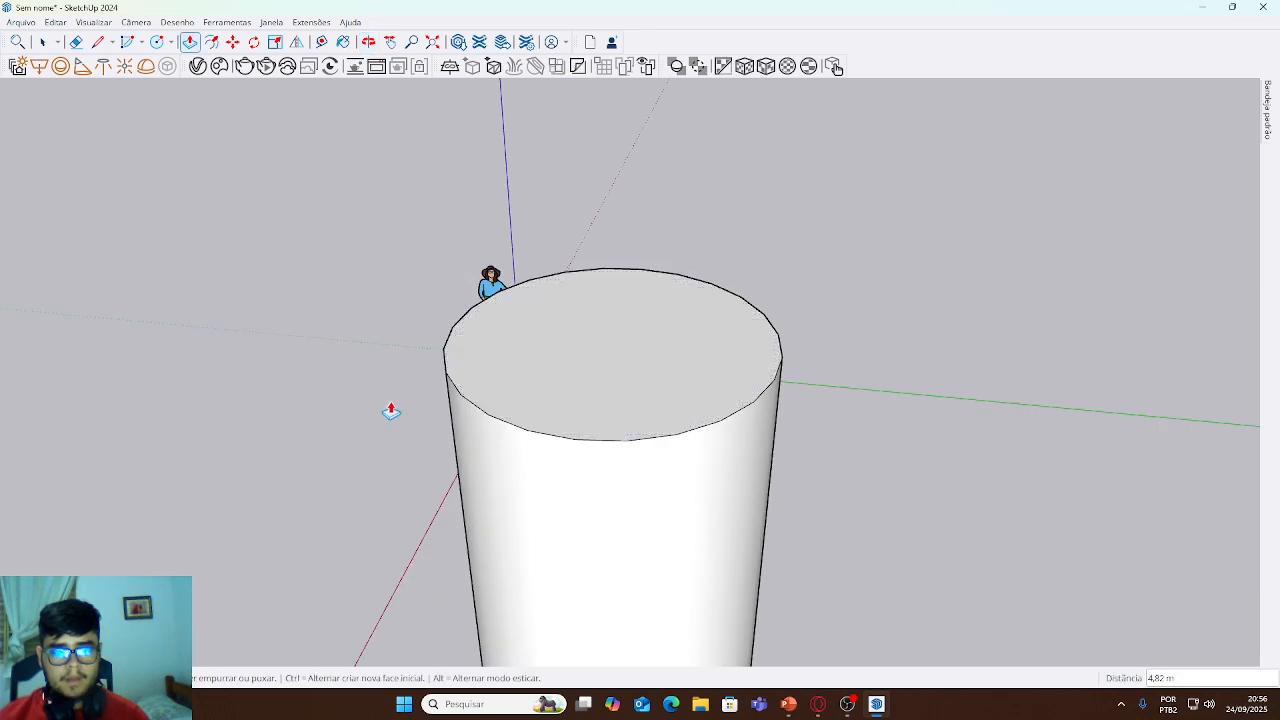
pyautogui.moveTo(391, 409); pyautogui.dragTo(856, 380, button='middle')
# - Push the cylinder's top face down about 4.04 m to leave a low disc
pyautogui.moveTo(754, 263); pyautogui.dragTo(729, 534)
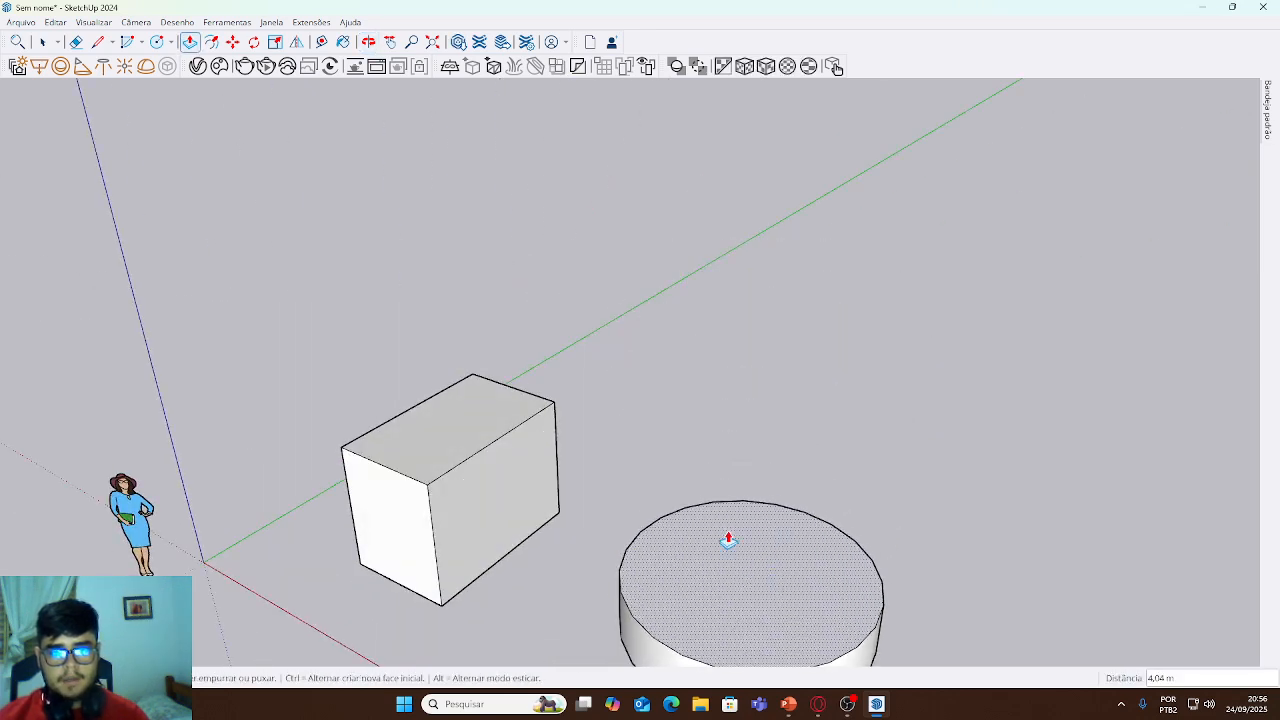
pyautogui.moveTo(729, 534); pyautogui.dragTo(885, 274, button='middle')
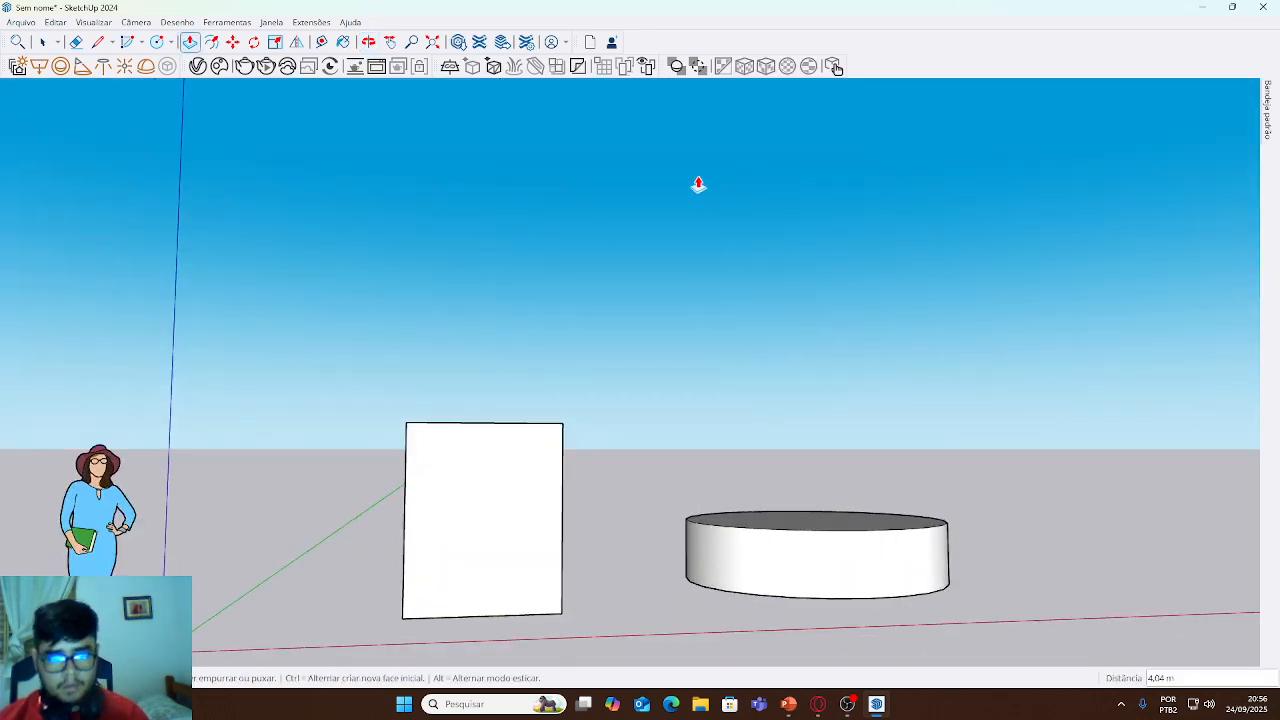
pyautogui.moveTo(624, 247); pyautogui.dragTo(369, 429, button='middle')
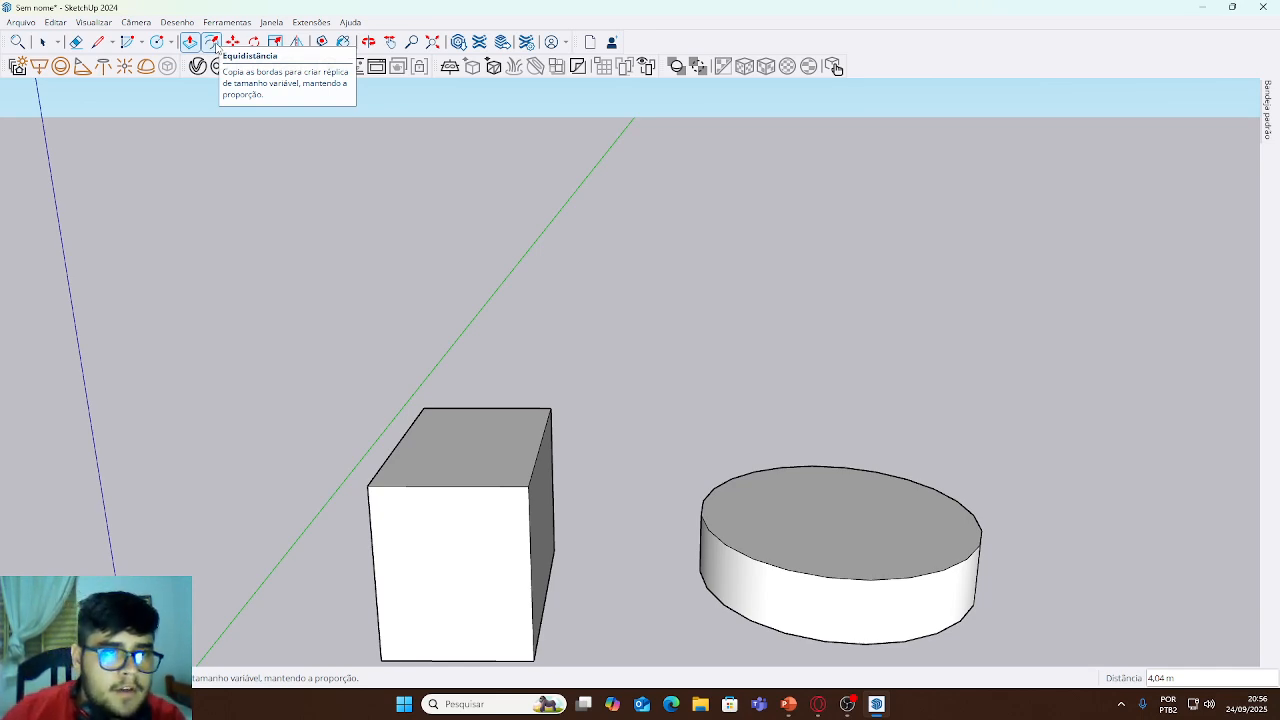
# - Offset the edges of the box's top face outward to form a wide overhanging rectangular border
pyautogui.click(213, 43)
pyautogui.click(538, 452)
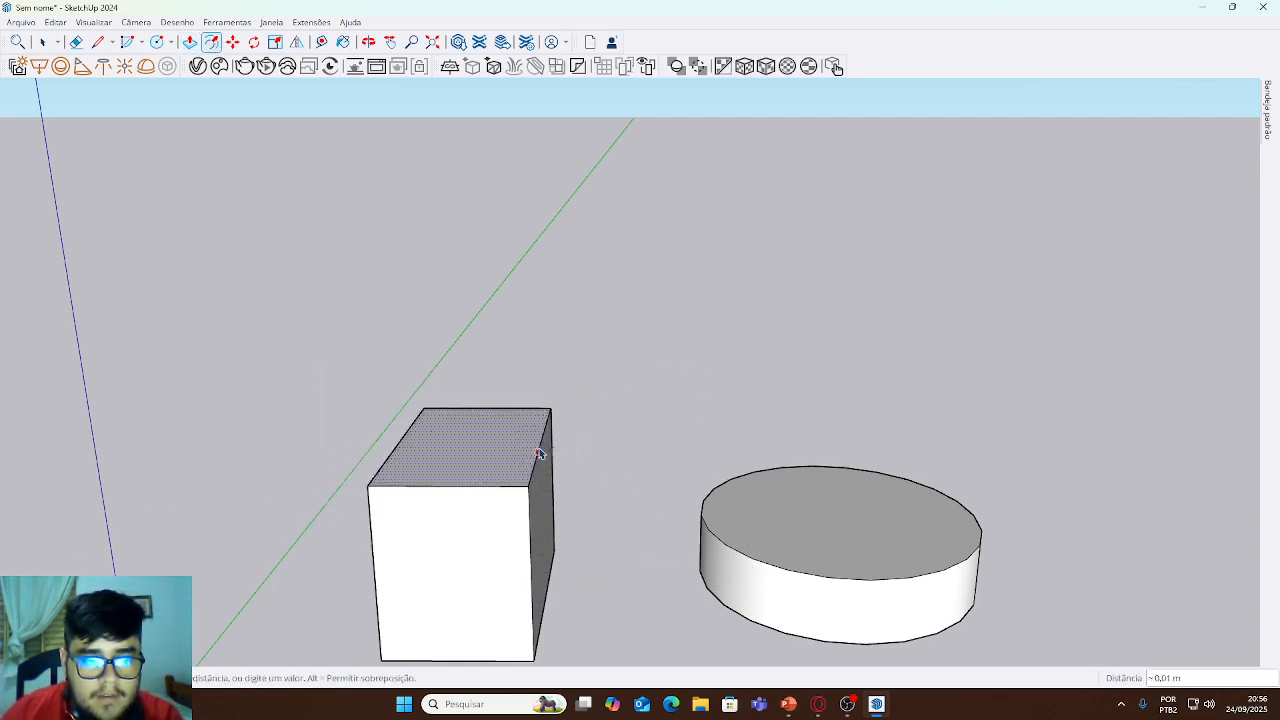
pyautogui.click(640, 366)
pyautogui.moveTo(737, 500); pyautogui.dragTo(342, 502, button='middle')
pyautogui.moveTo(449, 514); pyautogui.dragTo(510, 460, button='middle')
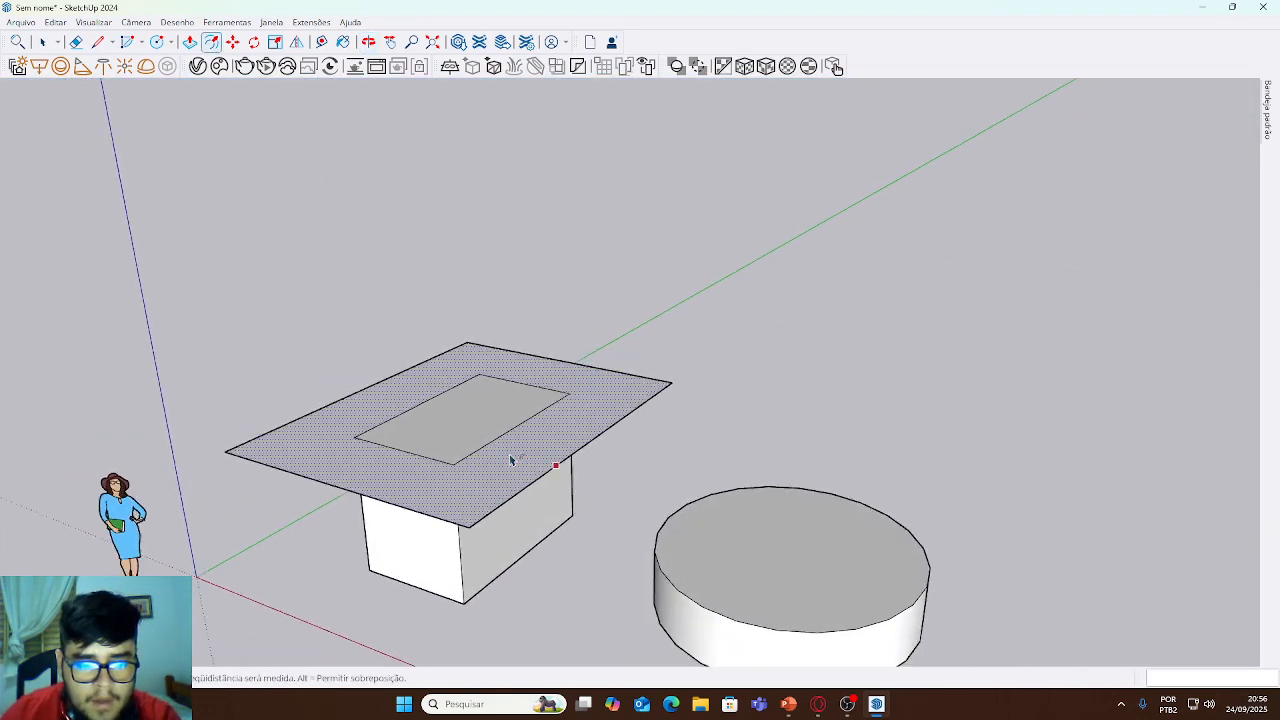
pyautogui.moveTo(434, 523); pyautogui.dragTo(446, 409, button='middle')
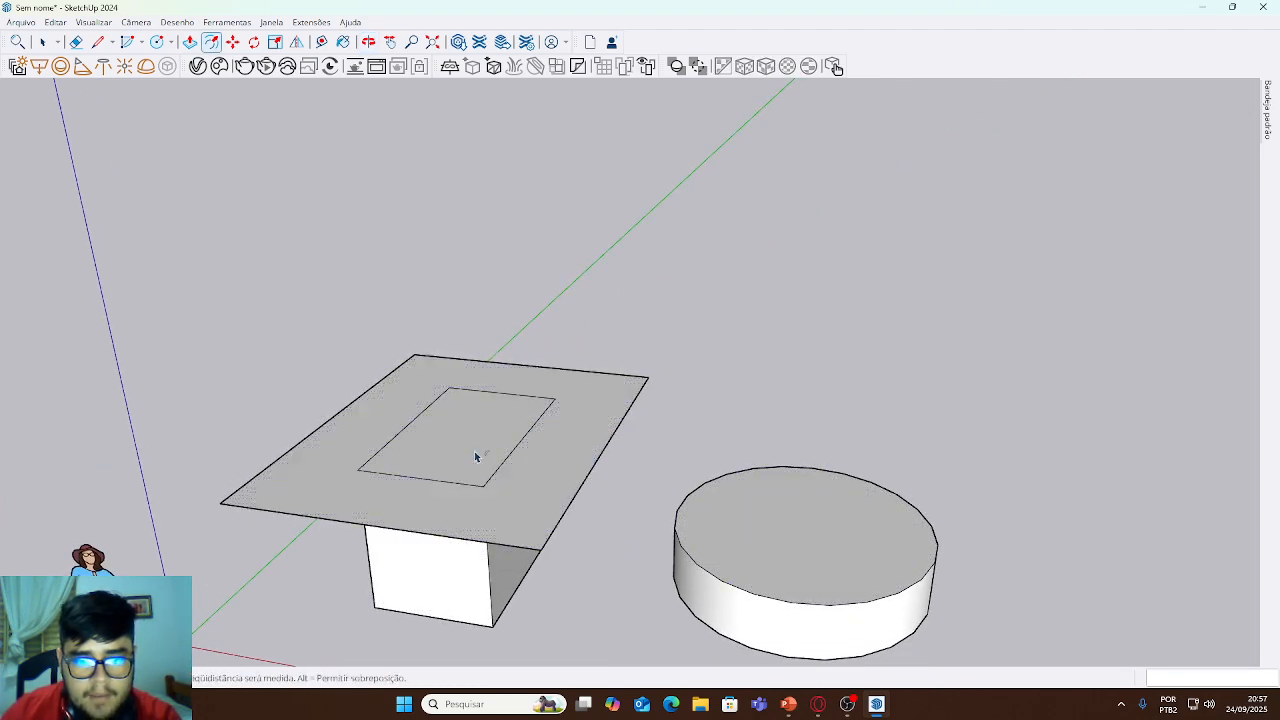
pyautogui.moveTo(360, 514); pyautogui.dragTo(417, 549, button='middle')
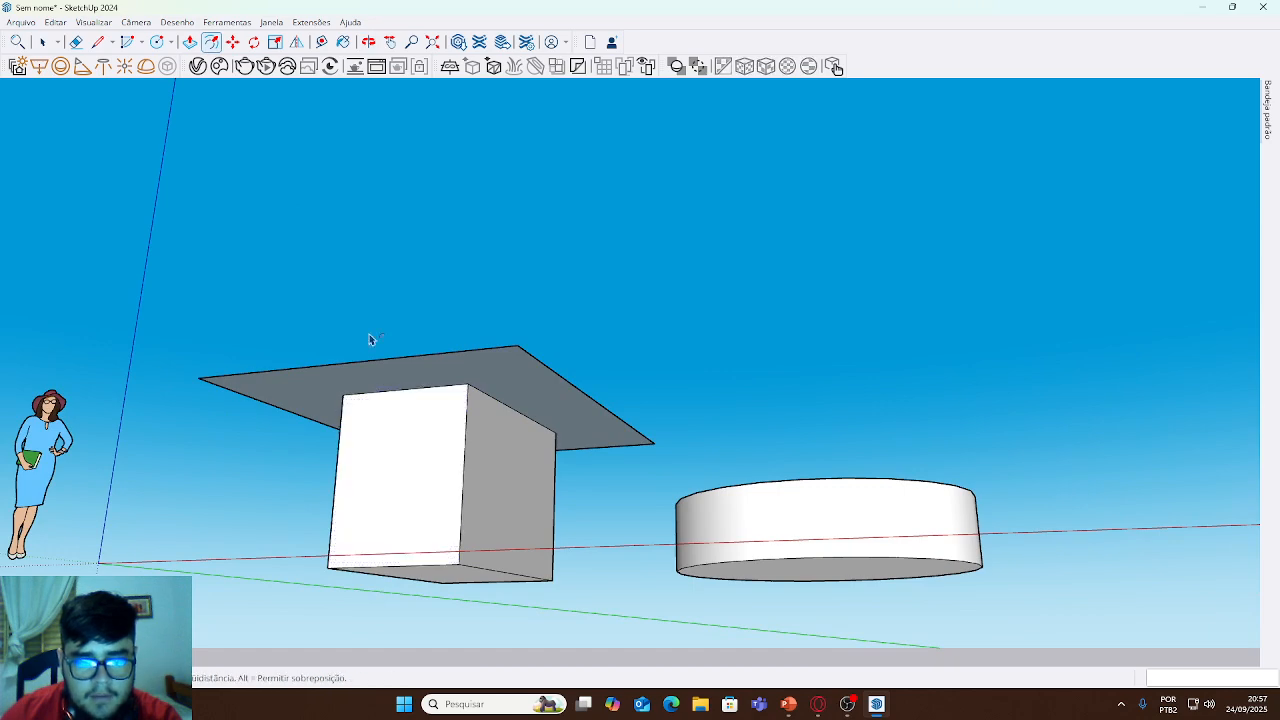
pyautogui.moveTo(369, 339); pyautogui.dragTo(658, 692, button='middle')
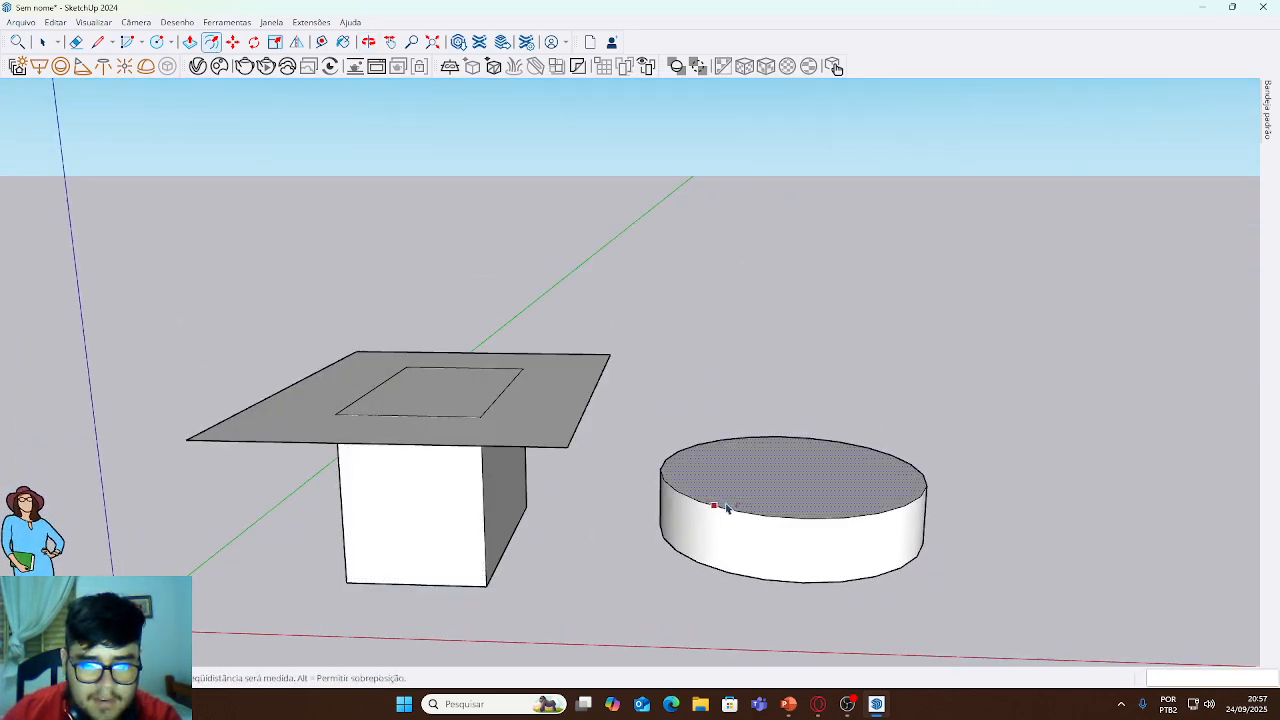
# - Offset the edge of the low cylinder's top face outward to form a wide circular rim
pyautogui.click(923, 491)
pyautogui.click(1104, 397)
pyautogui.moveTo(1092, 570); pyautogui.dragTo(680, 560, button='middle')
pyautogui.scroll(-2, 683, 571)
pyautogui.moveTo(530, 417); pyautogui.dragTo(817, 509, button='middle')
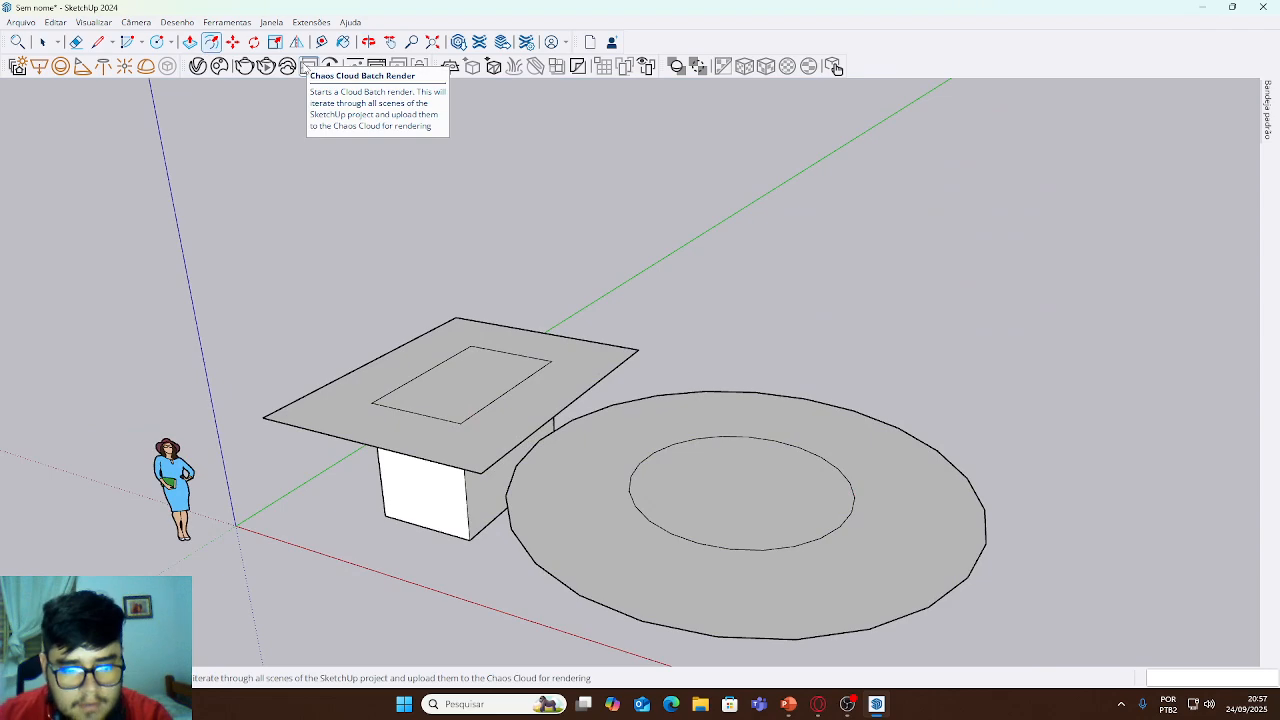
pyautogui.click(233, 42)
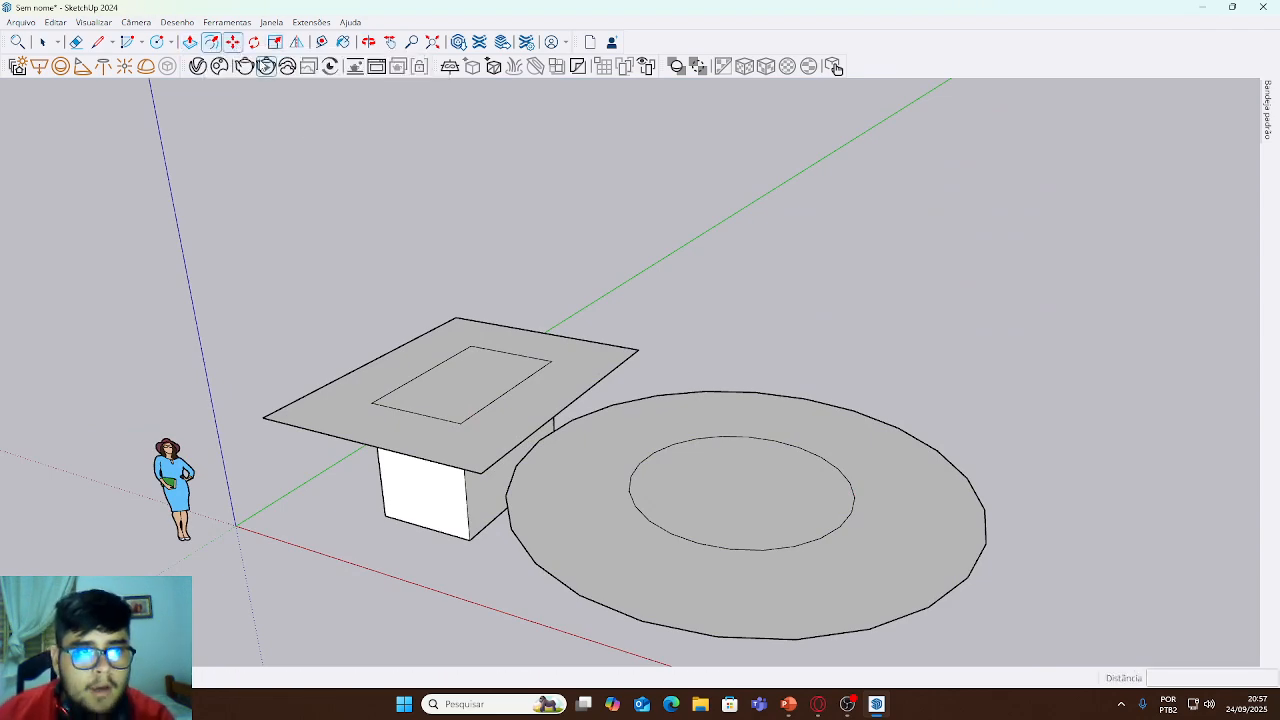
pyautogui.scroll(-2, 534, 394)
pyautogui.click(254, 42)
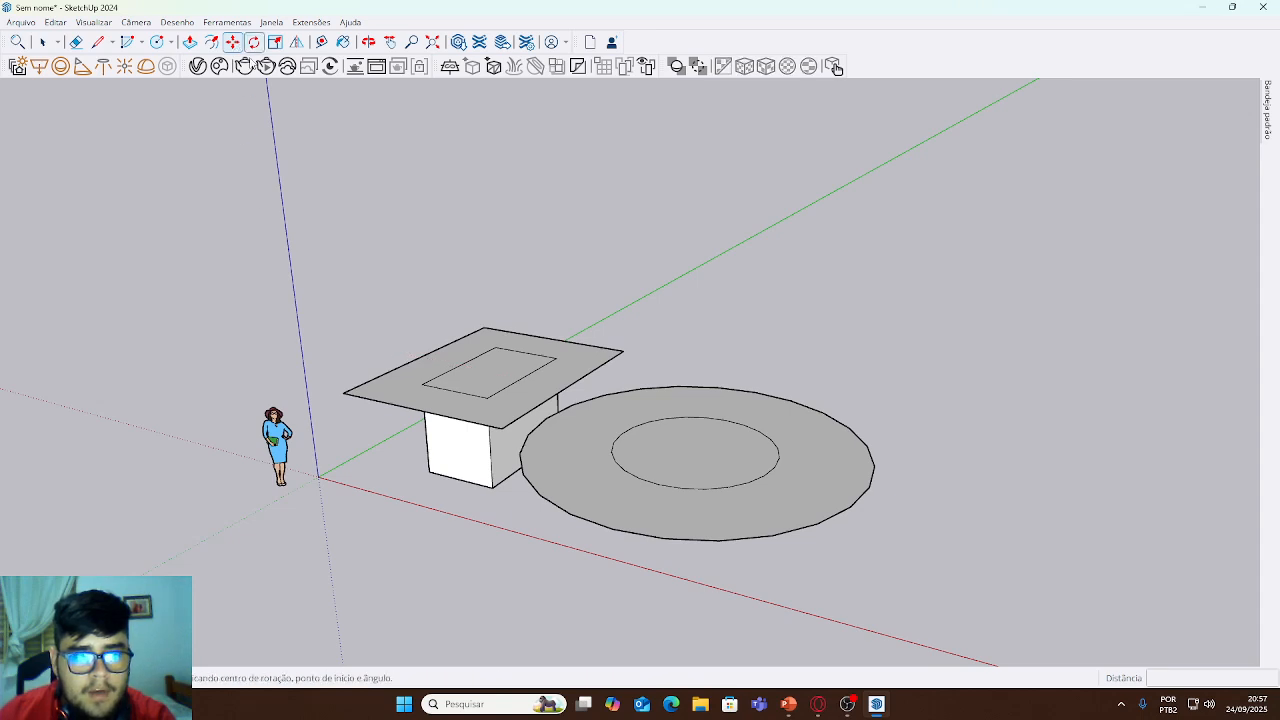
pyautogui.press('m')
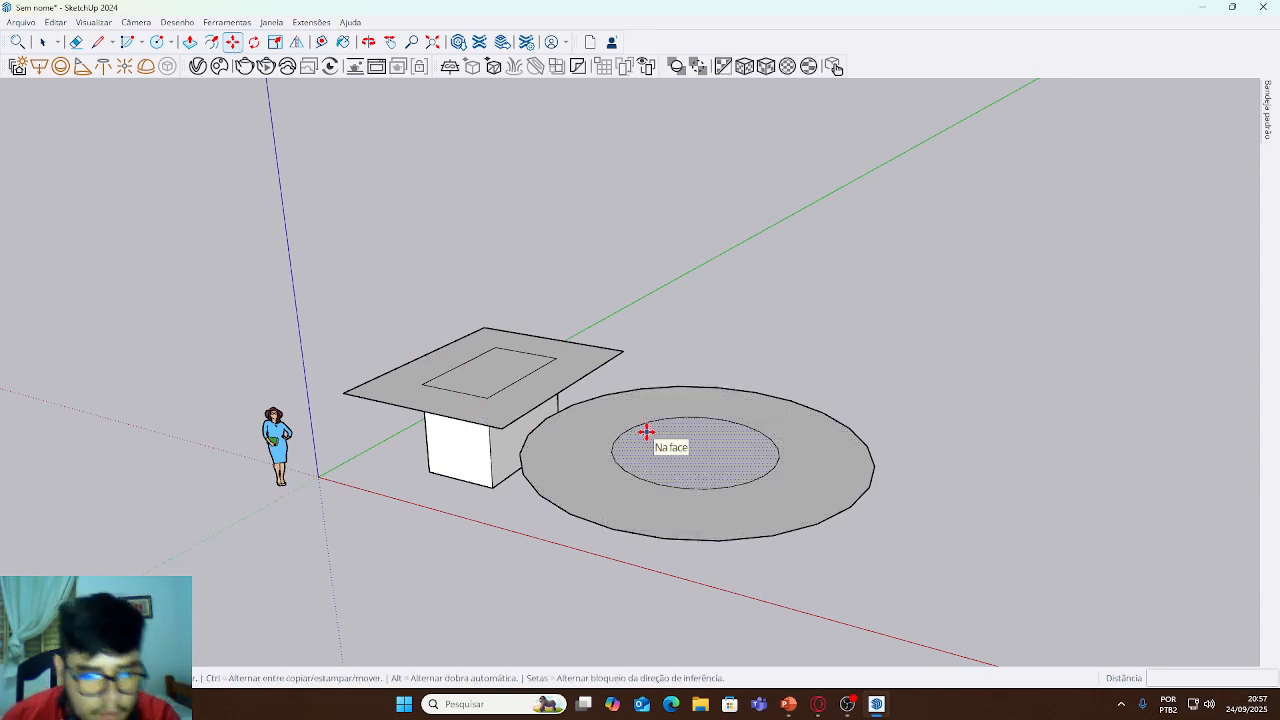
pyautogui.click(491, 487)
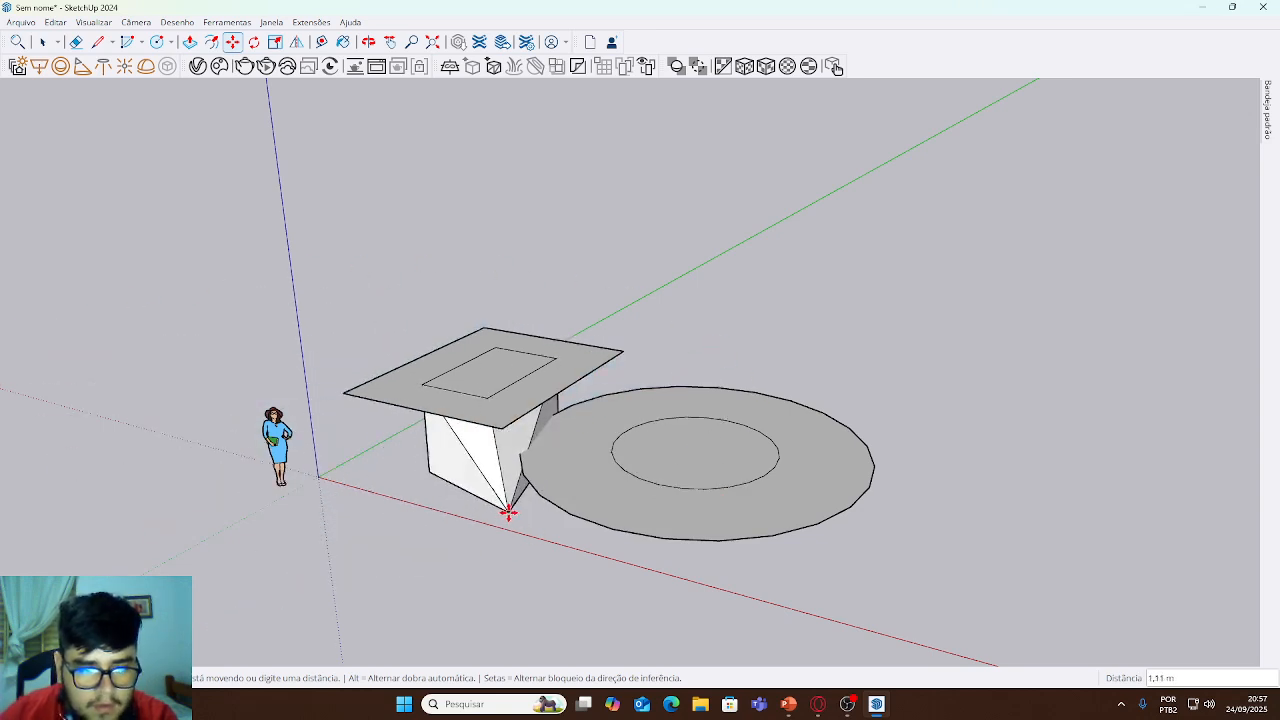
pyautogui.moveTo(534, 506); pyautogui.dragTo(737, 434, button='middle')
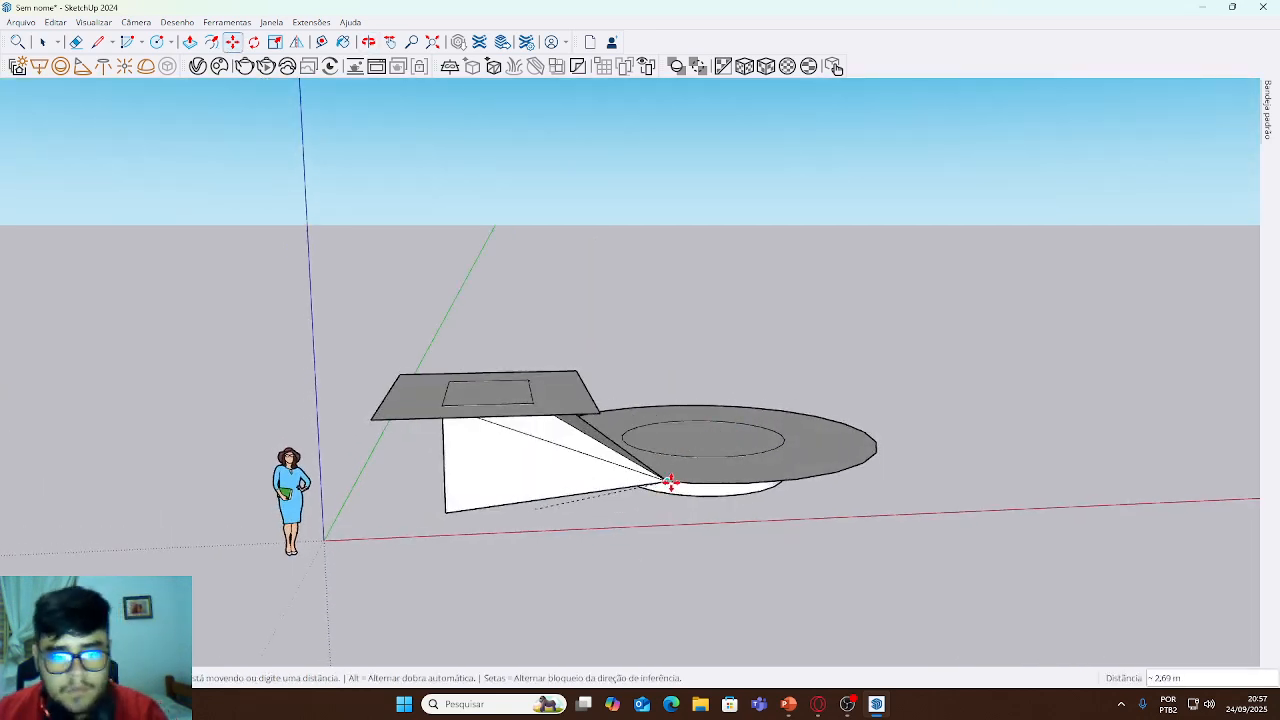
pyautogui.press('Escape')
pyautogui.moveTo(408, 453); pyautogui.dragTo(511, 443, button='middle')
# - Erase the outer edges of the overhanging border around the box's top face
pyautogui.click(43, 42)
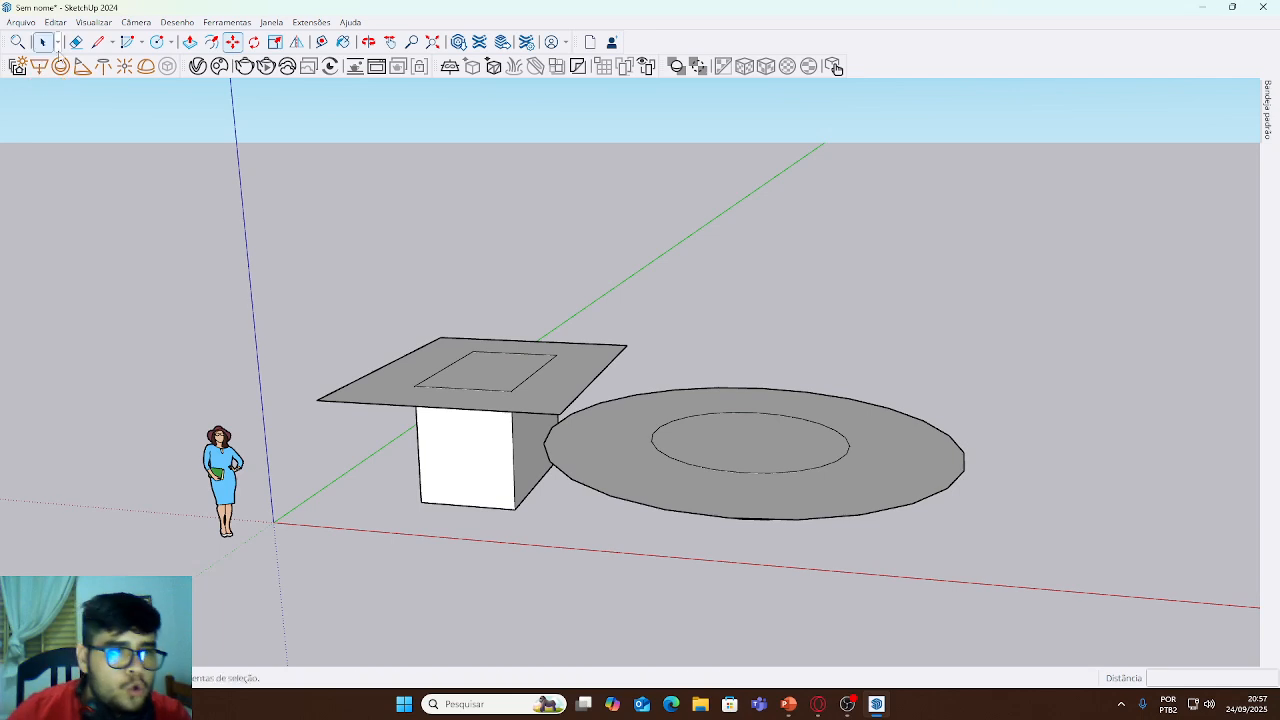
pyautogui.click(75, 42)
pyautogui.click(370, 373)
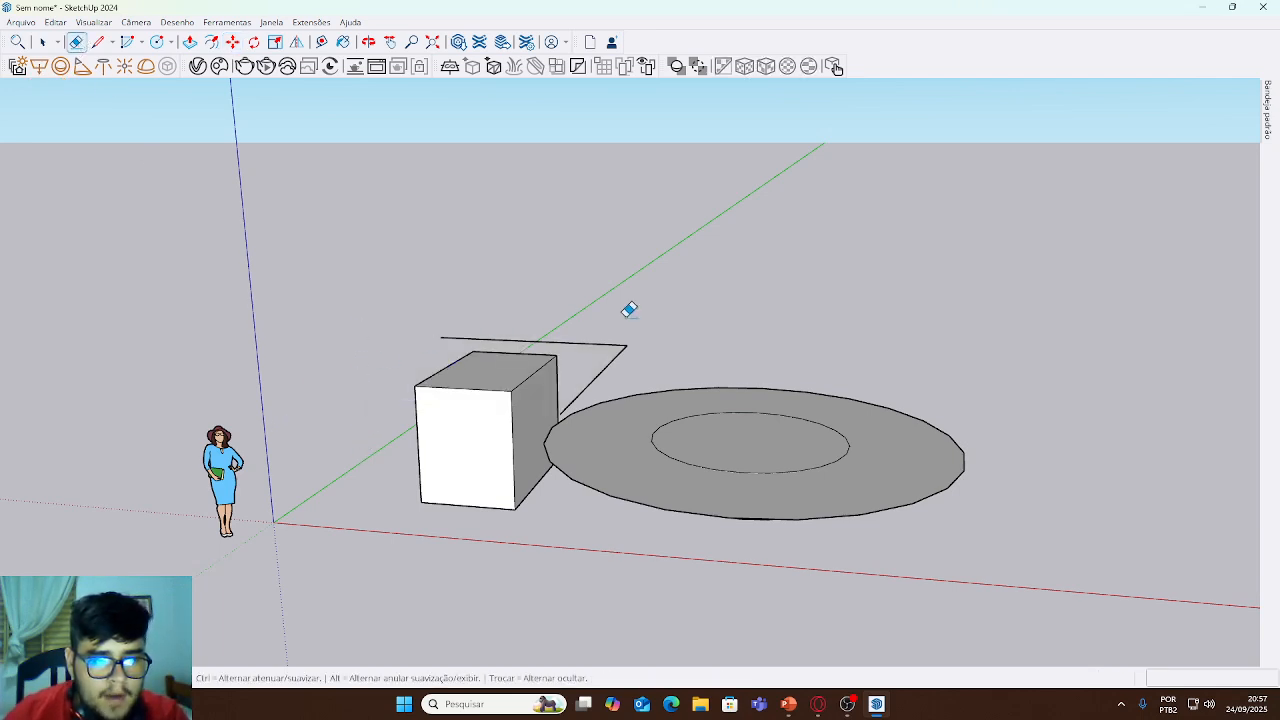
pyautogui.moveTo(629, 310); pyautogui.dragTo(630, 380)
pyautogui.moveTo(310, 550); pyautogui.dragTo(458, 532, button='middle')
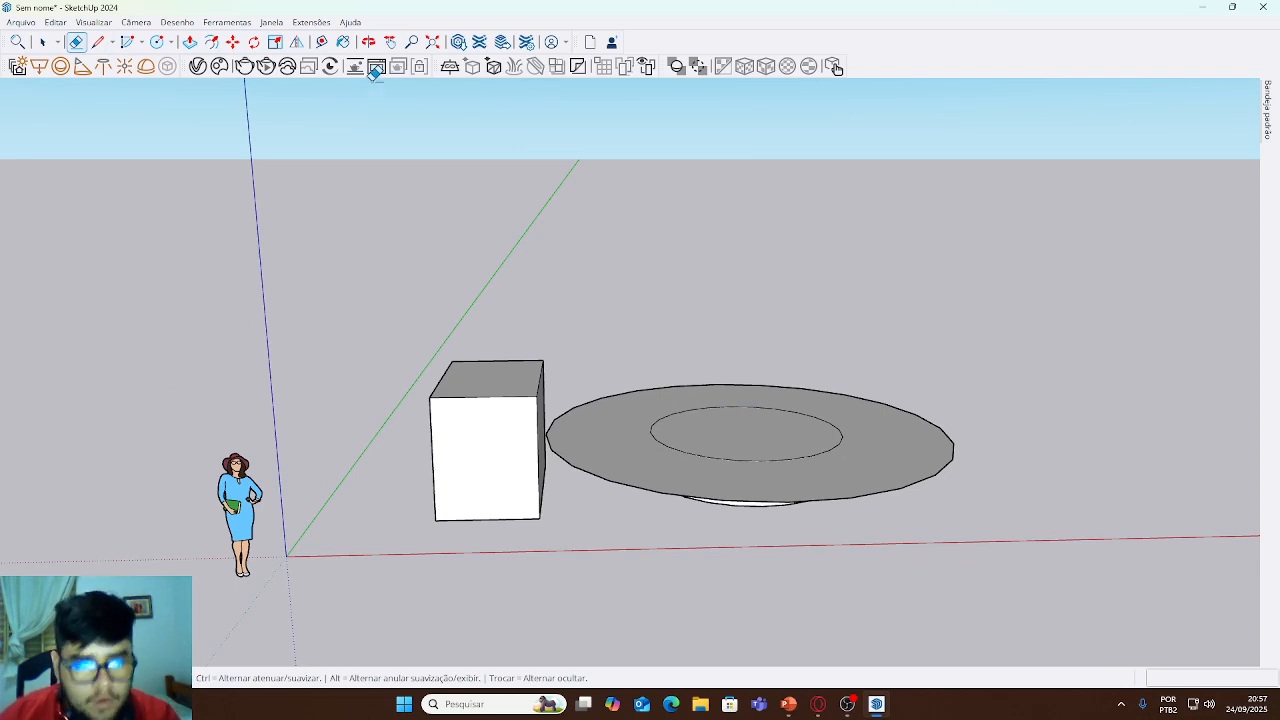
# - Select the entire box with all its faces and edges and try moving it by its lower front corner
pyautogui.click(43, 42)
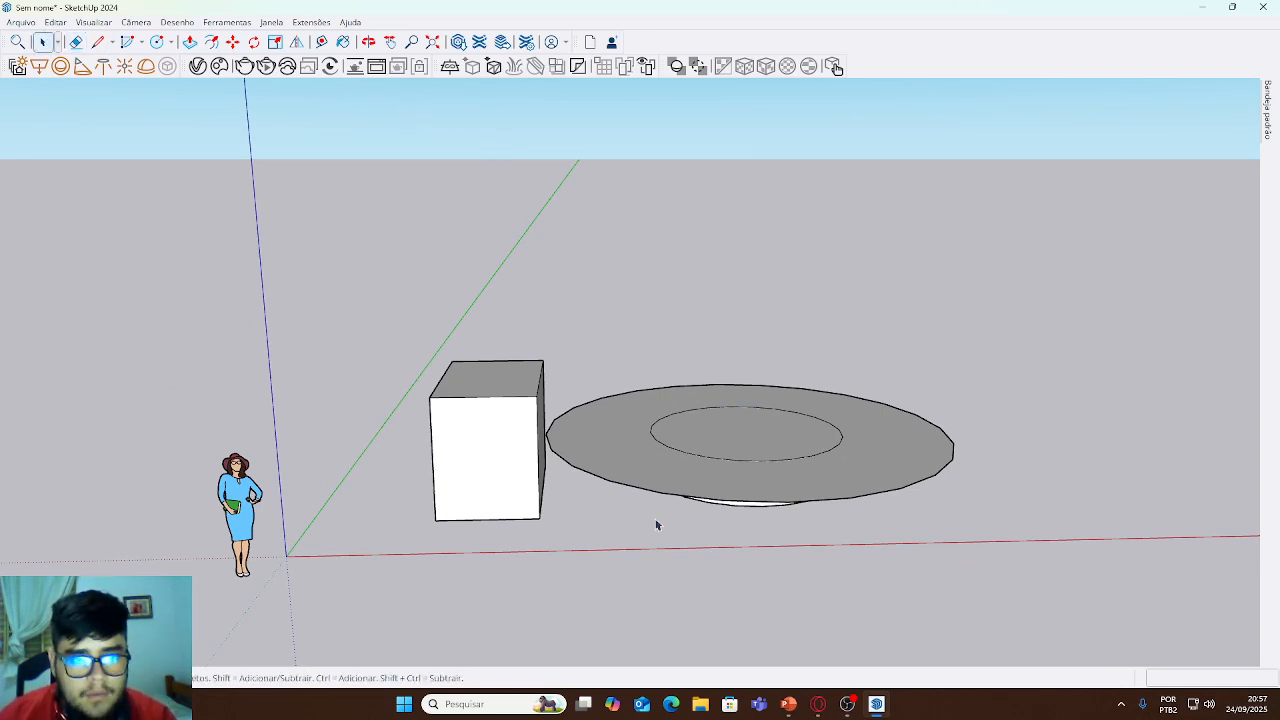
pyautogui.click(500, 447)
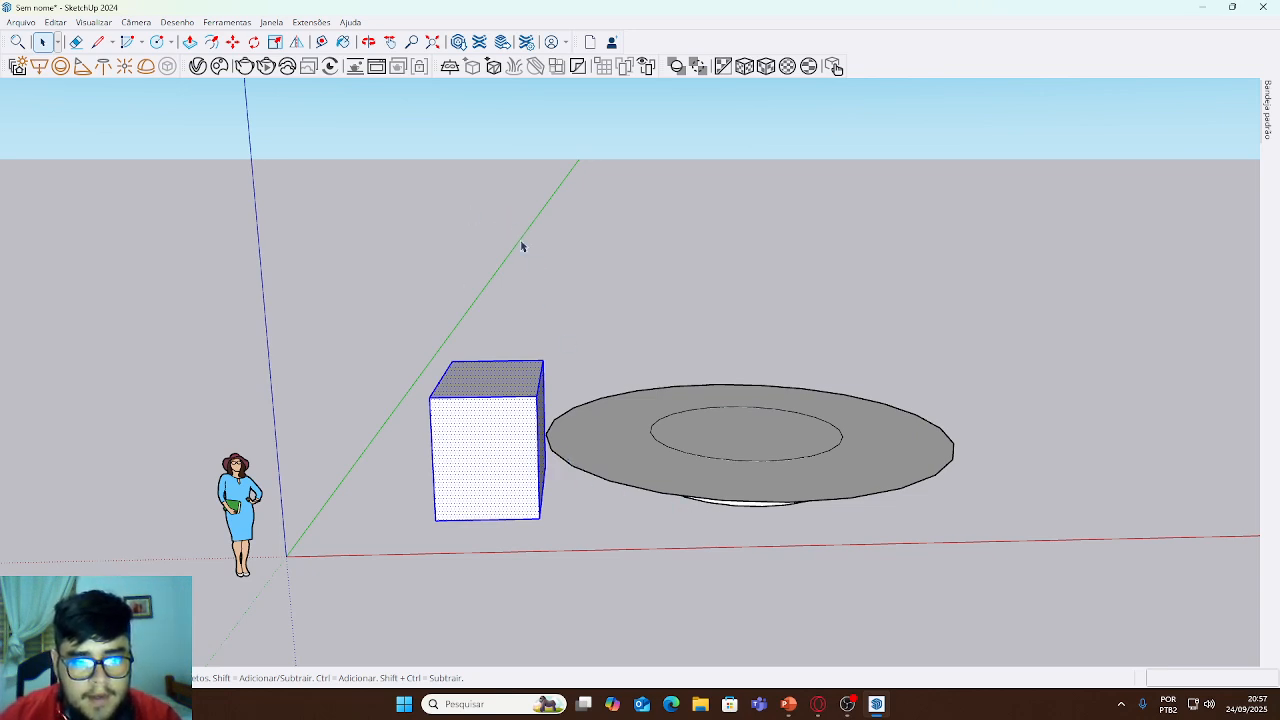
pyautogui.click(468, 122)
pyautogui.click(489, 467)
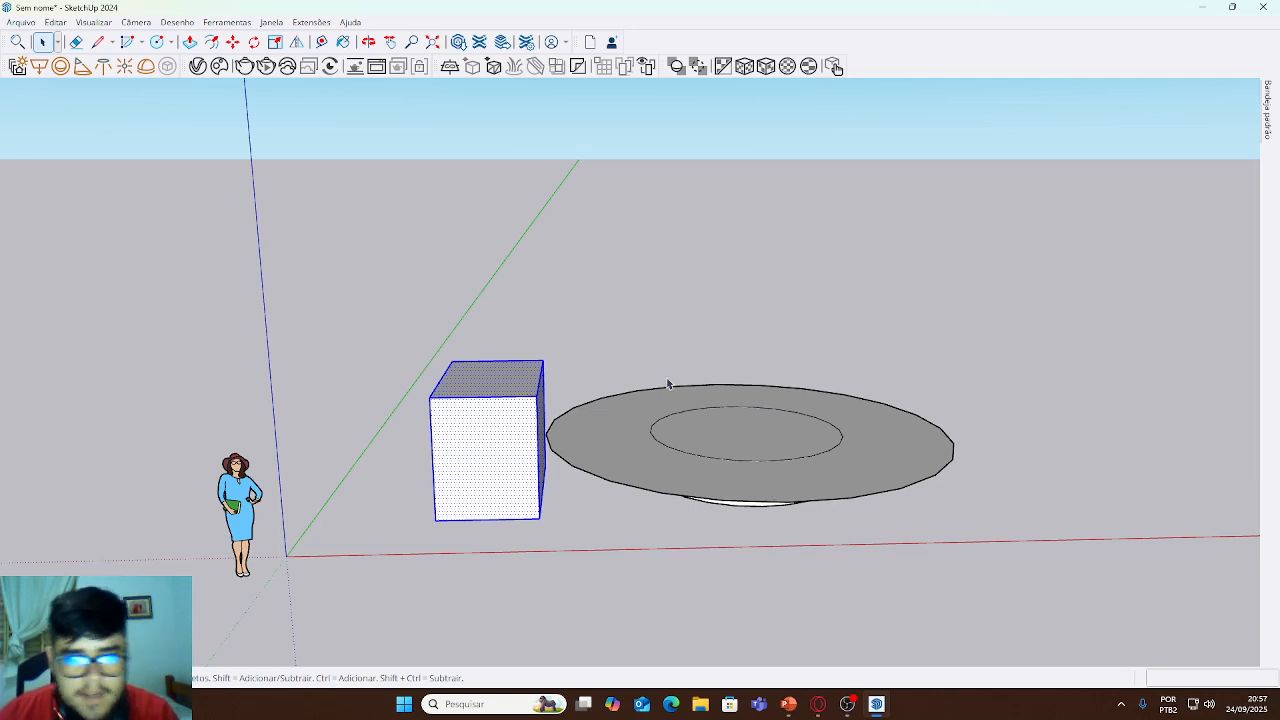
pyautogui.click(232, 41)
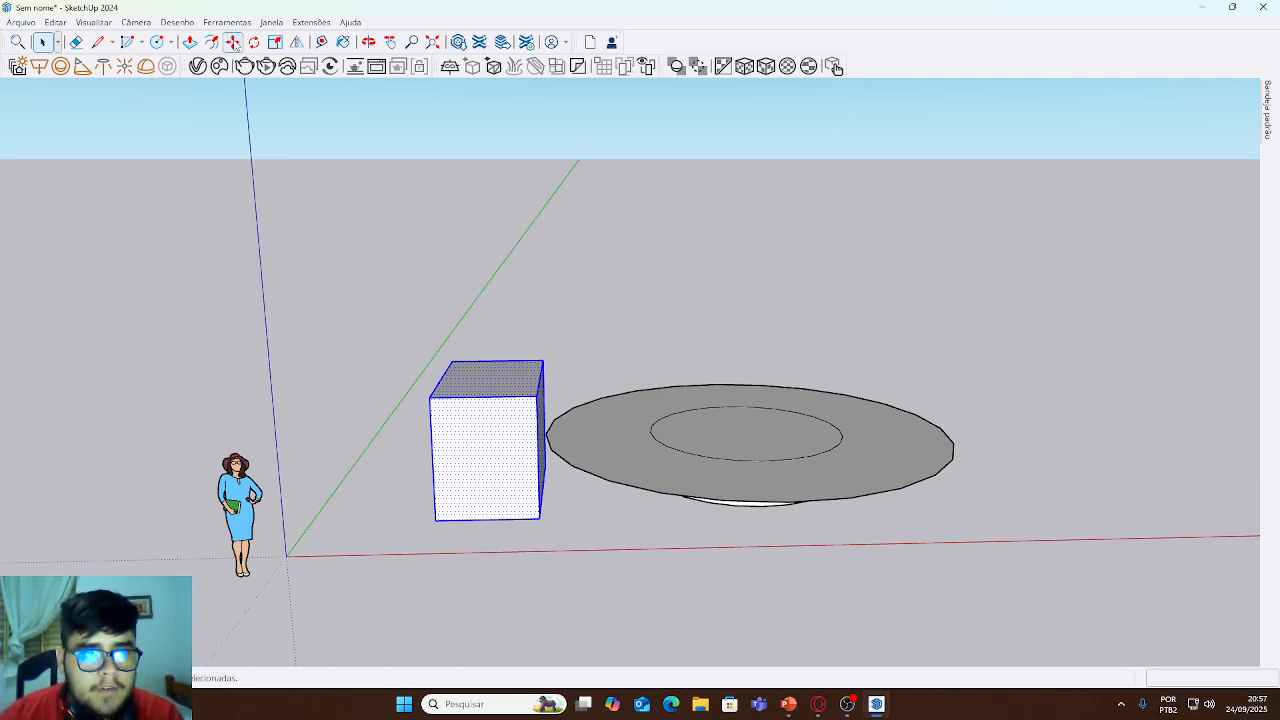
pyautogui.click(444, 521)
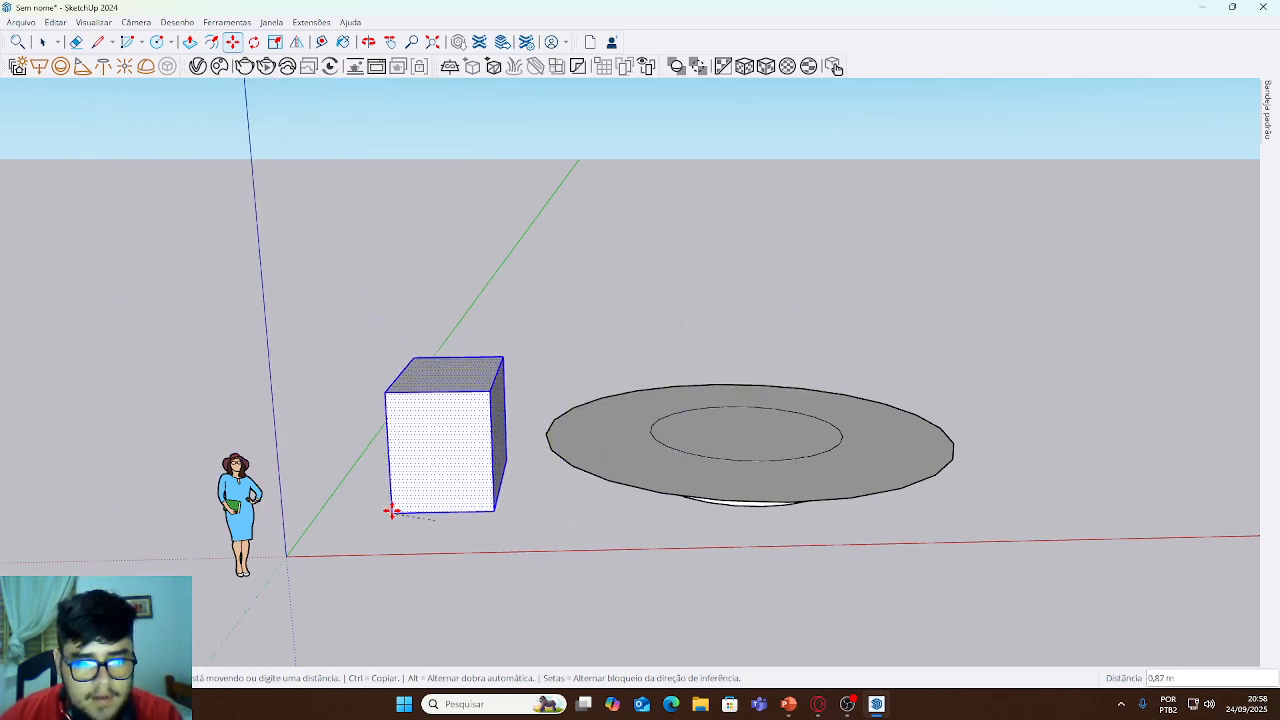
pyautogui.press('Escape')
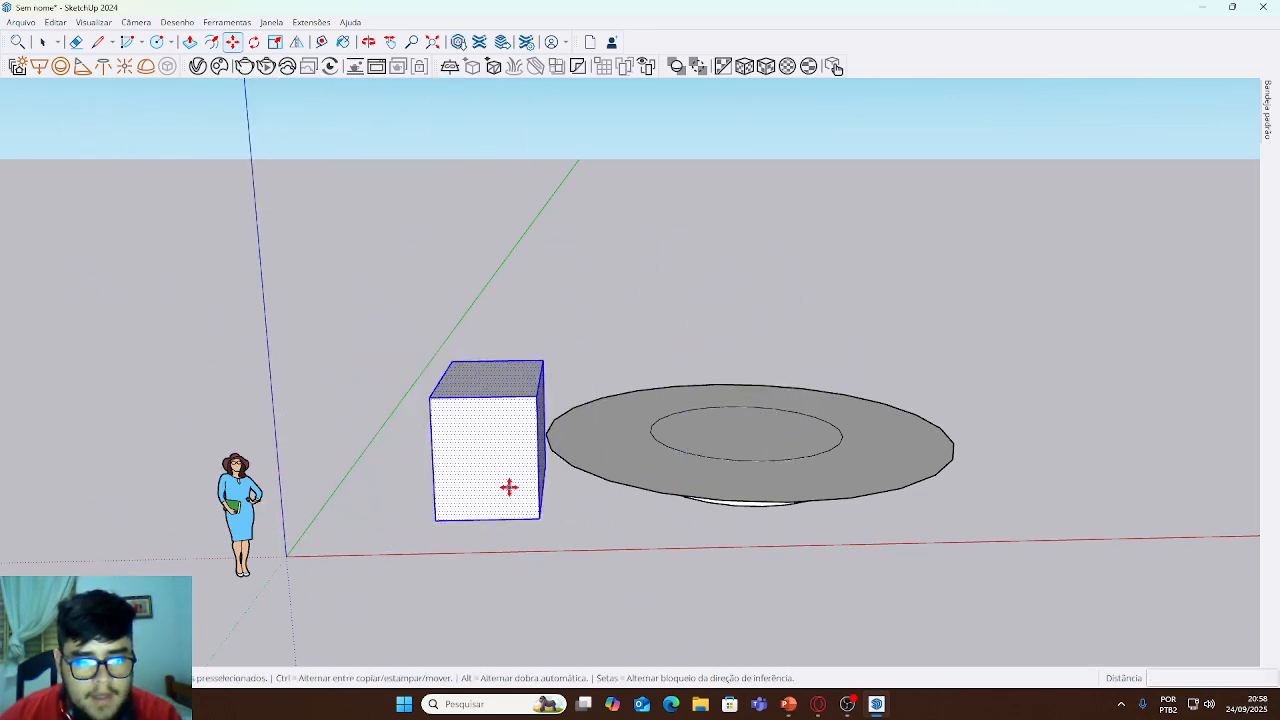
# - Copy the selected box from its lower front corner about 3.74 m along the red axis toward the scale figure, and clear the selection
pyautogui.moveTo(509, 487); pyautogui.dragTo(690, 428, button='middle')
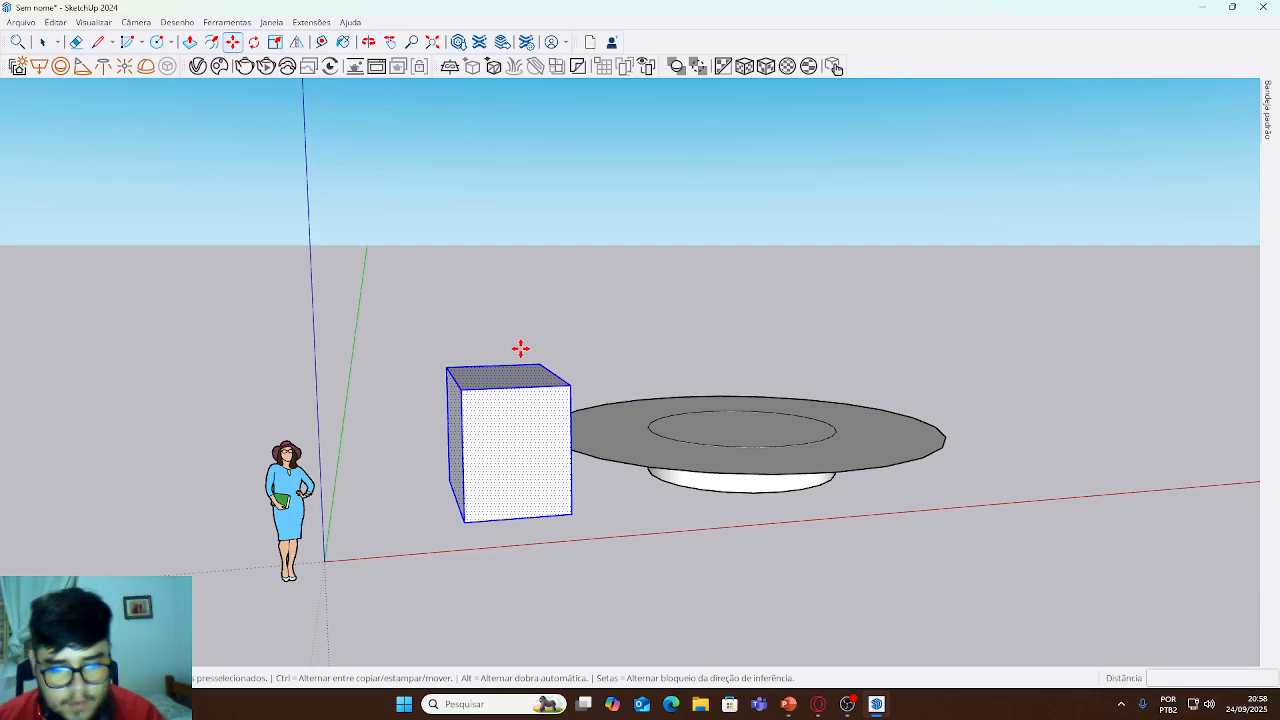
pyautogui.moveTo(431, 414); pyautogui.dragTo(546, 412, button='middle')
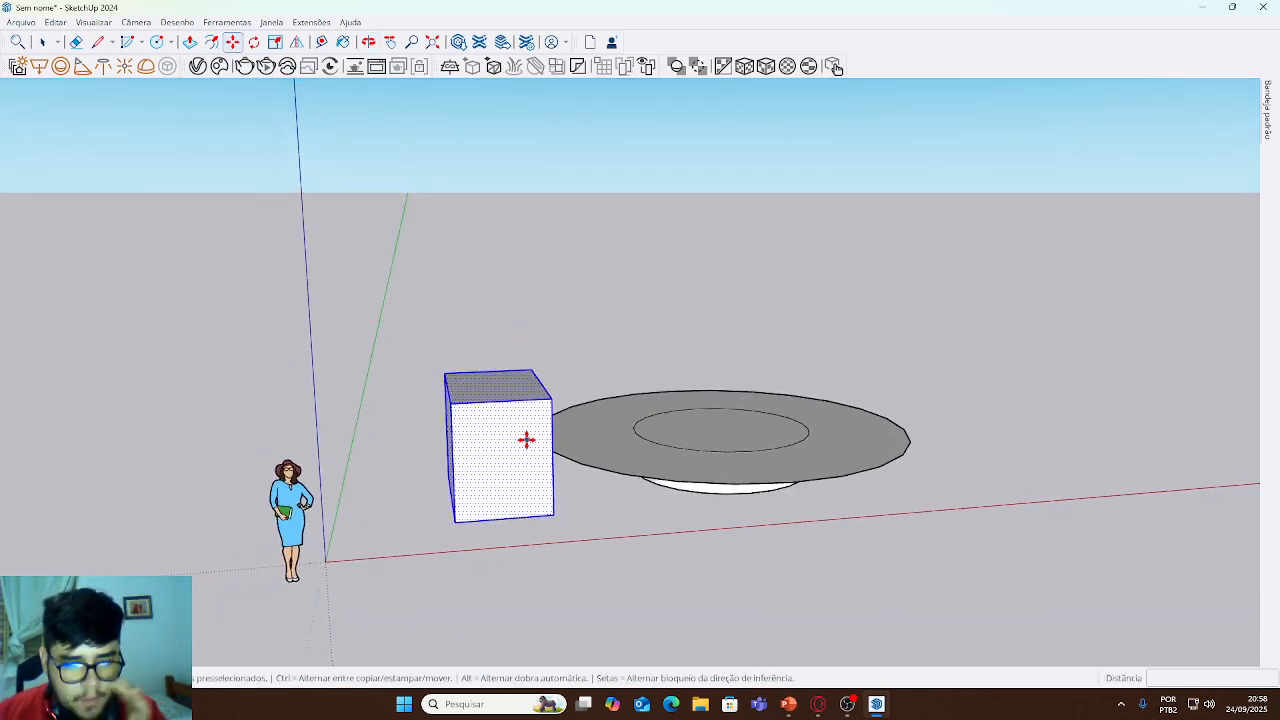
pyautogui.moveTo(519, 499); pyautogui.dragTo(347, 337, button='middle')
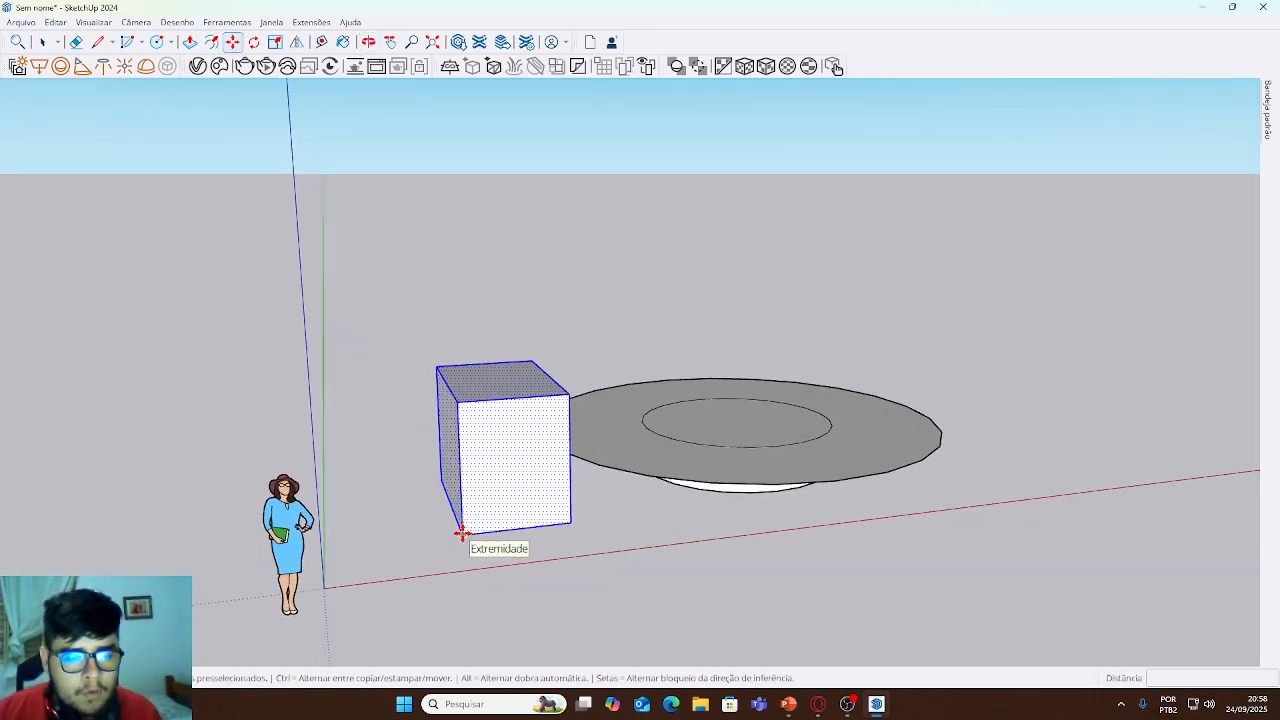
pyautogui.click(462, 532)
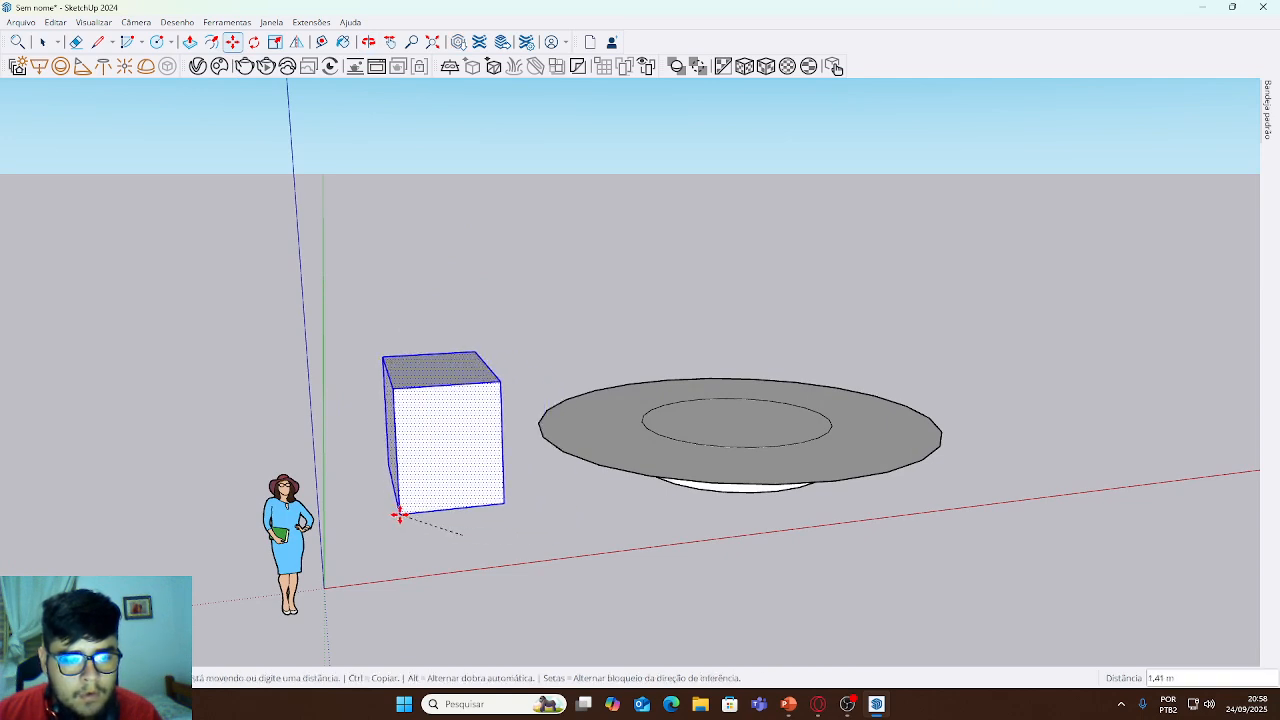
pyautogui.press('ctrl')
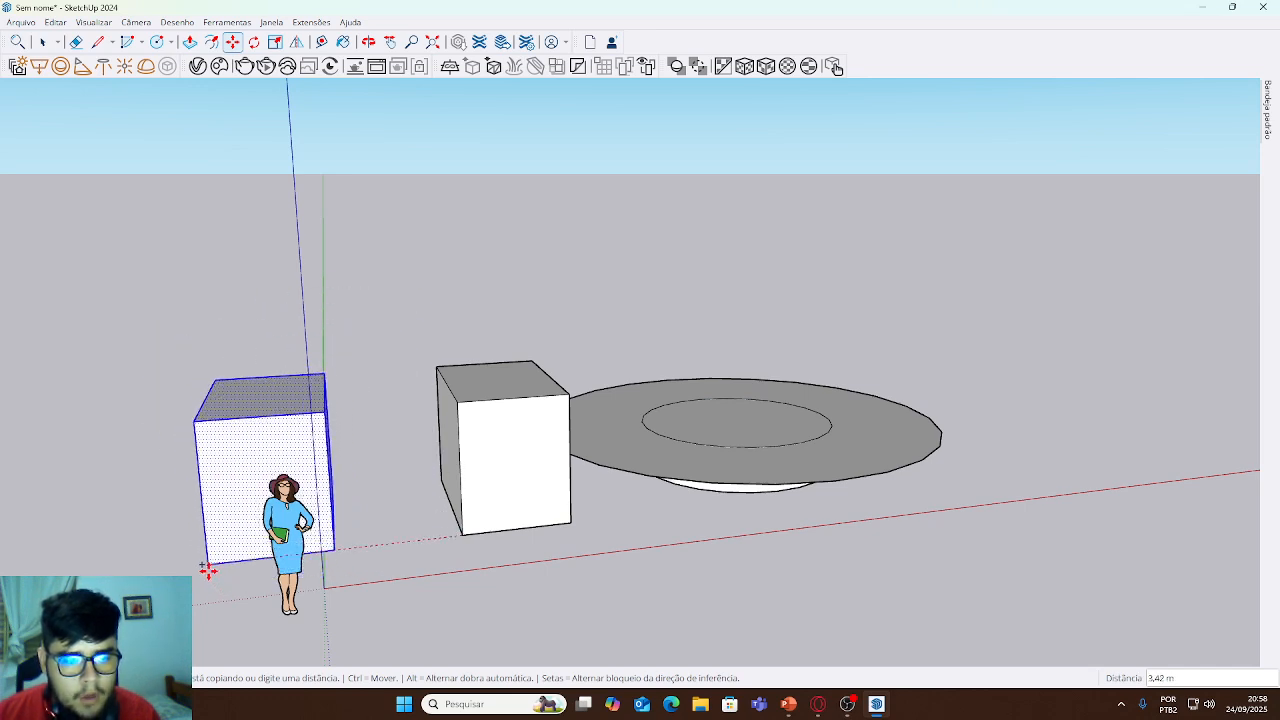
pyautogui.click(184, 566)
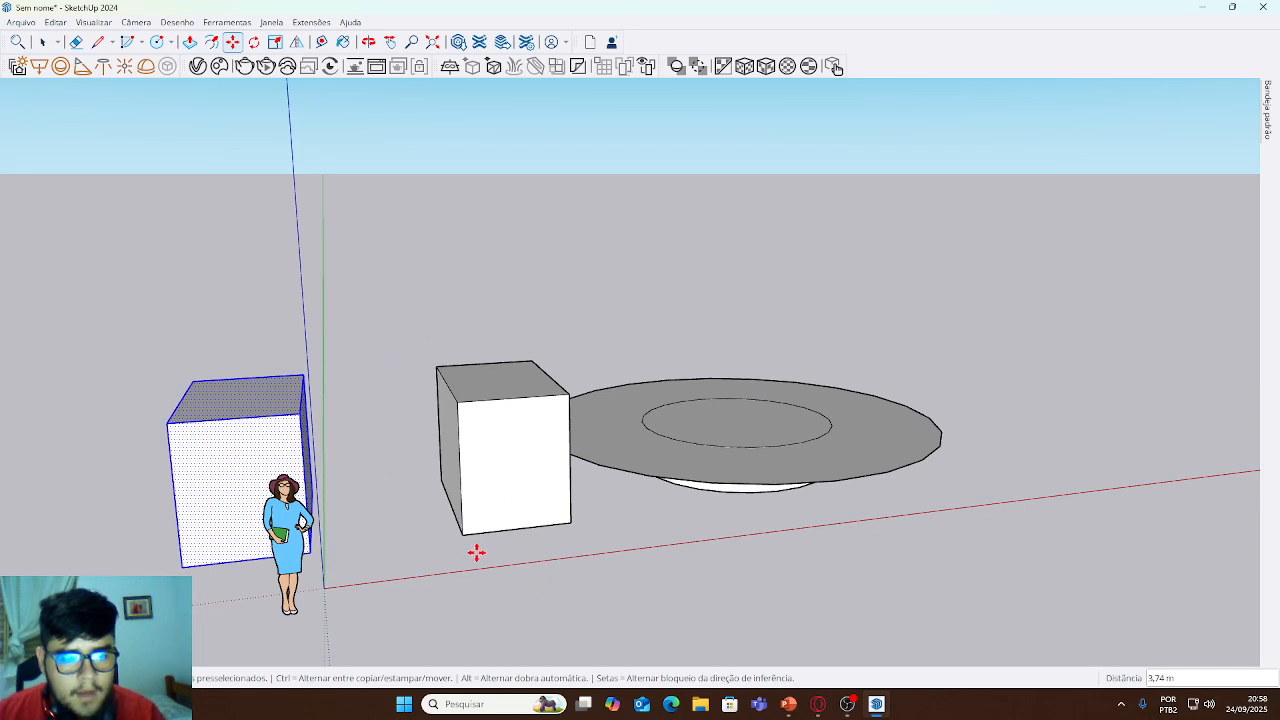
pyautogui.press('Escape')
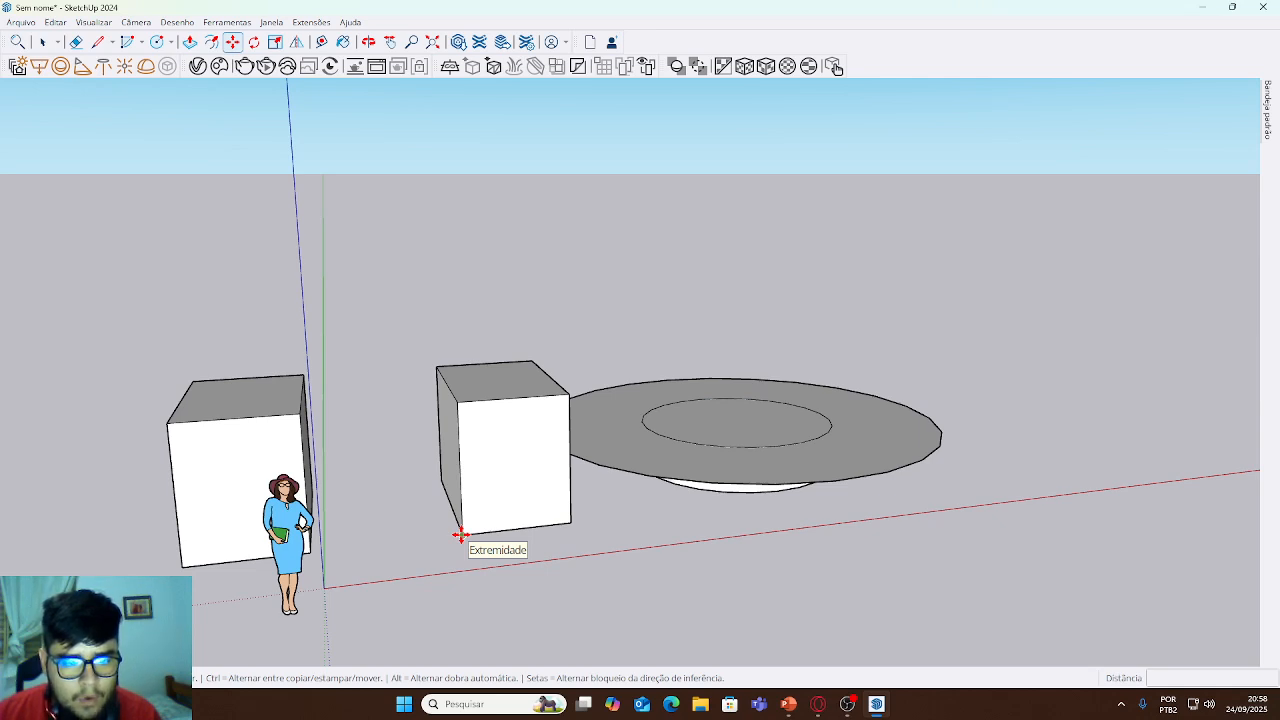
pyautogui.click(461, 535)
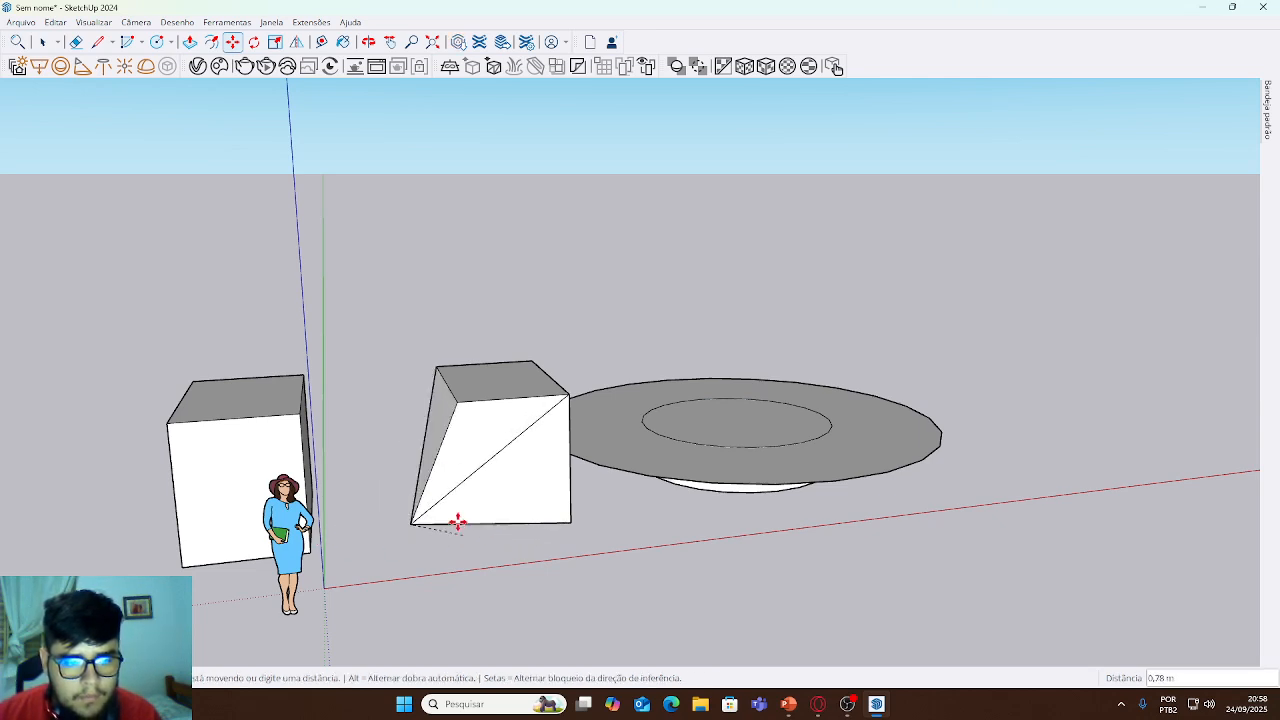
pyautogui.press('Escape')
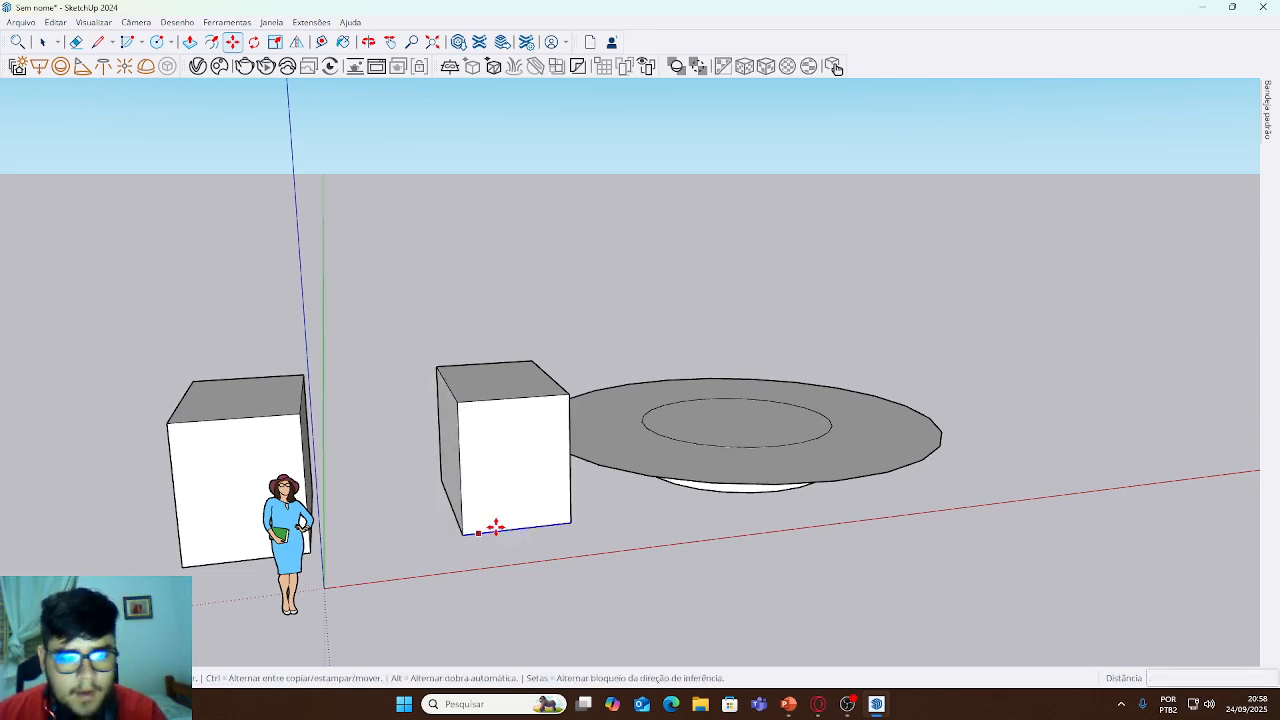
pyautogui.click(571, 523)
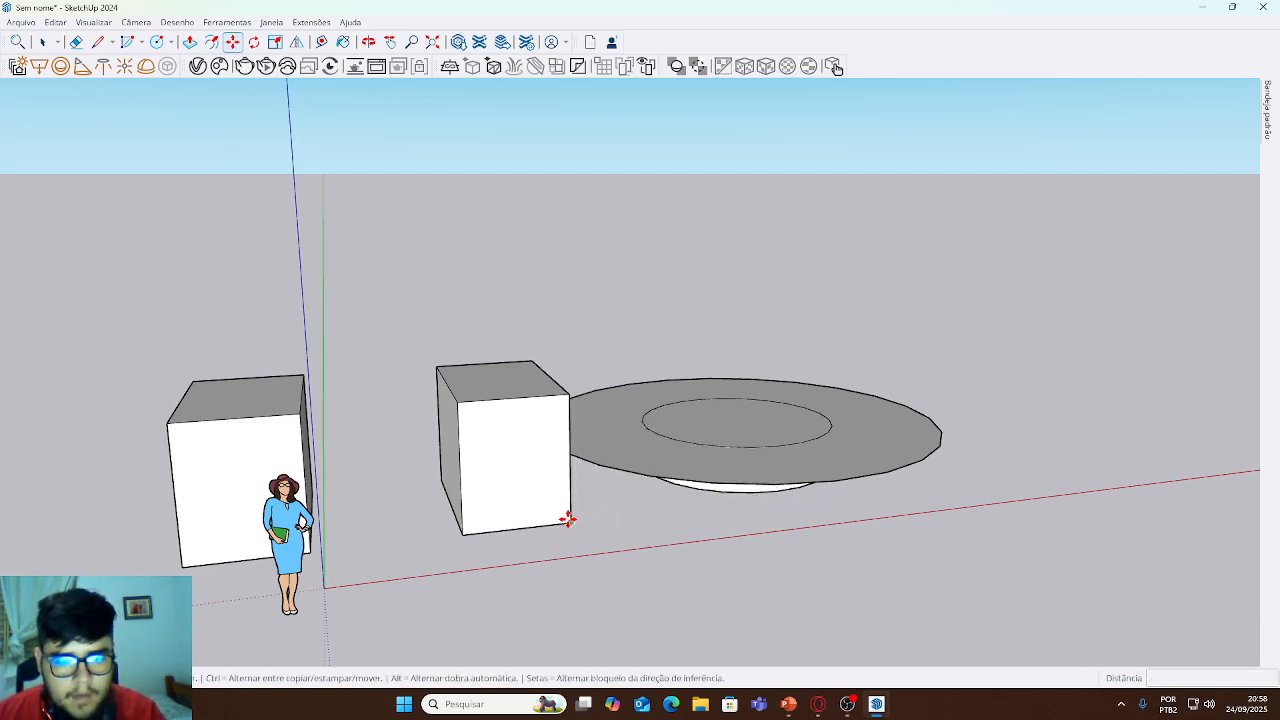
pyautogui.press('Escape')
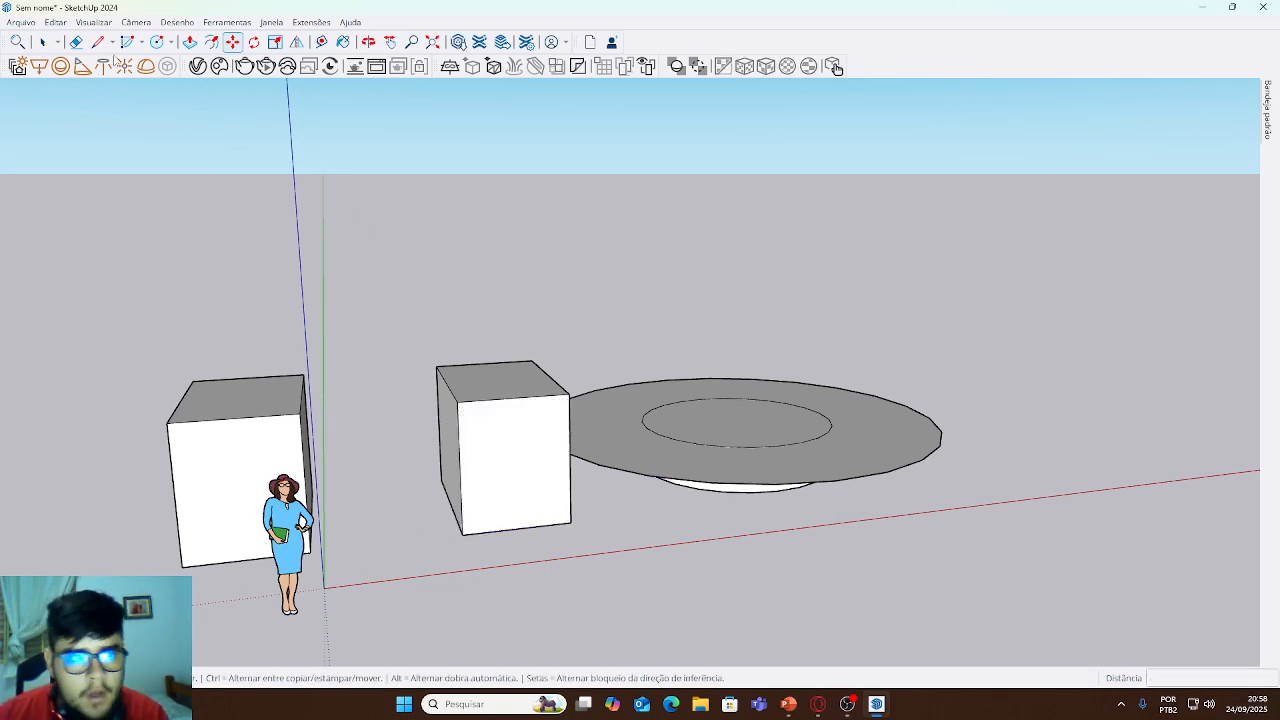
# - Select the entire middle box with all its faces and edges and make it a group
pyautogui.press('space')
pyautogui.tripleClick(530, 449)
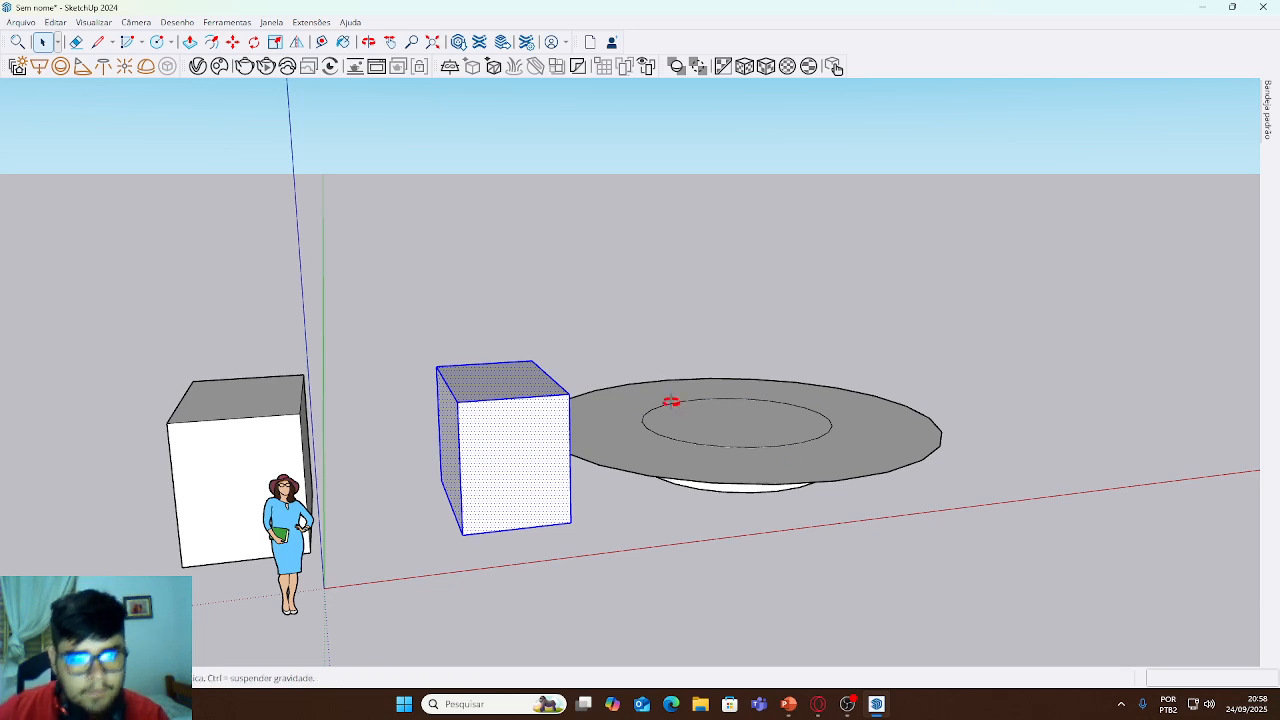
pyautogui.moveTo(665, 410); pyautogui.dragTo(659, 464, button='middle')
pyautogui.rightClick(448, 458)
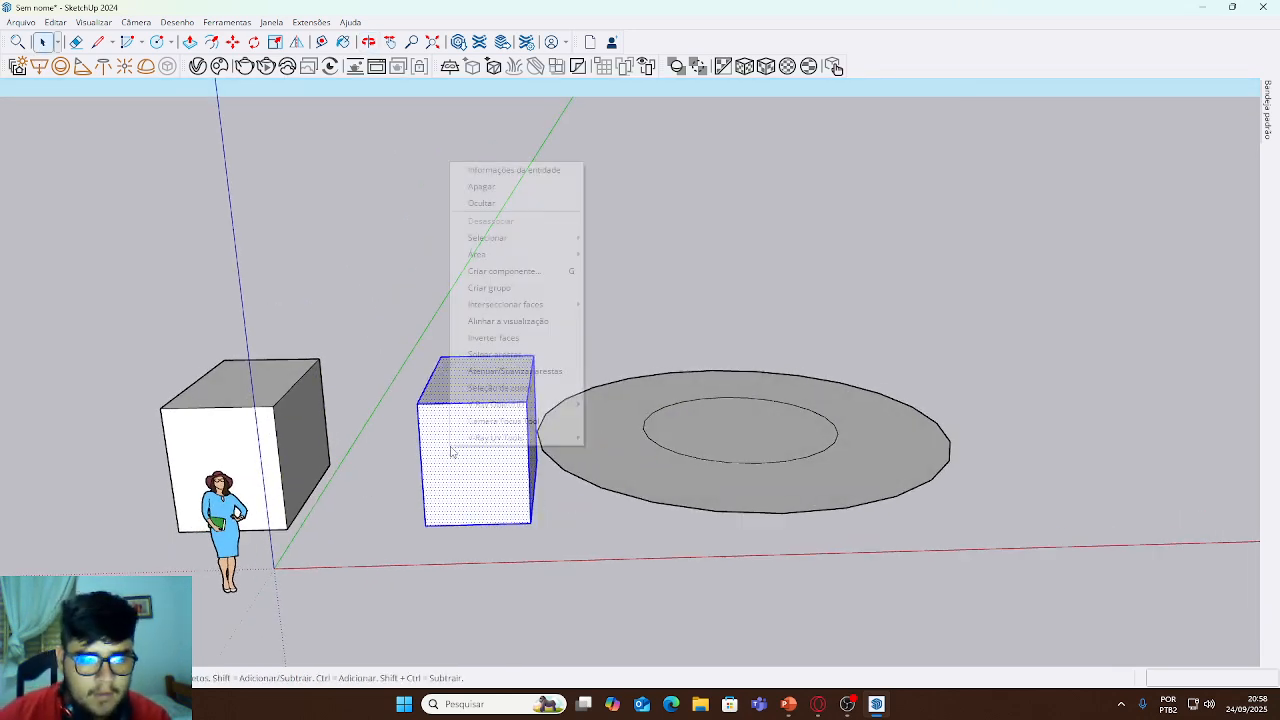
pyautogui.click(492, 290)
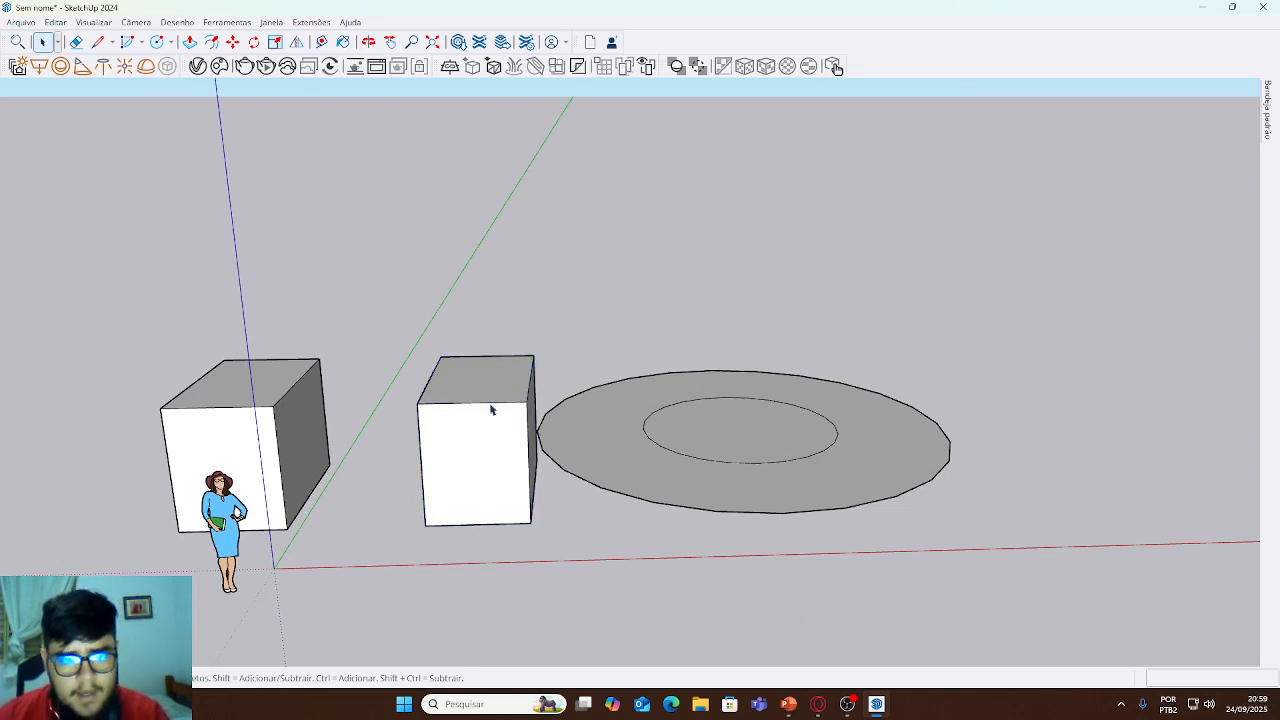
# - Open the grouped box for editing, try selecting its front face and its whole geometry, and leave the group
pyautogui.doubleClick(500, 467)
pyautogui.click(481, 472)
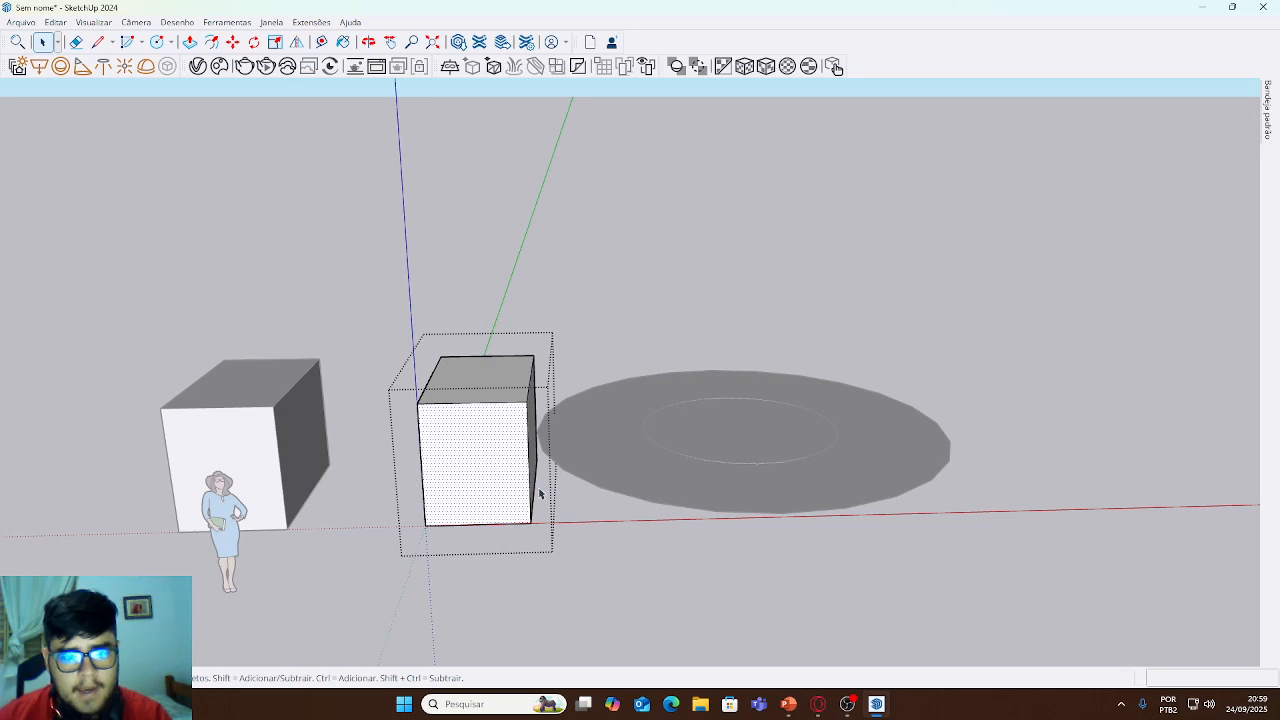
pyautogui.click(756, 541)
pyautogui.tripleClick(487, 446)
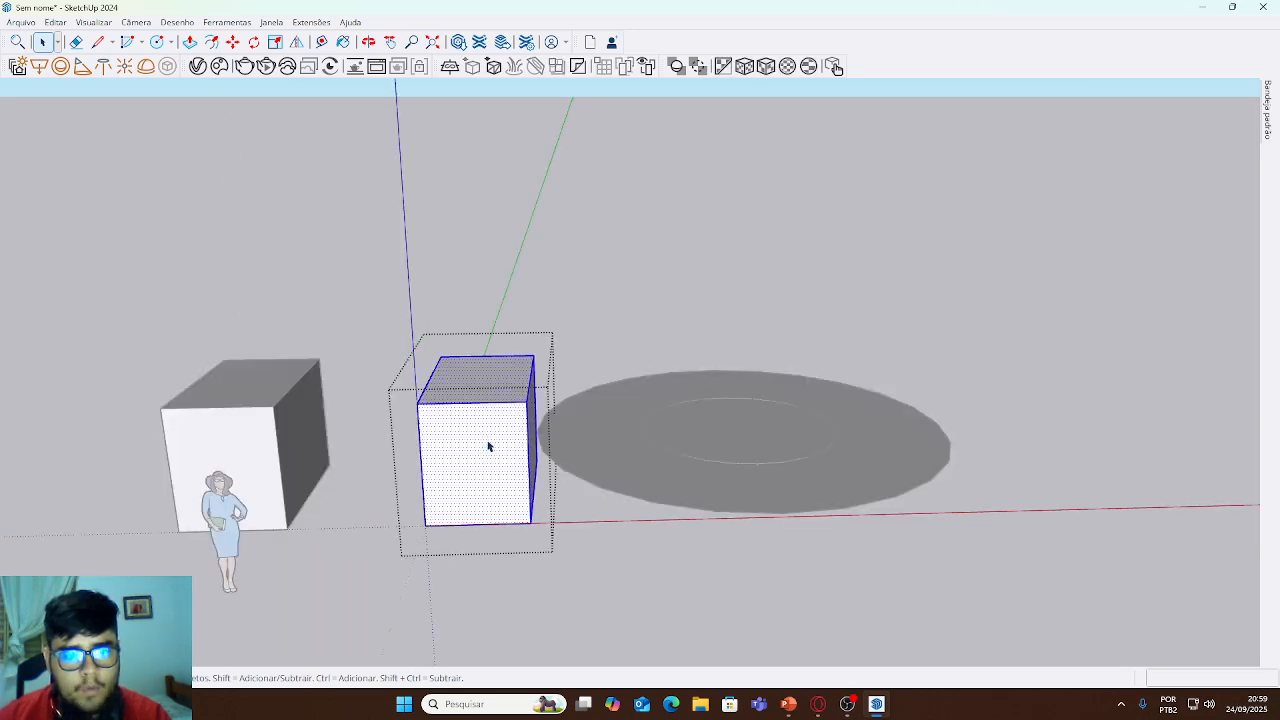
pyautogui.click(660, 496)
pyautogui.click(478, 431)
pyautogui.doubleClick(458, 442)
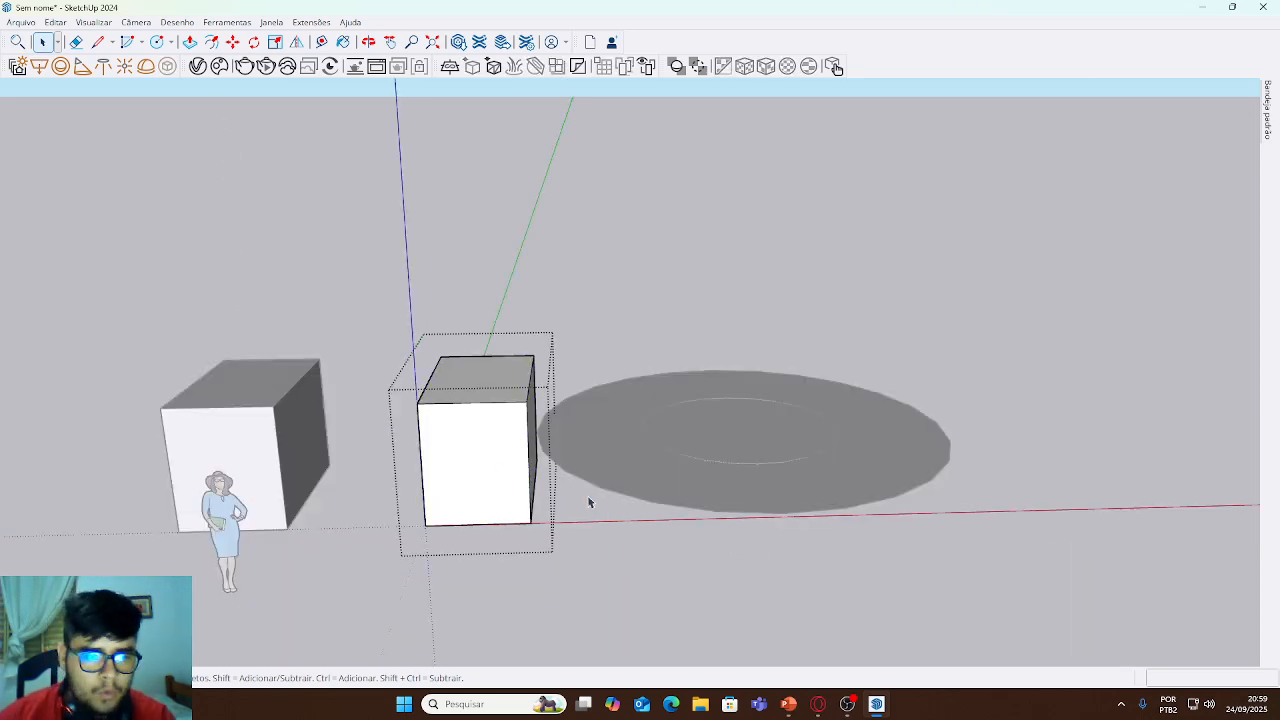
pyautogui.click(657, 495)
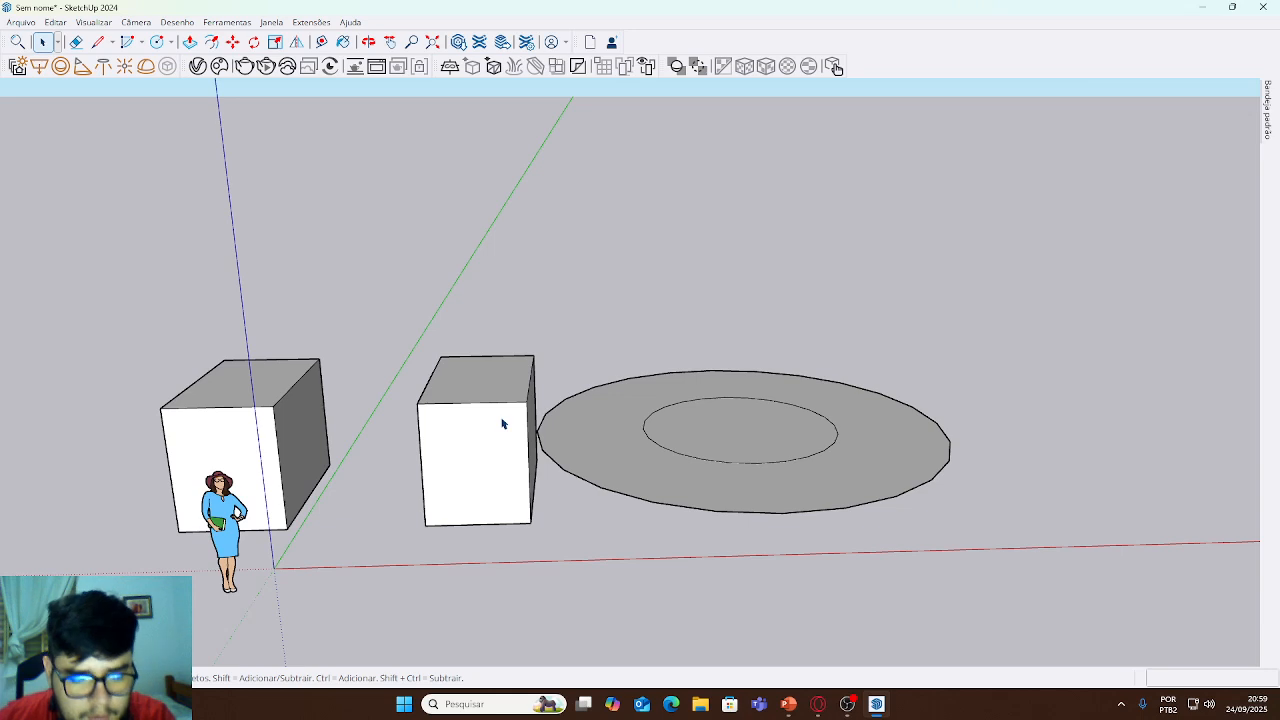
# - Copy the grouped box 2 m along the green axis from its lower front corner
pyautogui.click(459, 456)
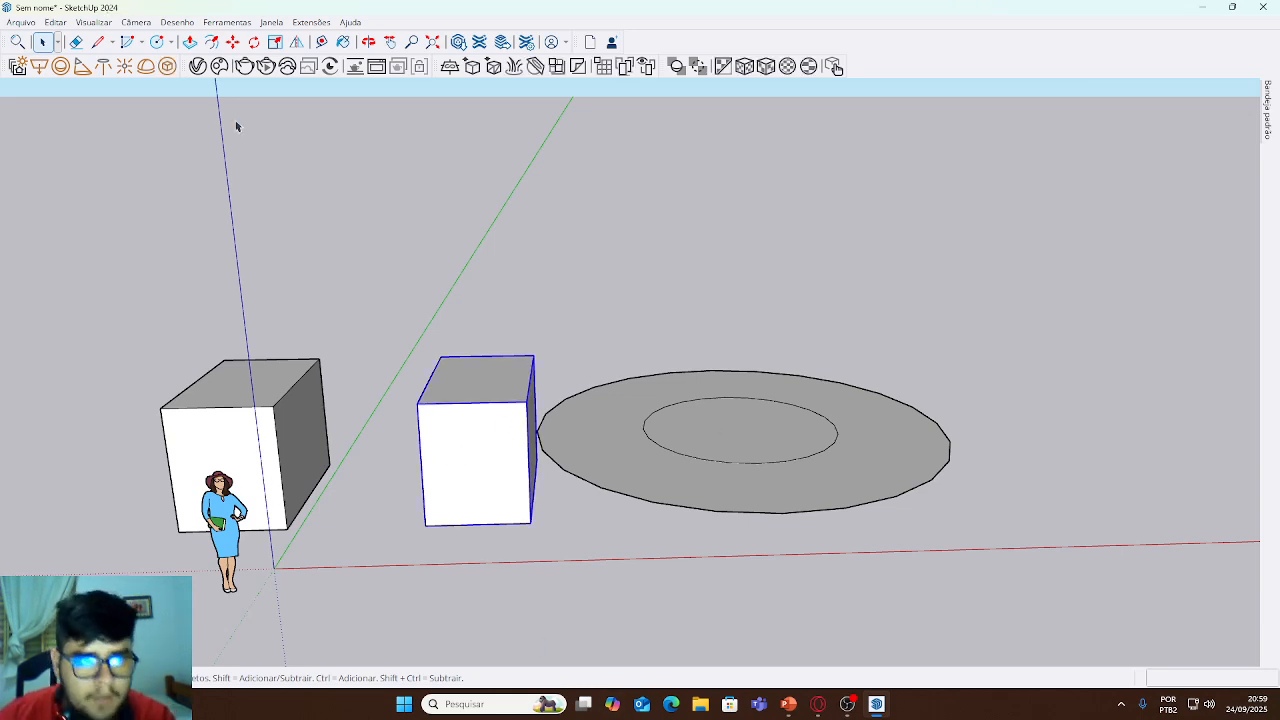
pyautogui.click(232, 42)
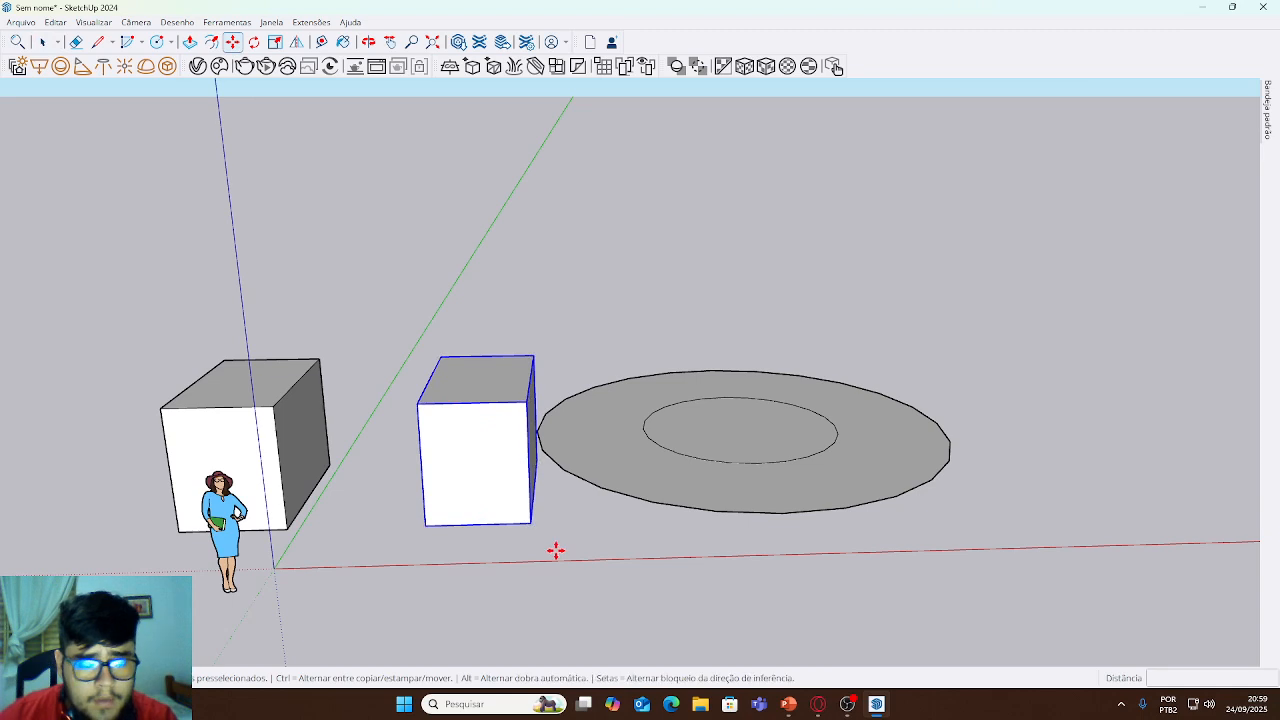
pyautogui.click(425, 526)
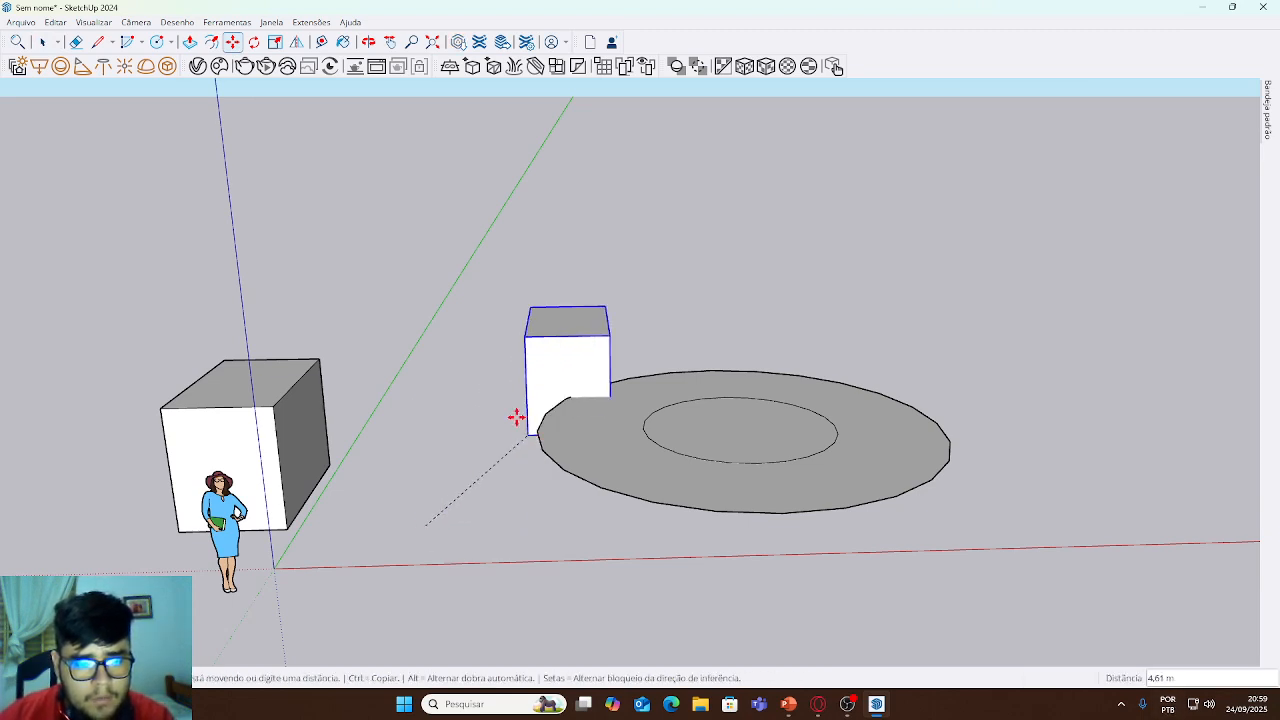
pyautogui.press('ctrl')
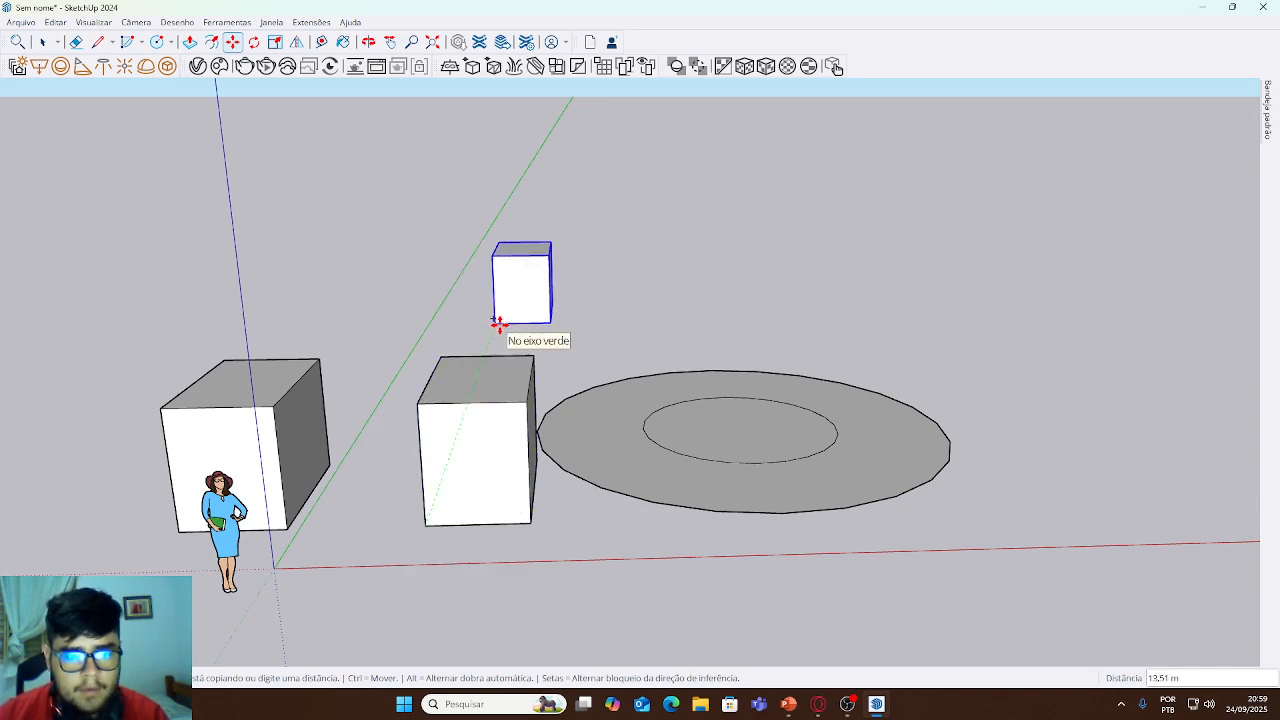
pyautogui.write('2')
pyautogui.press('Return')
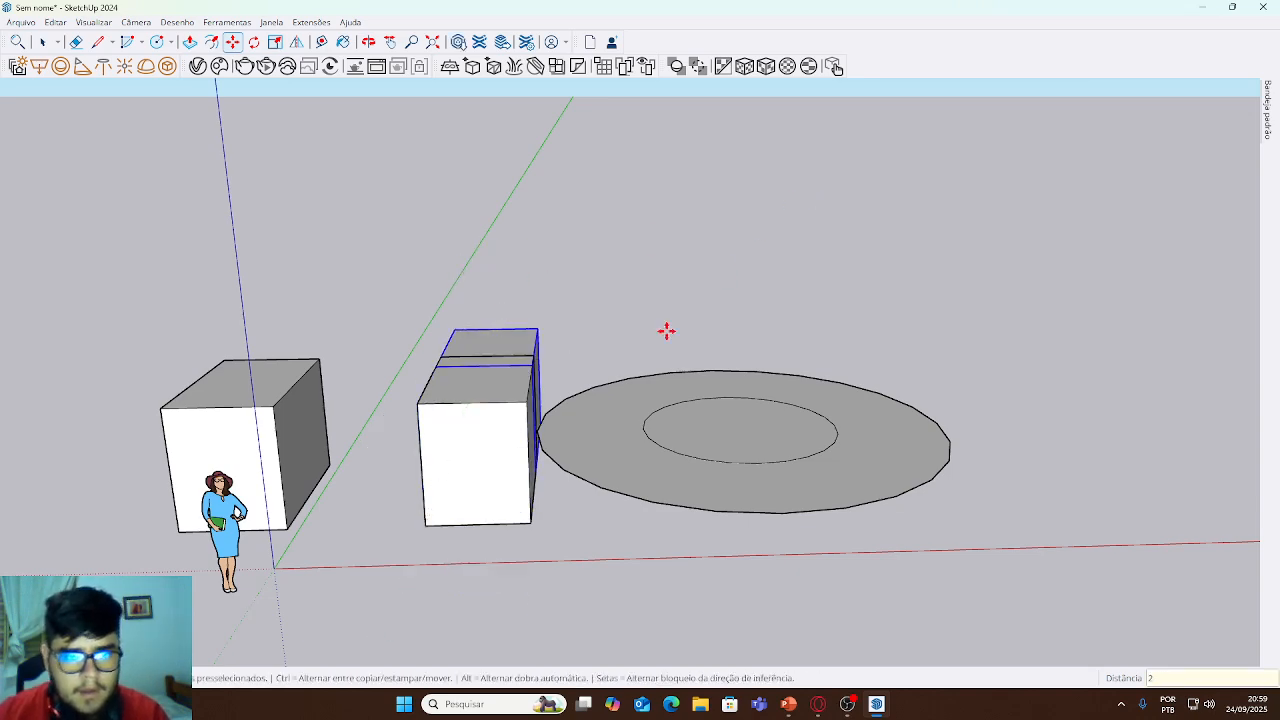
pyautogui.moveTo(698, 368); pyautogui.dragTo(486, 291, button='middle')
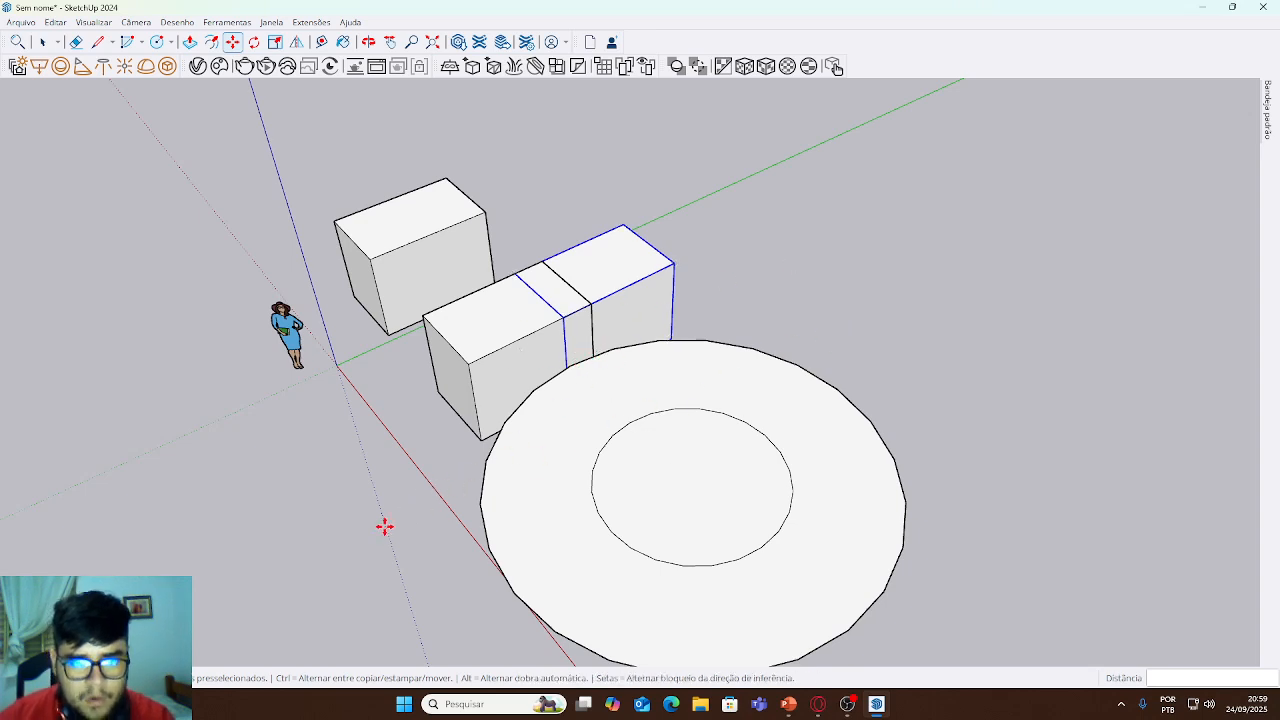
pyautogui.moveTo(397, 424); pyautogui.dragTo(548, 340, button='middle')
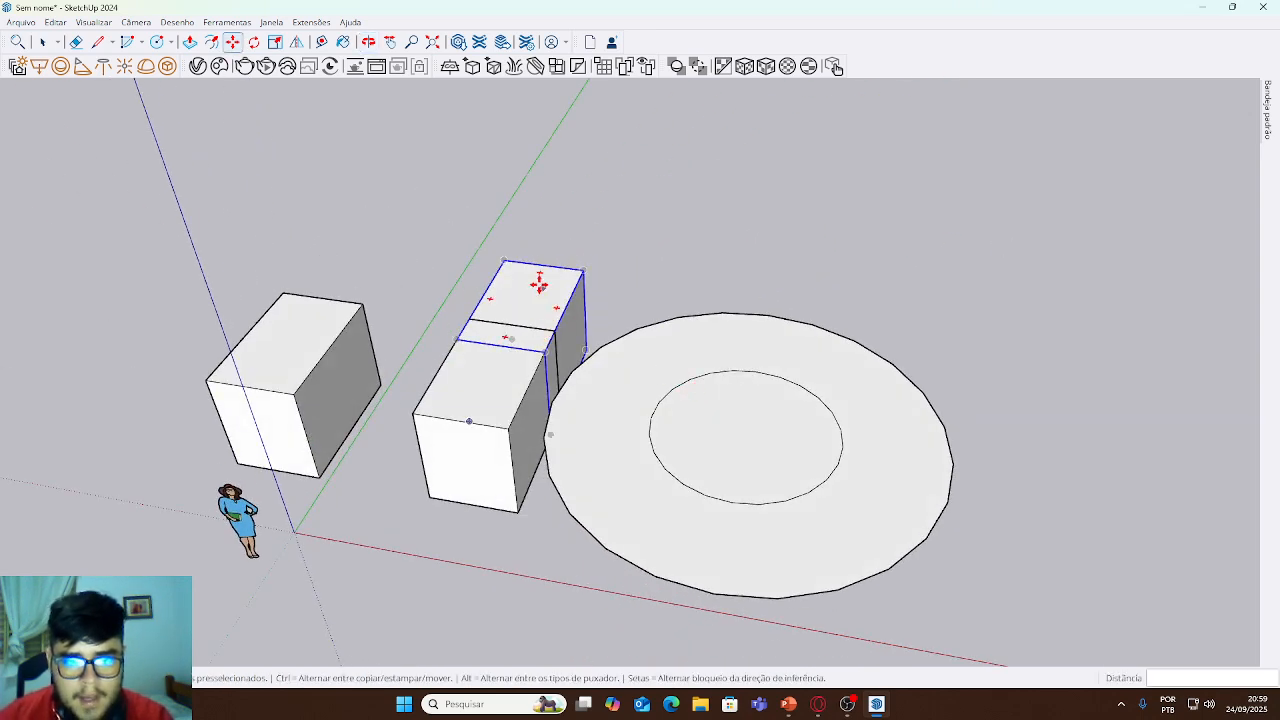
pyautogui.click(507, 276)
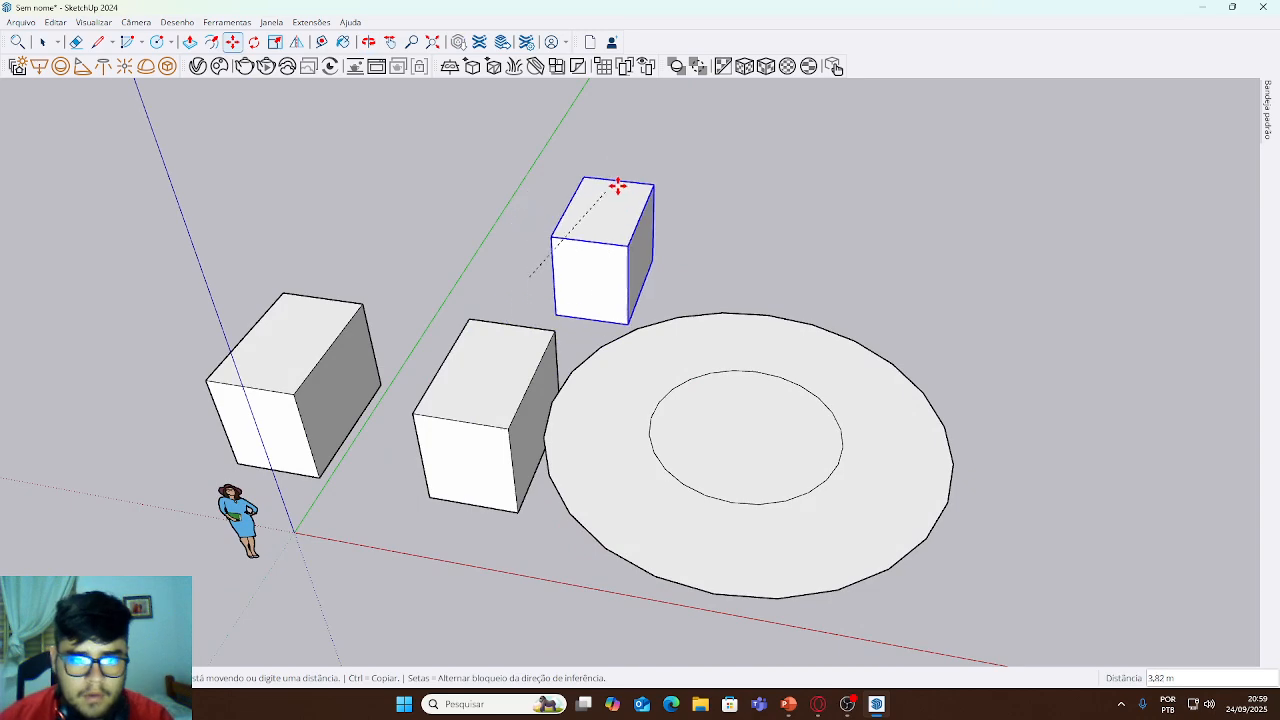
pyautogui.click(520, 275)
pyautogui.moveTo(286, 283); pyautogui.dragTo(326, 528, button='middle')
pyautogui.click(322, 537)
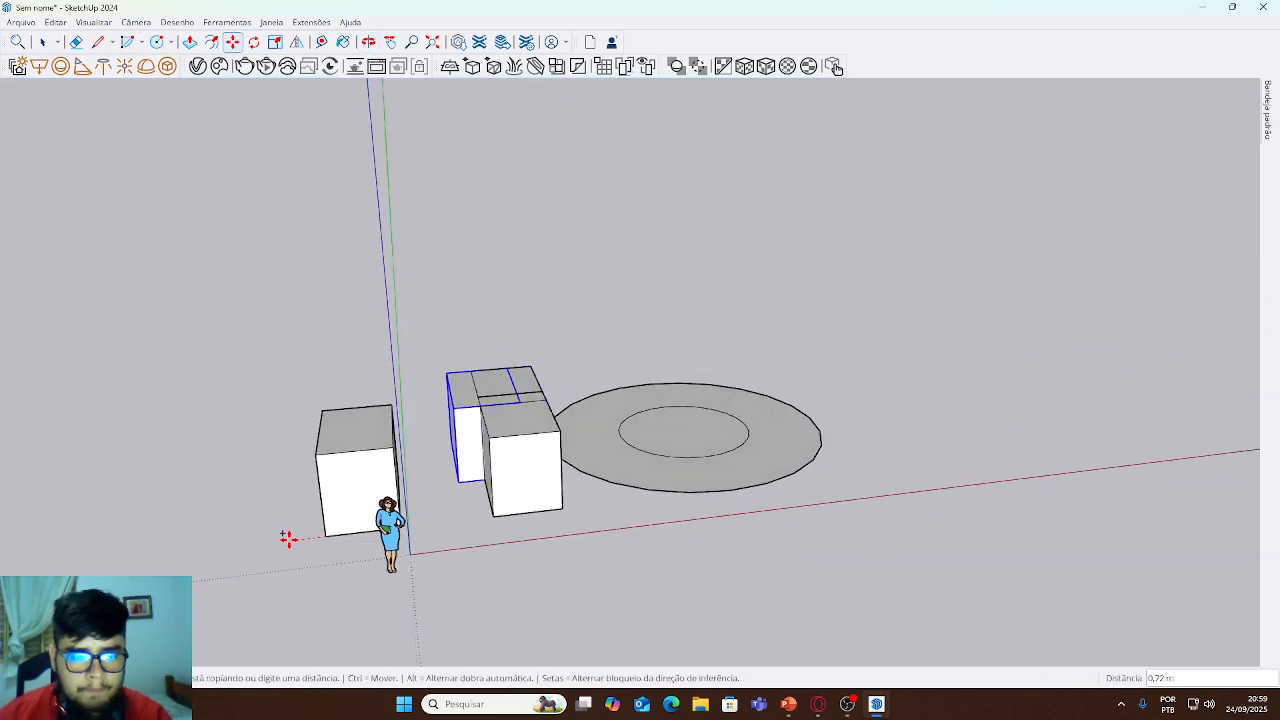
pyautogui.press('Escape')
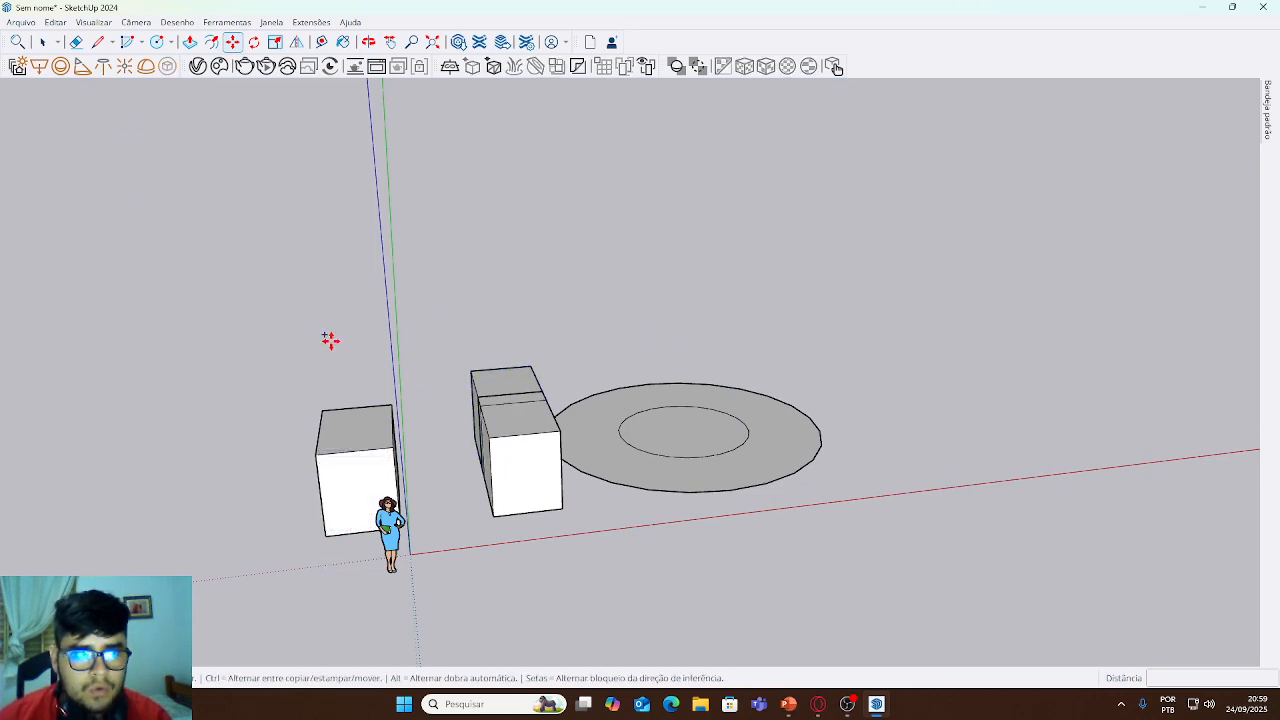
# - Select the entire ungrouped box beside the scale figure and try copying it along the red axis, away from the grouped boxes, with 2x
pyautogui.press('space')
pyautogui.click(336, 484)
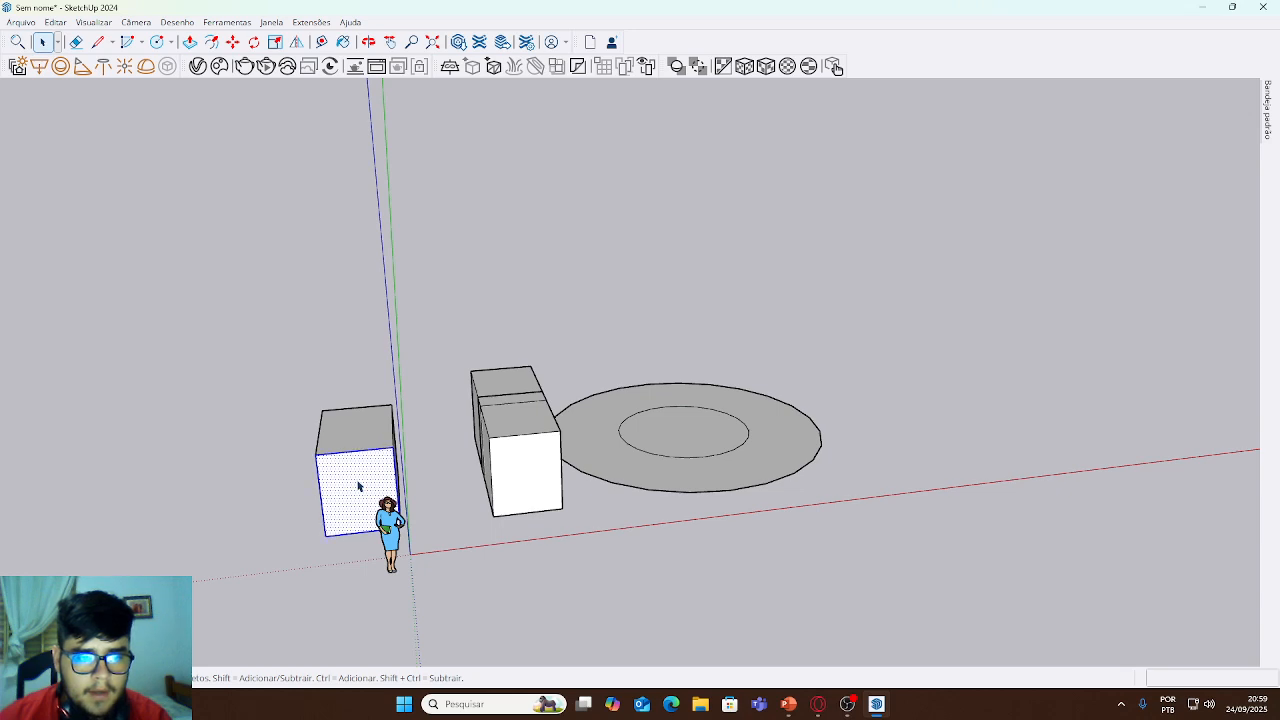
pyautogui.tripleClick(358, 486)
pyautogui.click(232, 41)
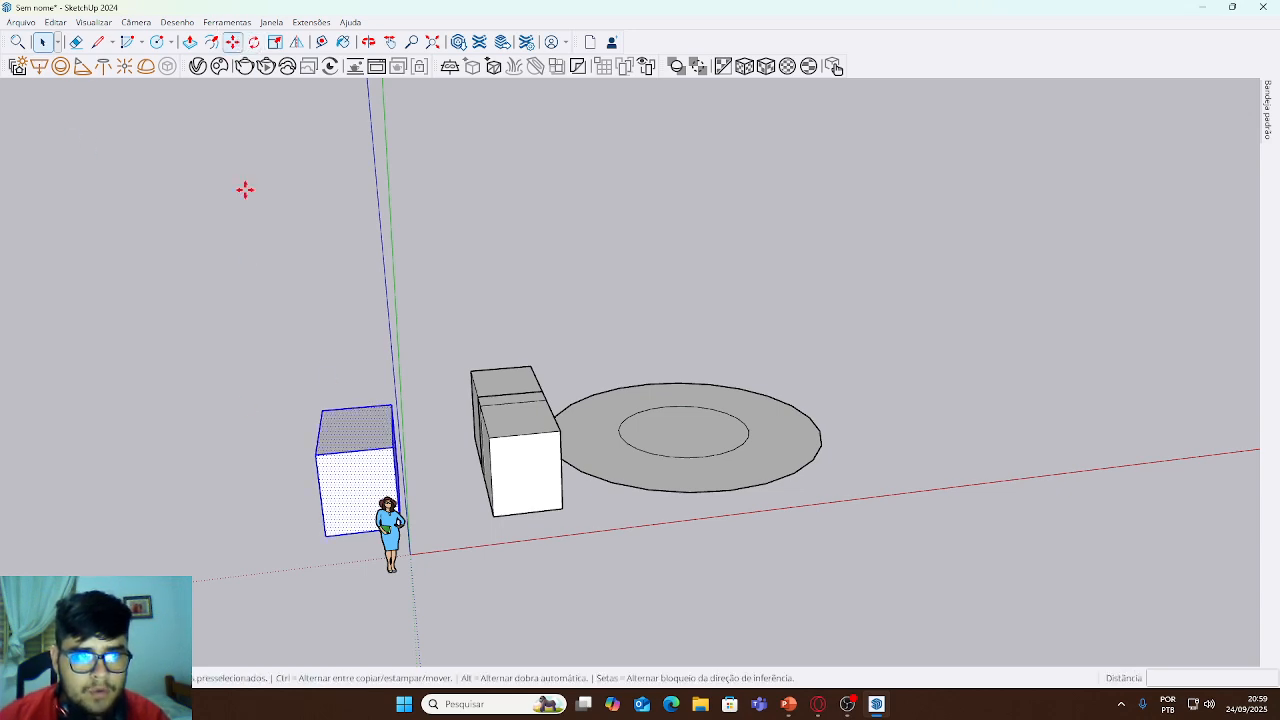
pyautogui.click(324, 537)
pyautogui.press('ctrl')
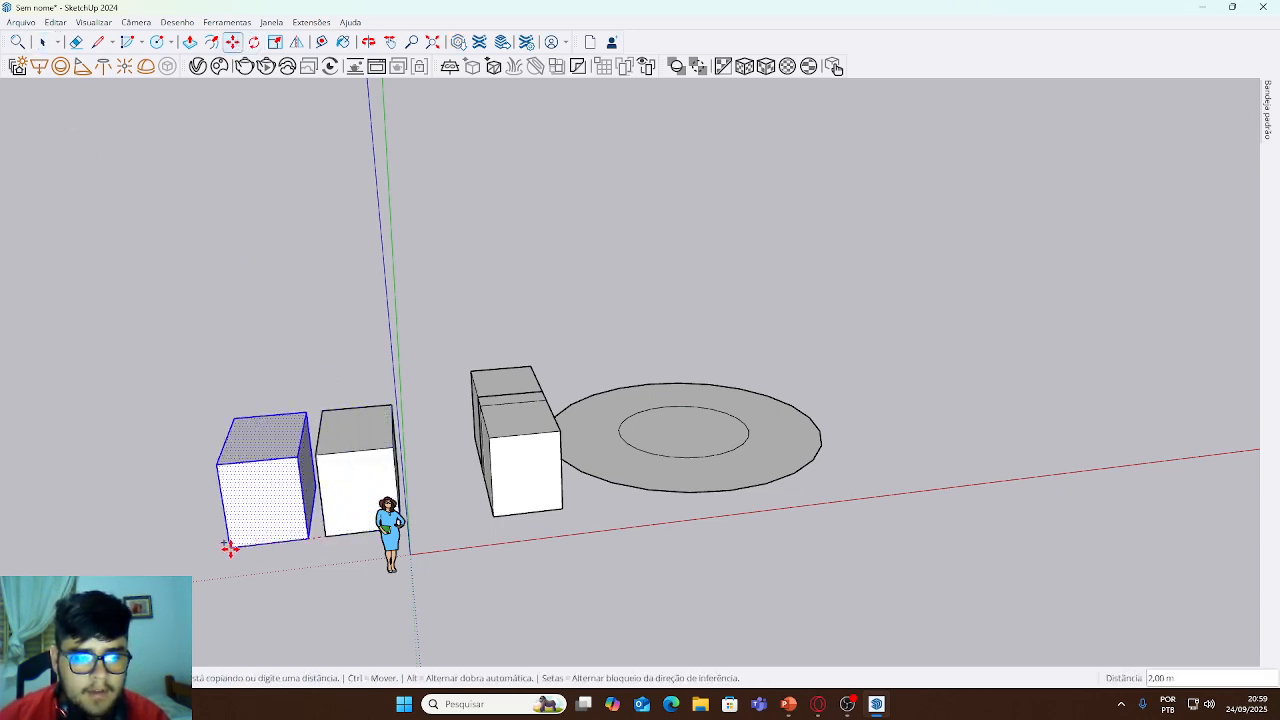
pyautogui.write('2x')
pyautogui.press('Return')
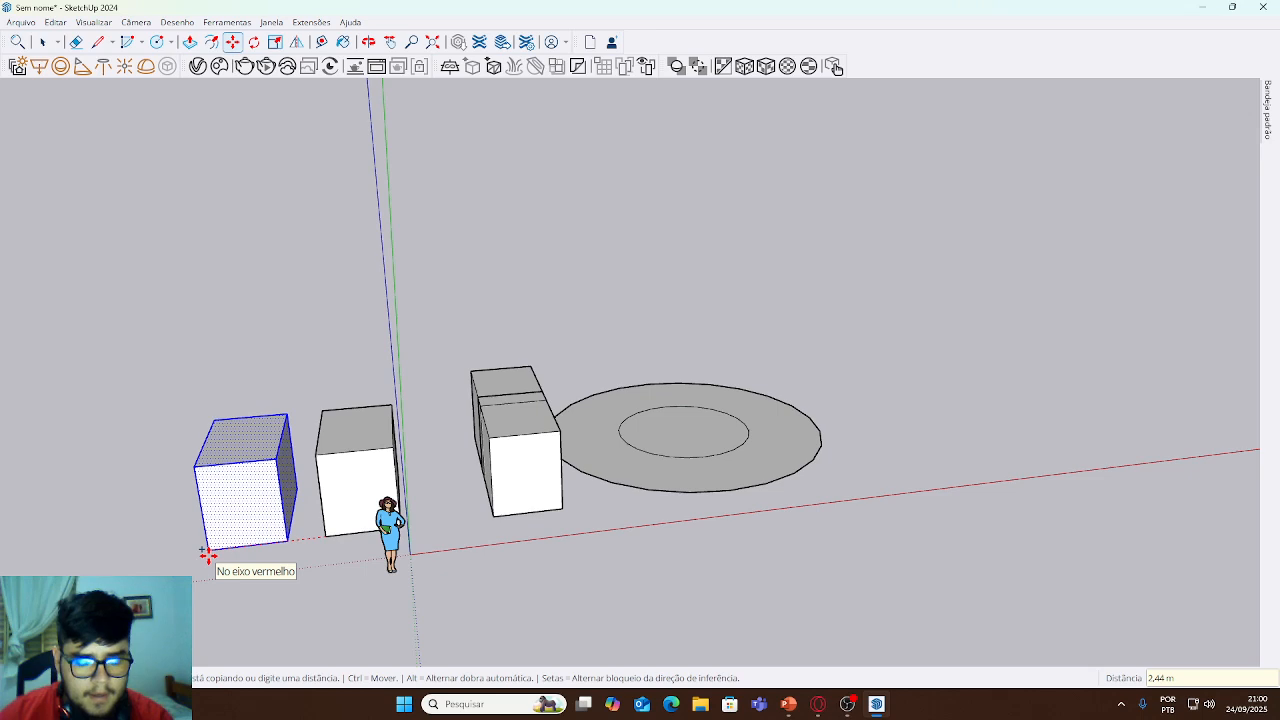
pyautogui.press('Escape')
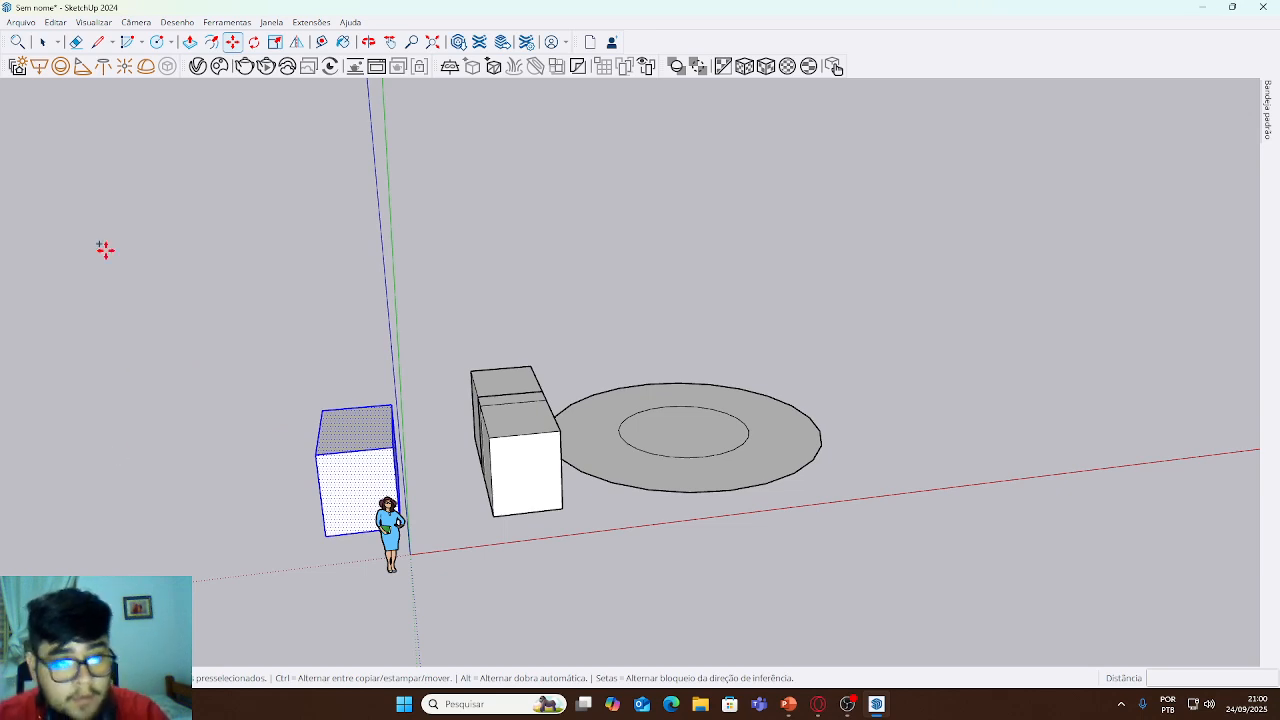
# - Try rotating the selected ungrouped box about the middle of its top face, and clear the selection
pyautogui.click(256, 43)
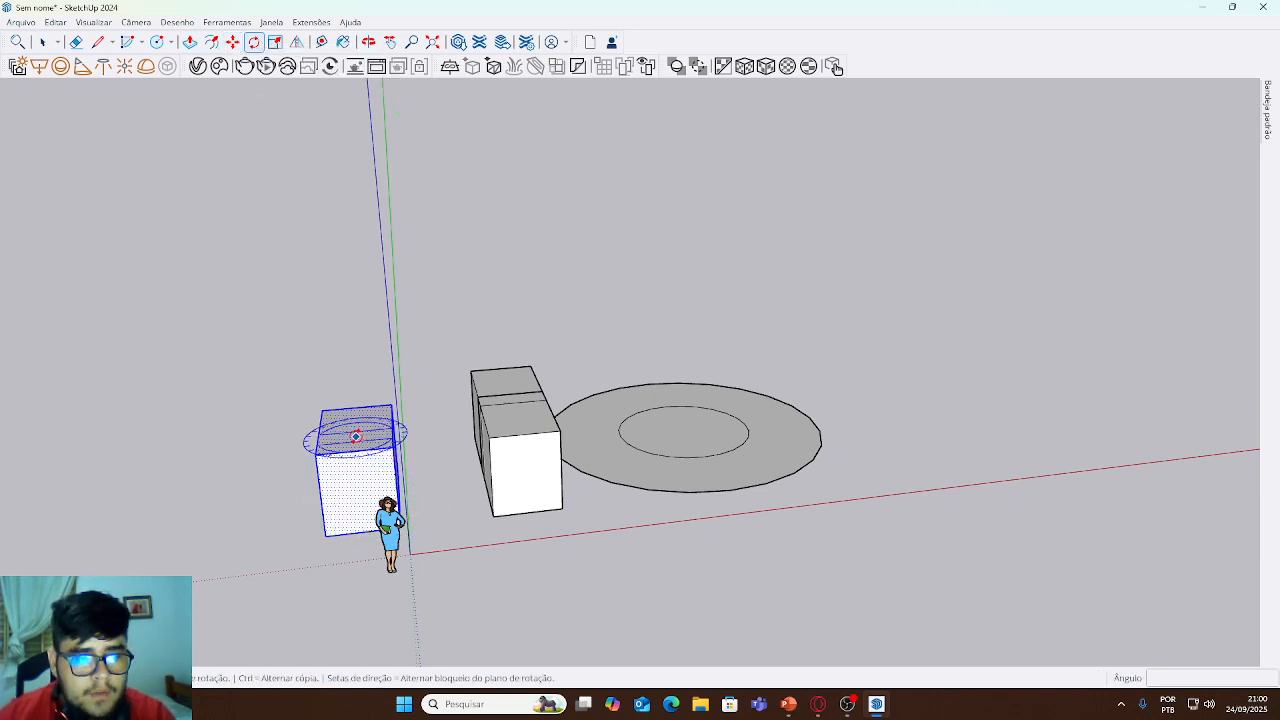
pyautogui.moveTo(349, 432); pyautogui.dragTo(429, 520, button='middle')
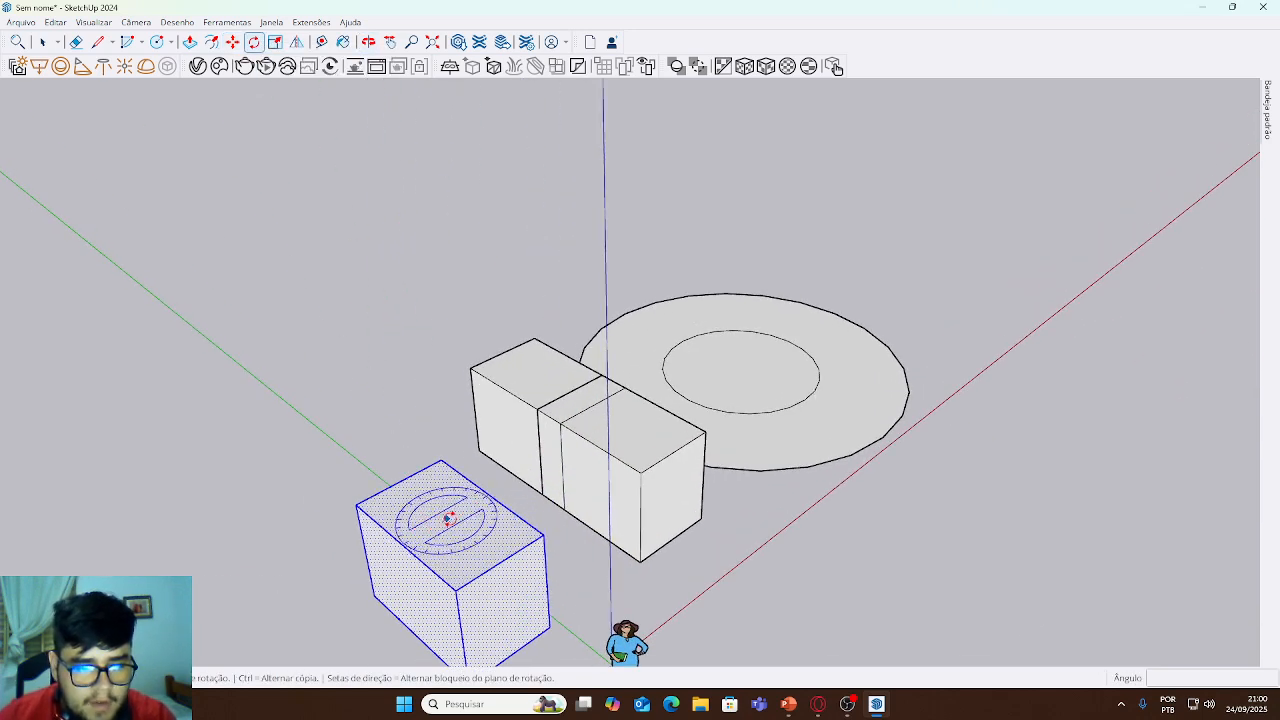
pyautogui.click(528, 578)
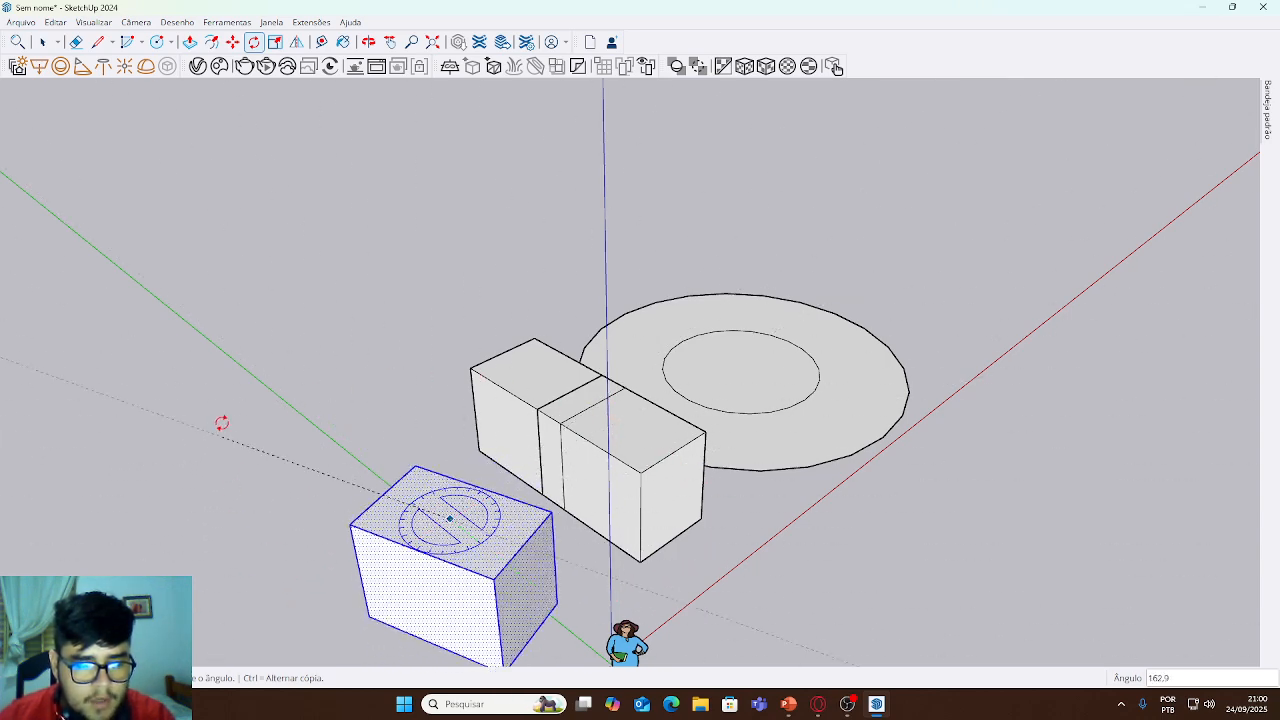
pyautogui.click(220, 423)
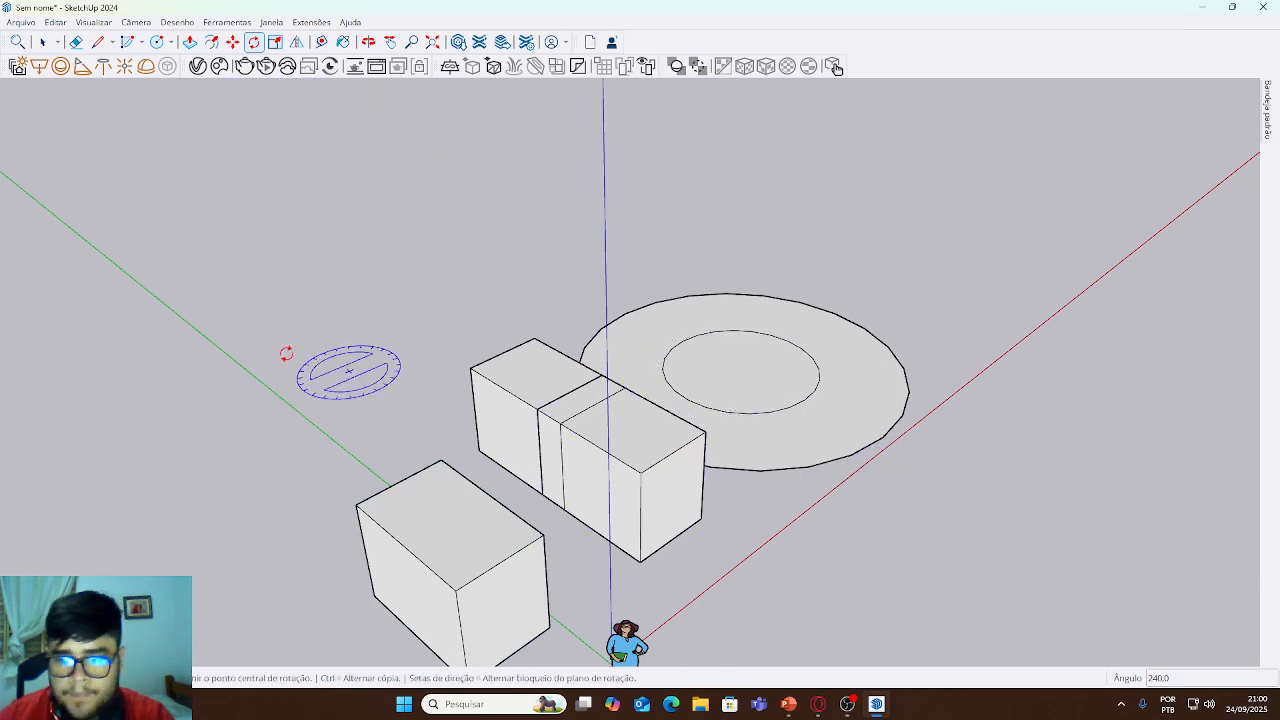
pyautogui.press('space')
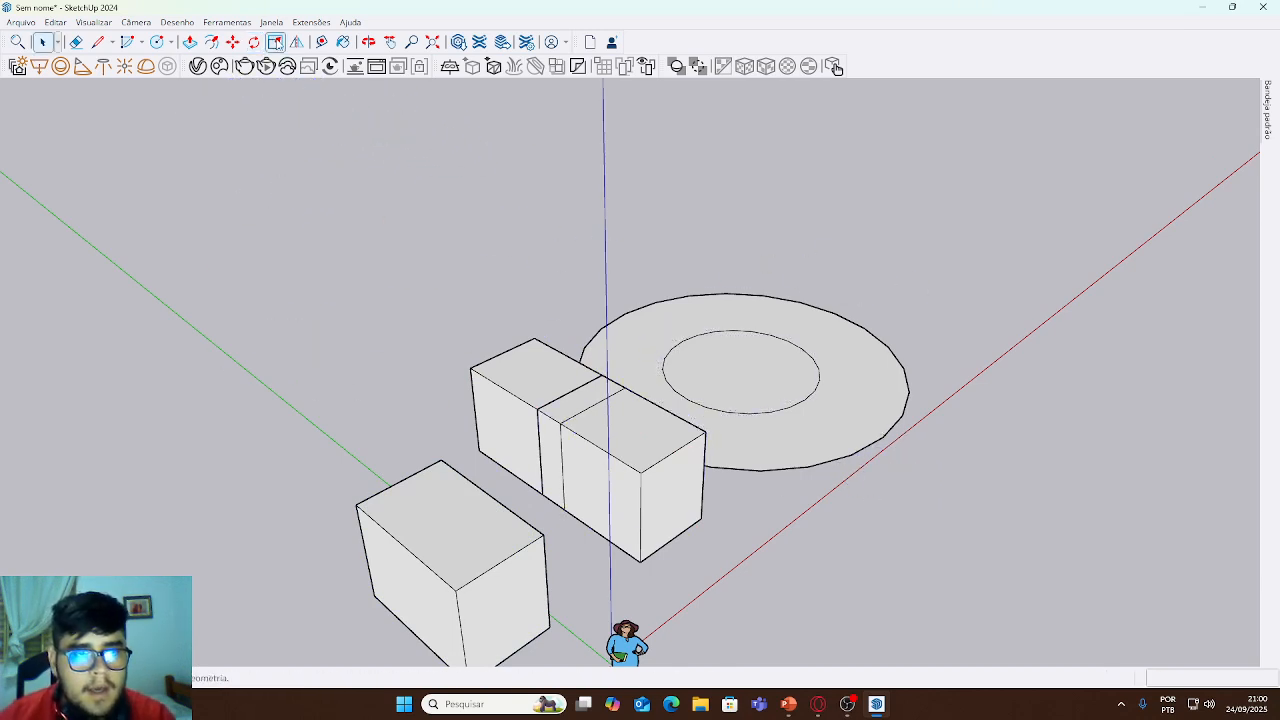
# - Select the entire ungrouped box beside the scale figure and scale it uniformly by 2 from its upper front corner
pyautogui.click(275, 42)
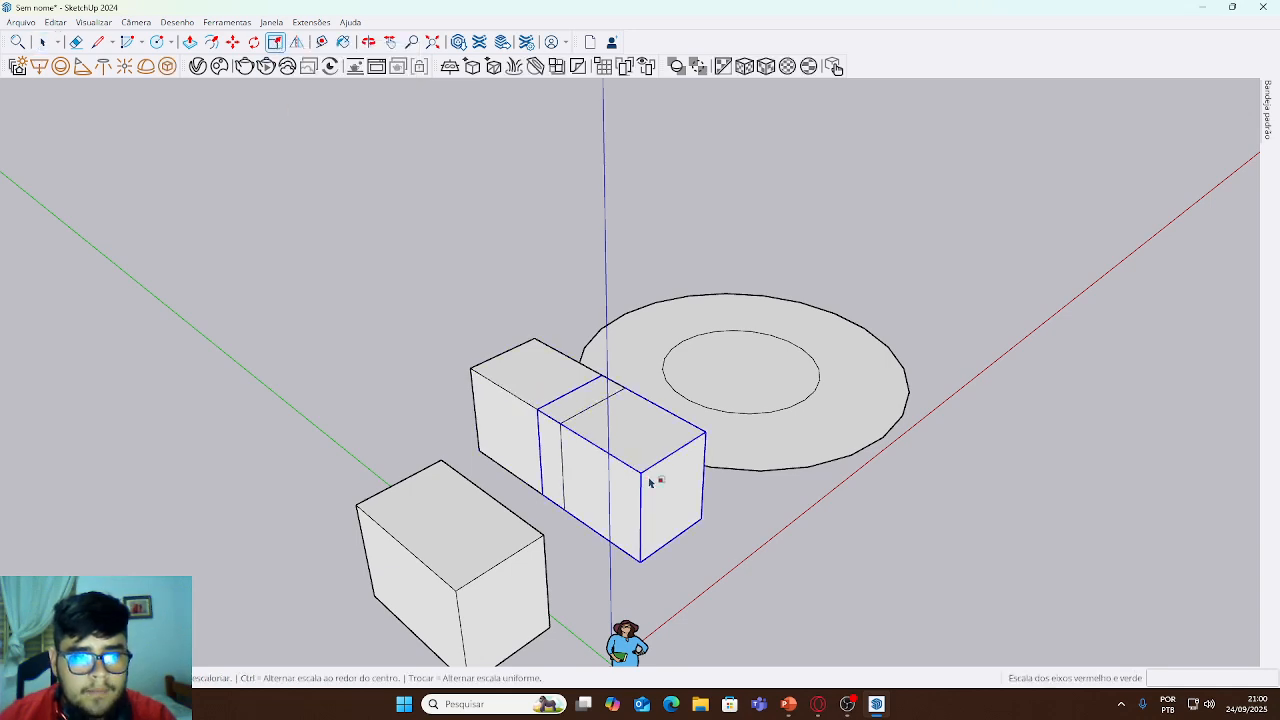
pyautogui.moveTo(580, 480); pyautogui.dragTo(340, 385, button='middle')
pyautogui.click(350, 383)
pyautogui.click(299, 259)
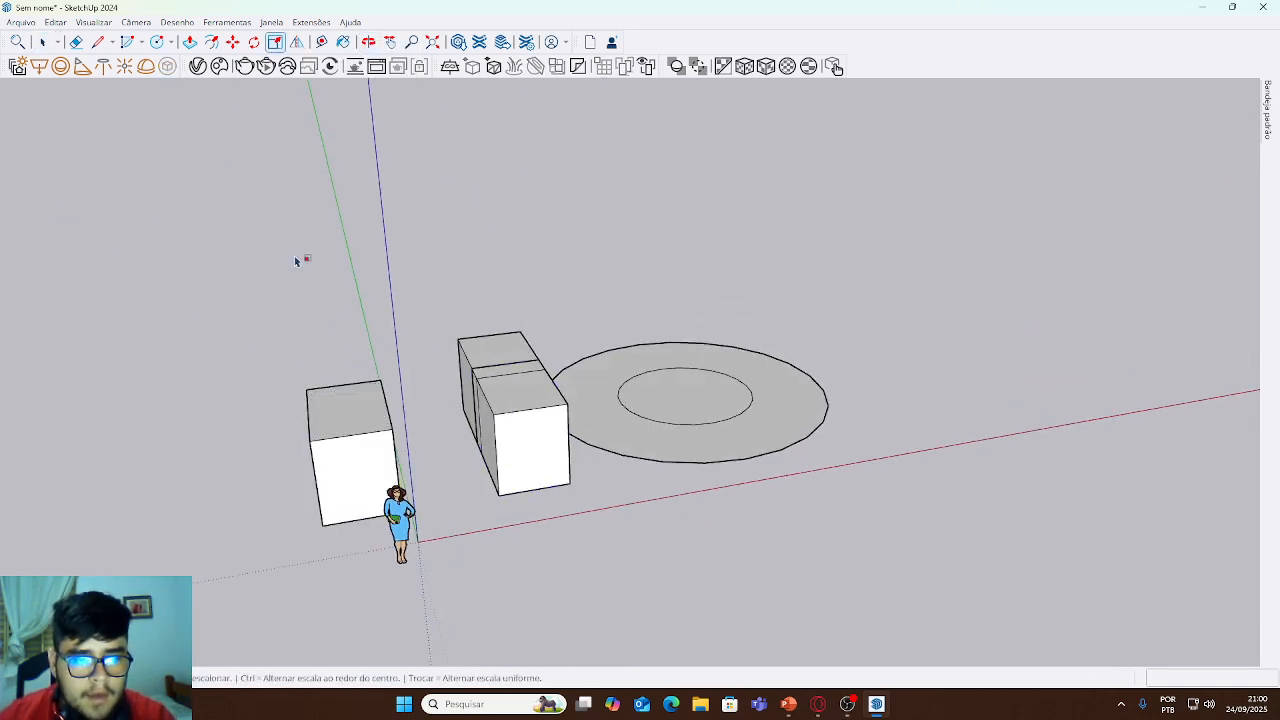
pyautogui.press('space')
pyautogui.doubleClick(353, 471)
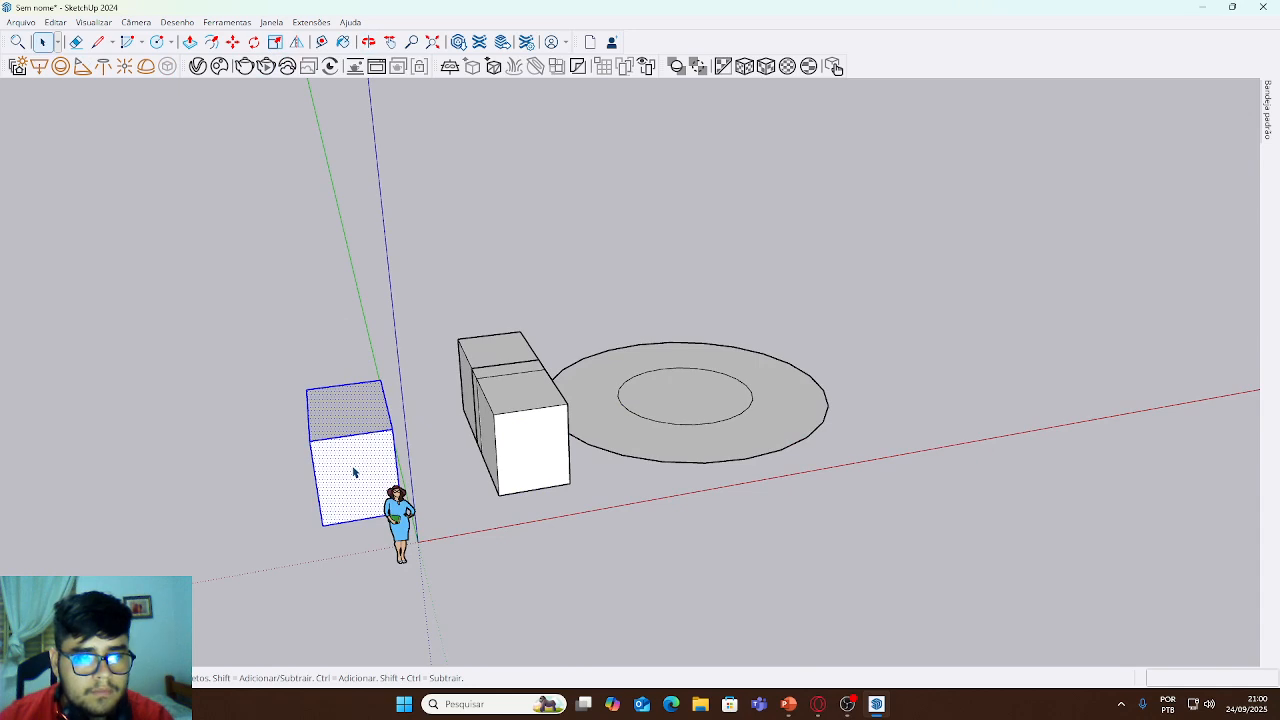
pyautogui.click(276, 42)
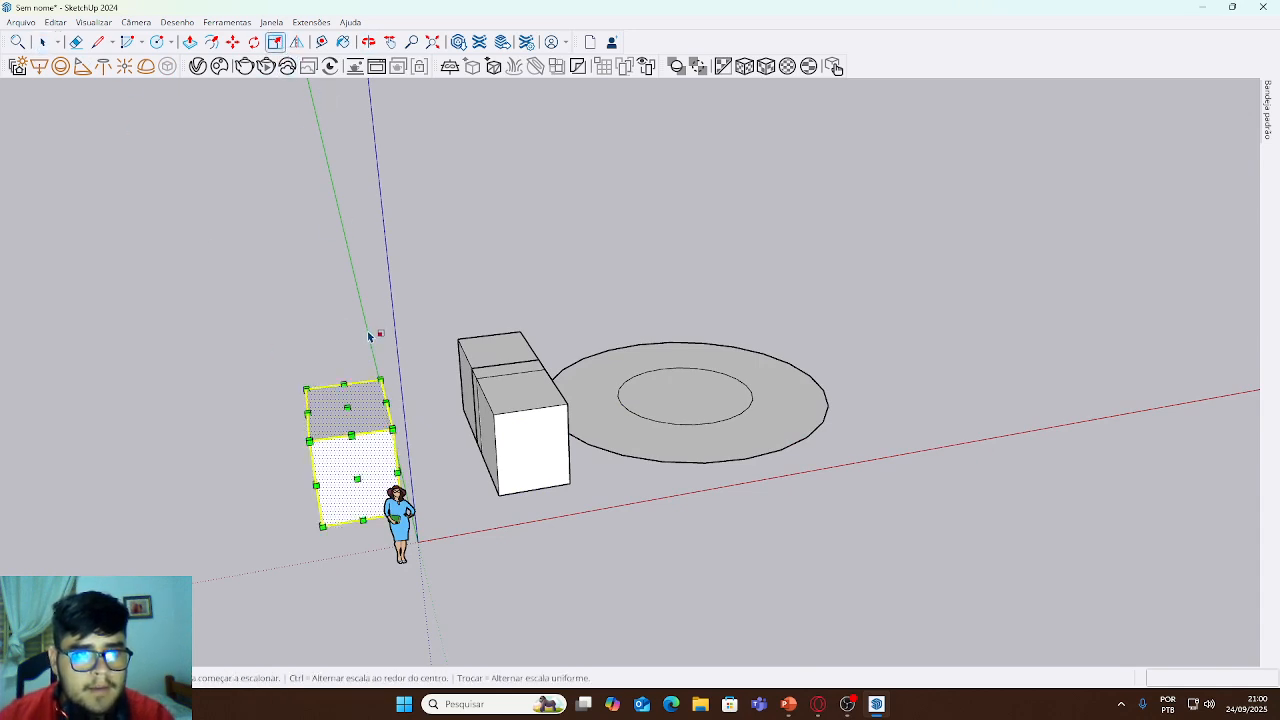
pyautogui.moveTo(309, 441); pyautogui.dragTo(314, 261)
pyautogui.press('Return')
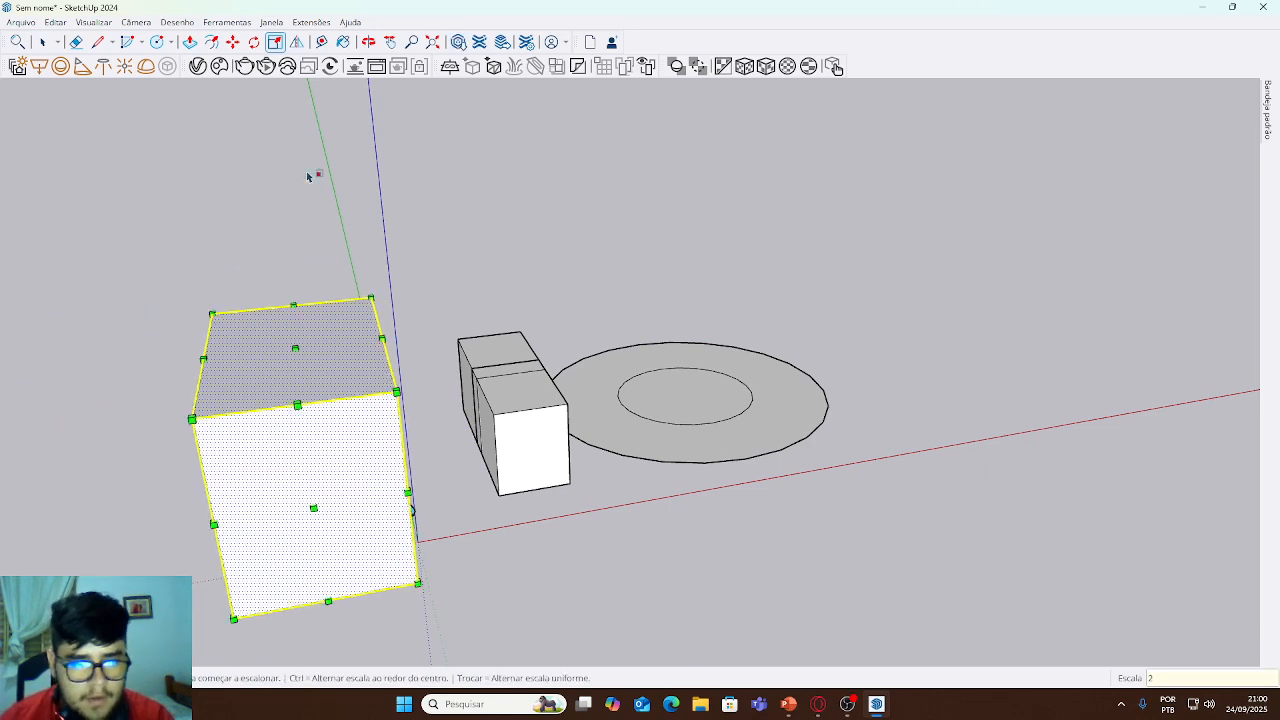
# - Shrink the same ungrouped box freehand with Scale until it is much smaller than the grouped boxes, and clear the selection
pyautogui.moveTo(302, 378); pyautogui.dragTo(110, 385, button='middle')
pyautogui.moveTo(299, 288); pyautogui.dragTo(385, 335)
pyautogui.moveTo(486, 360); pyautogui.dragTo(576, 378, button='middle')
pyautogui.moveTo(376, 392); pyautogui.dragTo(330, 500, button='middle')
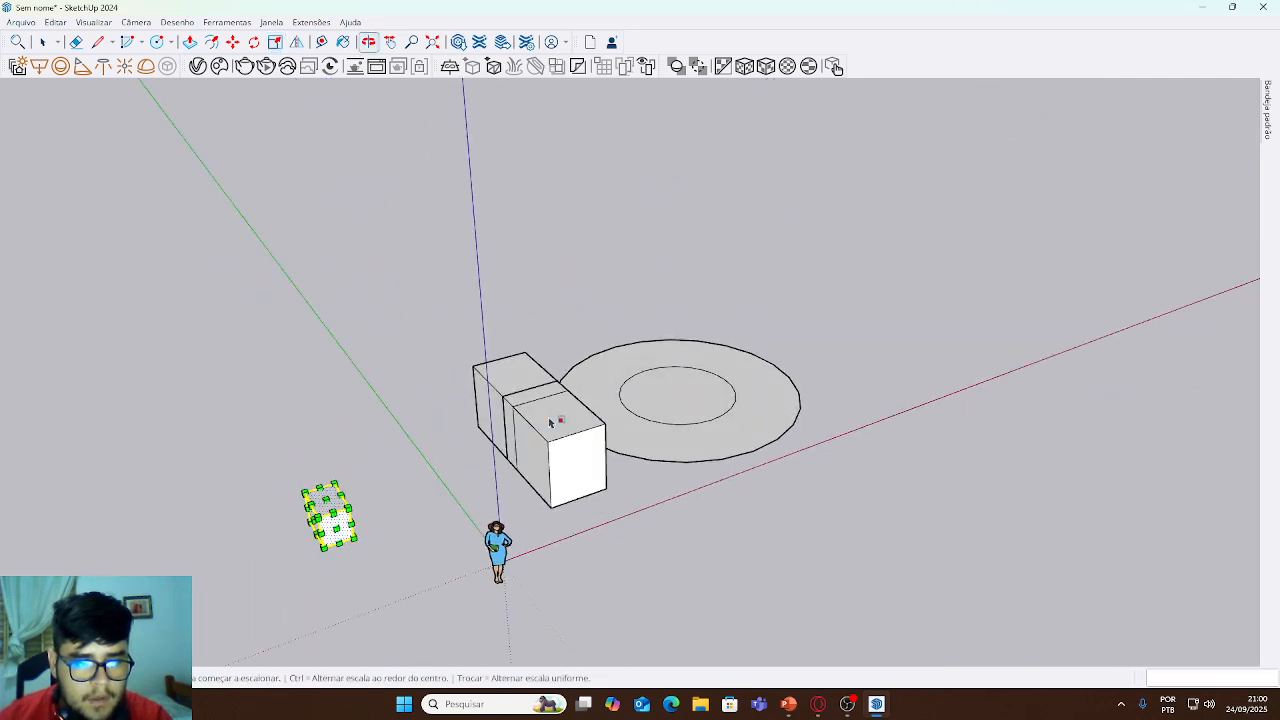
pyautogui.scroll(3, 297, 614)
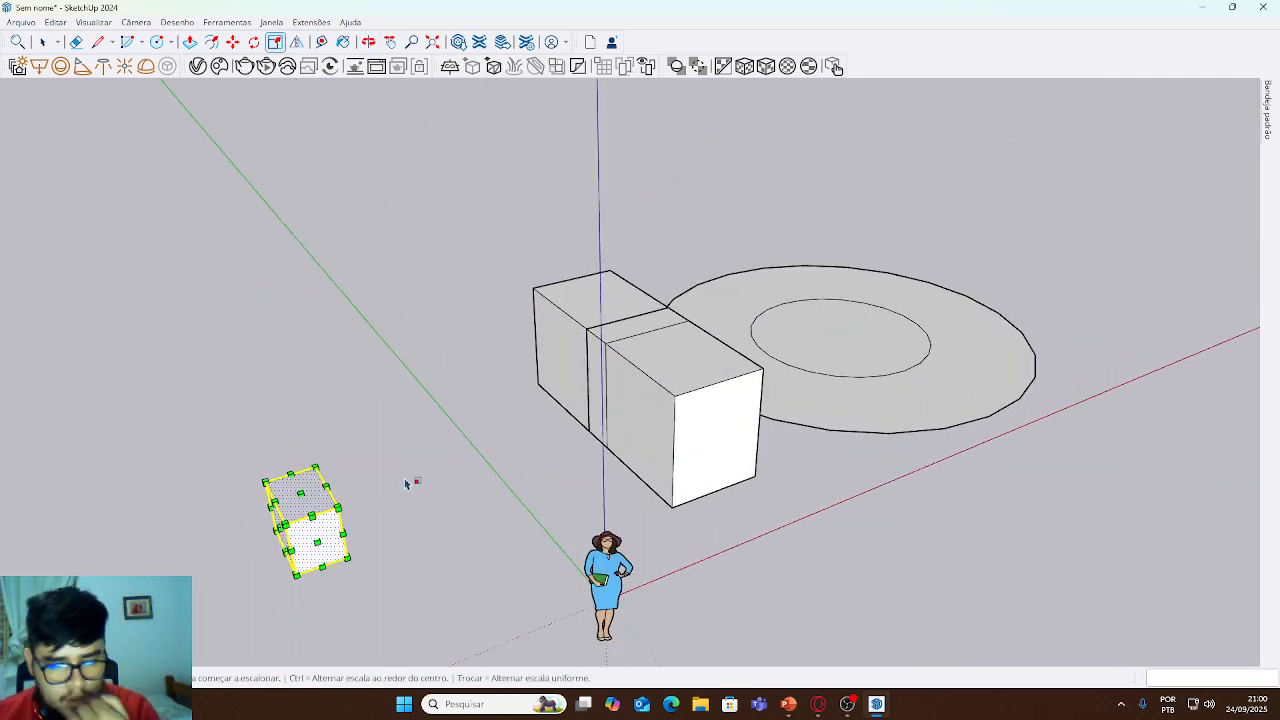
pyautogui.hotkey('ctrl', 't')
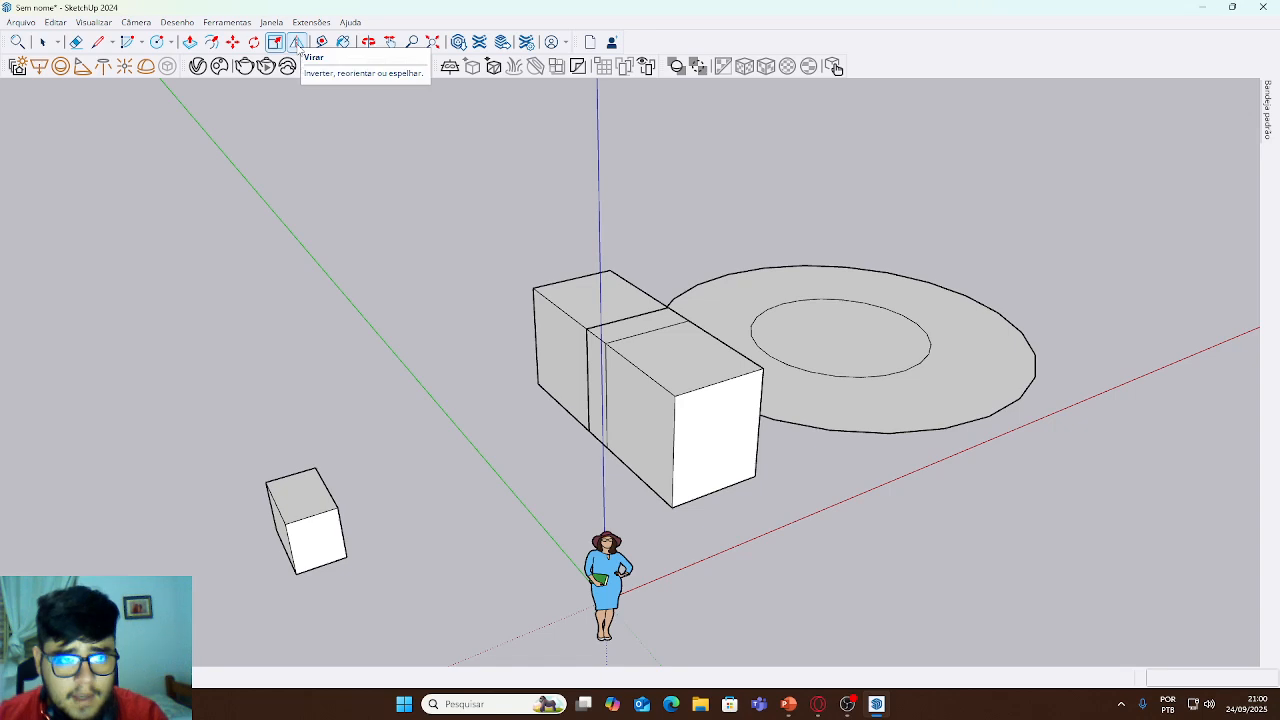
# - Select the whole small box and mirror it with Flip, moving the red mirror plane about 2.92 m away from the scale figure
pyautogui.click(297, 43)
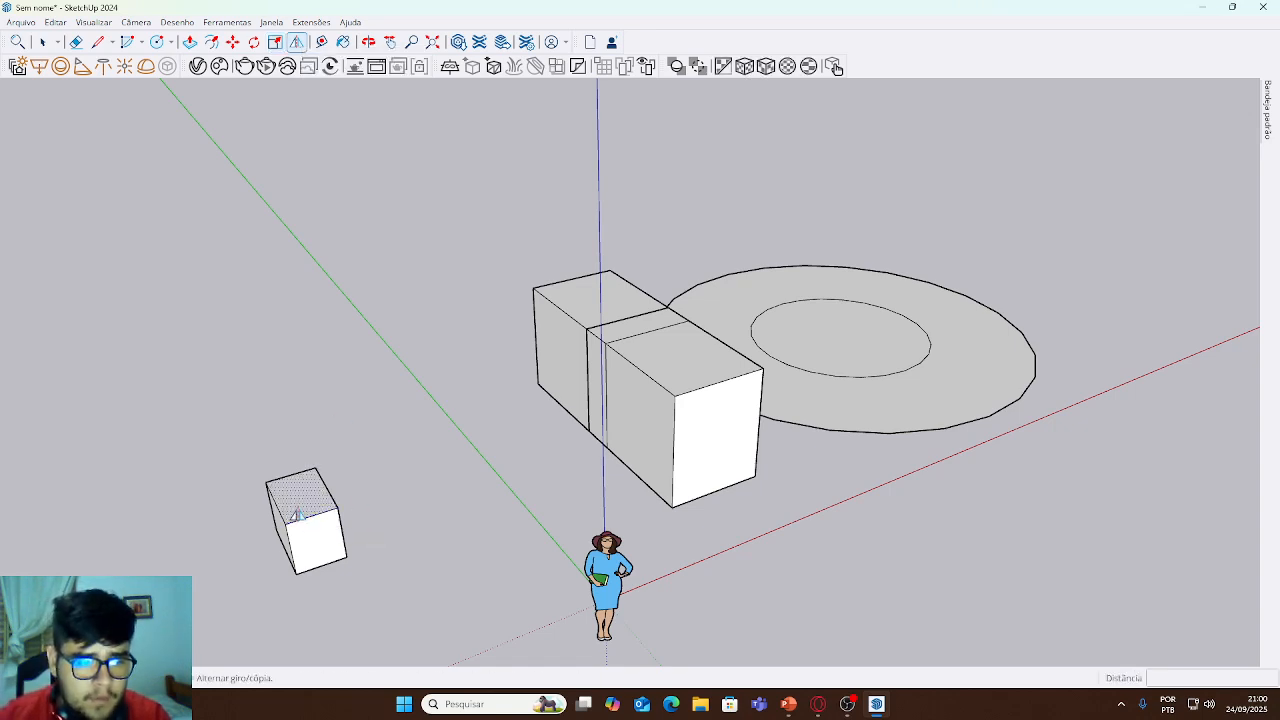
pyautogui.click(42, 41)
pyautogui.tripleClick(330, 535)
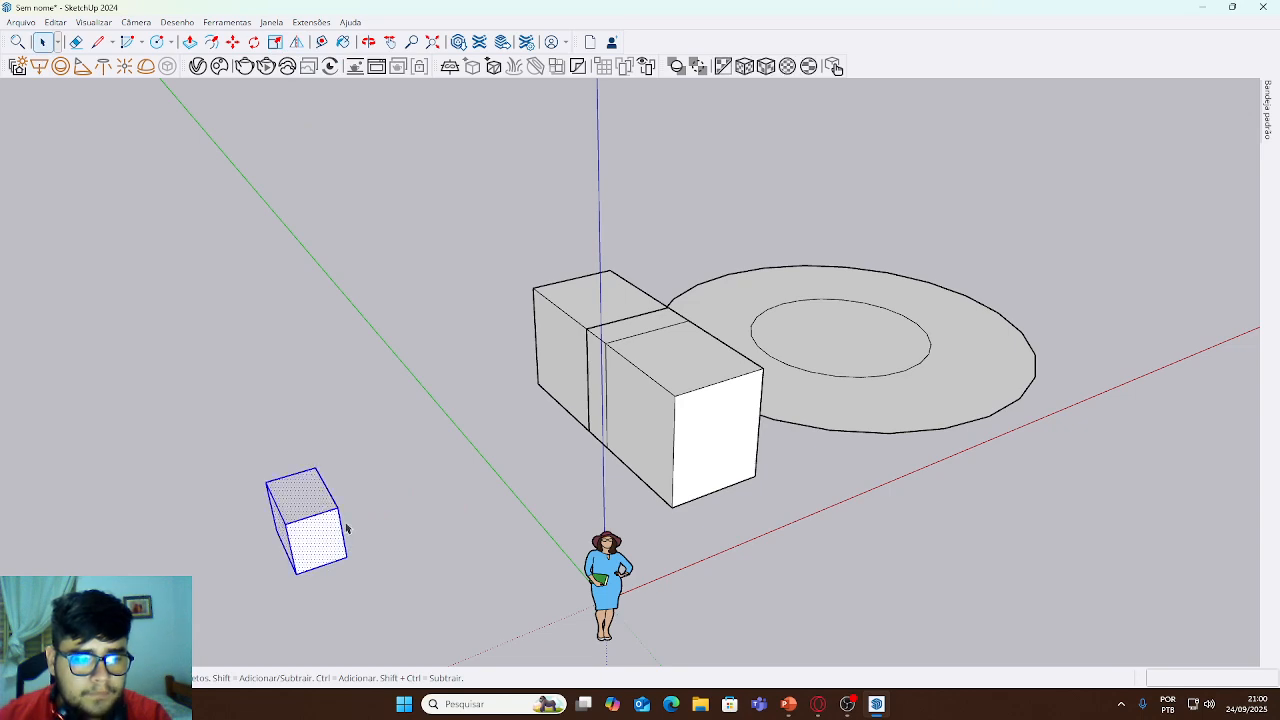
pyautogui.click(296, 45)
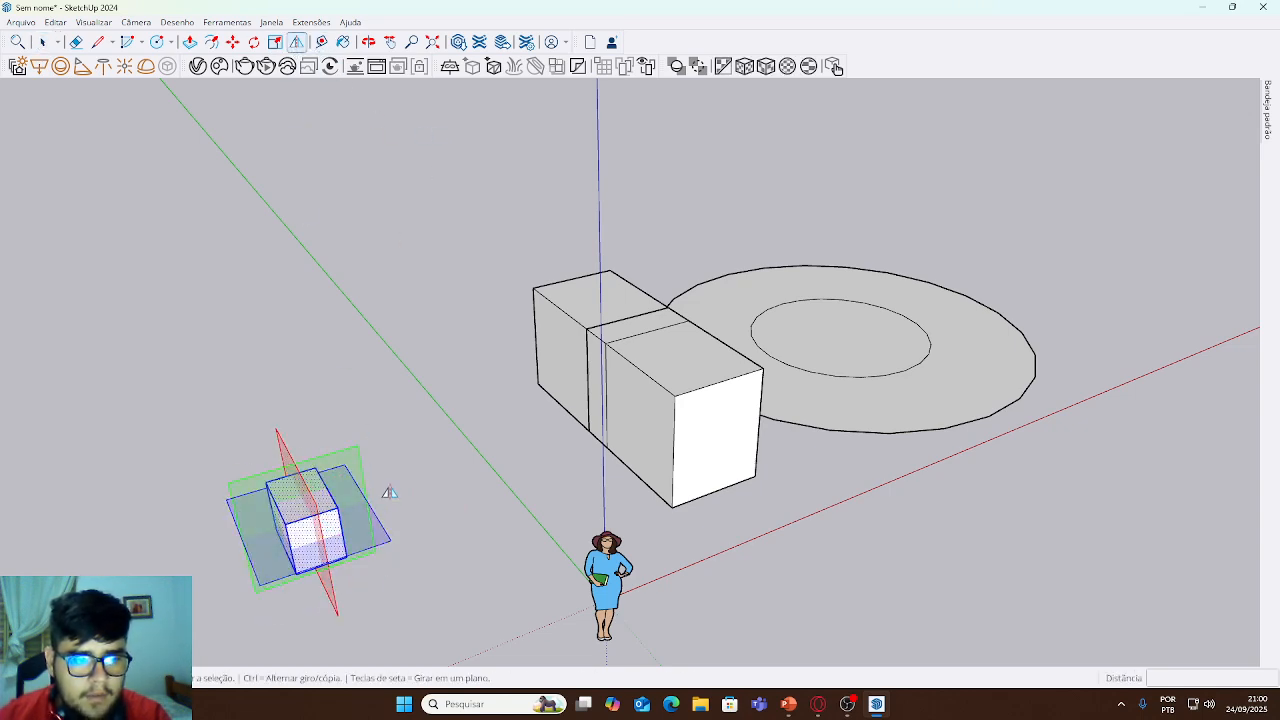
pyautogui.click(351, 461)
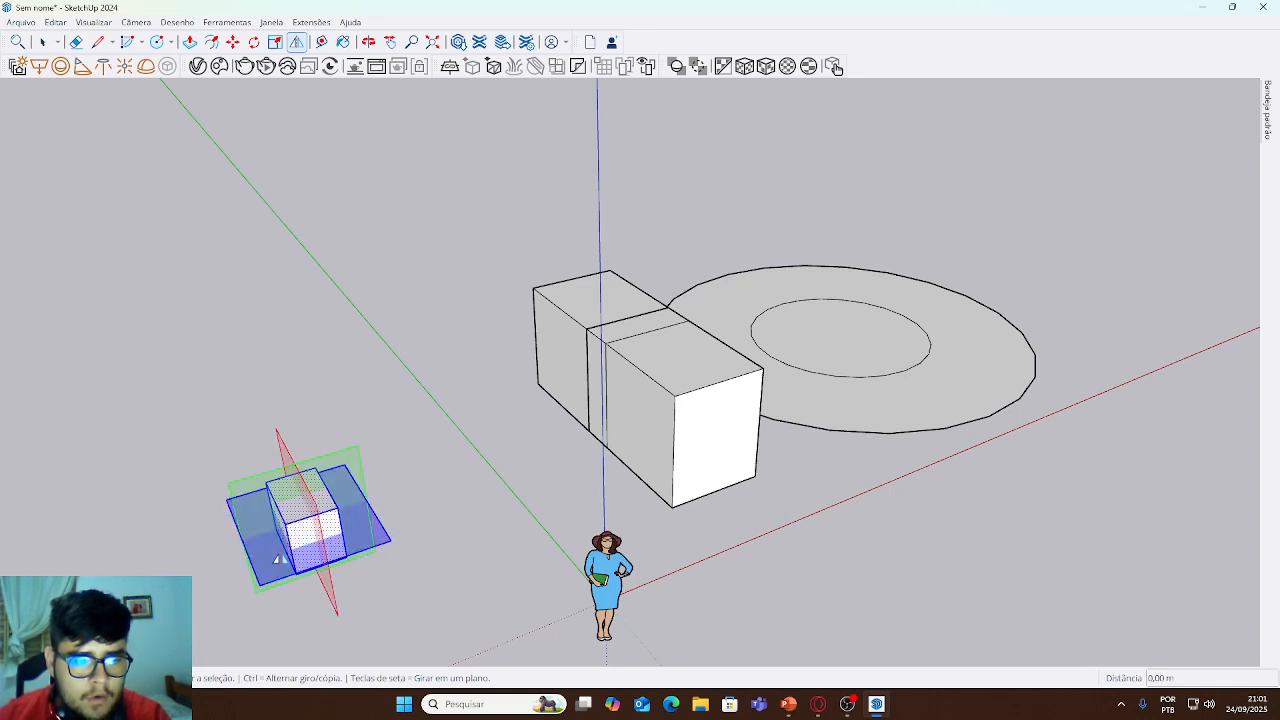
pyautogui.click(279, 558)
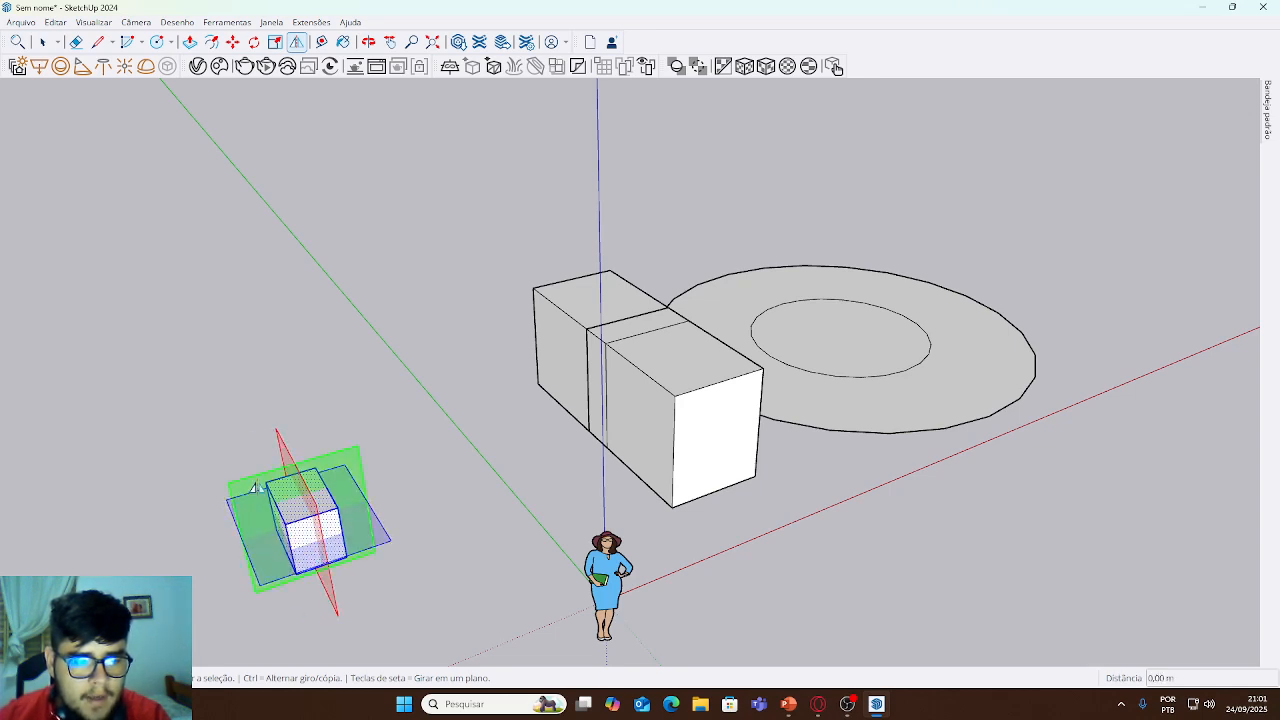
pyautogui.click(297, 465)
pyautogui.click(300, 500)
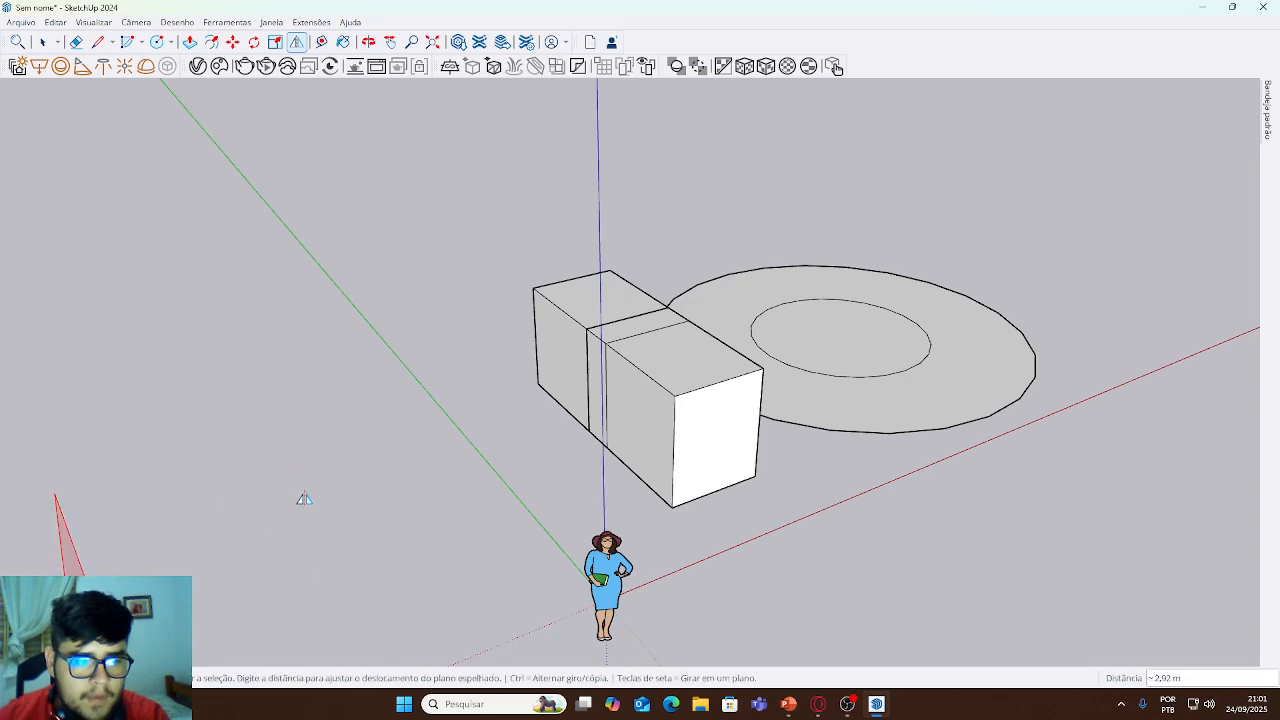
# - Measure the upper front edge of the mirrored small box with the Tape Measure
pyautogui.scroll(-5, 259, 530)
pyautogui.scroll(-1, 258, 540)
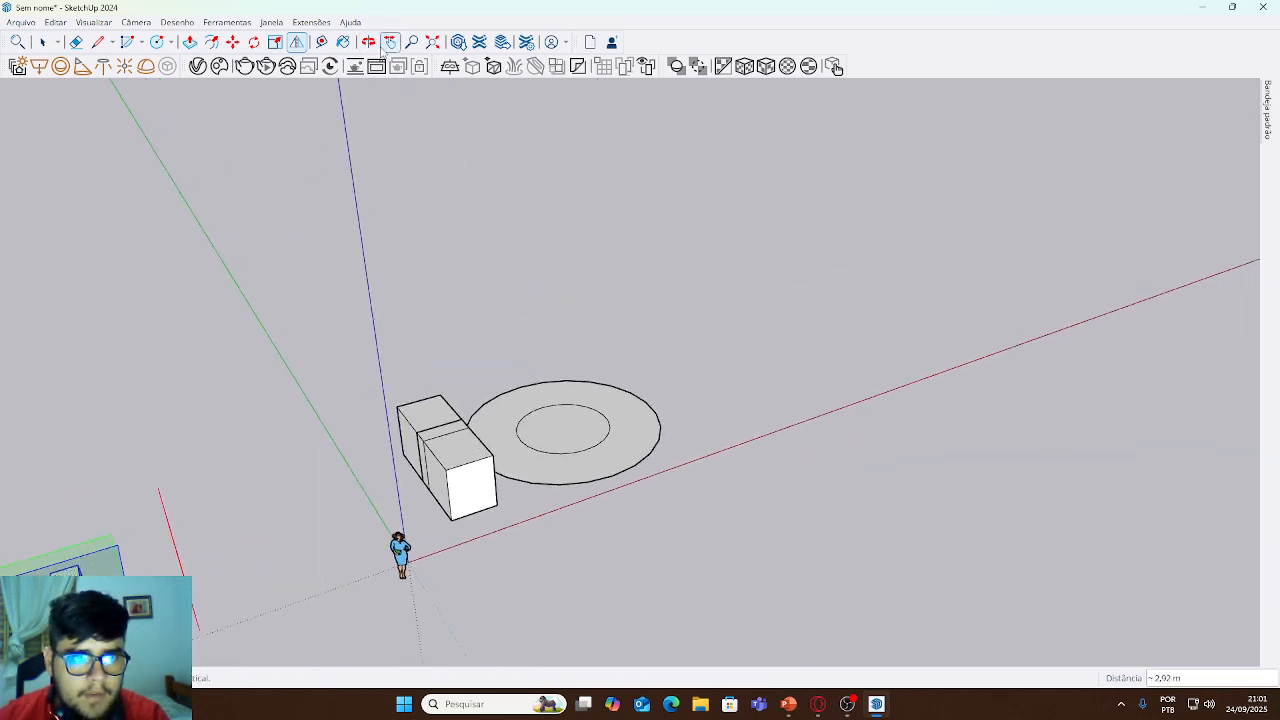
pyautogui.click(389, 41)
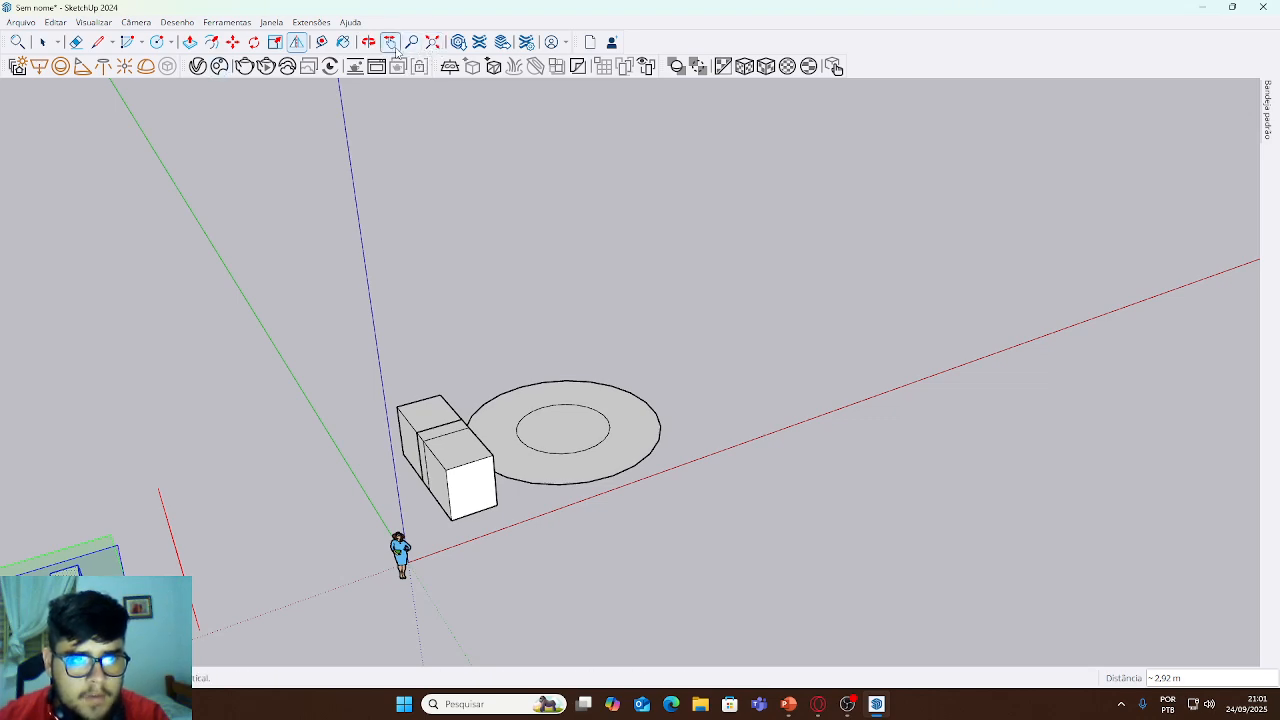
pyautogui.moveTo(226, 368); pyautogui.dragTo(488, 497)
pyautogui.moveTo(488, 497); pyautogui.dragTo(422, 426, button='middle')
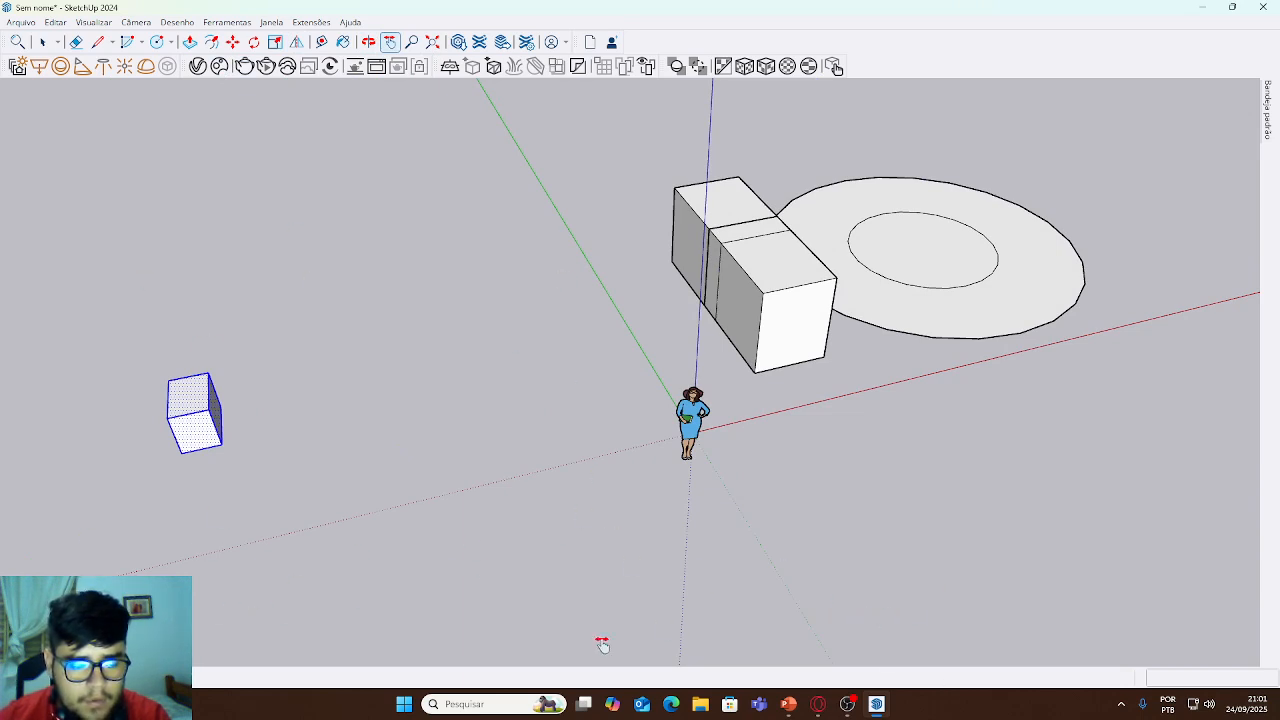
pyautogui.click(324, 42)
pyautogui.scroll(5, 80, 450)
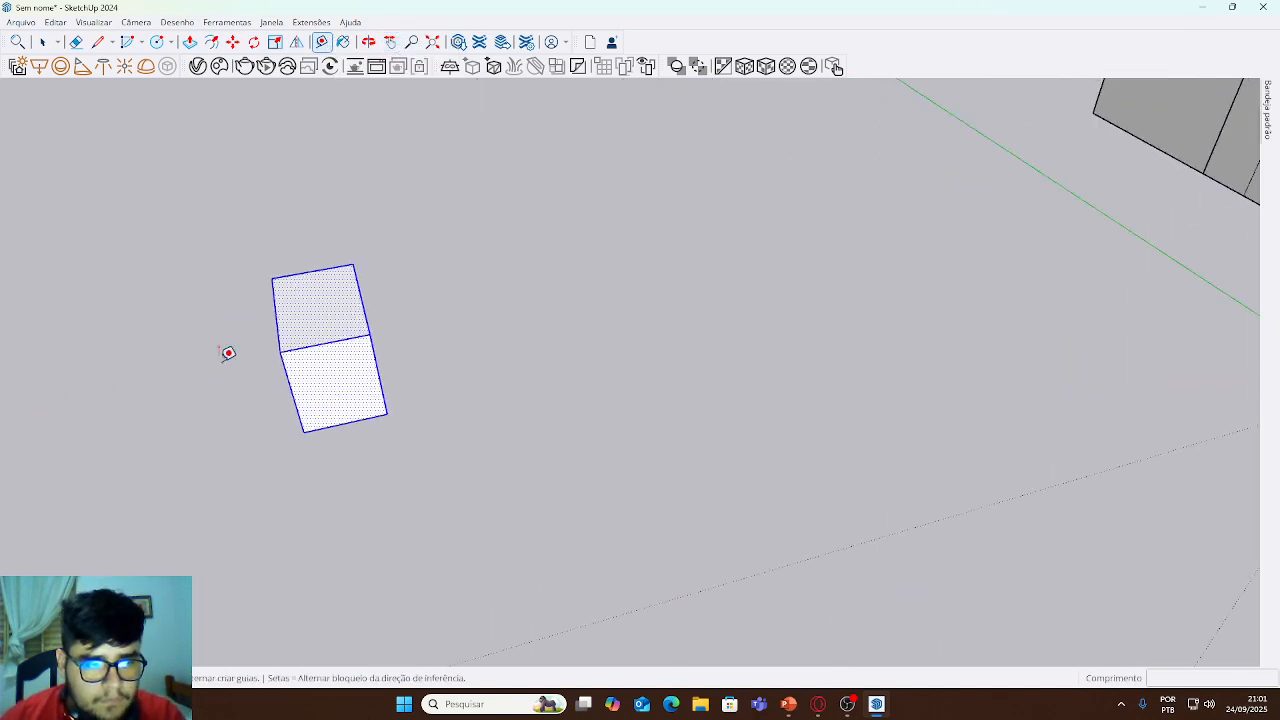
pyautogui.click(280, 352)
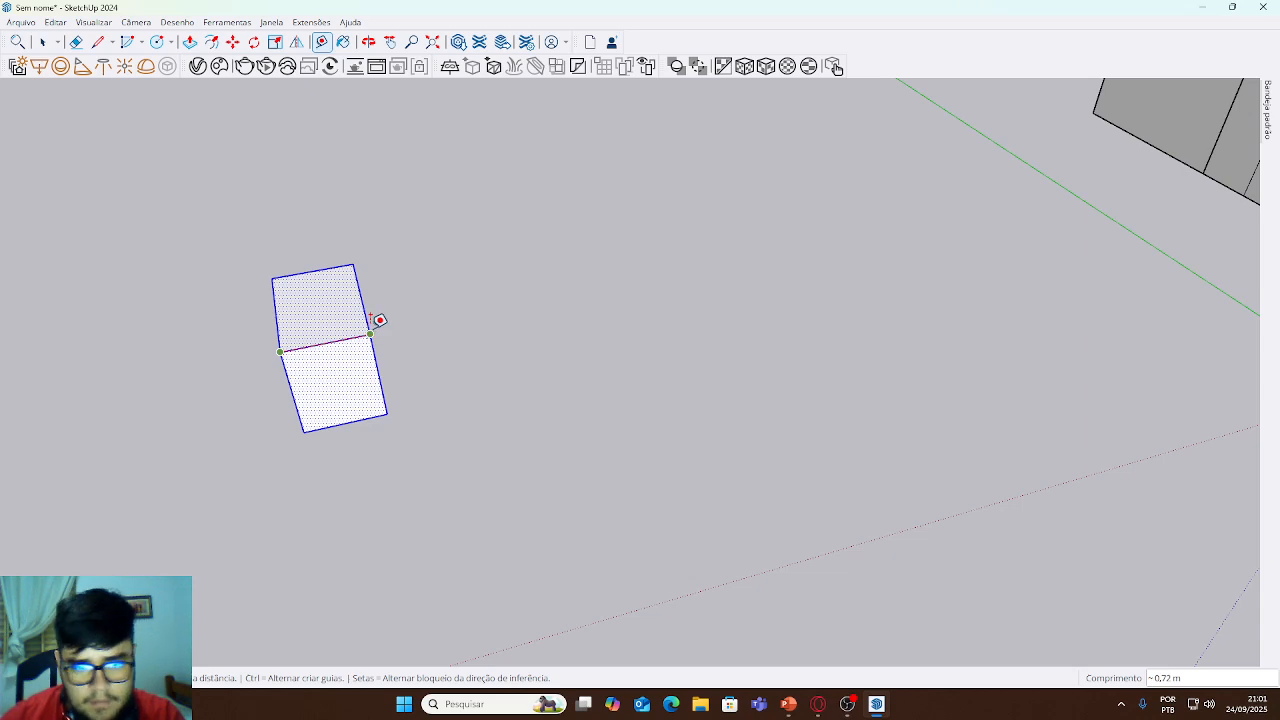
pyautogui.press('Escape')
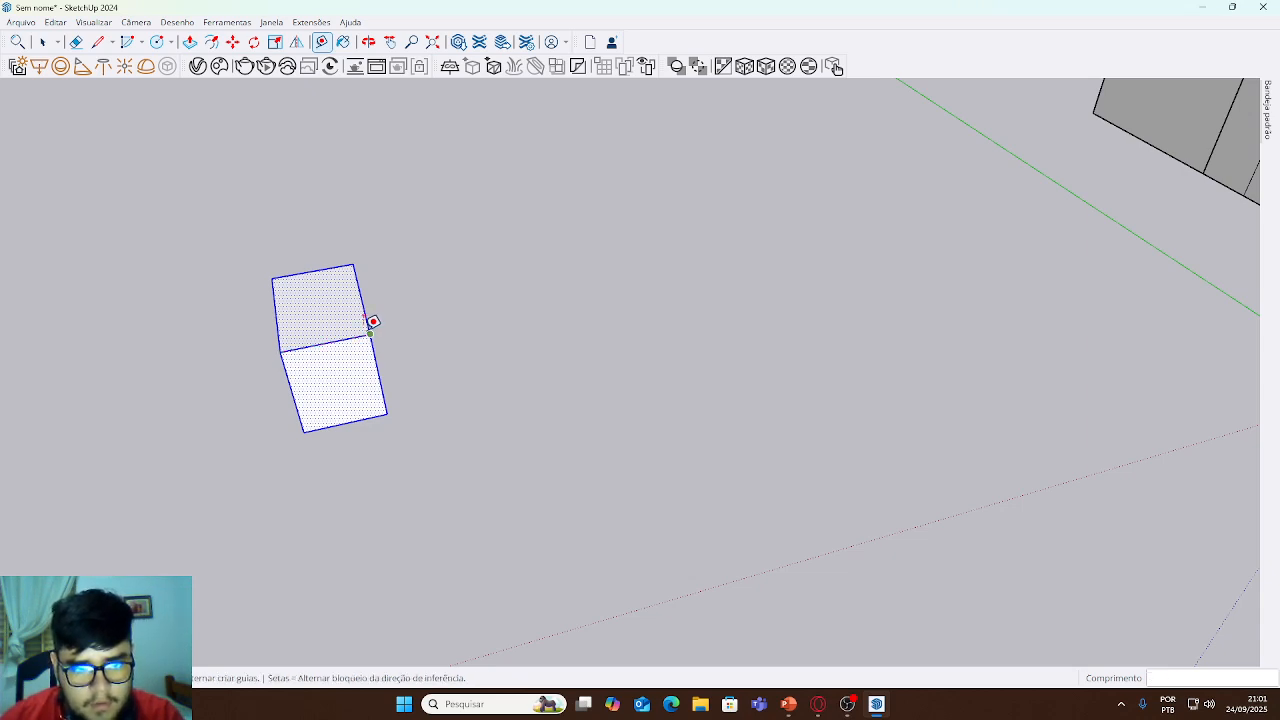
# - Measure the lower side edge of the small box along its depth
pyautogui.click(370, 333)
pyautogui.moveTo(386, 403); pyautogui.dragTo(180, 417, button='middle')
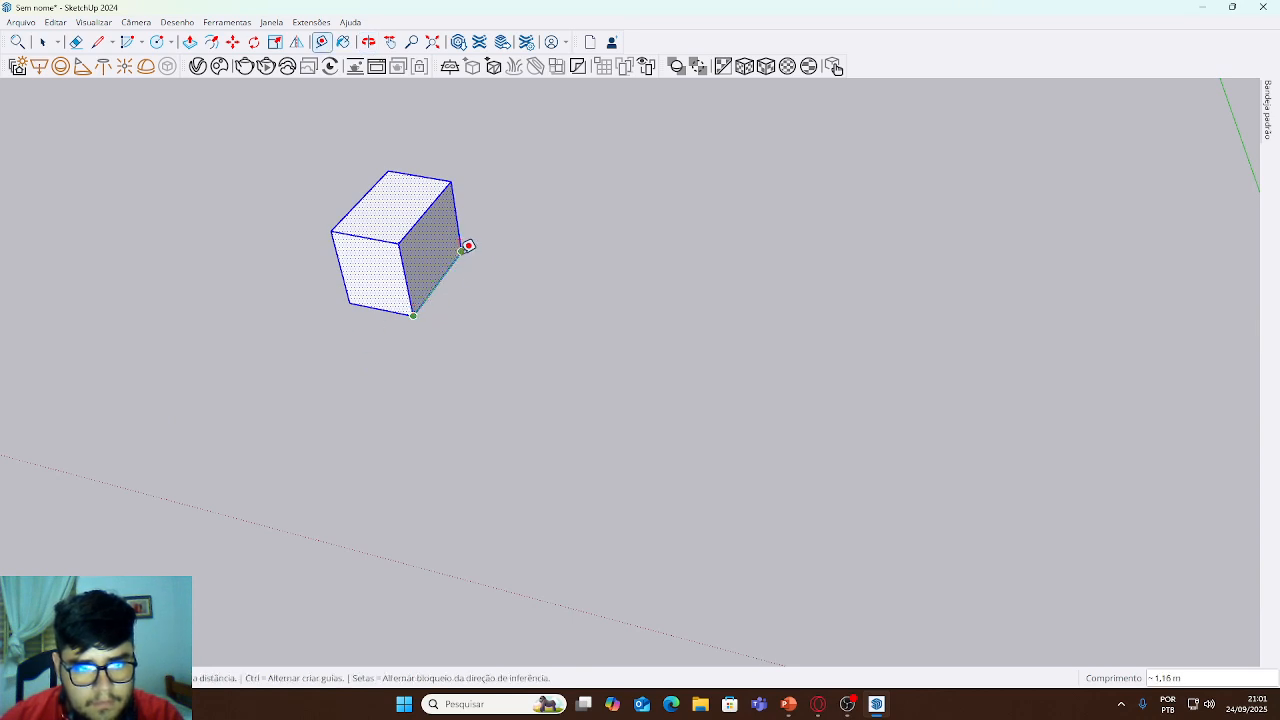
pyautogui.press('Escape')
pyautogui.moveTo(434, 228); pyautogui.dragTo(541, 190, button='middle')
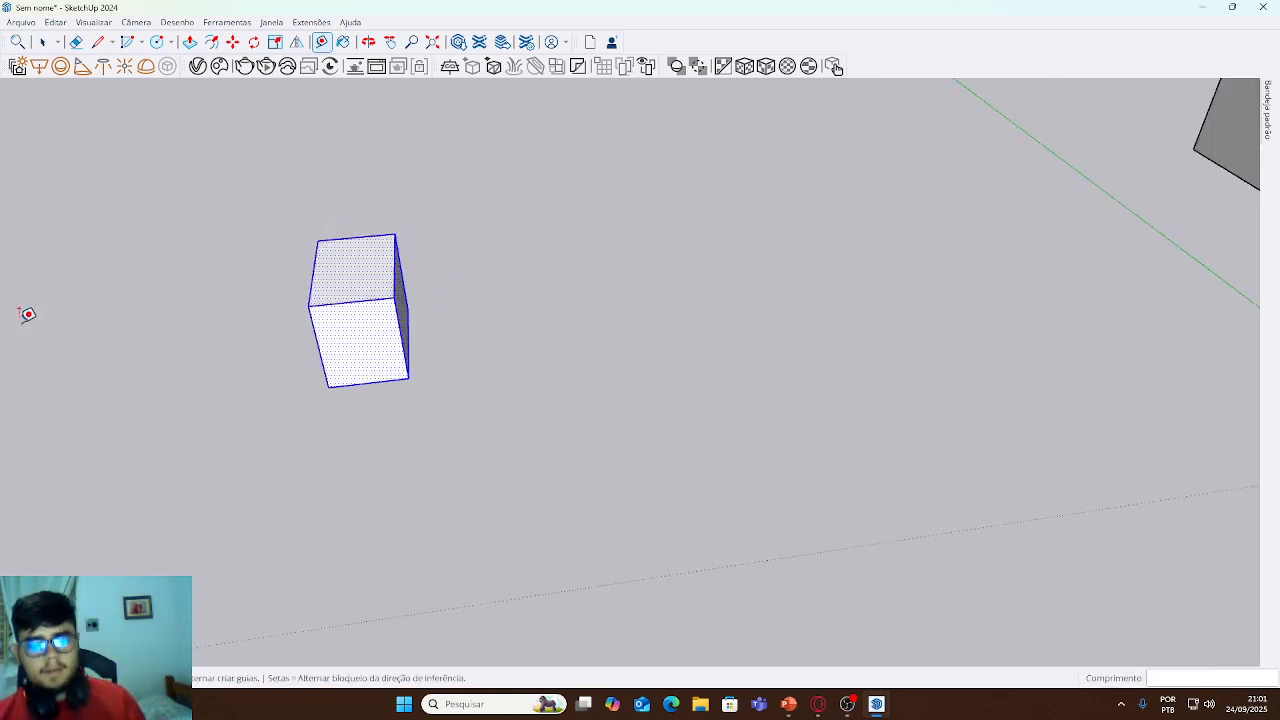
# - Measure the bottom front edge of the grouped box nearest the scale figure, and cancel the measurement
pyautogui.moveTo(561, 399); pyautogui.dragTo(734, 426, button='middle')
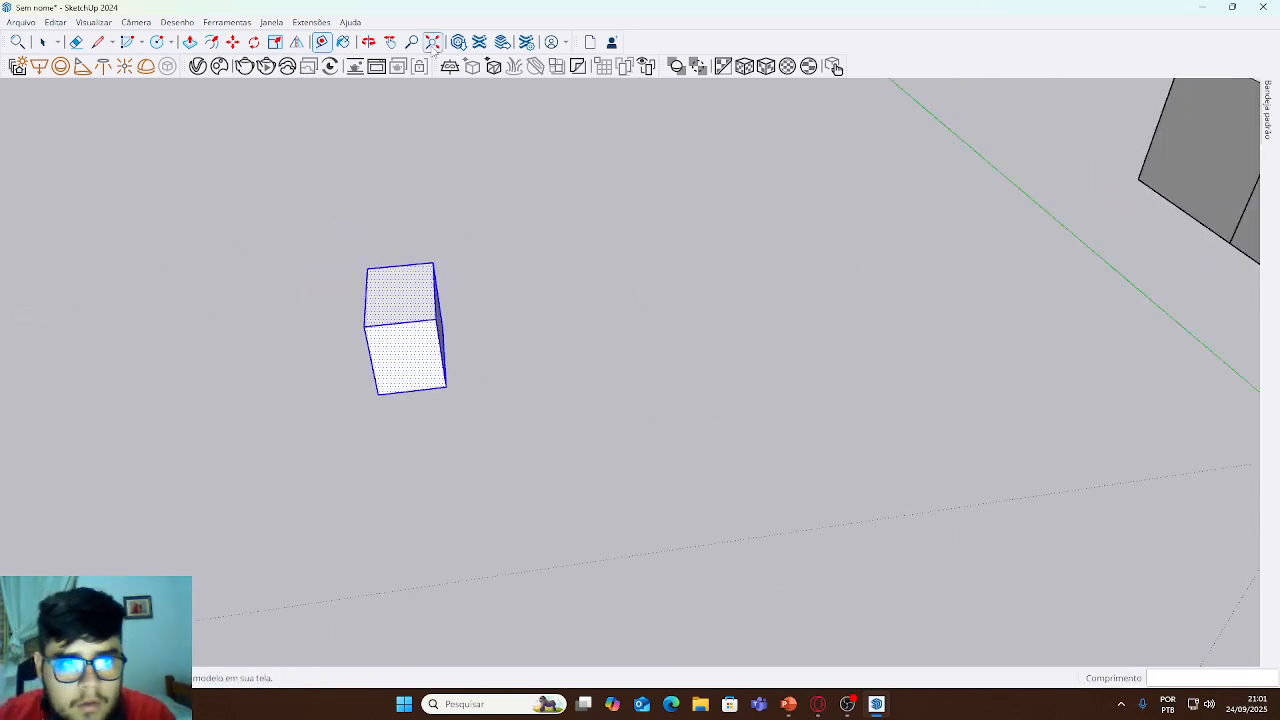
pyautogui.click(391, 44)
pyautogui.moveTo(740, 235); pyautogui.dragTo(177, 169)
pyautogui.scroll(-4, 631, 318)
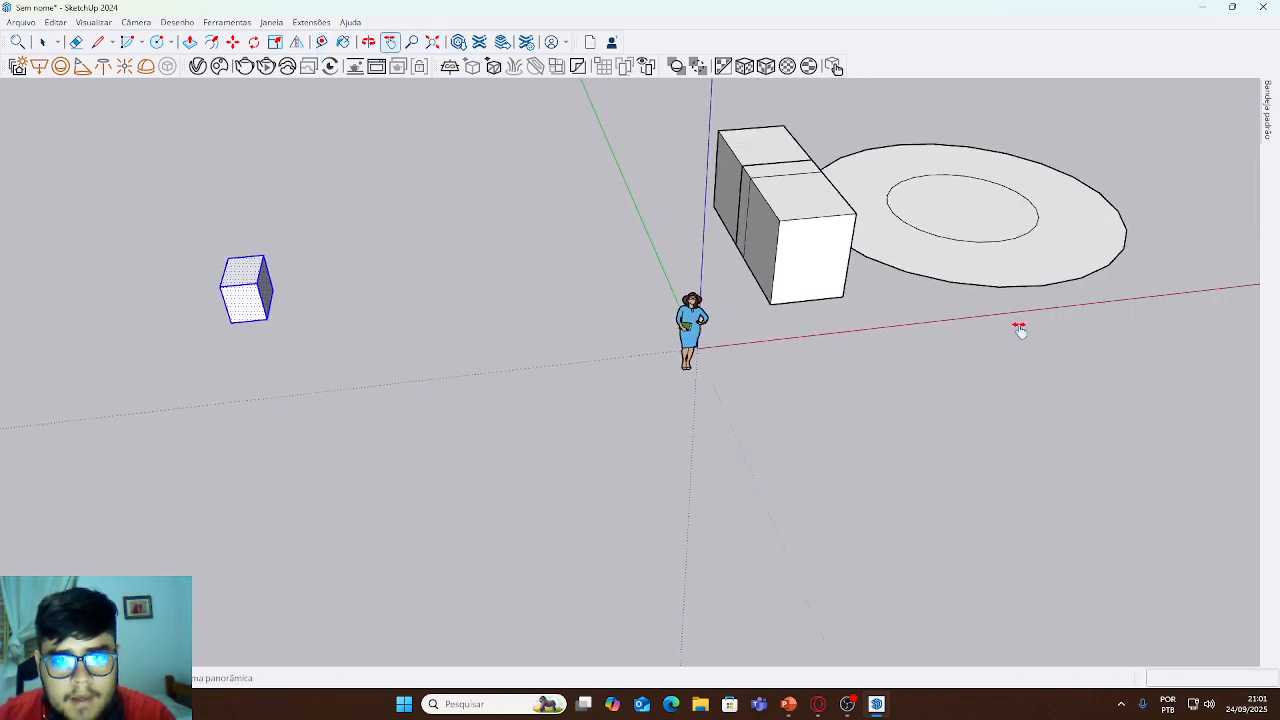
pyautogui.moveTo(1020, 329); pyautogui.dragTo(919, 431, button='middle')
pyautogui.scroll(5, 463, 271)
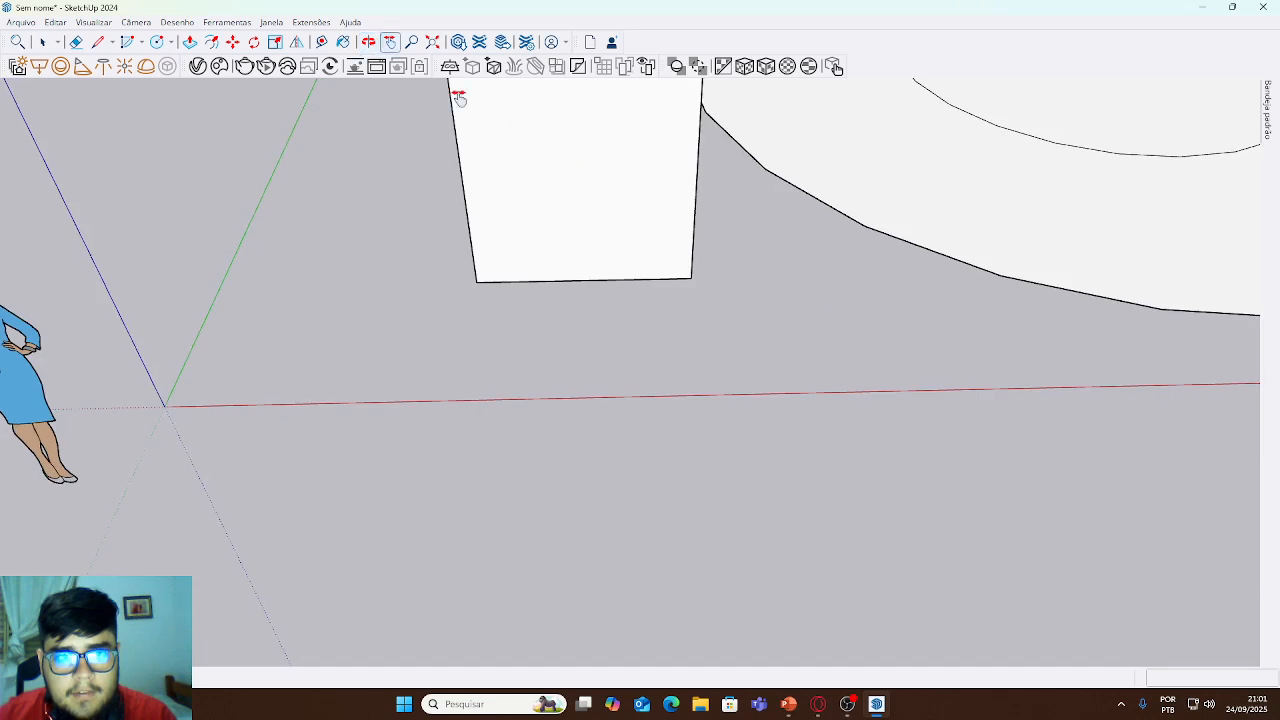
pyautogui.click(322, 44)
pyautogui.click(477, 280)
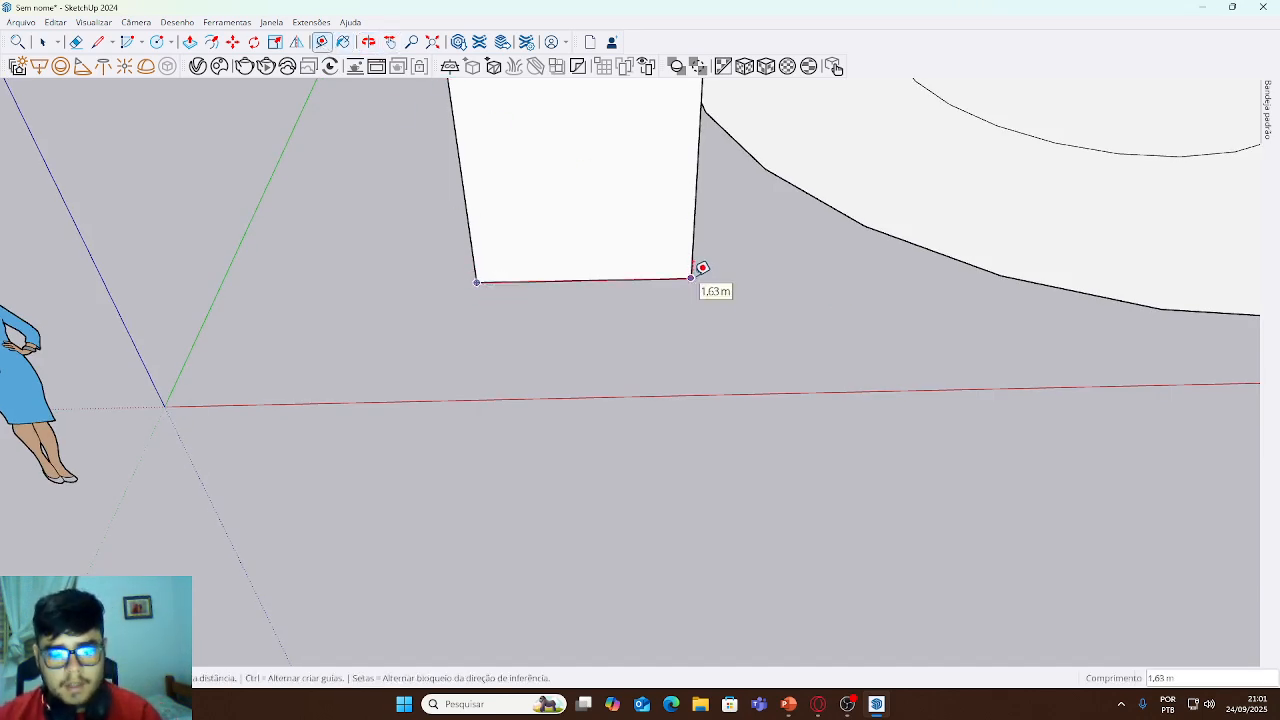
pyautogui.scroll(-2, 702, 268)
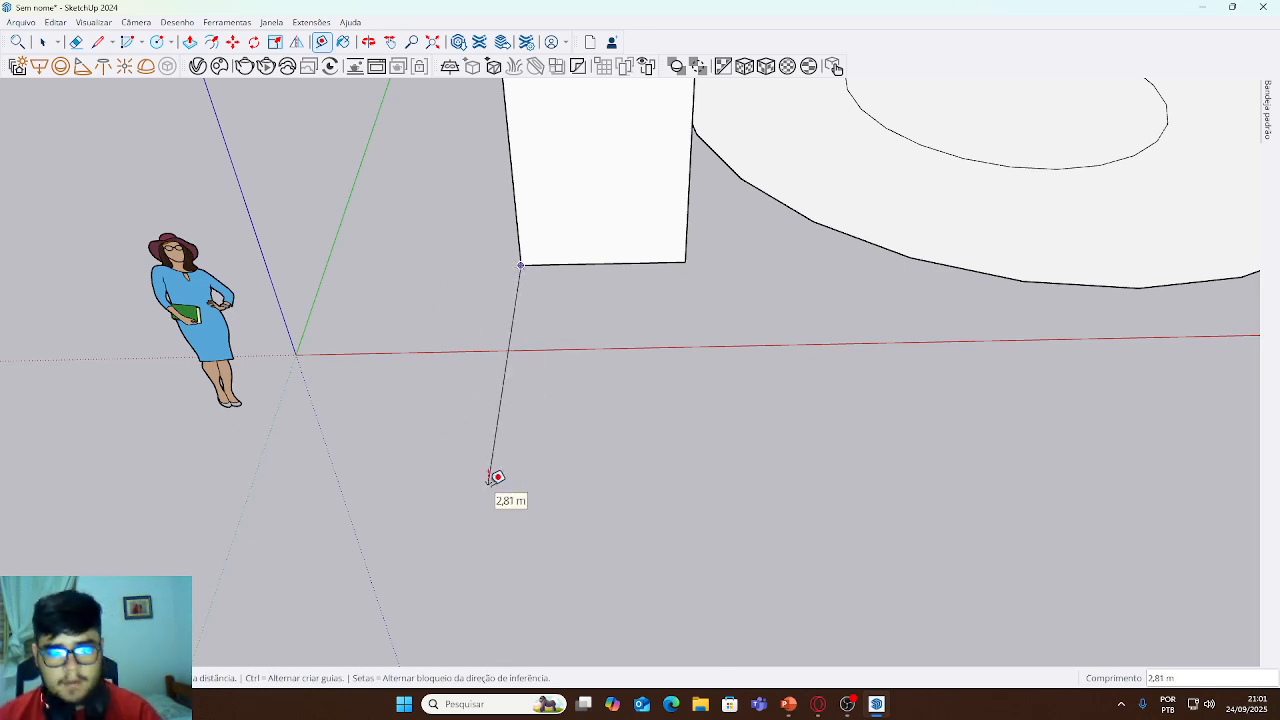
pyautogui.press('Escape')
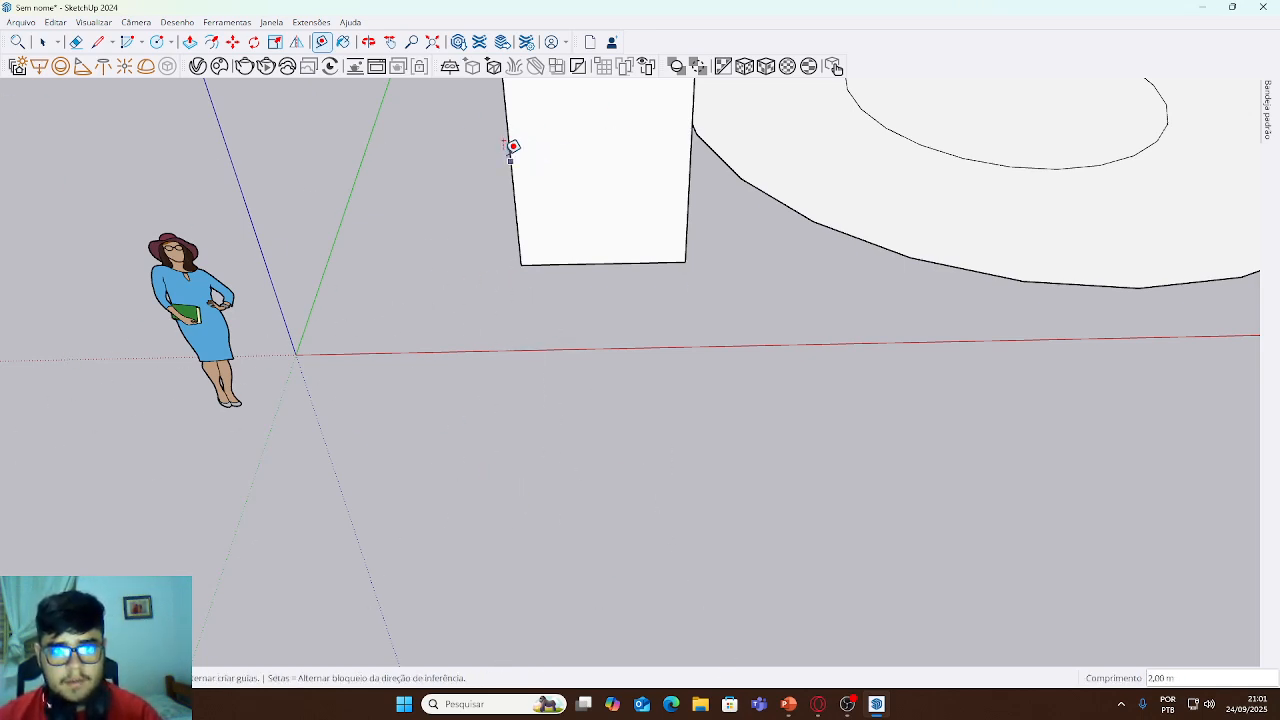
# - Activate the Paint tool and examine the grouped boxes and the circular shape from several sides
pyautogui.click(343, 41)
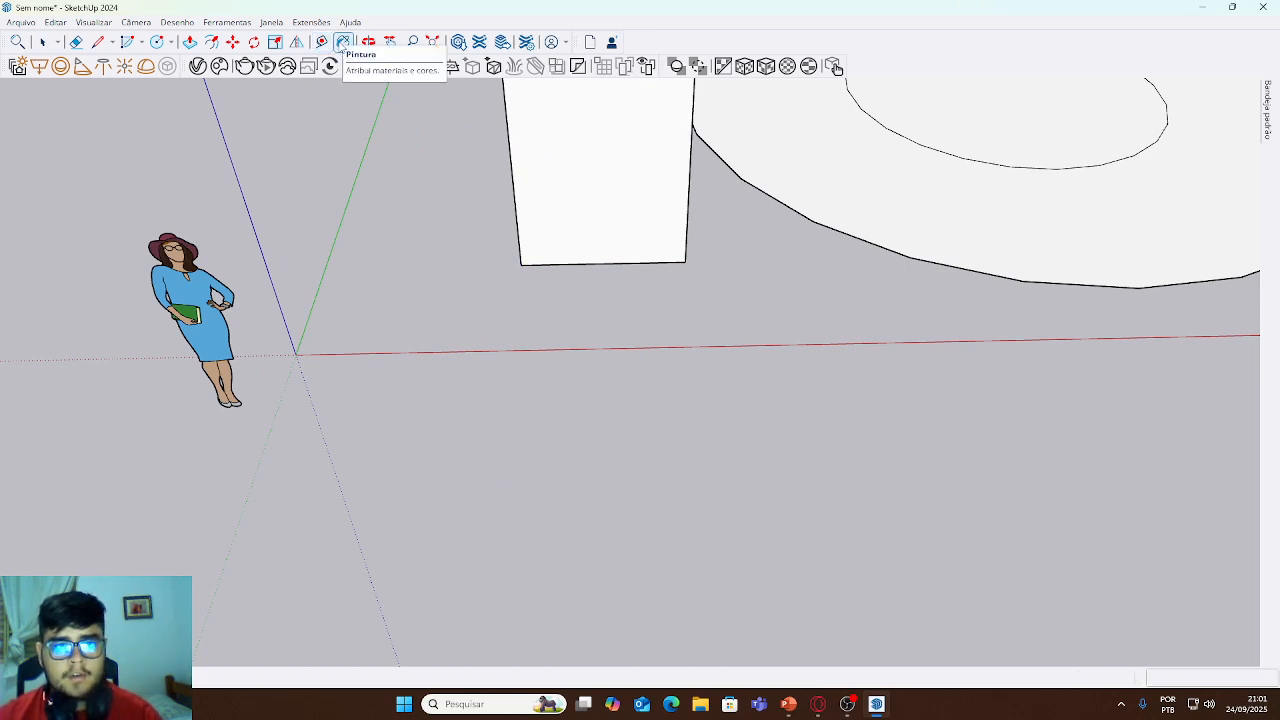
pyautogui.scroll(-6, 547, 149)
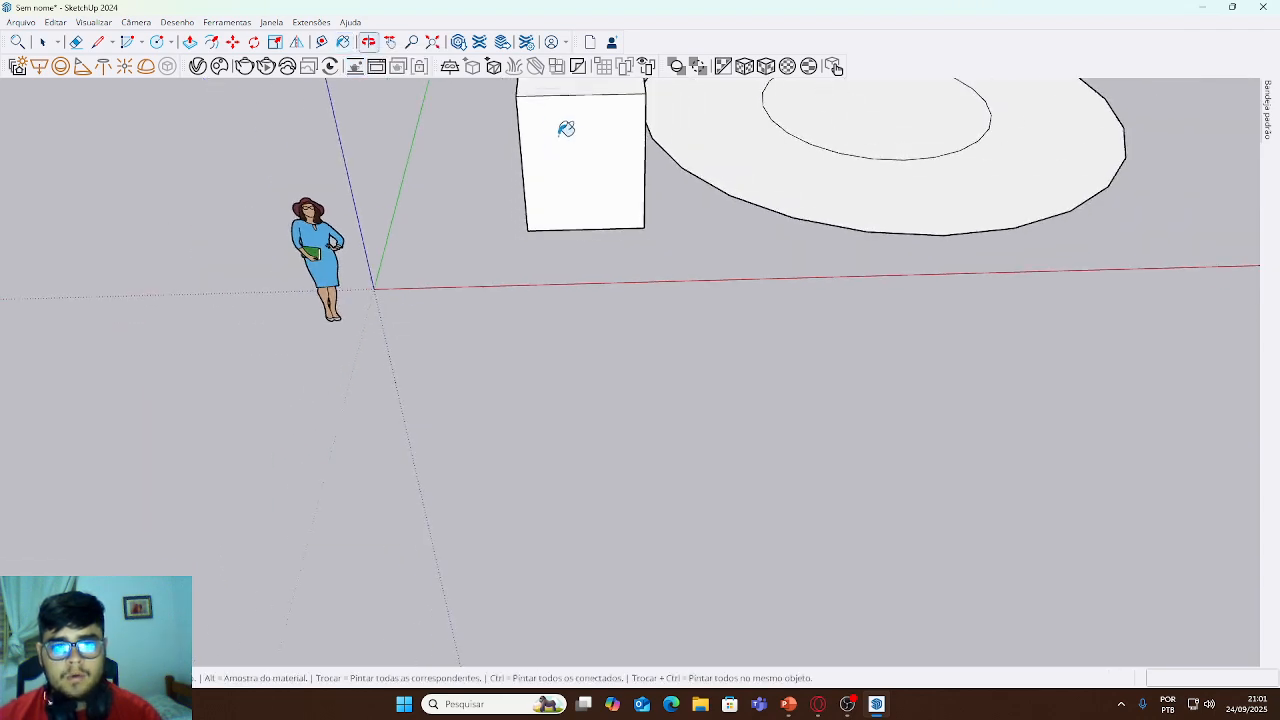
pyautogui.moveTo(589, 120); pyautogui.dragTo(352, 110, button='middle')
pyautogui.scroll(2, 620, 147)
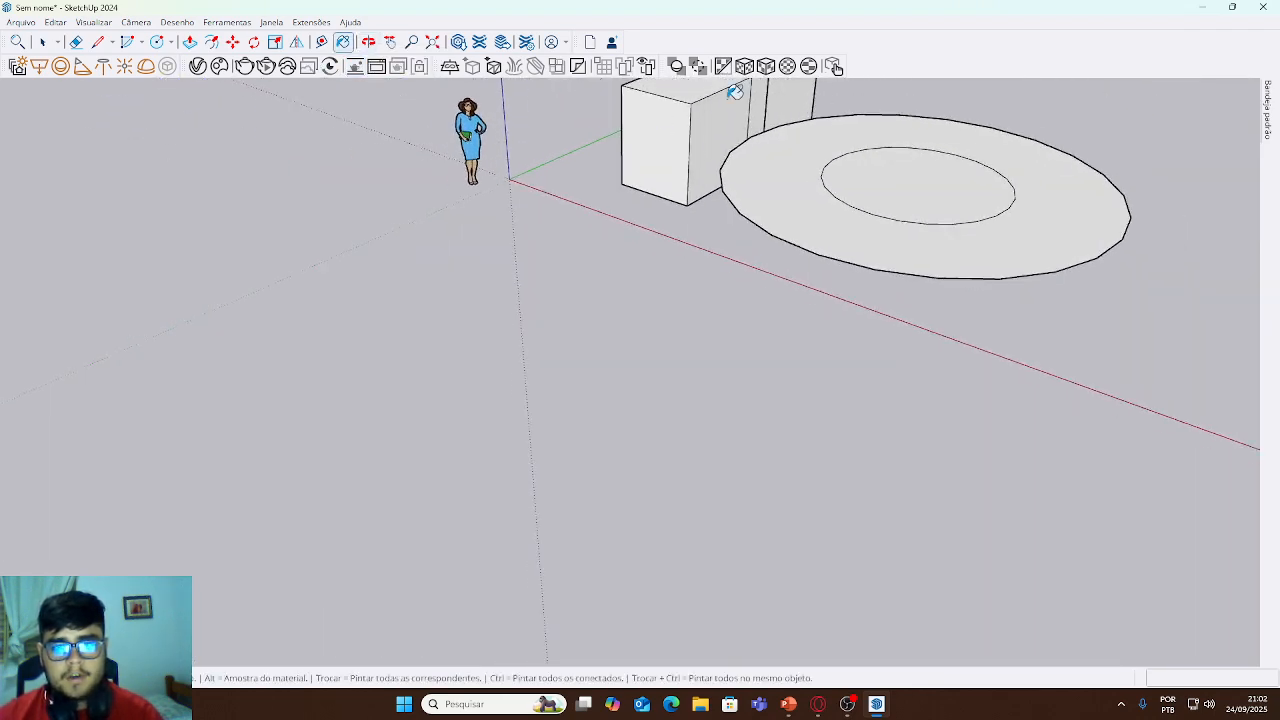
pyautogui.moveTo(742, 89); pyautogui.dragTo(420, 130, button='middle')
pyautogui.moveTo(880, 145); pyautogui.dragTo(310, 167, button='middle')
pyautogui.scroll(-5, 829, 327)
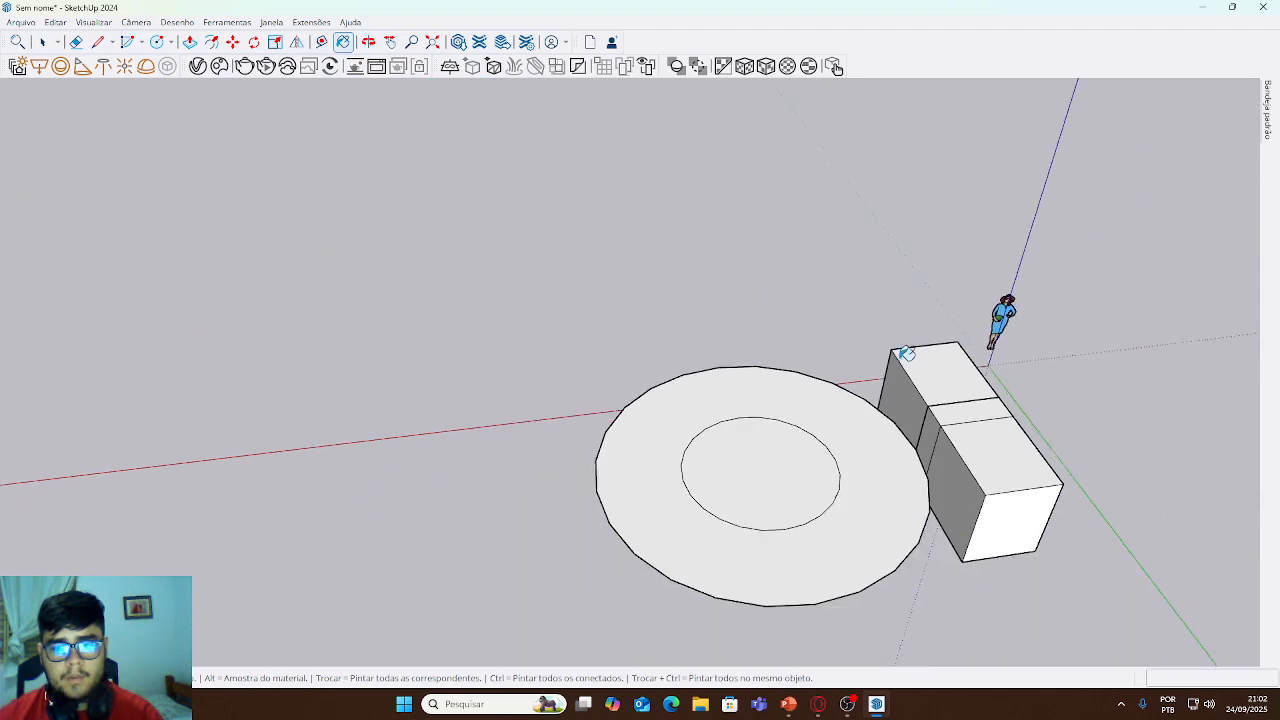
pyautogui.moveTo(905, 350); pyautogui.dragTo(803, 357, button='middle')
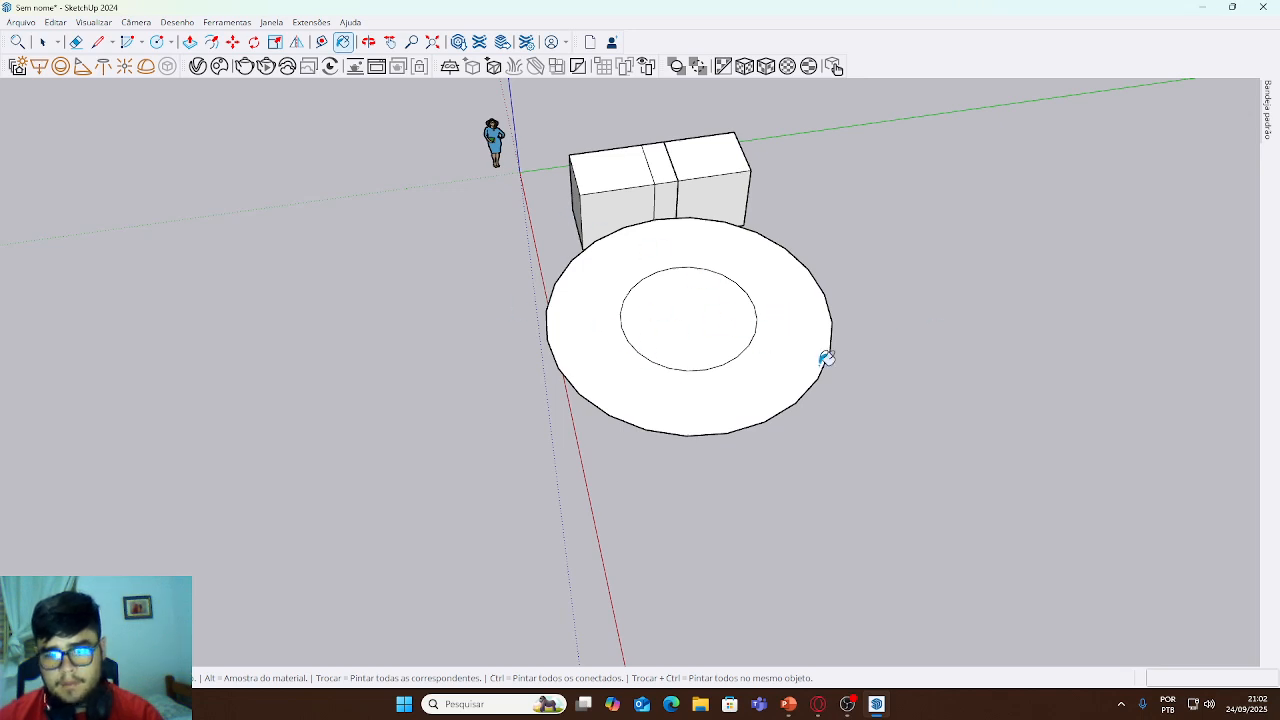
pyautogui.moveTo(1268, 112)
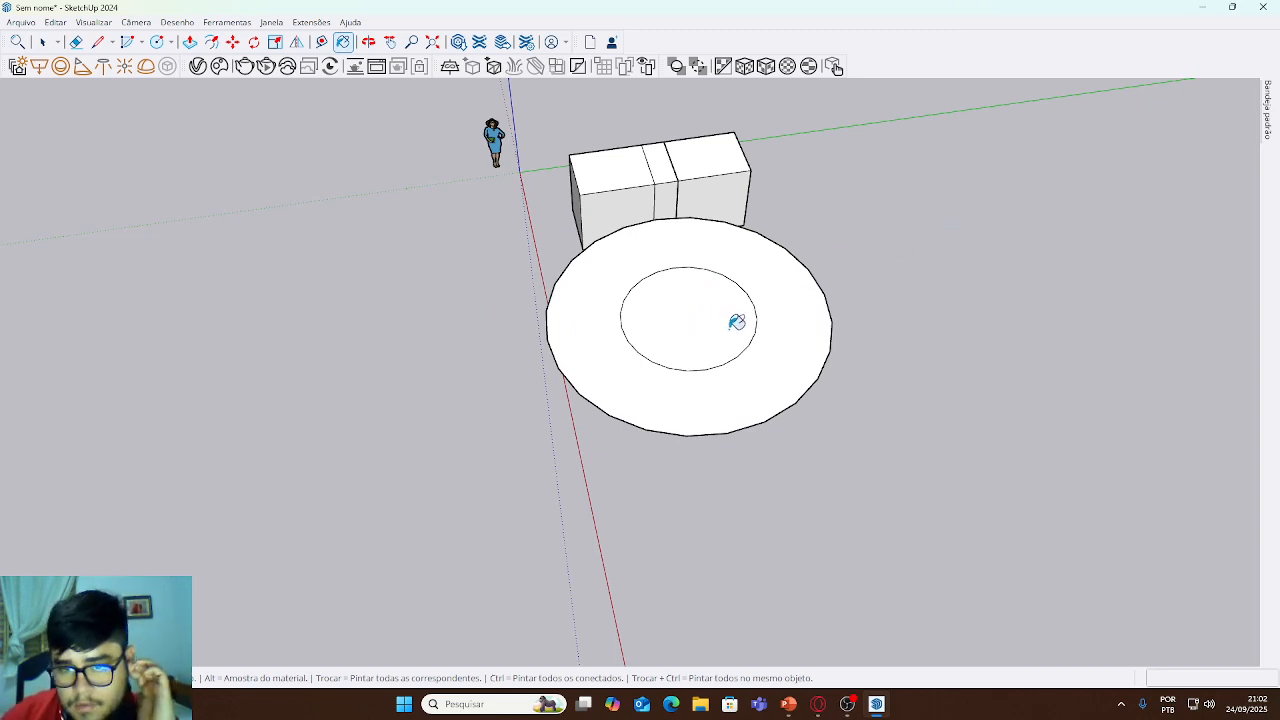
pyautogui.moveTo(543, 363); pyautogui.dragTo(823, 386, button='middle')
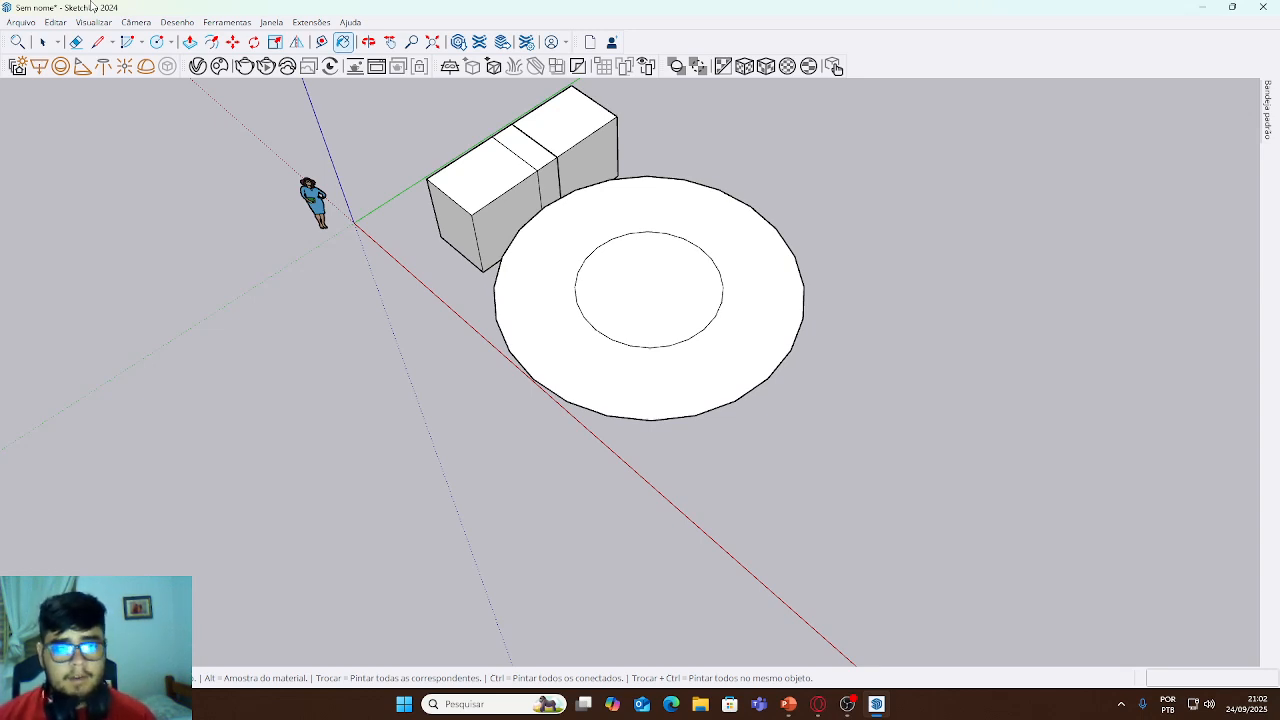
# - Switch from the Paint tool to the Select tool and view the boxes and circular shape from other angles
pyautogui.moveTo(496, 201)
pyautogui.mouseDown(button='middle')
pyautogui.moveTo(500, 234)
pyautogui.moveTo(567, 219)
pyautogui.mouseUp(button='middle')
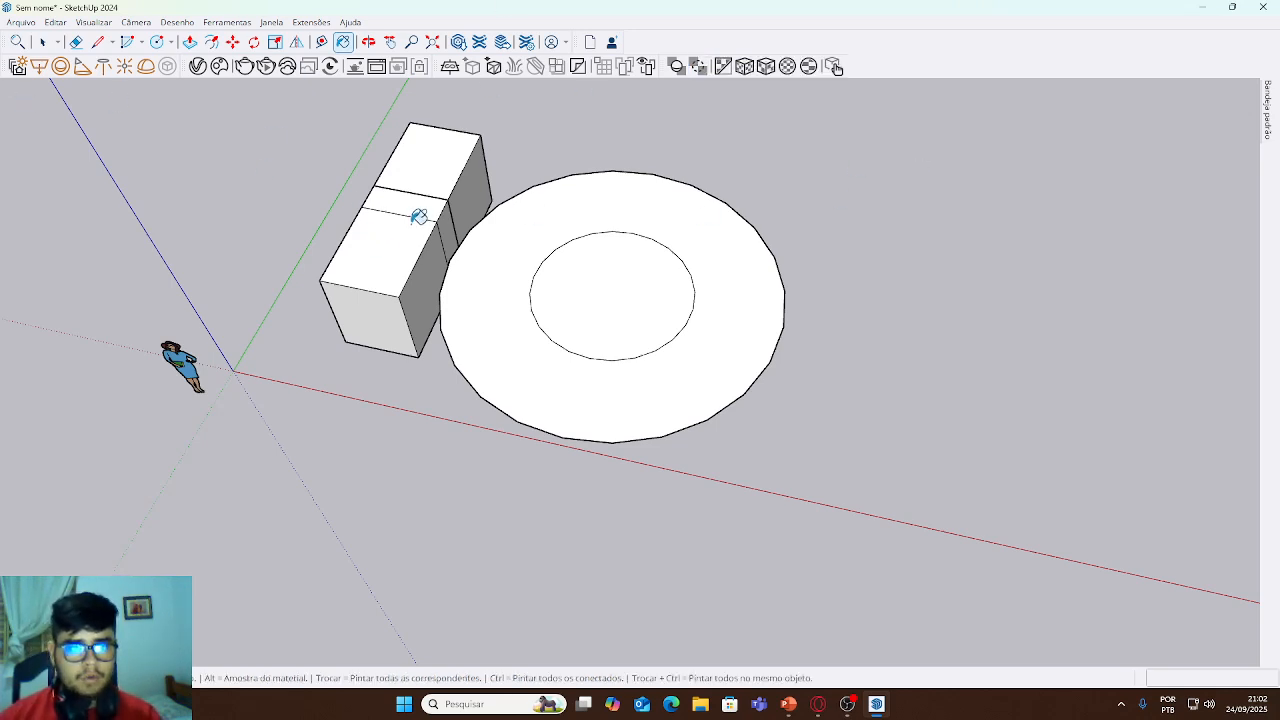
pyautogui.press('space')
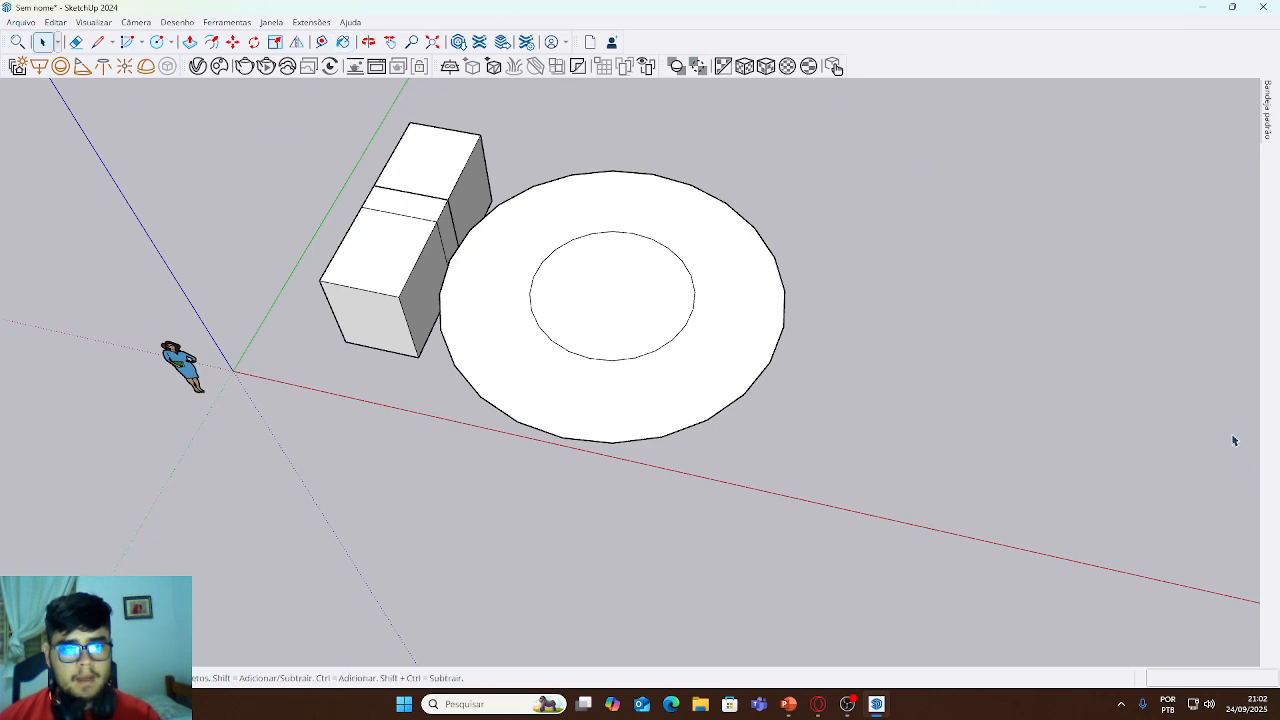
pyautogui.moveTo(277, 483); pyautogui.dragTo(294, 545, button='middle')
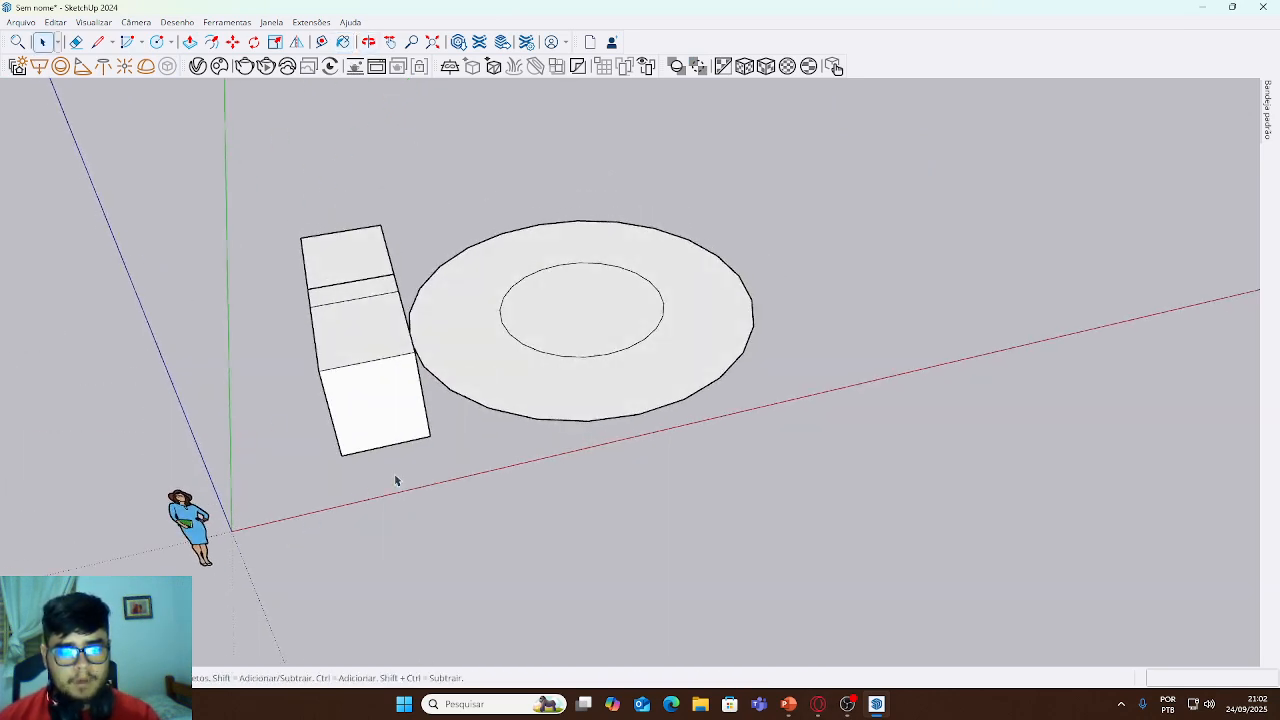
pyautogui.moveTo(623, 243); pyautogui.dragTo(528, 263, button='middle')
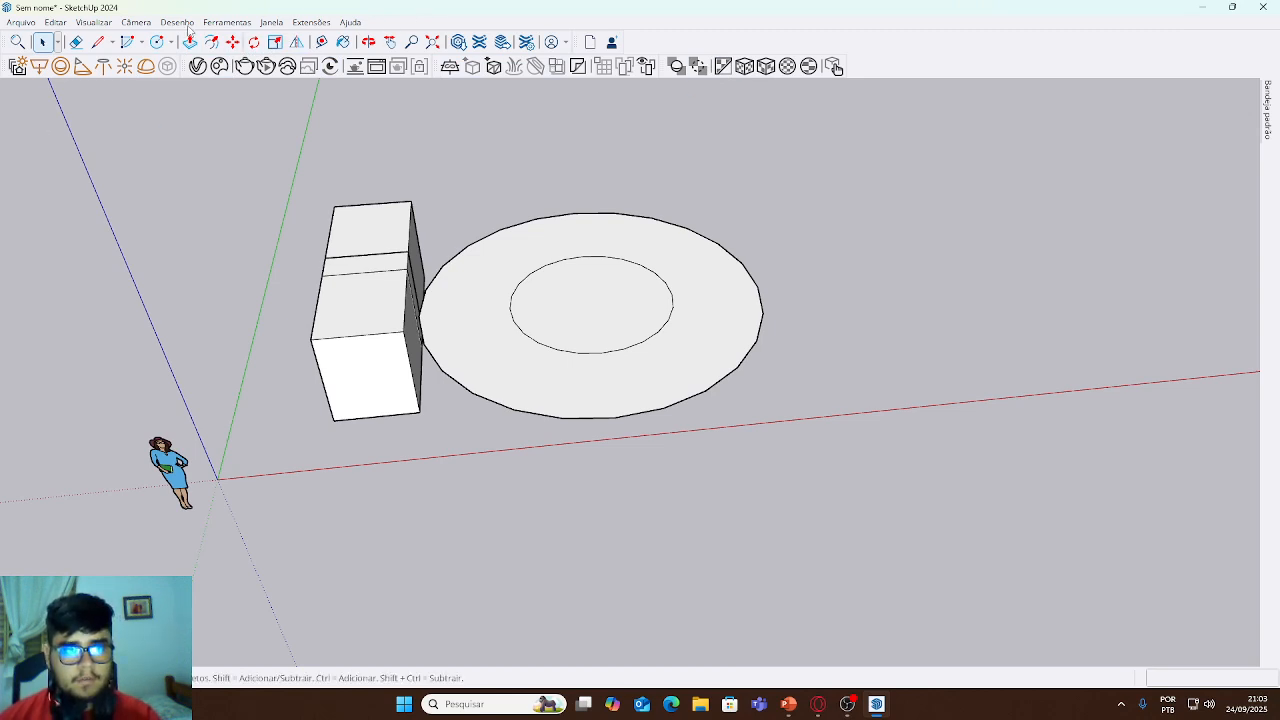
# - Review the available viewing, drawing, modelling and editing commands, and activate the Lasso selection tool
pyautogui.click(24, 26)
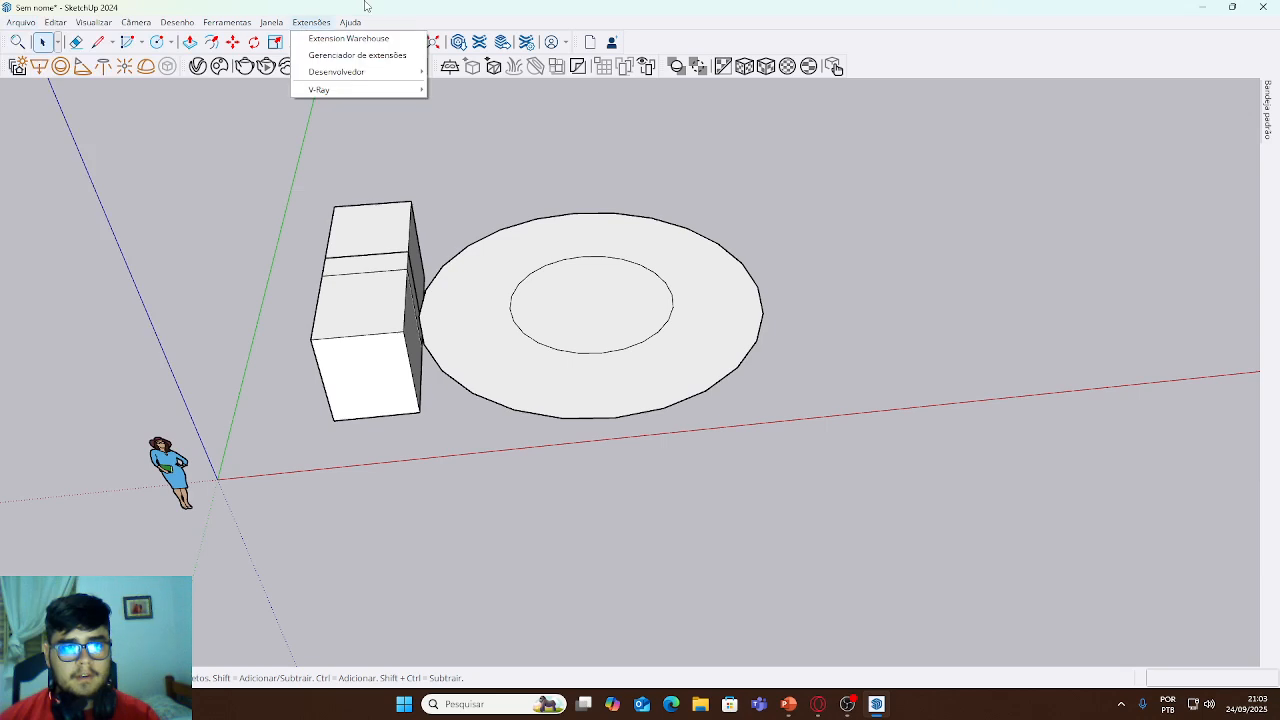
pyautogui.moveTo(61, 27)
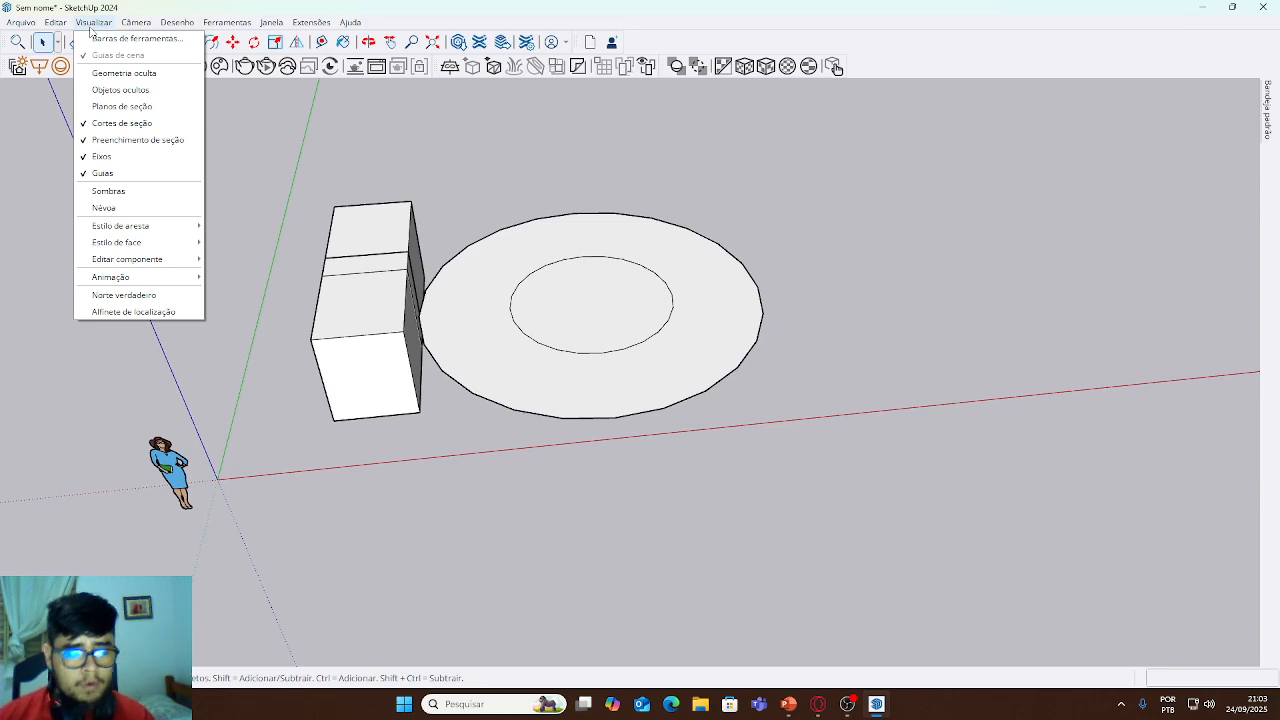
pyautogui.moveTo(352, 21)
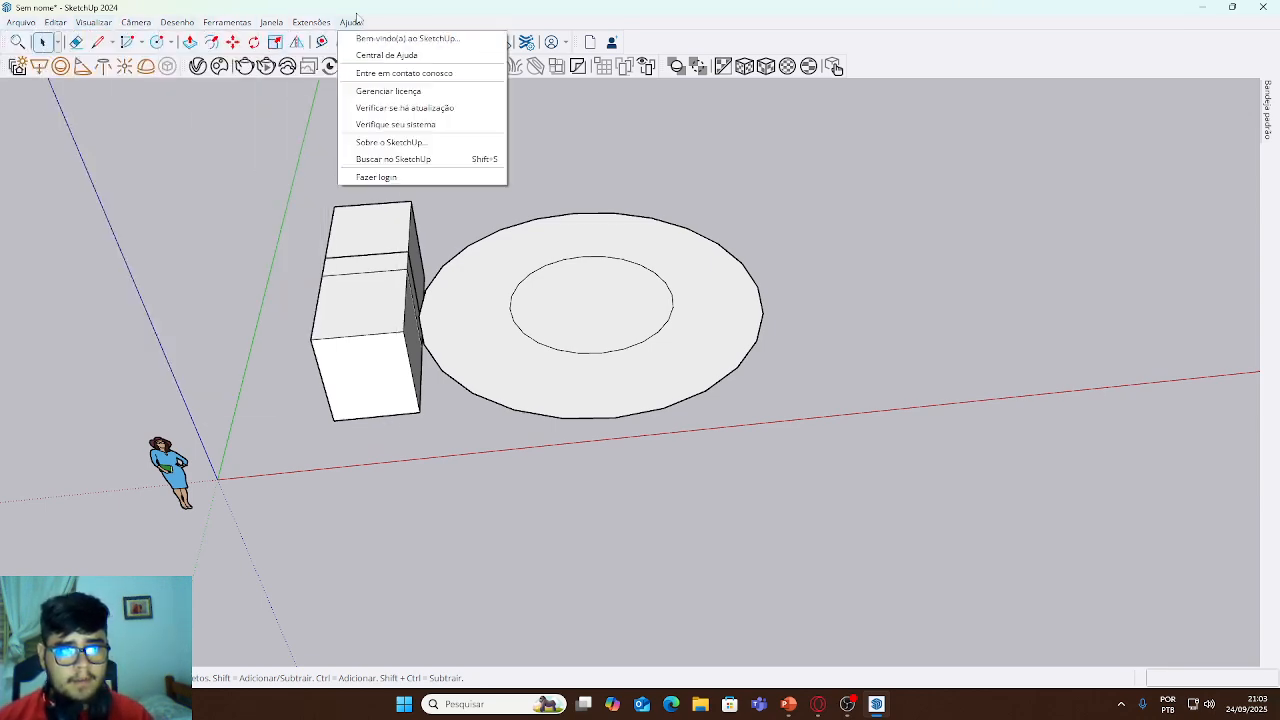
pyautogui.moveTo(184, 25)
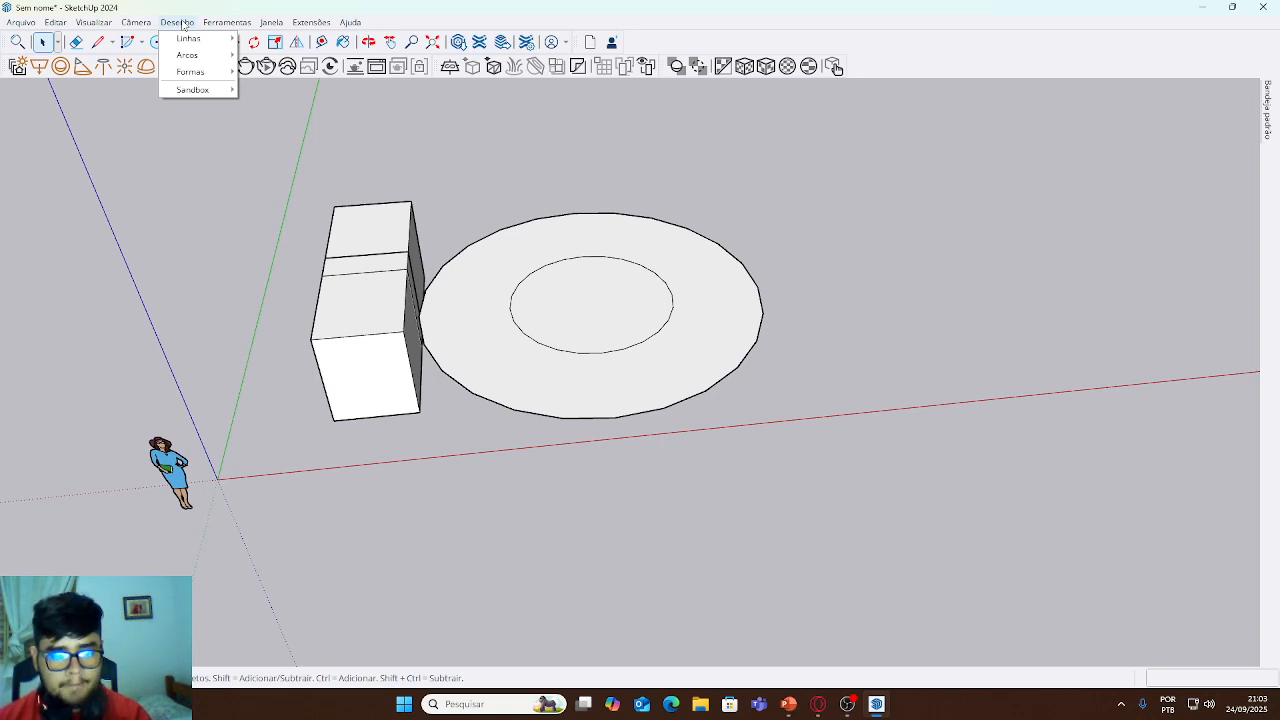
pyautogui.moveTo(227, 22)
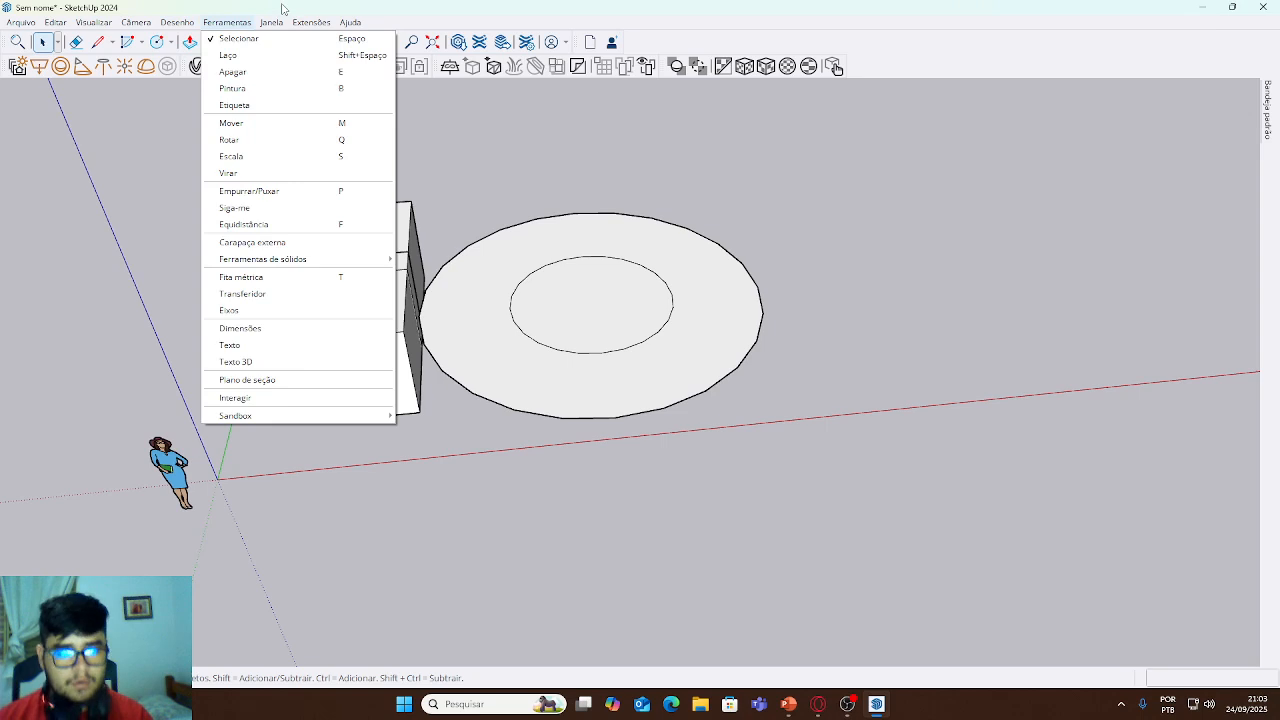
pyautogui.click(262, 59)
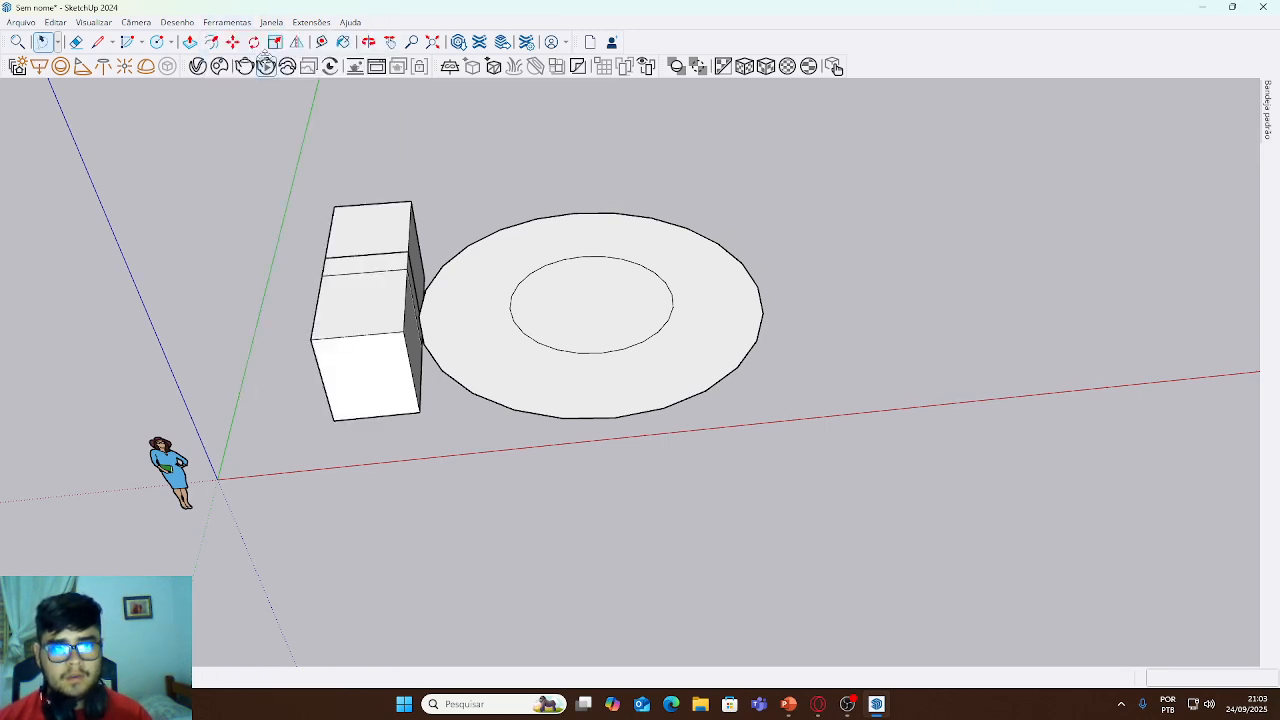
pyautogui.click(227, 22)
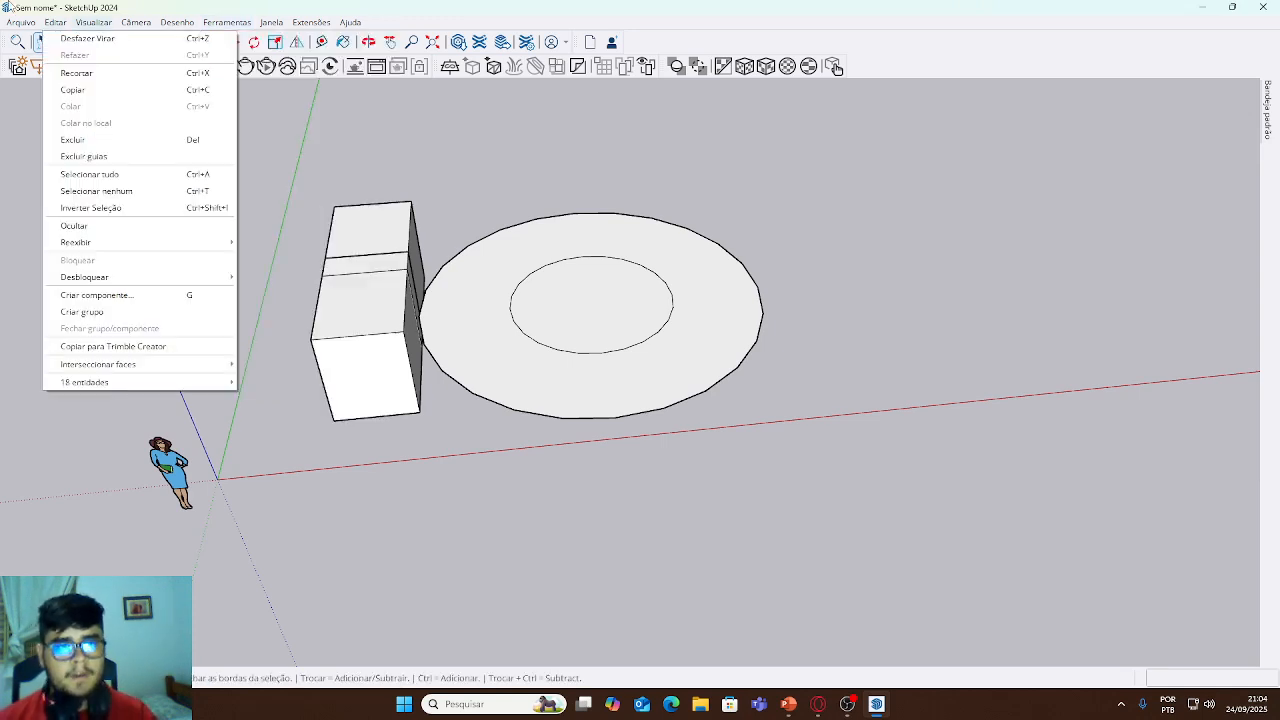
pyautogui.click(227, 22)
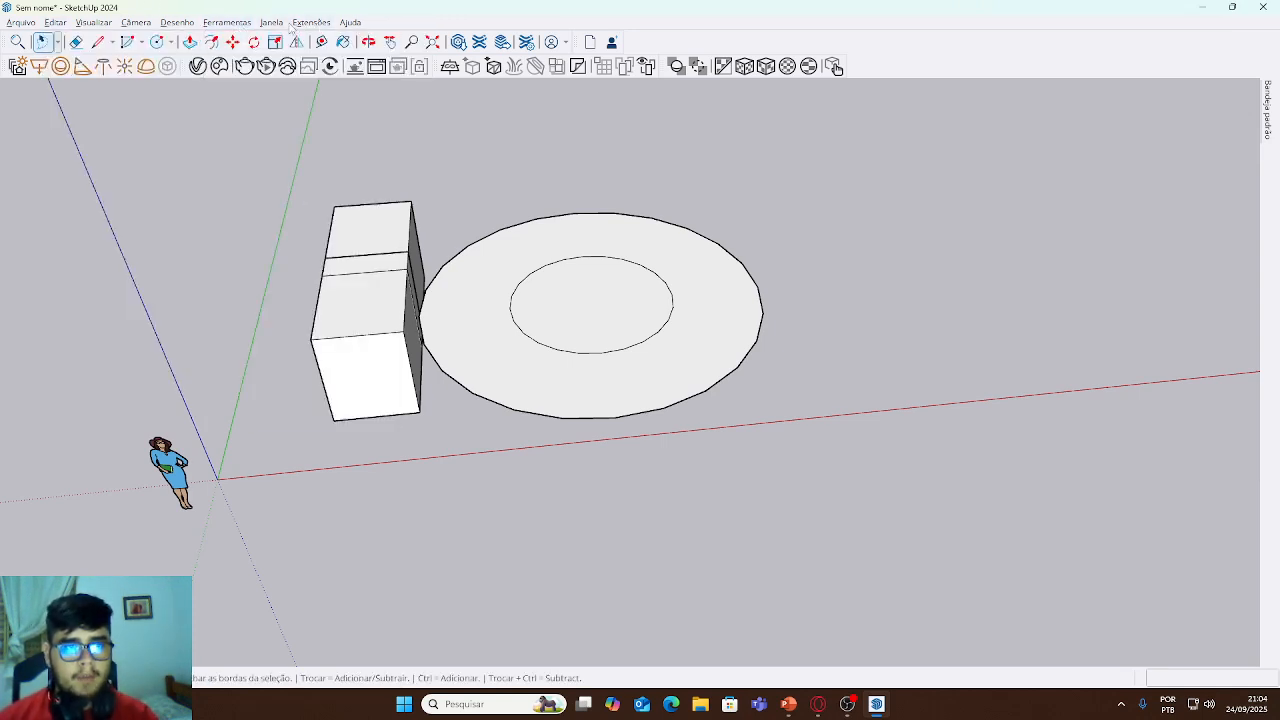
# - Examine the installed extensions and the commands offered by V-Ray
pyautogui.click(276, 22)
pyautogui.moveTo(271, 22)
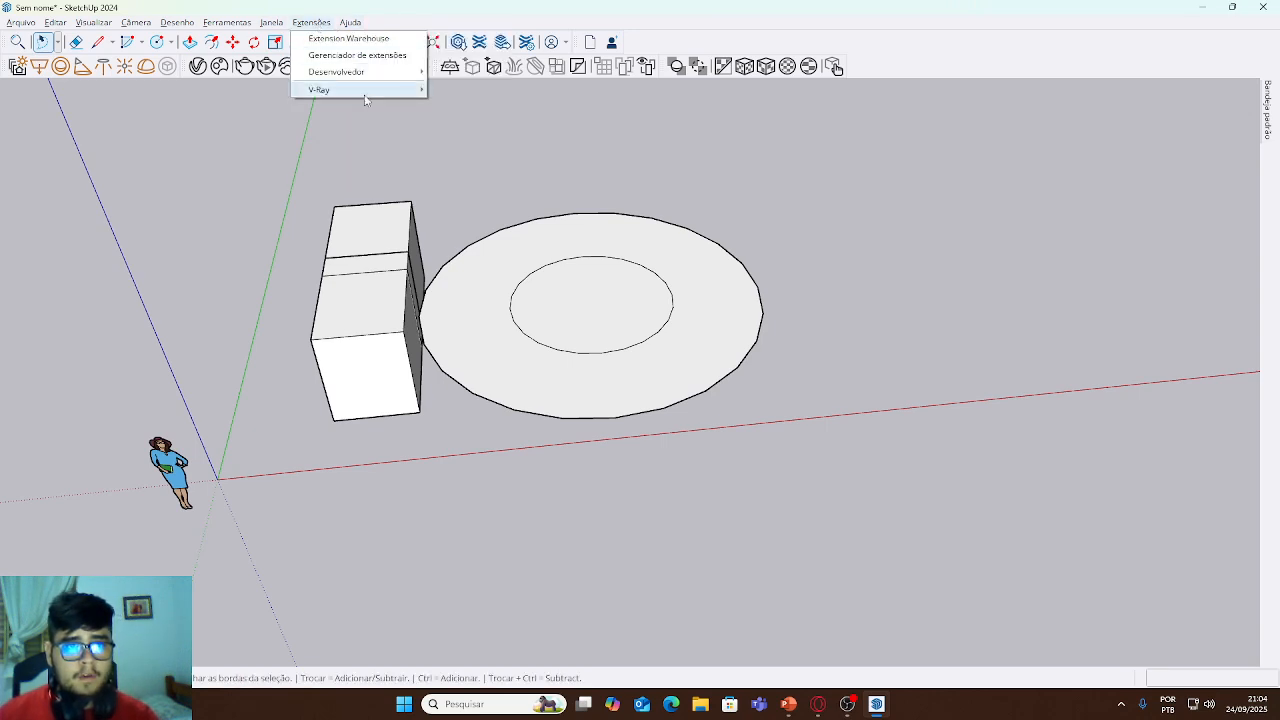
pyautogui.moveTo(365, 97)
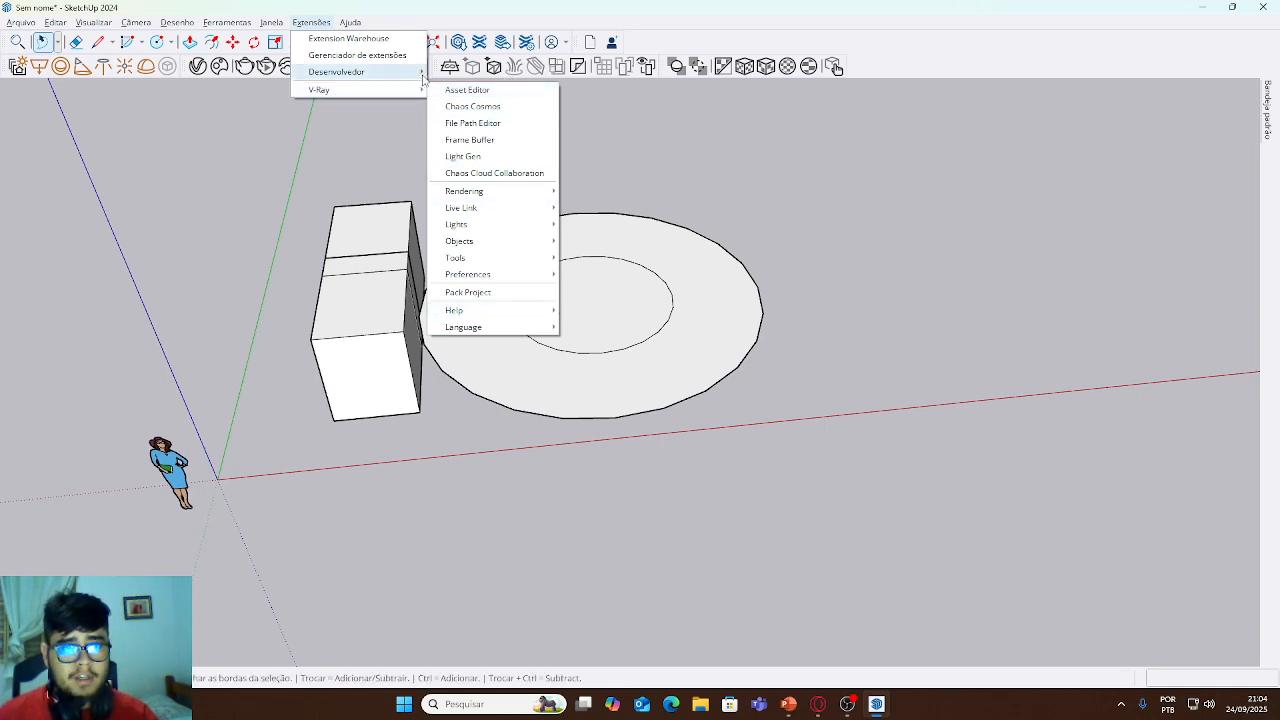
pyautogui.moveTo(424, 79)
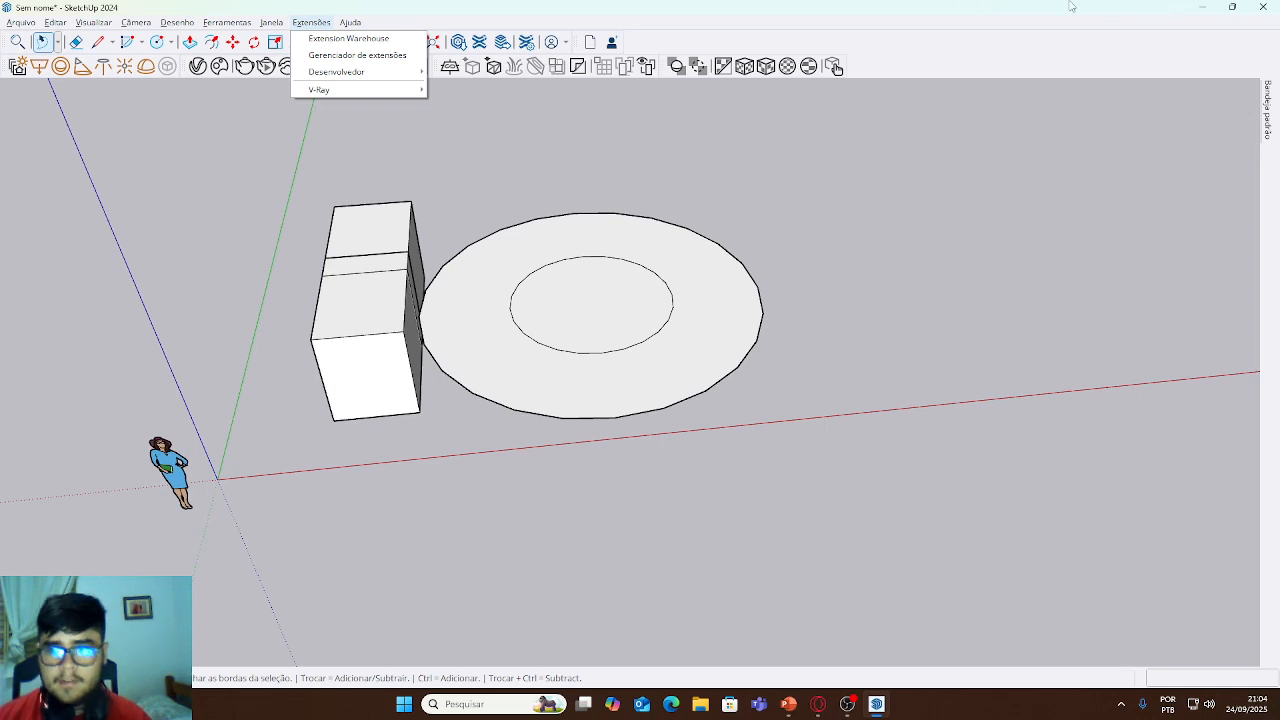
# - Display the default tray (Bandeja padrão) and pin it so that it stays open beside the model
pyautogui.click(1266, 115)
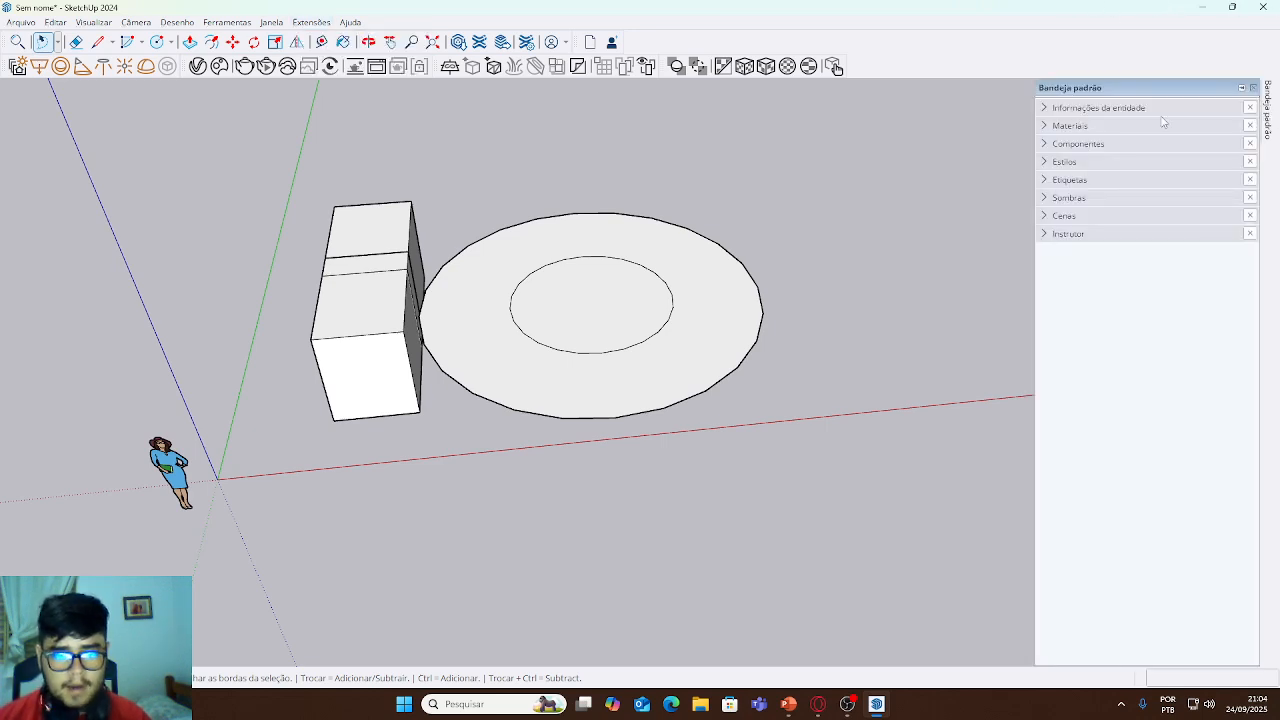
pyautogui.click(1213, 257)
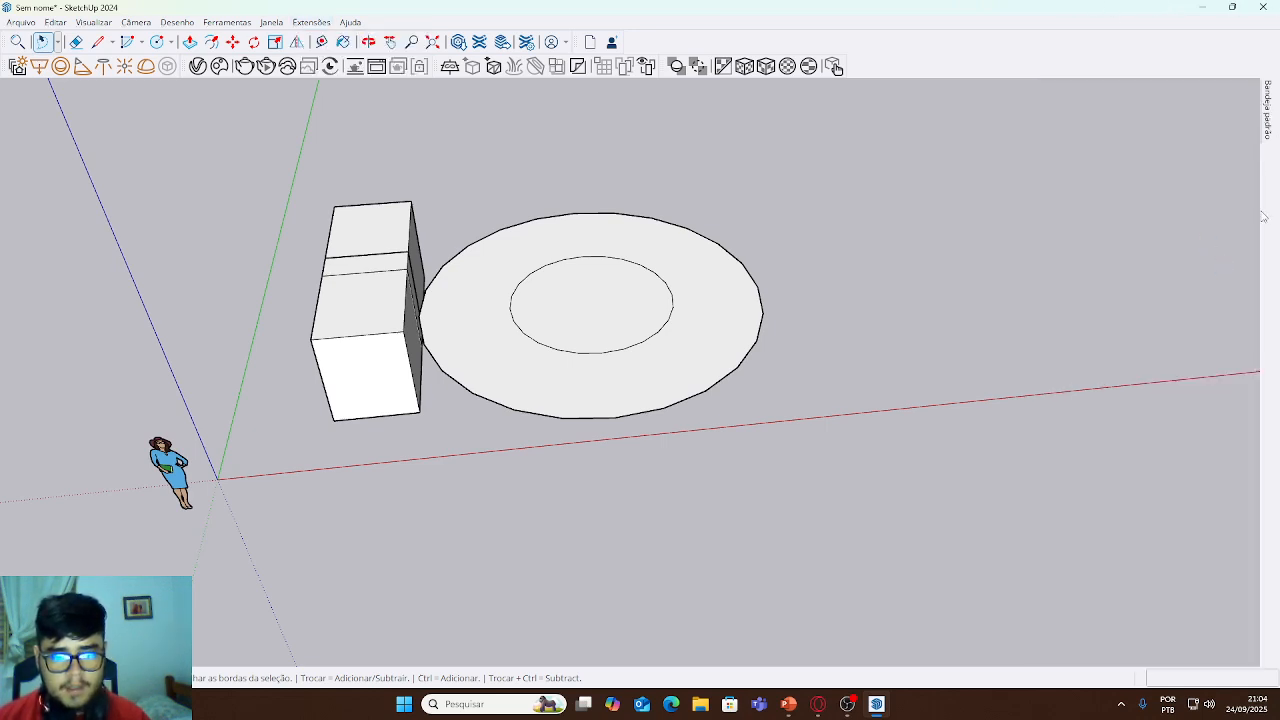
pyautogui.click(1267, 118)
pyautogui.click(1268, 116)
pyautogui.click(1268, 118)
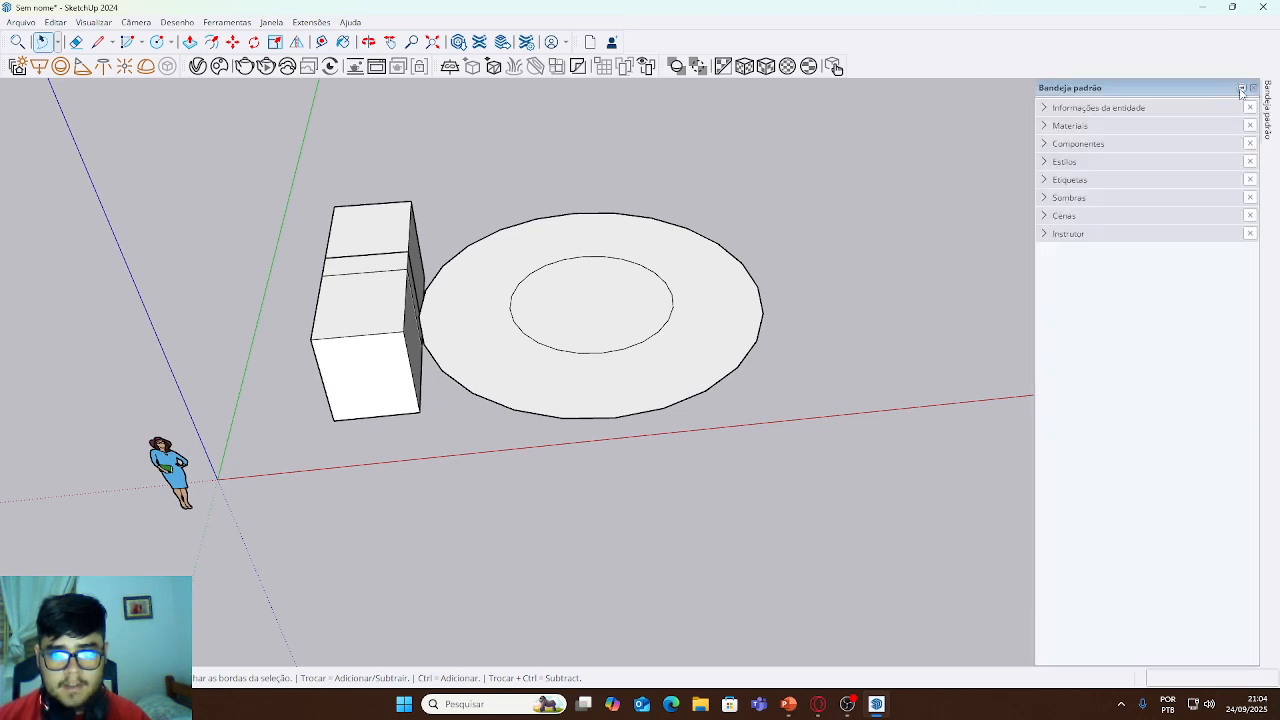
pyautogui.click(1250, 88)
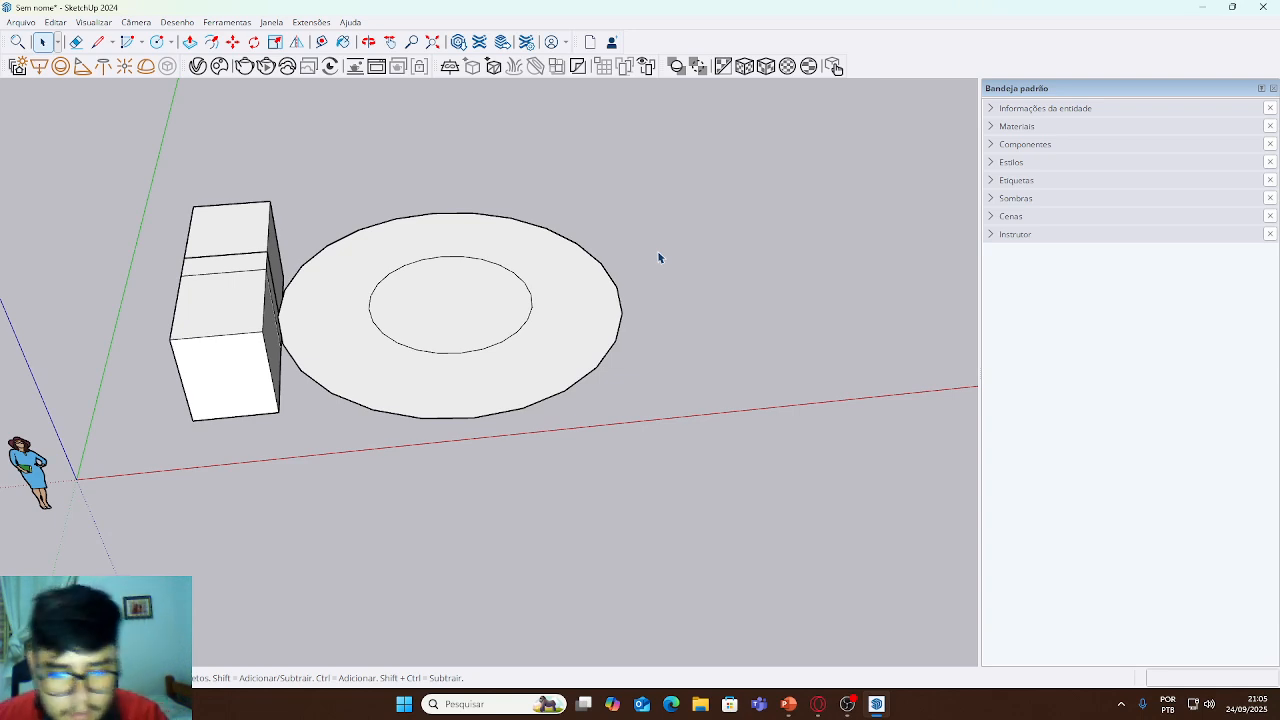
# - Check the entity information (Informações da entidade) in the tray, and collapse it again
pyautogui.click(1068, 110)
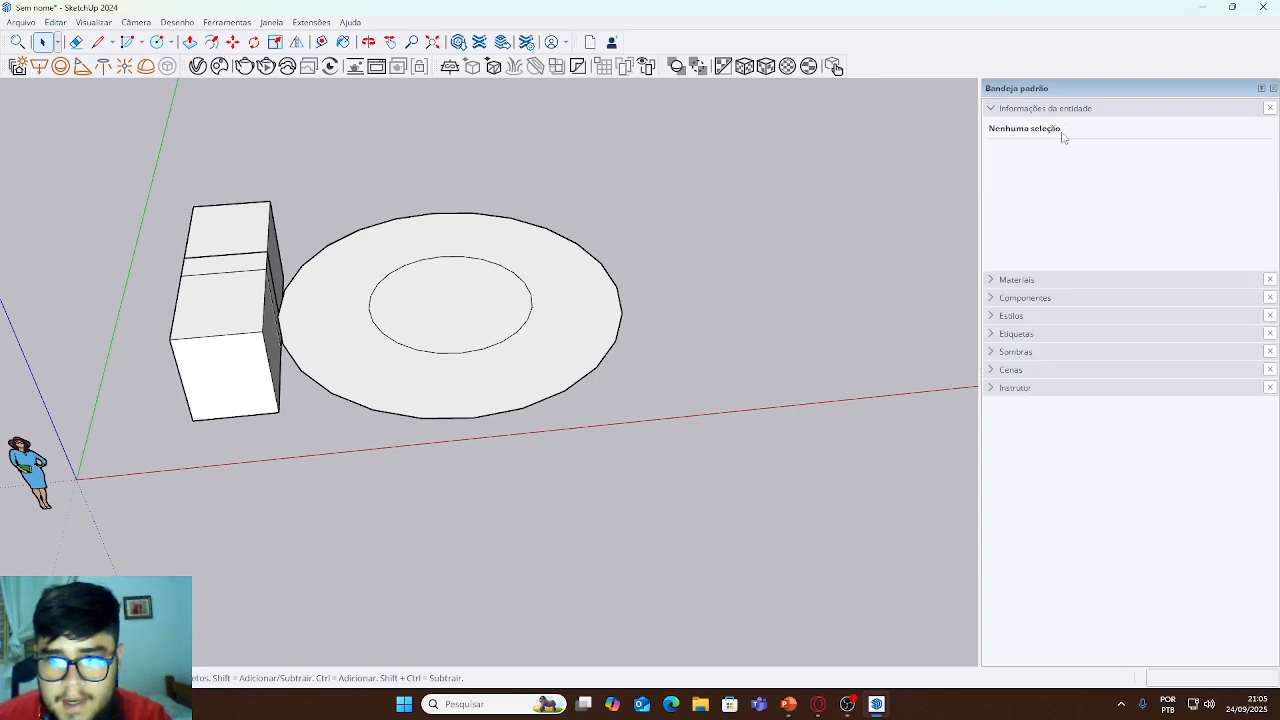
pyautogui.click(1037, 298)
pyautogui.click(1012, 299)
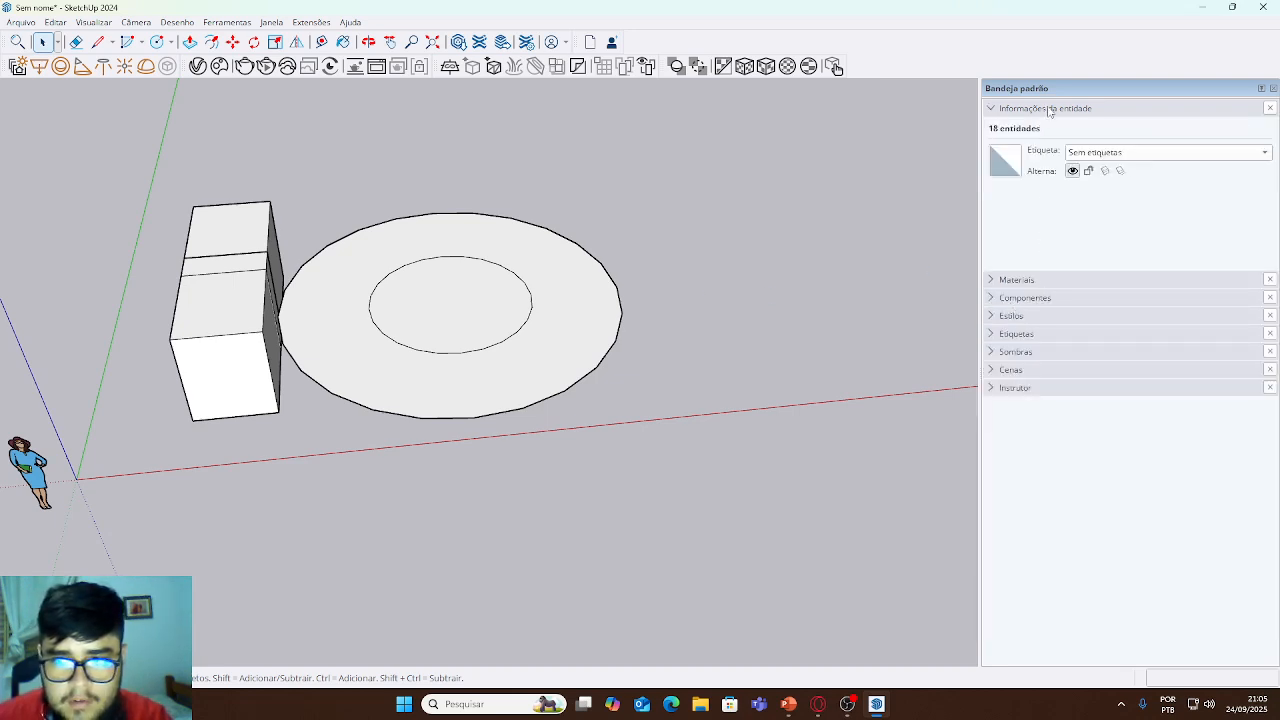
pyautogui.click(1049, 110)
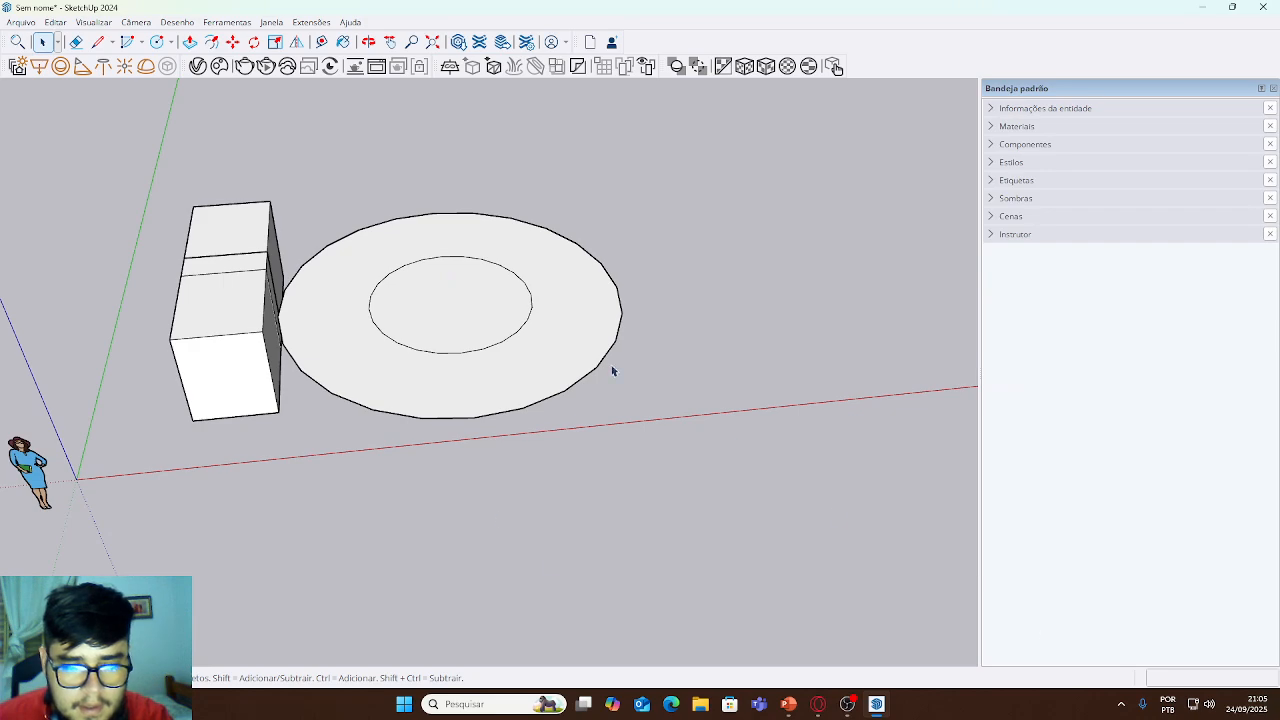
# - Push/Pull the inner circle of the circular shape upward about 3.05 m to form a cylinder
pyautogui.moveTo(229, 366); pyautogui.dragTo(403, 247, button='middle')
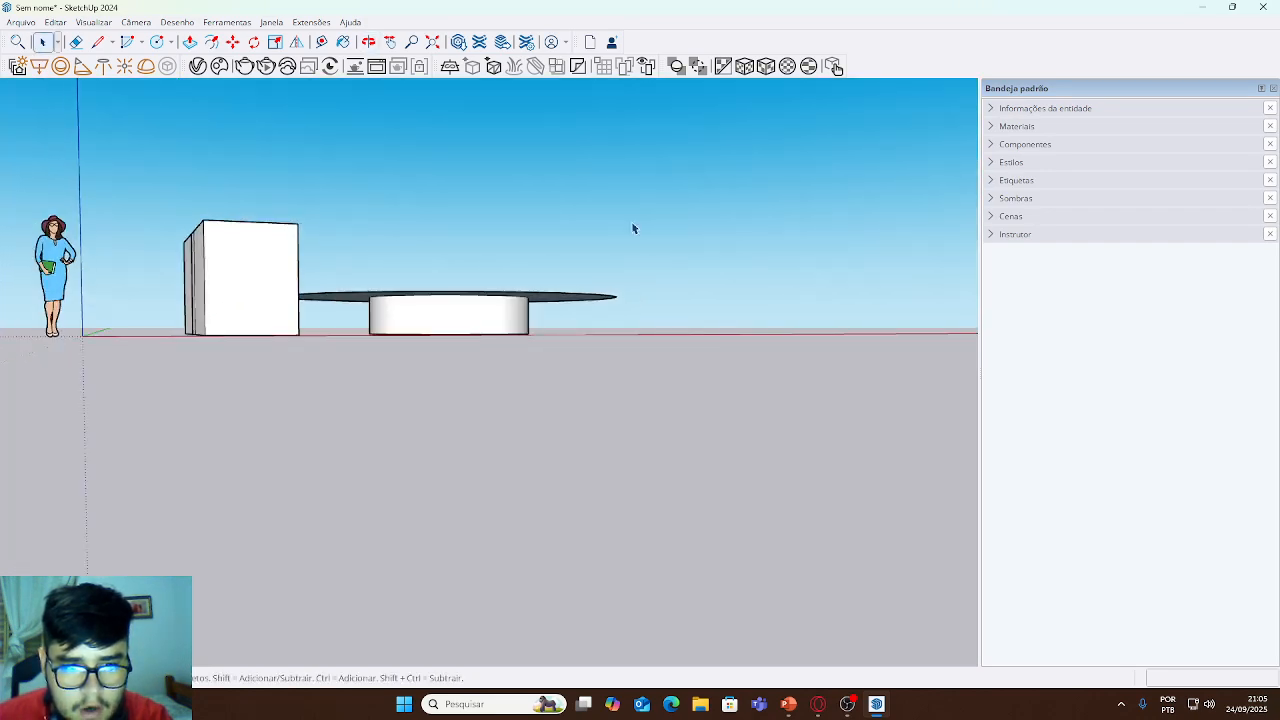
pyautogui.moveTo(632, 229); pyautogui.dragTo(614, 594, button='middle')
pyautogui.scroll(-2, 506, 311)
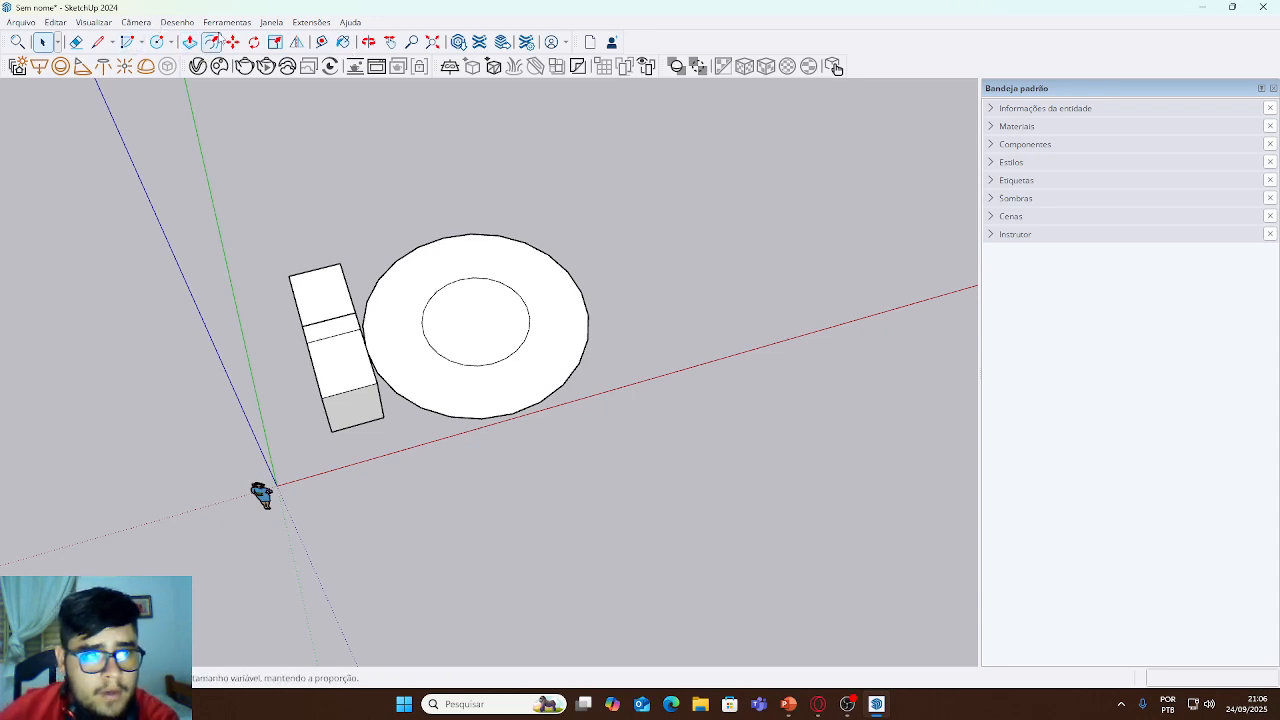
pyautogui.click(189, 42)
pyautogui.click(480, 337)
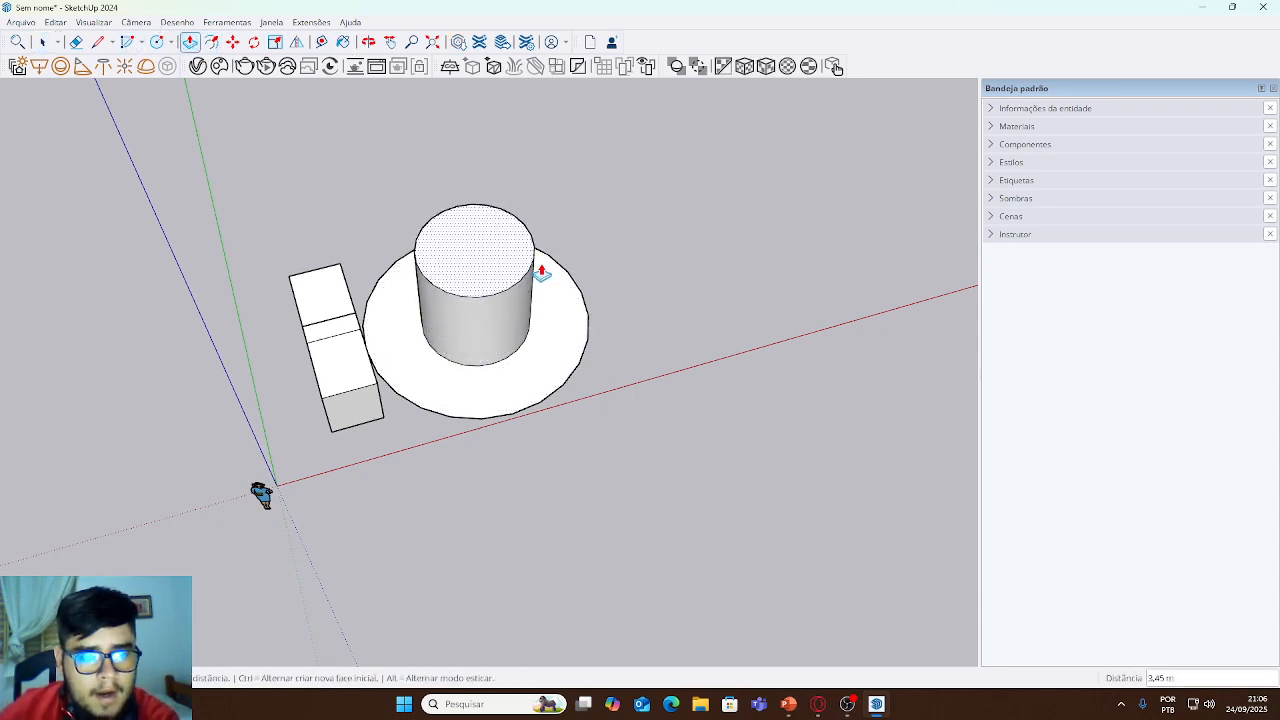
pyautogui.moveTo(606, 298); pyautogui.dragTo(374, 134, button='middle')
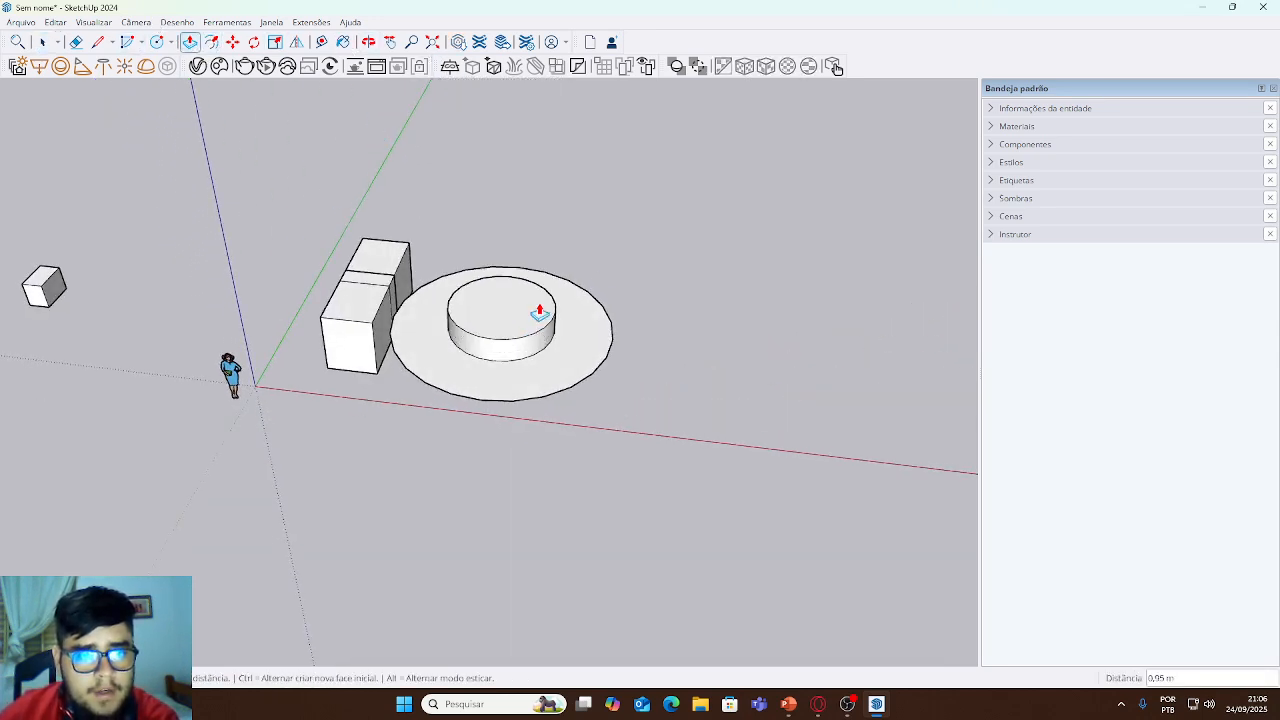
pyautogui.click(578, 266)
pyautogui.moveTo(786, 526); pyautogui.dragTo(443, 304, button='middle')
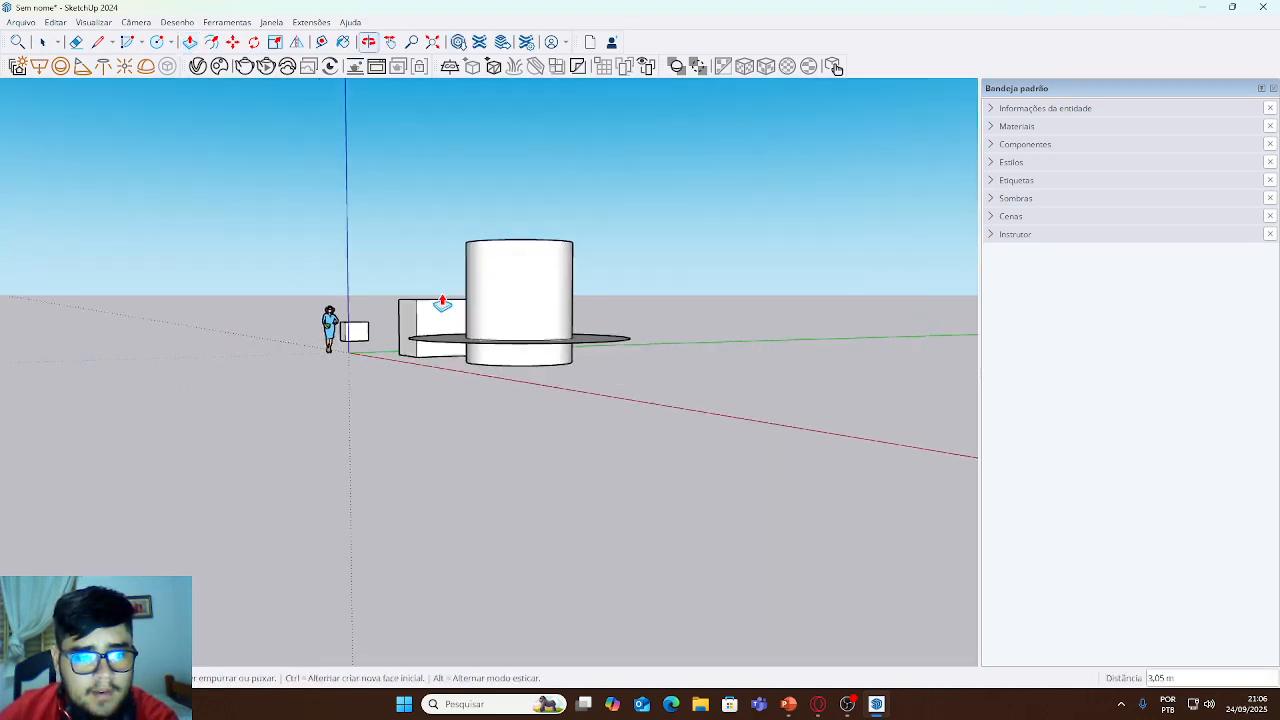
# - Push/Pull the outer ring around the cylinder upward about 0.65 m to give it thickness
pyautogui.moveTo(632, 320); pyautogui.dragTo(609, 449, button='middle')
pyautogui.scroll(-2, 584, 514)
pyautogui.click(600, 437)
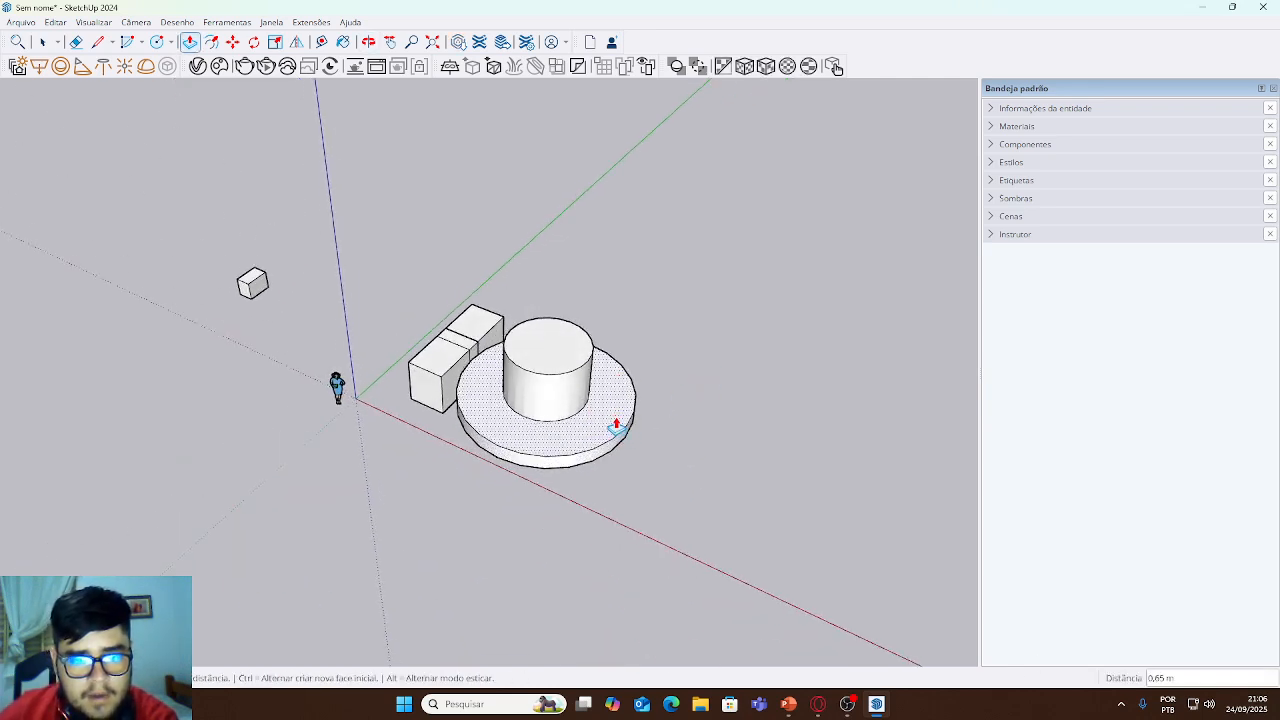
pyautogui.click(614, 424)
pyautogui.moveTo(676, 516); pyautogui.dragTo(700, 446, button='middle')
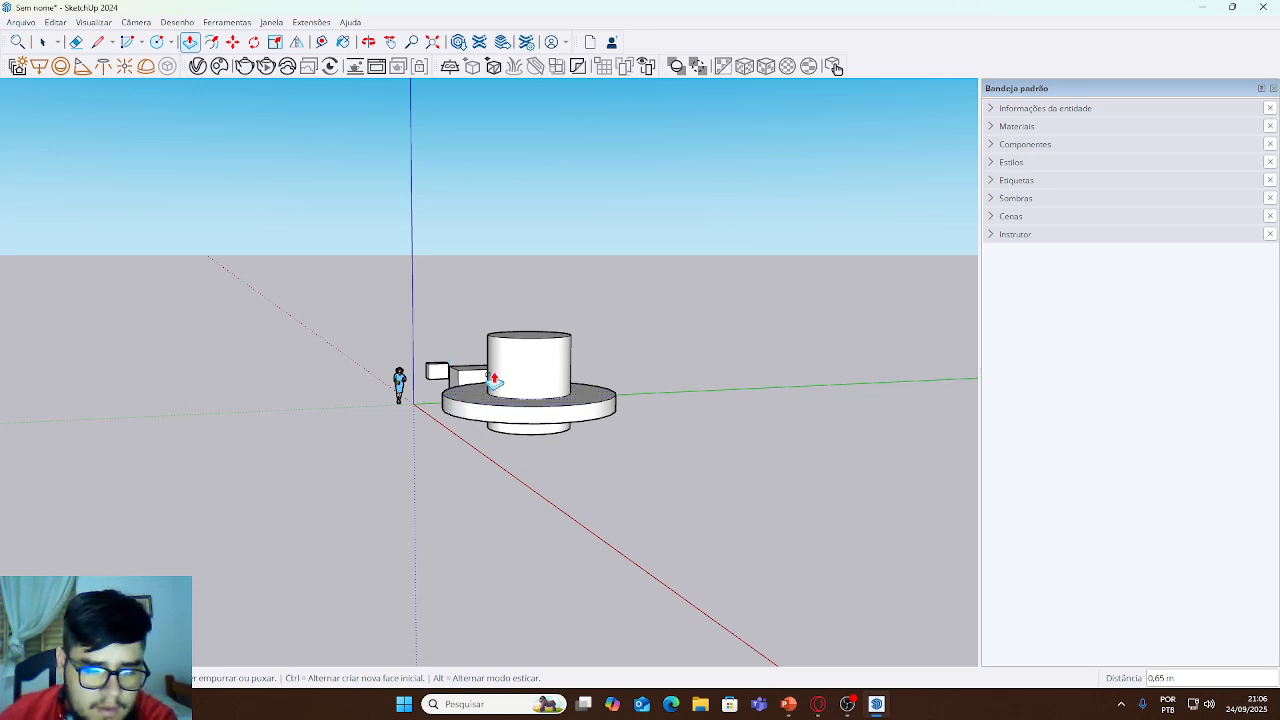
# - Examine the cylinder, the thickened ring and the neighbouring boxes from the side and from above
pyautogui.moveTo(495, 382); pyautogui.dragTo(716, 558, button='middle')
pyautogui.scroll(4, 322, 358)
pyautogui.moveTo(774, 500); pyautogui.dragTo(536, 220, button='middle')
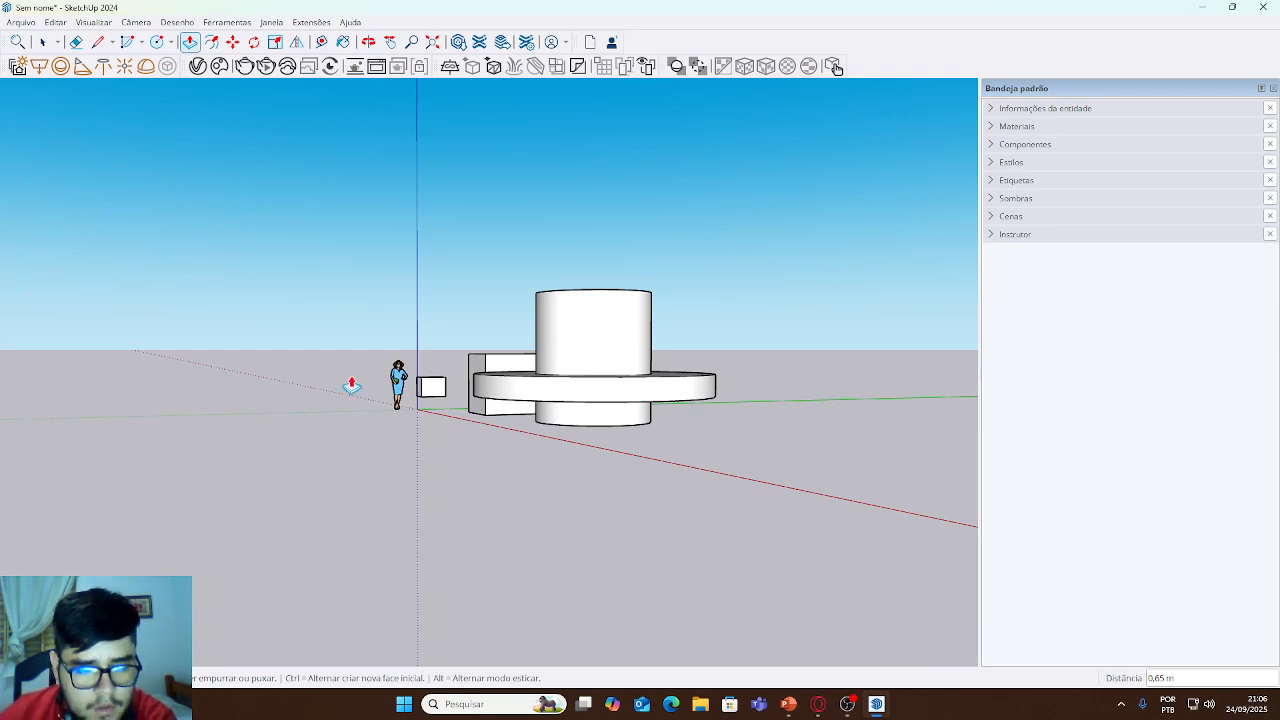
pyautogui.moveTo(374, 369); pyautogui.dragTo(701, 645, button='middle')
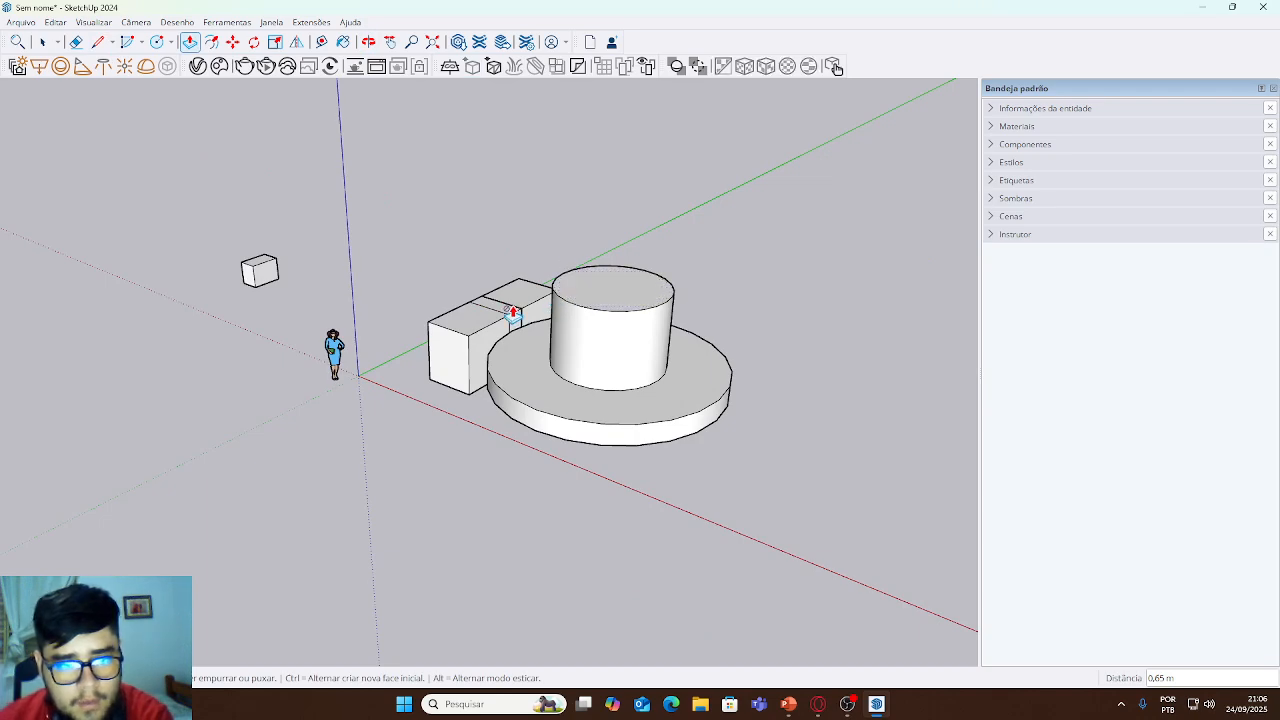
pyautogui.moveTo(489, 271); pyautogui.dragTo(617, 529, button='middle')
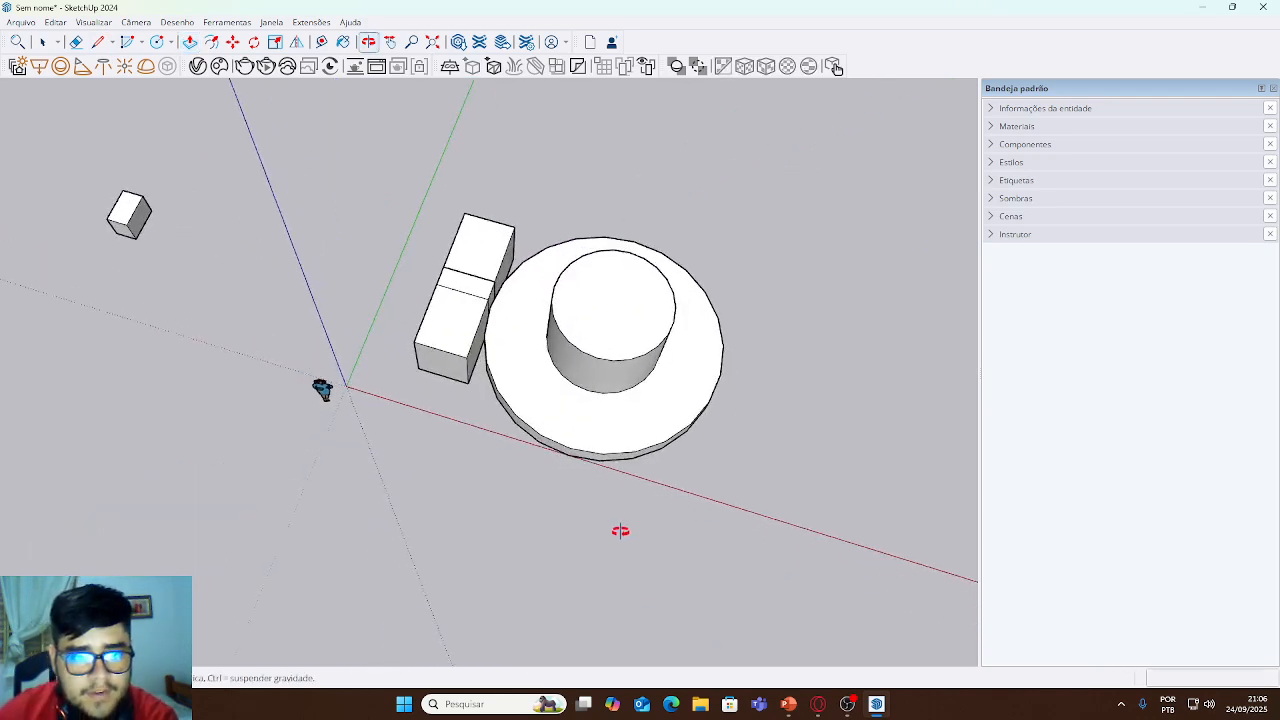
pyautogui.click(481, 287)
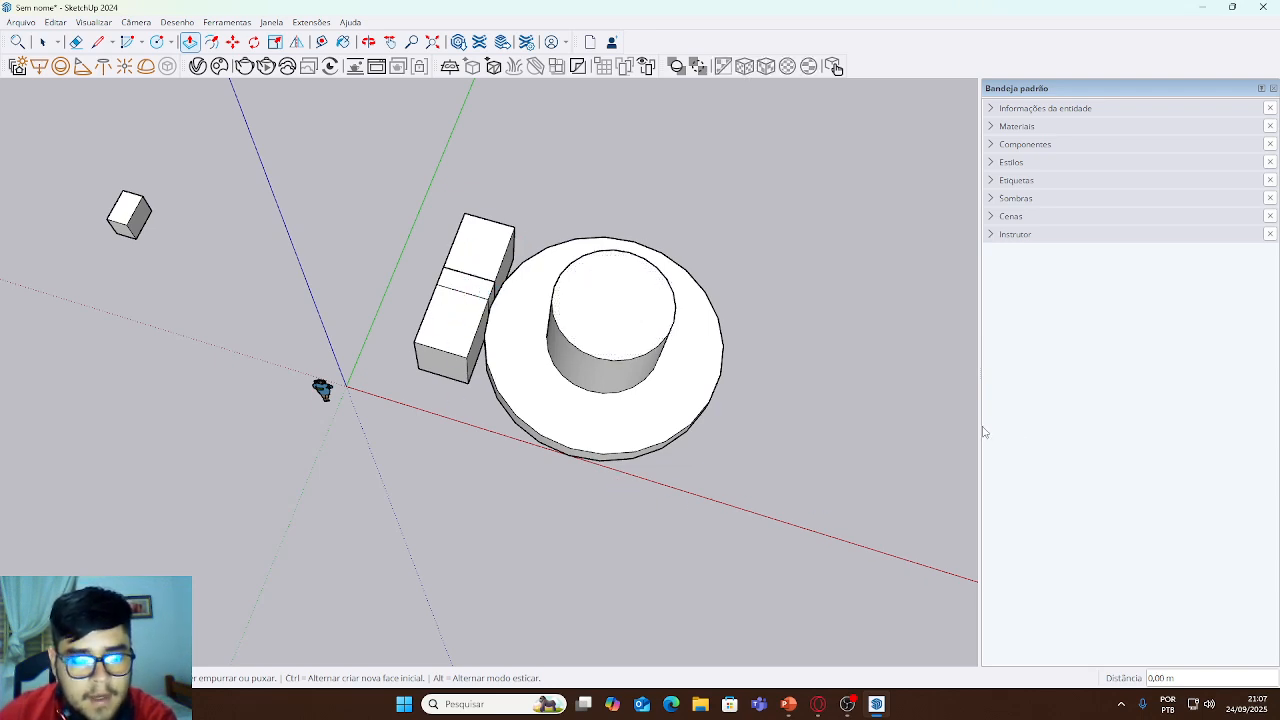
pyautogui.moveTo(400, 473); pyautogui.dragTo(747, 412, button='middle')
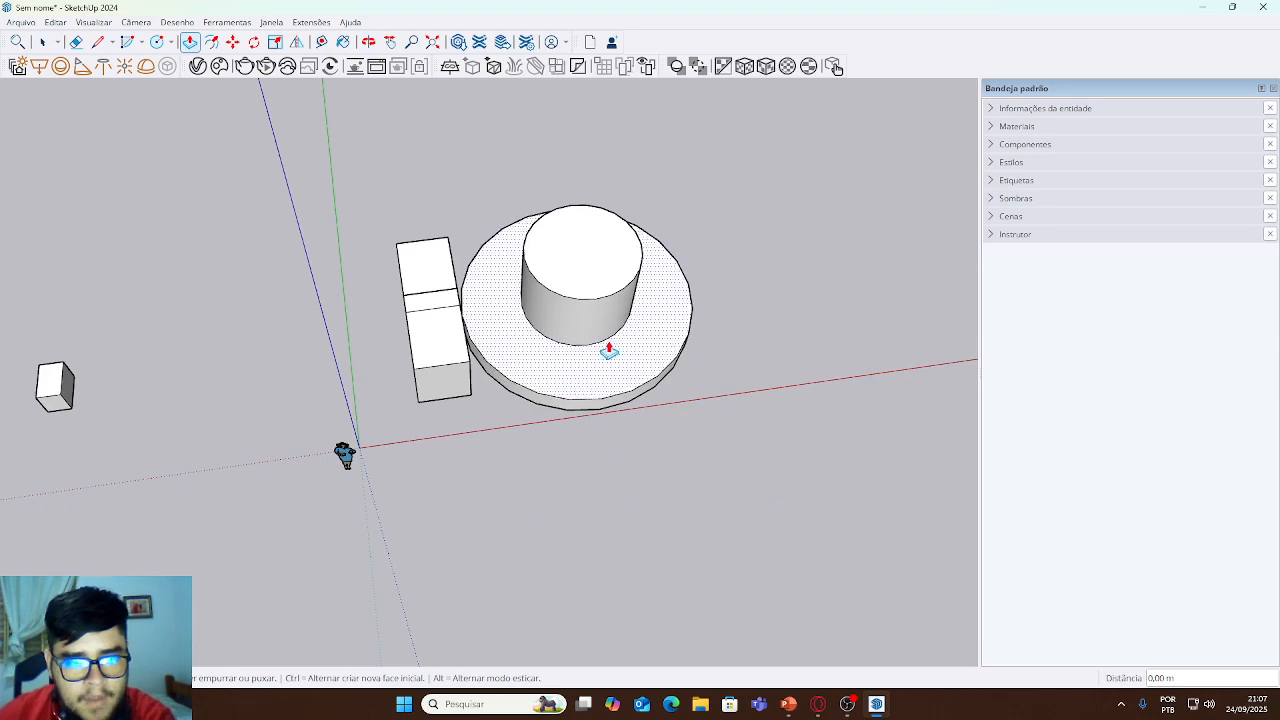
pyautogui.moveTo(614, 408); pyautogui.dragTo(600, 406, button='middle')
pyautogui.scroll(1, 466, 310)
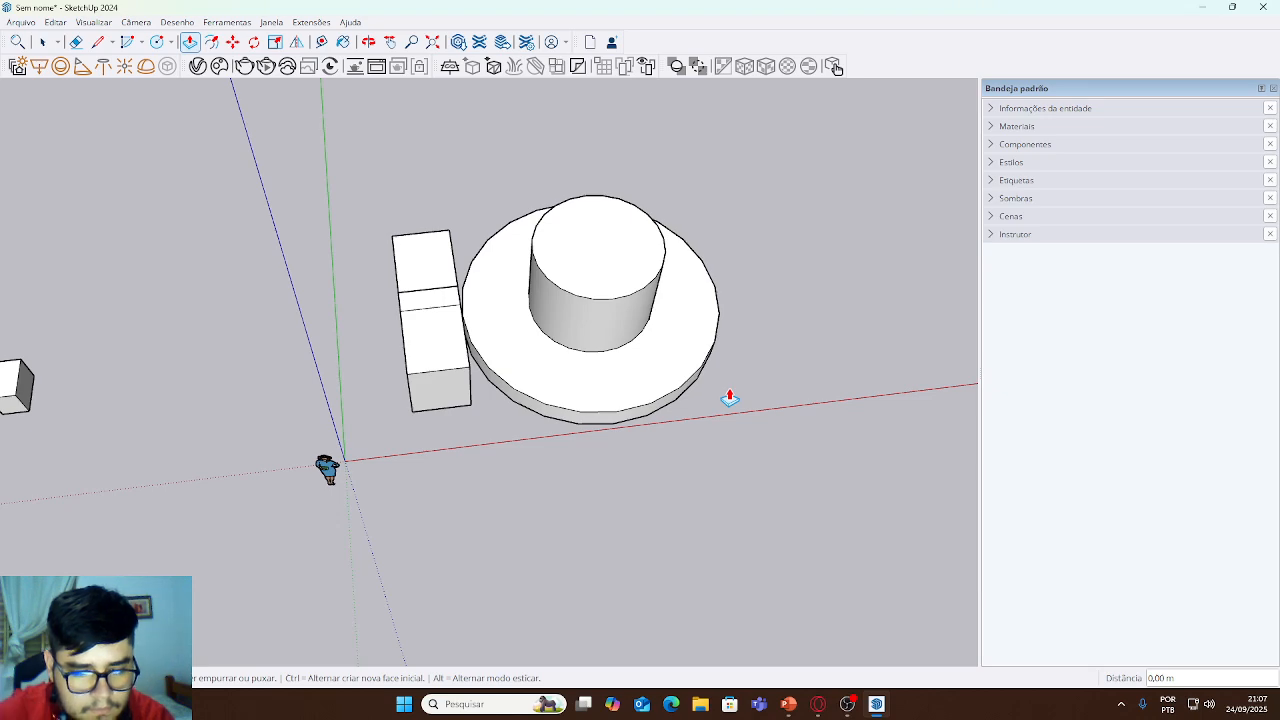
pyautogui.click(852, 706)
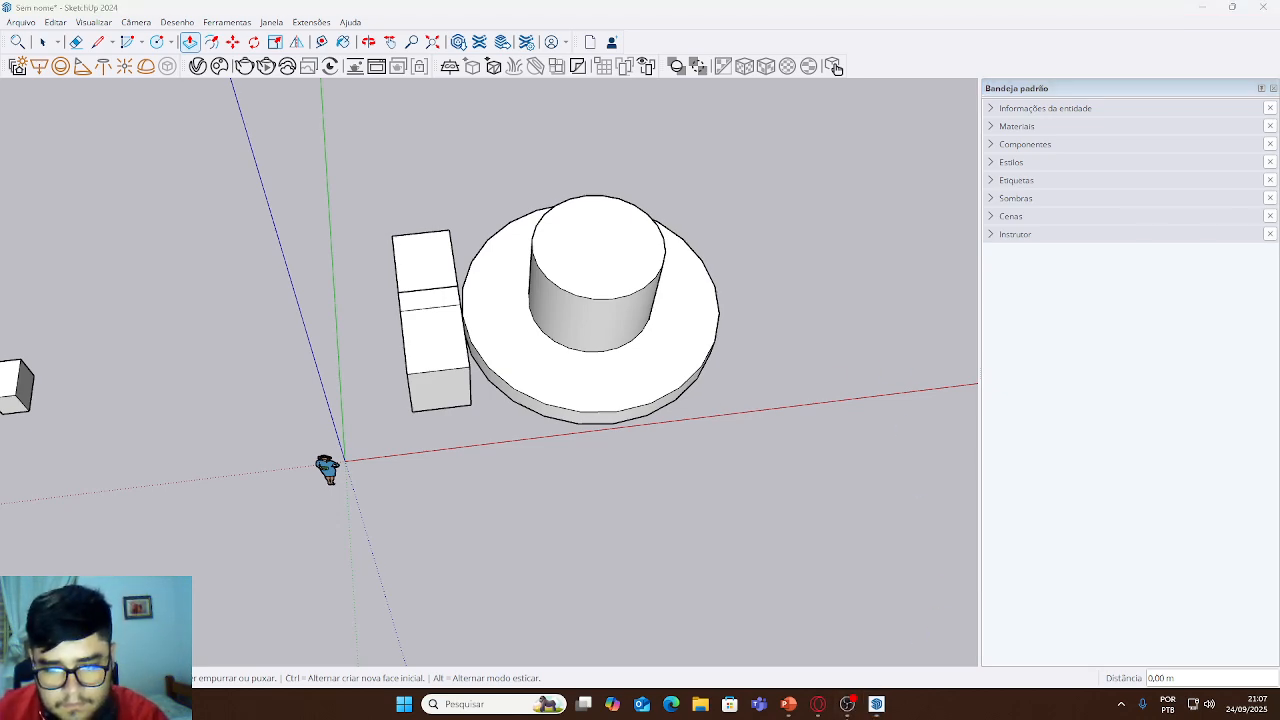